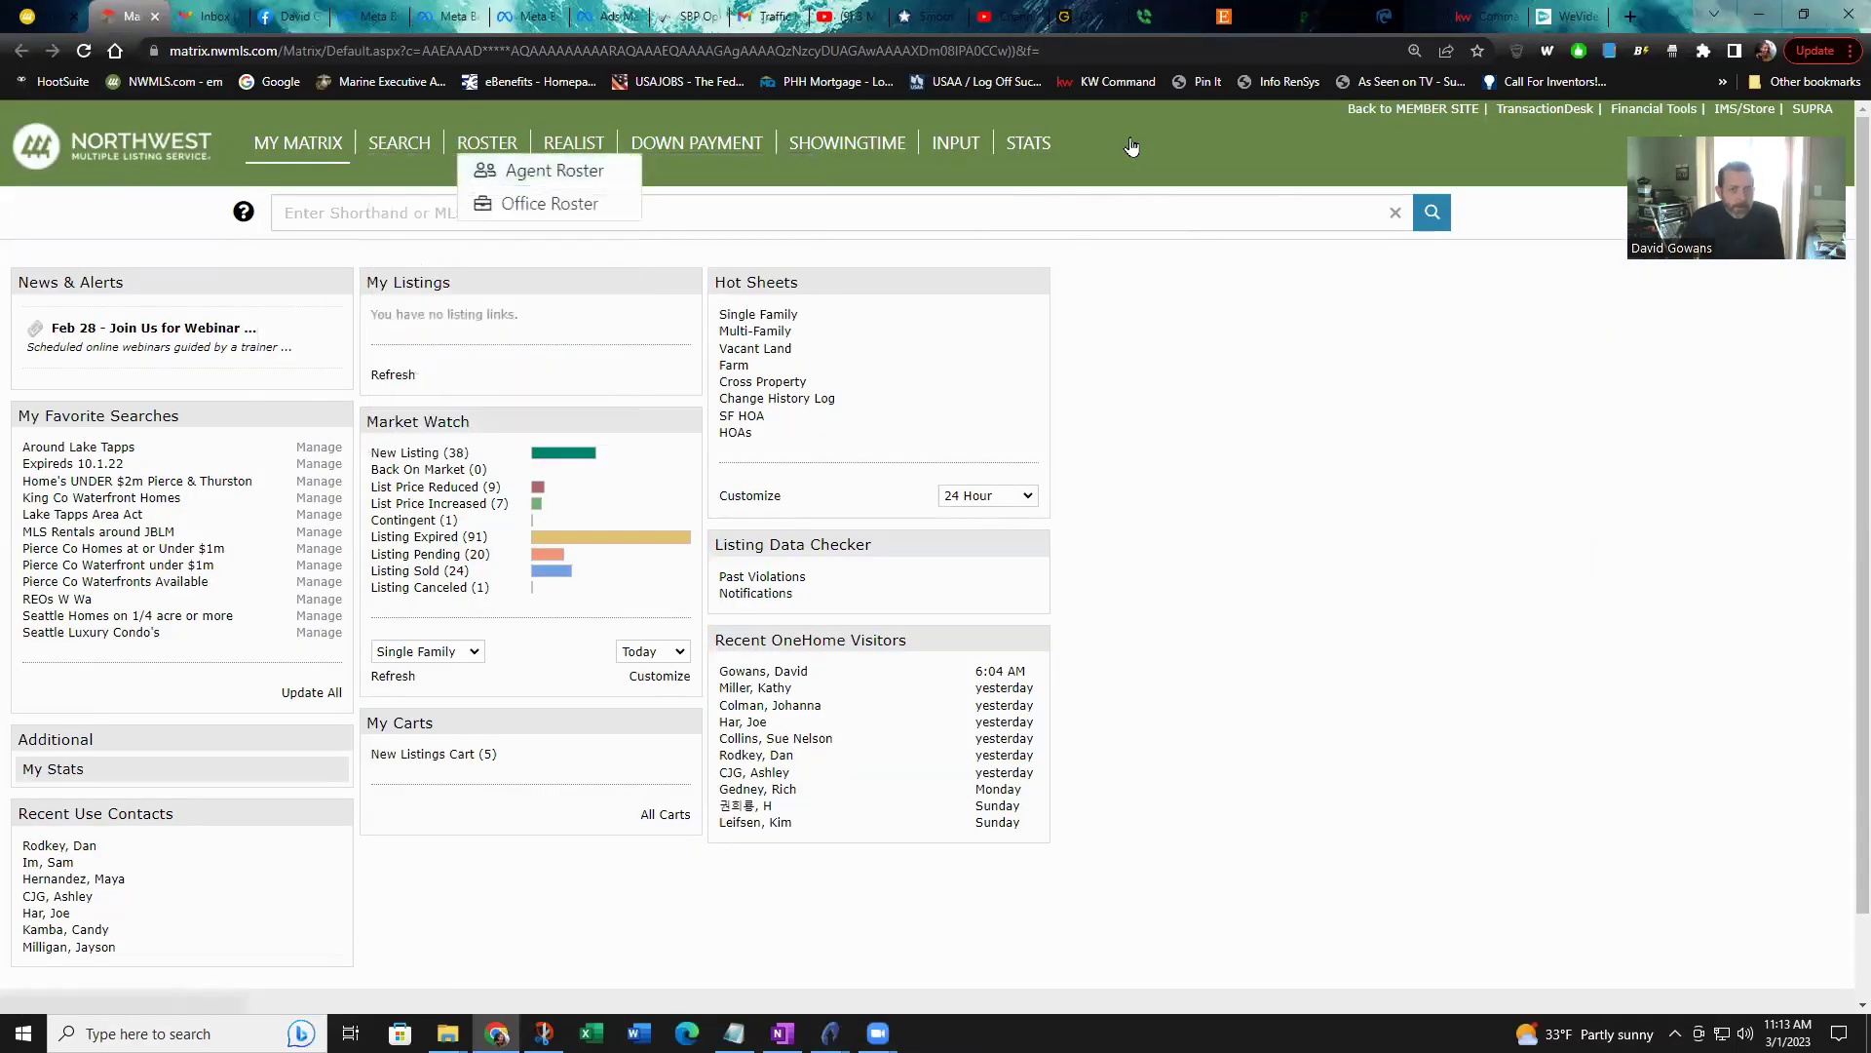
# - Log in to the Northwest Multiple Listing Service with the saved username and password
pyautogui.moveTo(1053, 154)
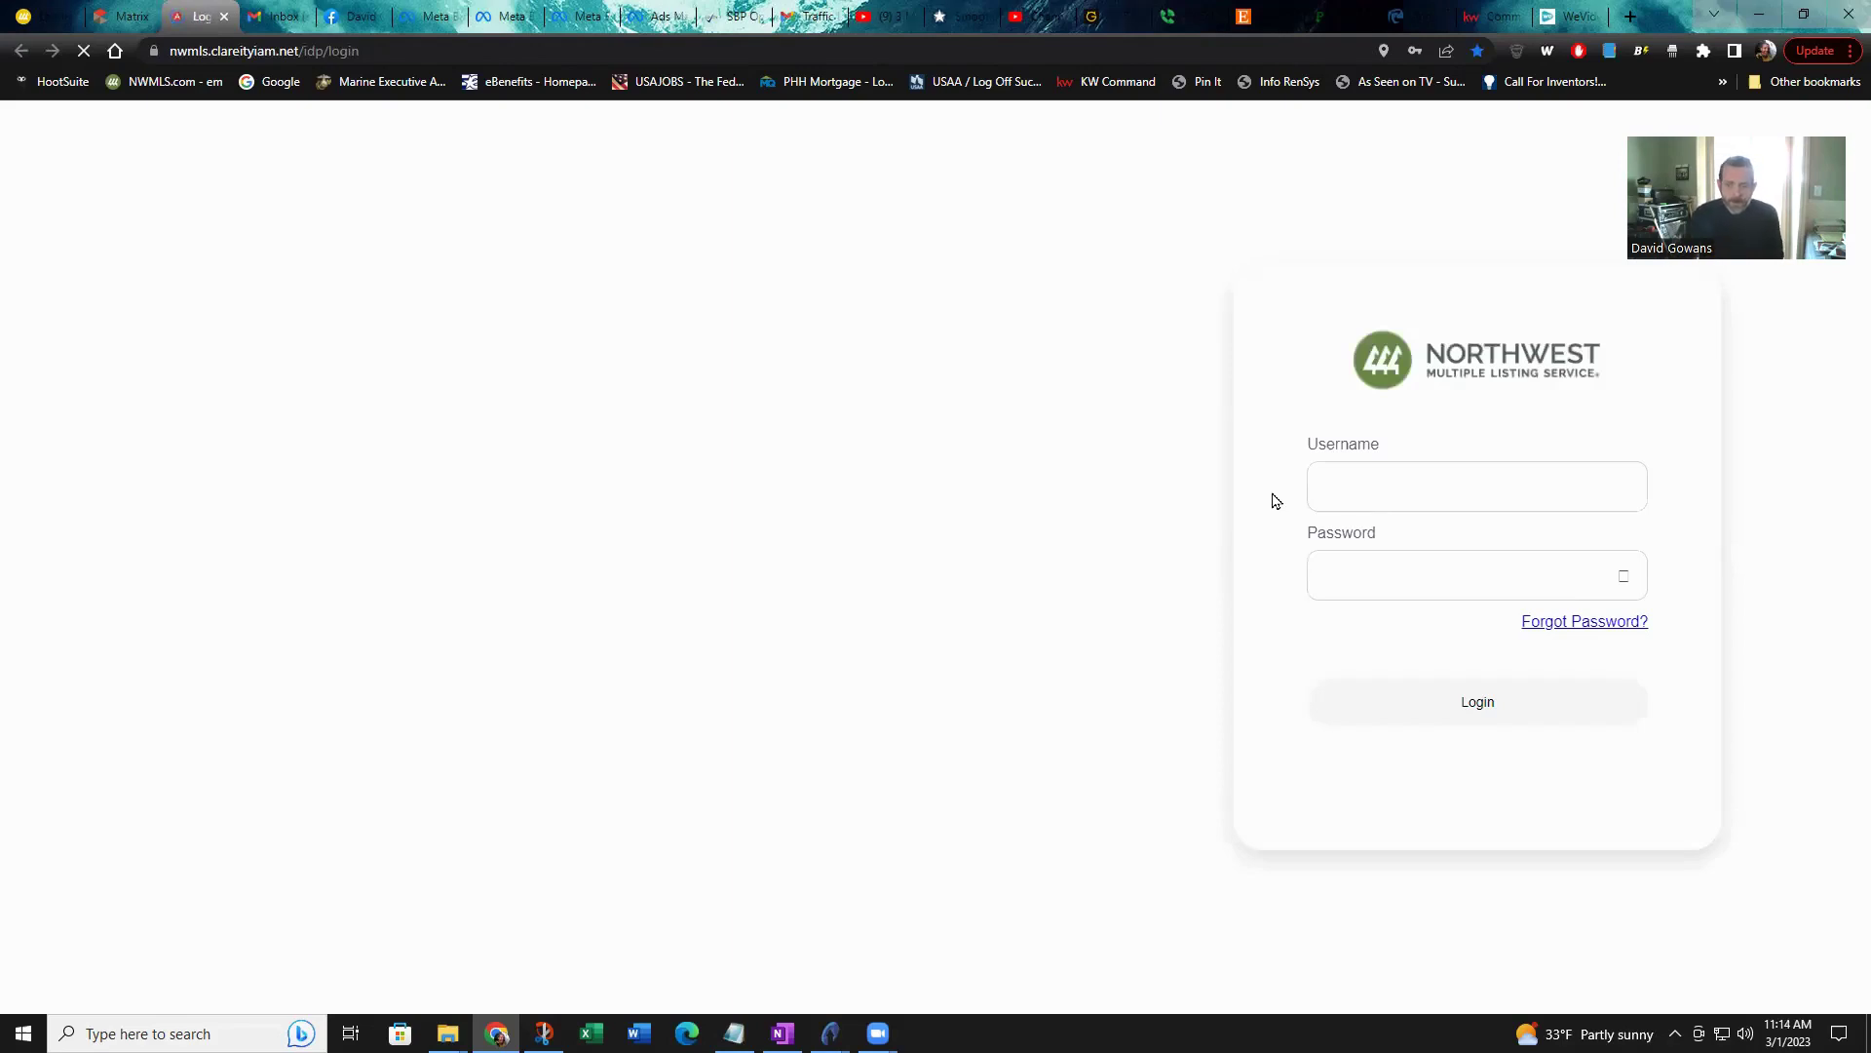
pyautogui.click(1392, 477)
pyautogui.click(1374, 577)
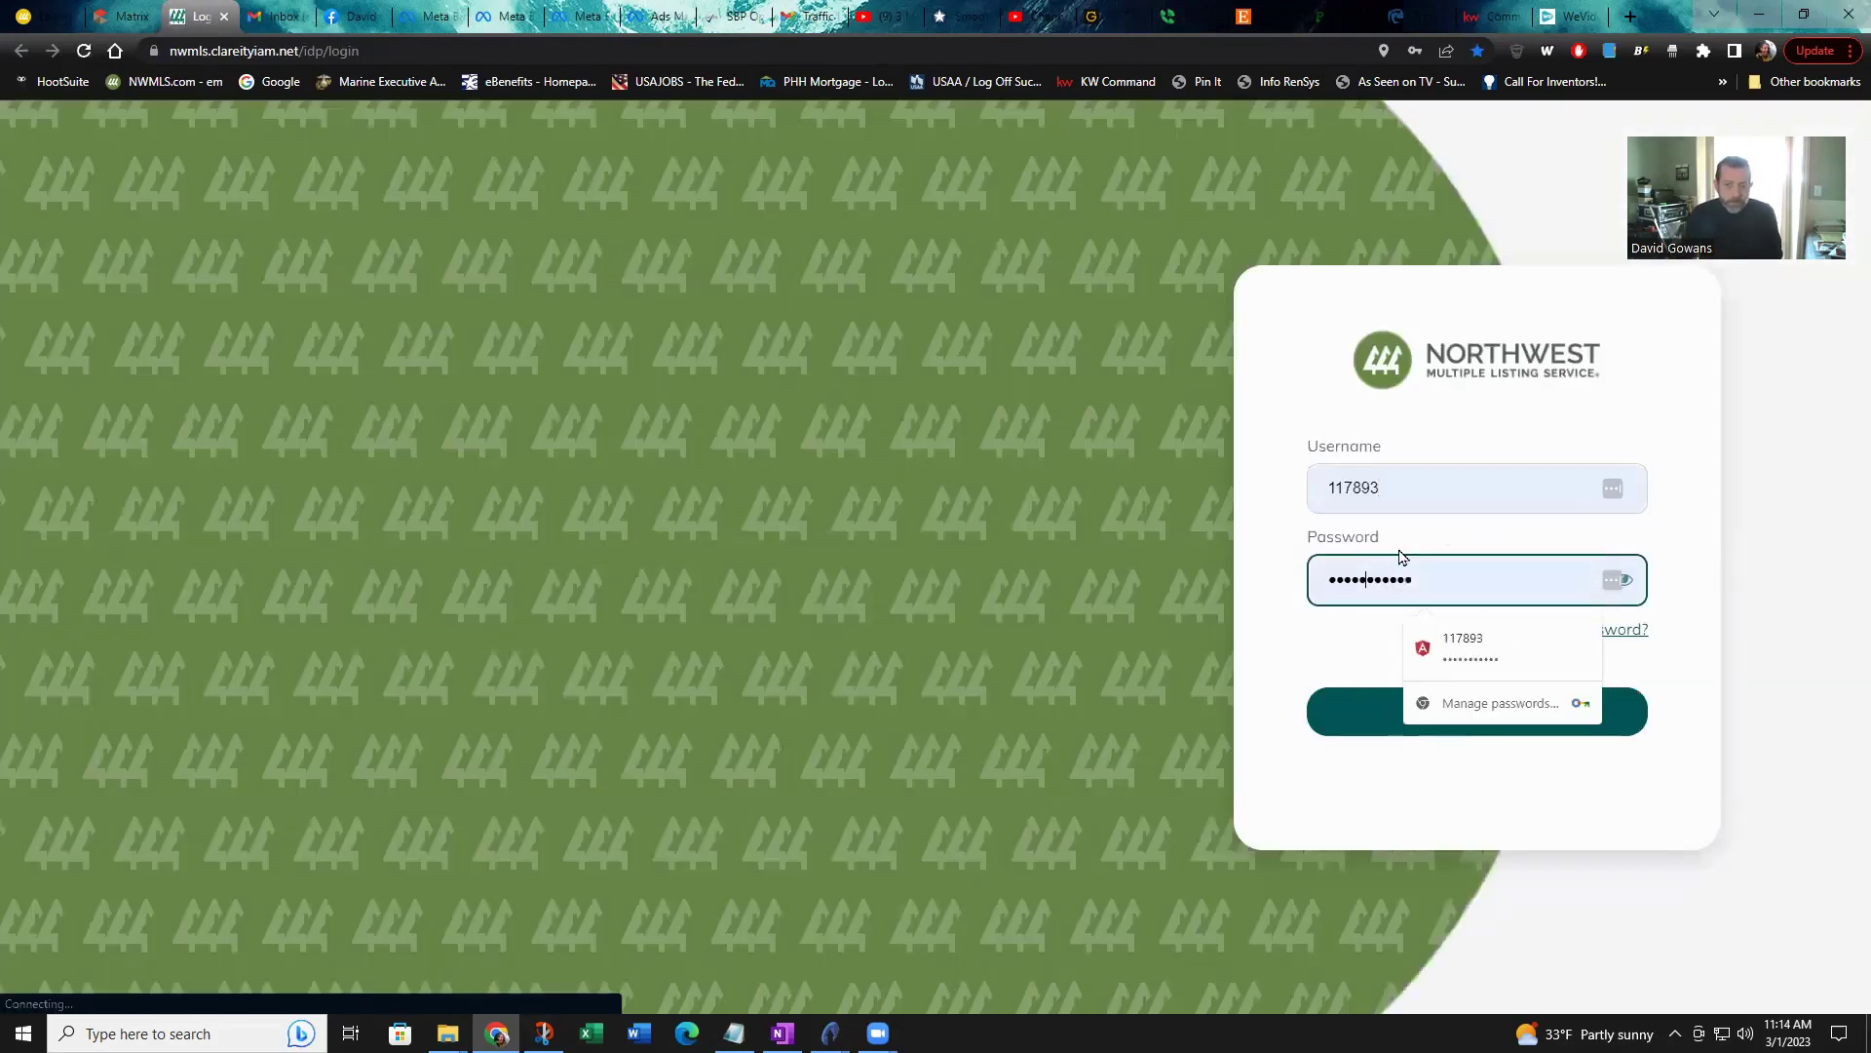
pyautogui.click(1374, 729)
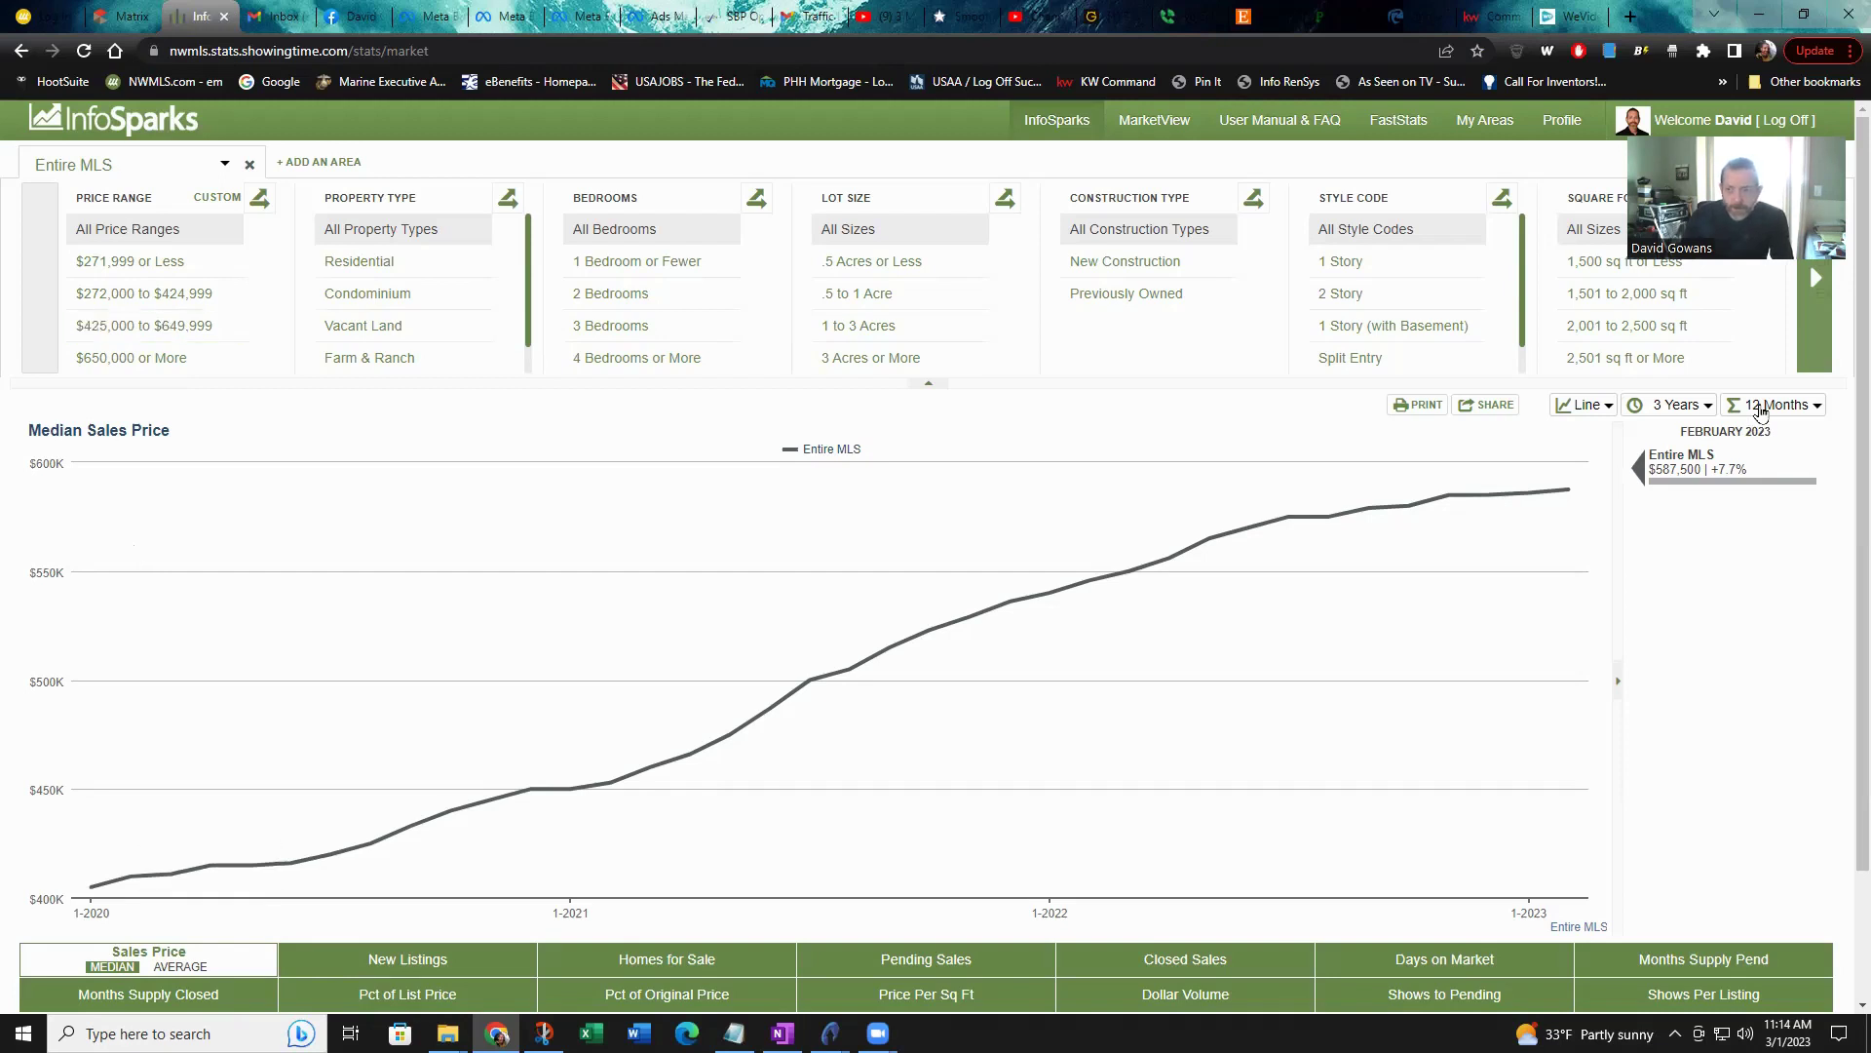
# - Set the Entire MLS median sales price chart to monthly data points over a 10-year range
pyautogui.click(1761, 410)
pyautogui.click(1760, 440)
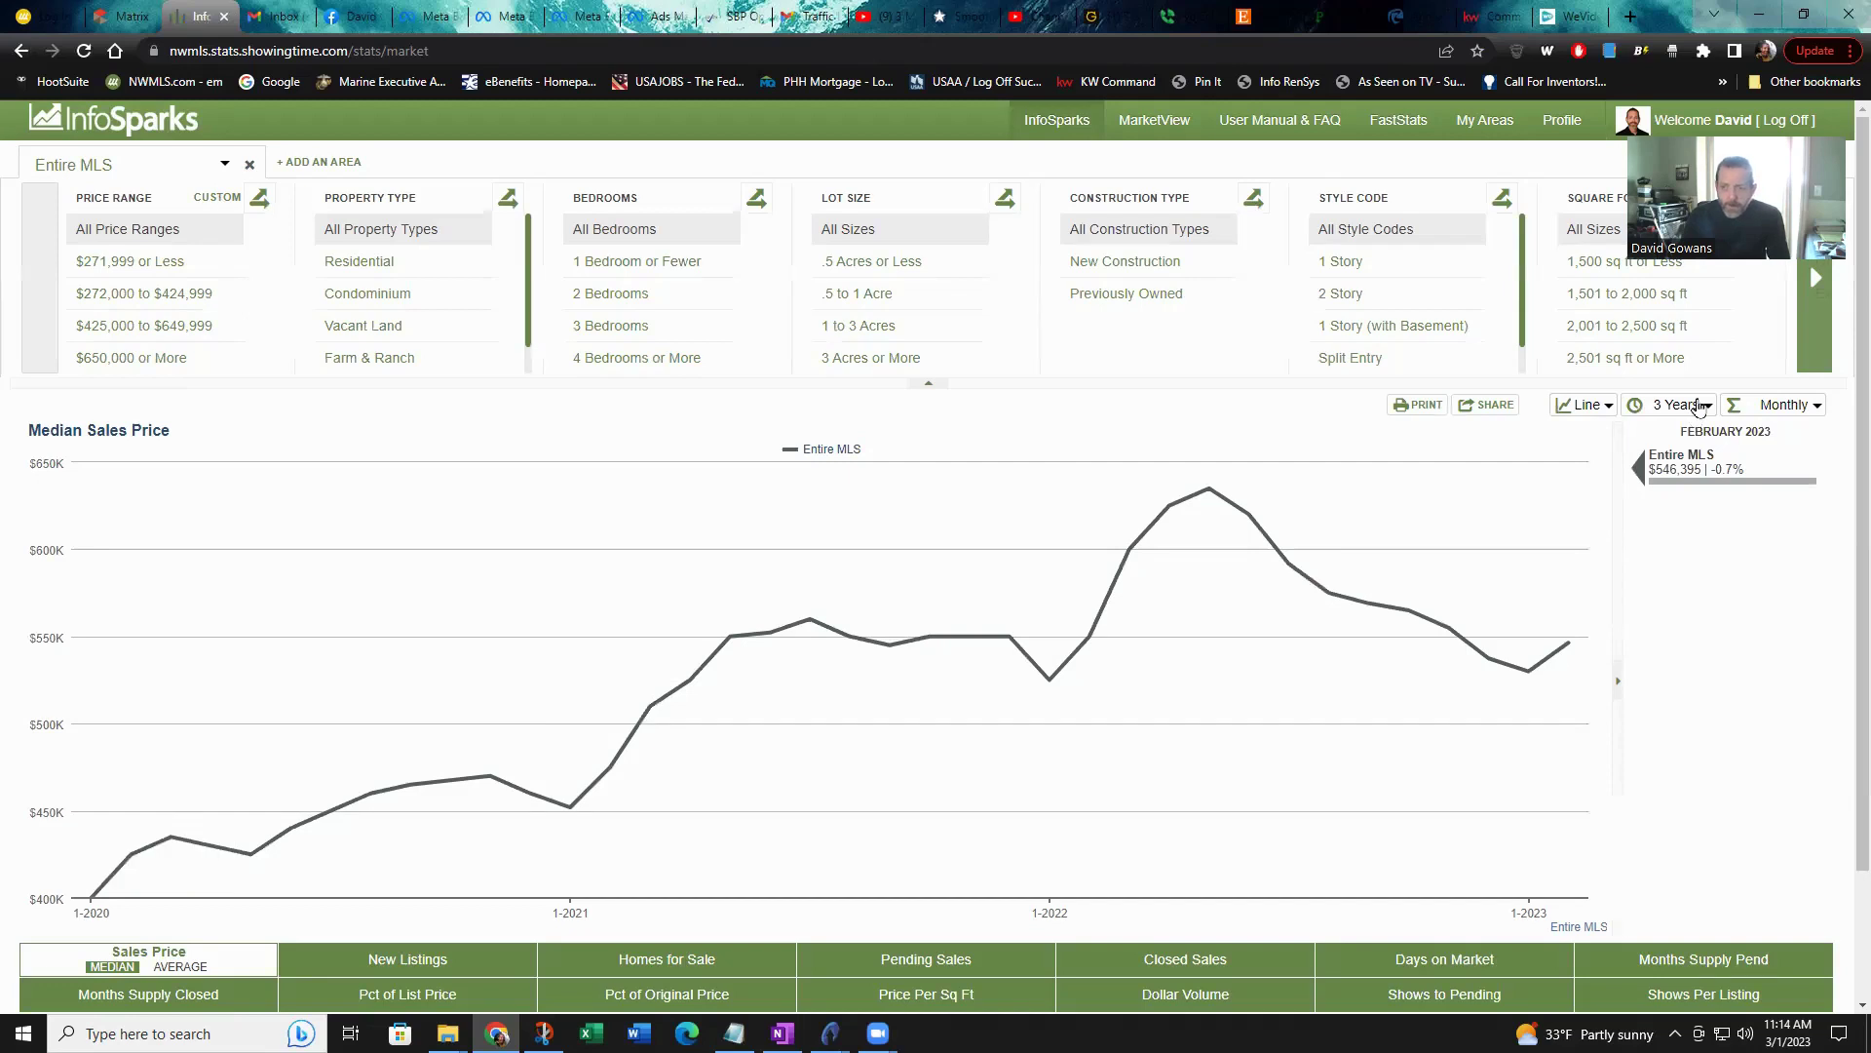
pyautogui.click(1701, 407)
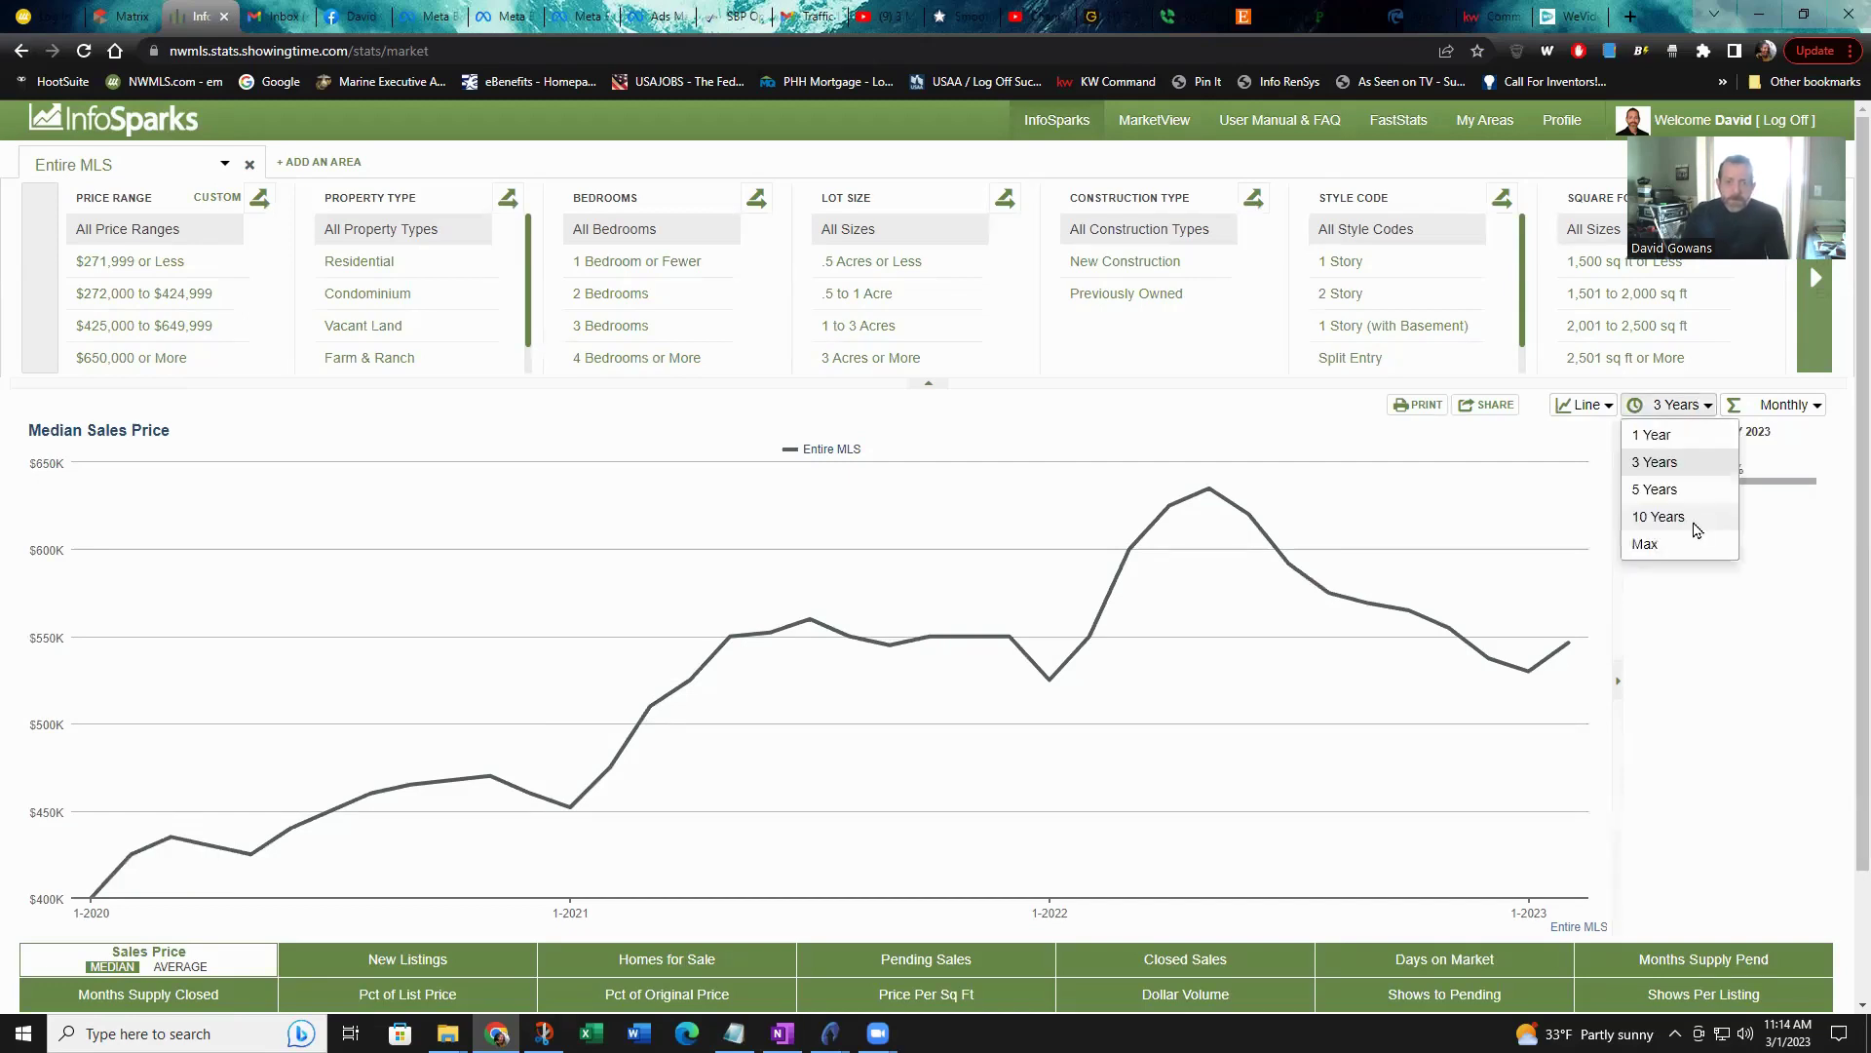
pyautogui.click(1696, 522)
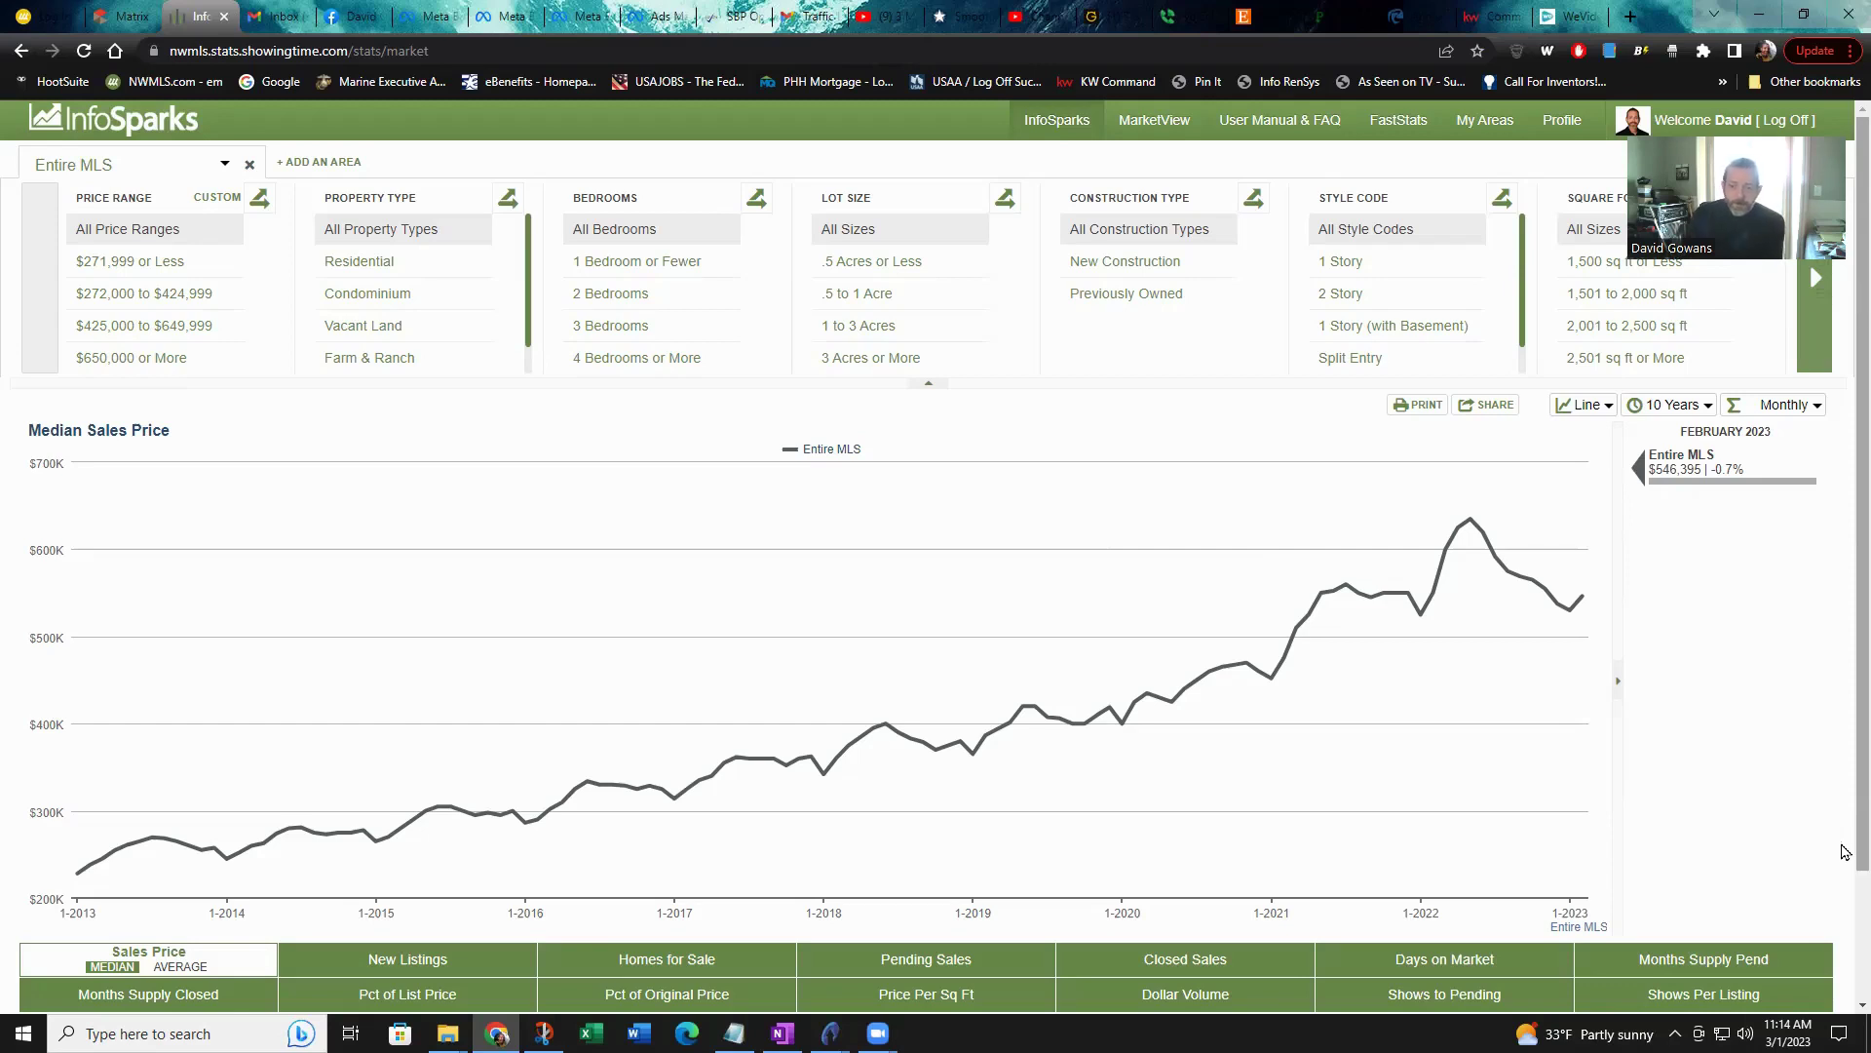
pyautogui.moveTo(1579, 599)
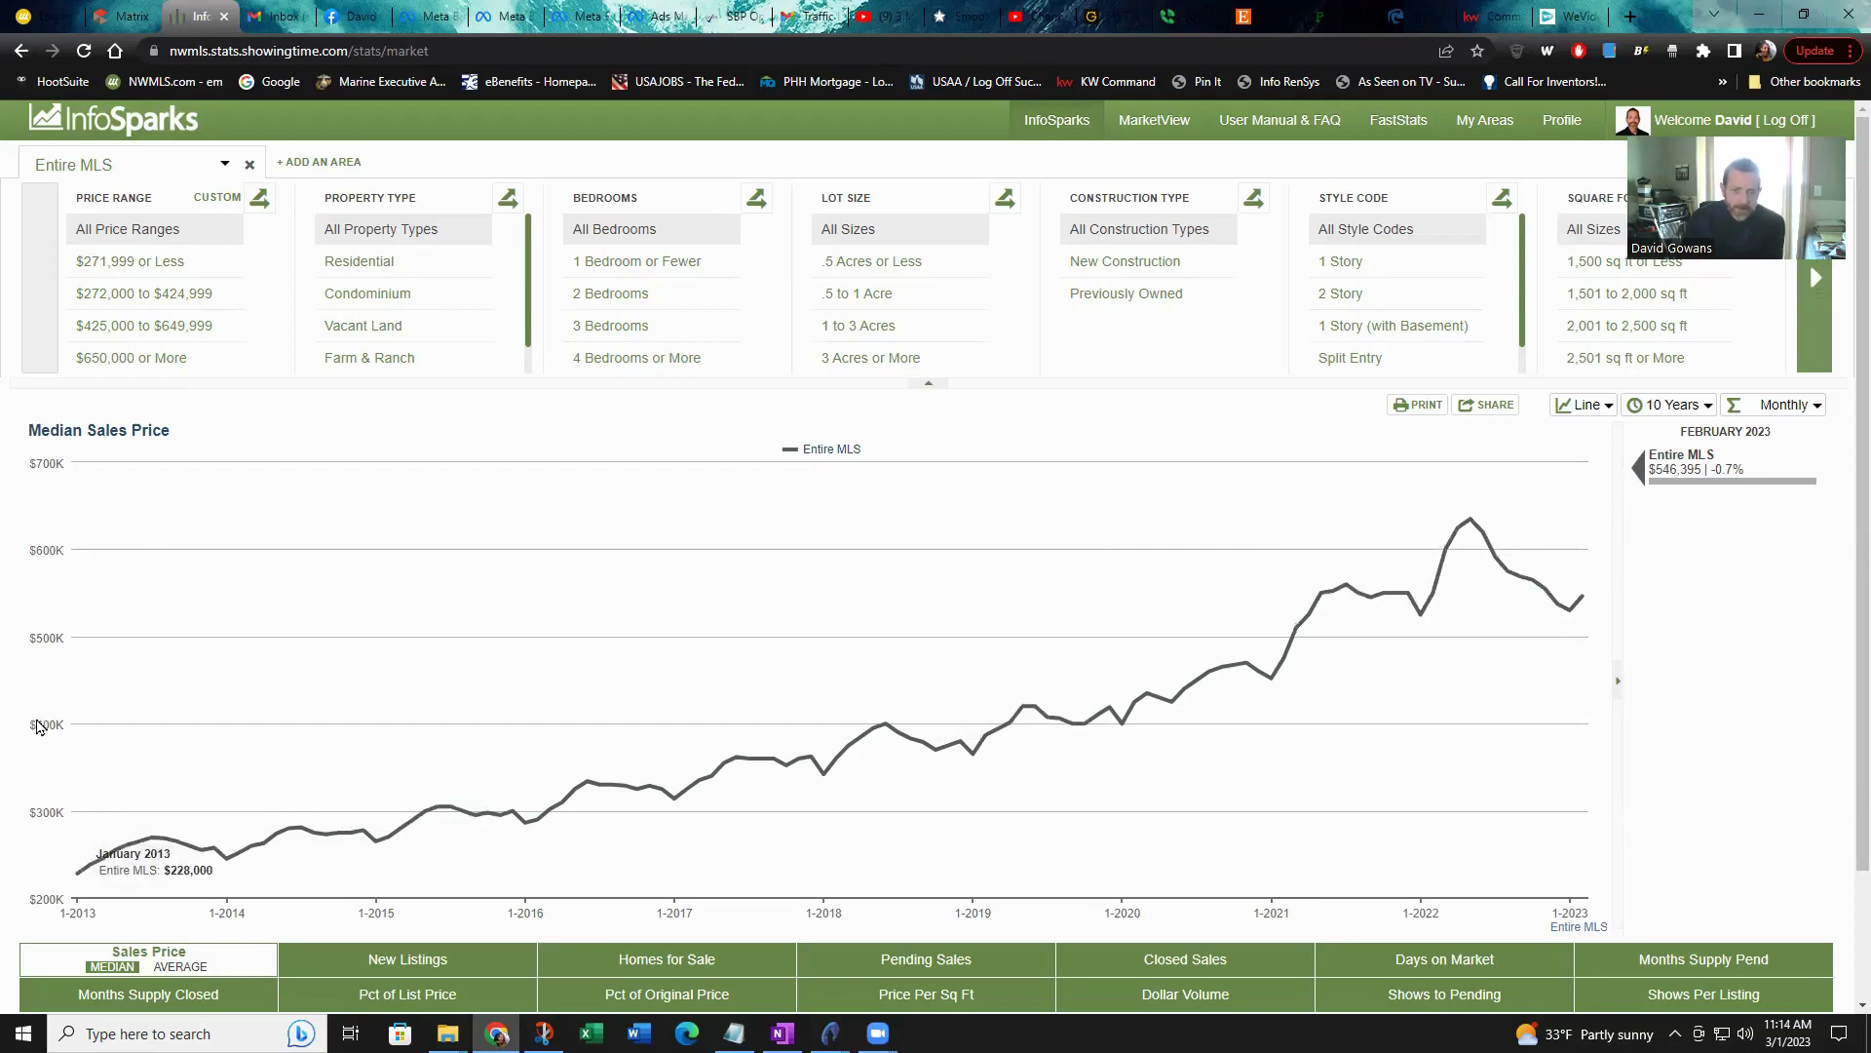
# - Switch the Entire MLS chart to rolling 3-month data points and a 5-year range
pyautogui.click(1819, 410)
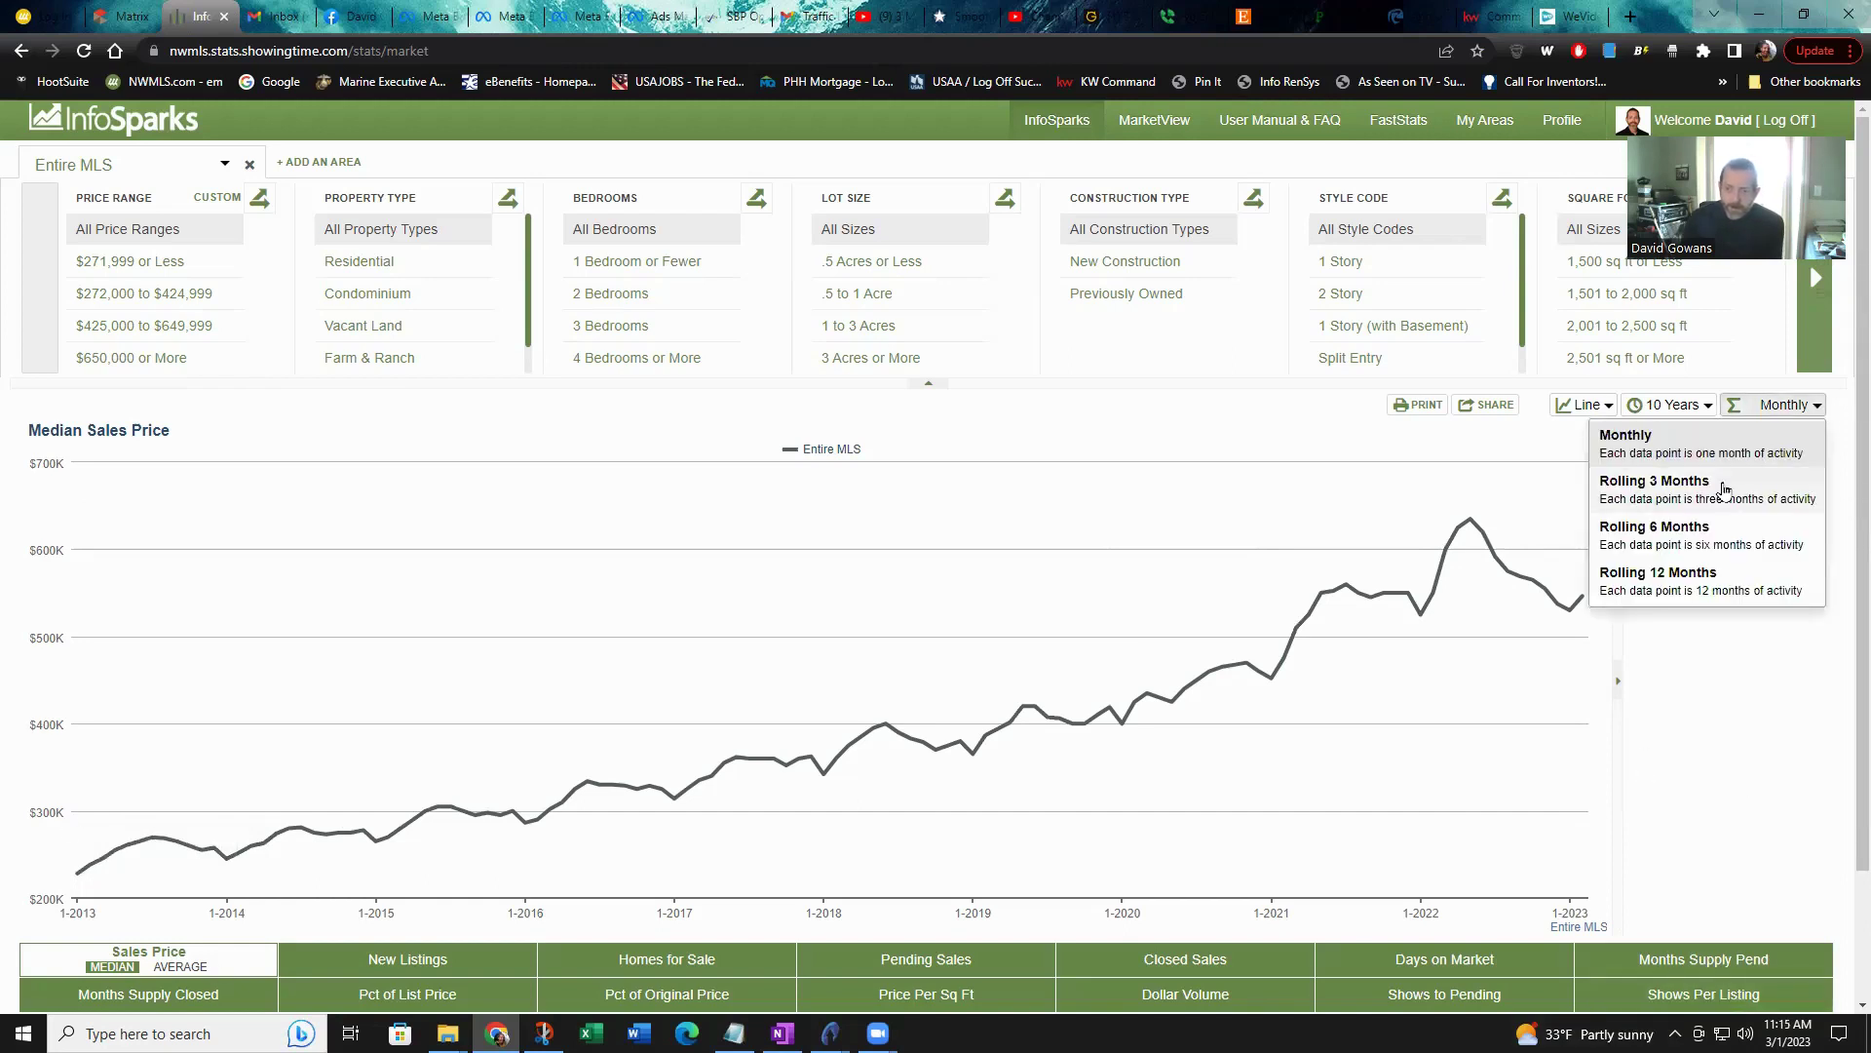
pyautogui.click(1654, 487)
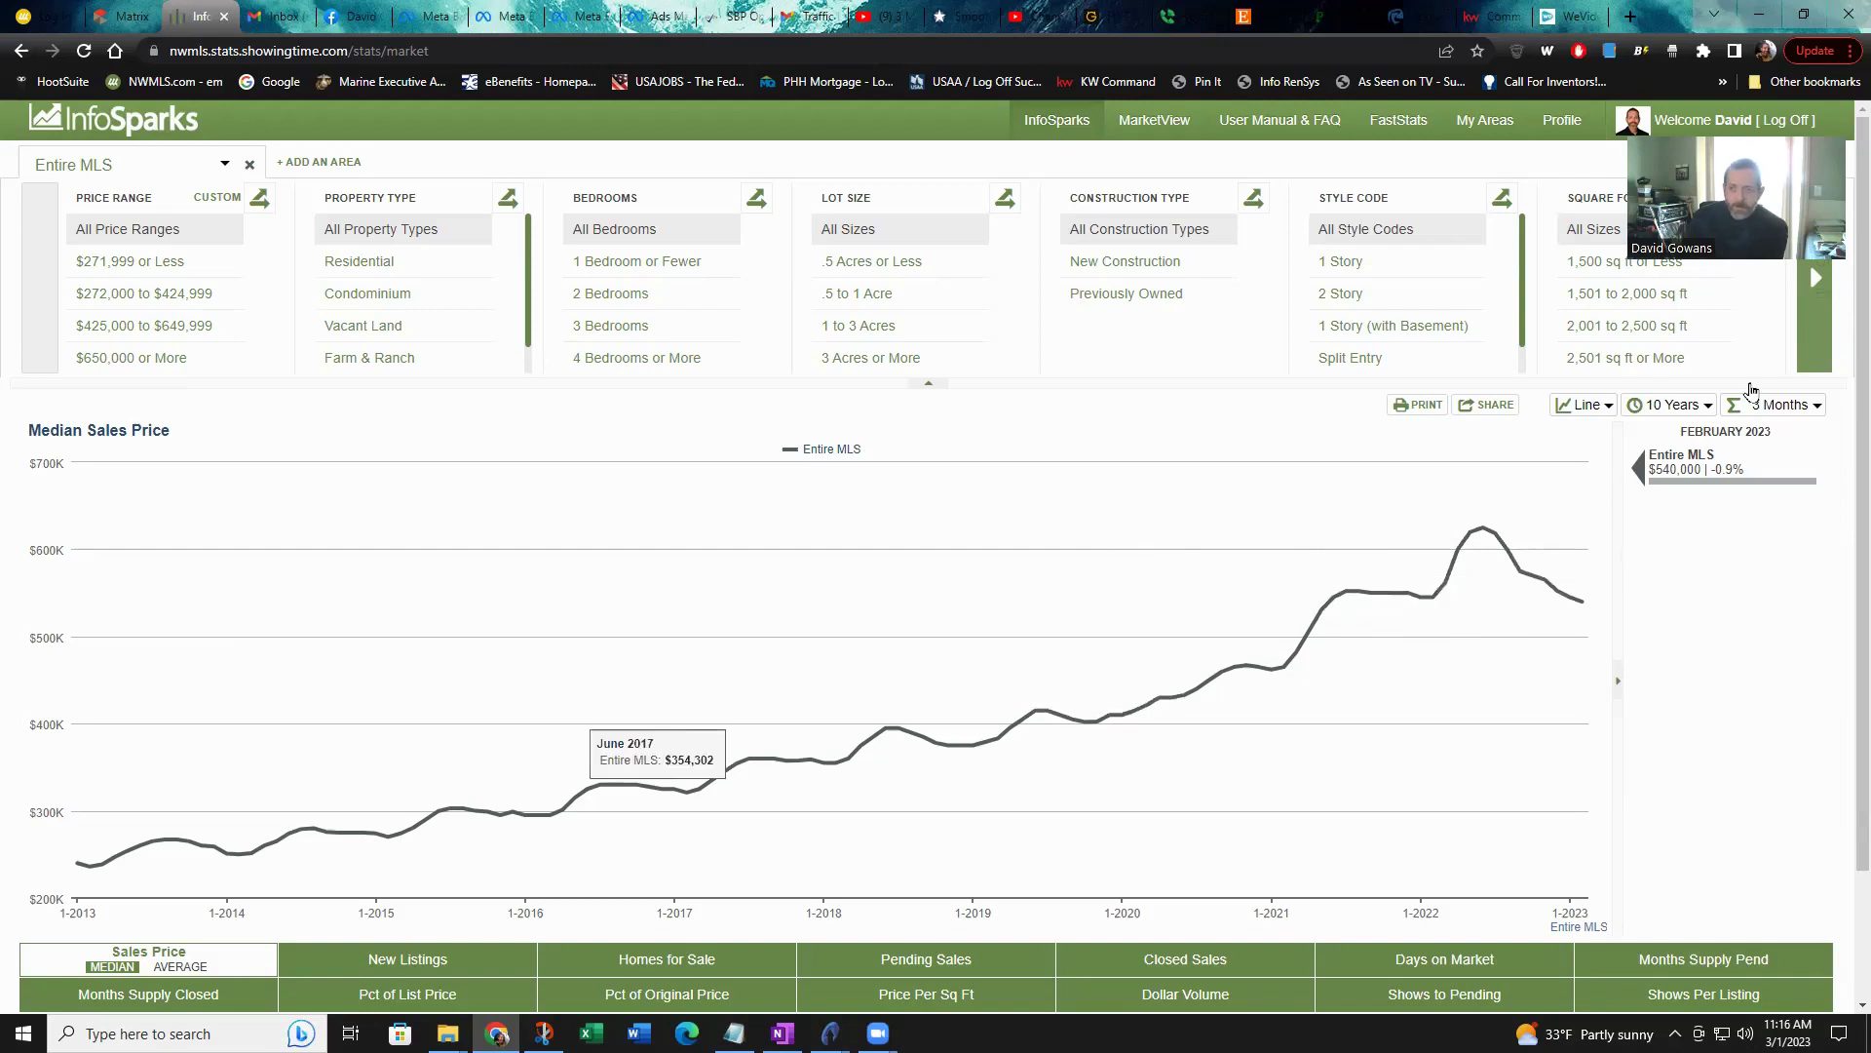
pyautogui.click(1673, 405)
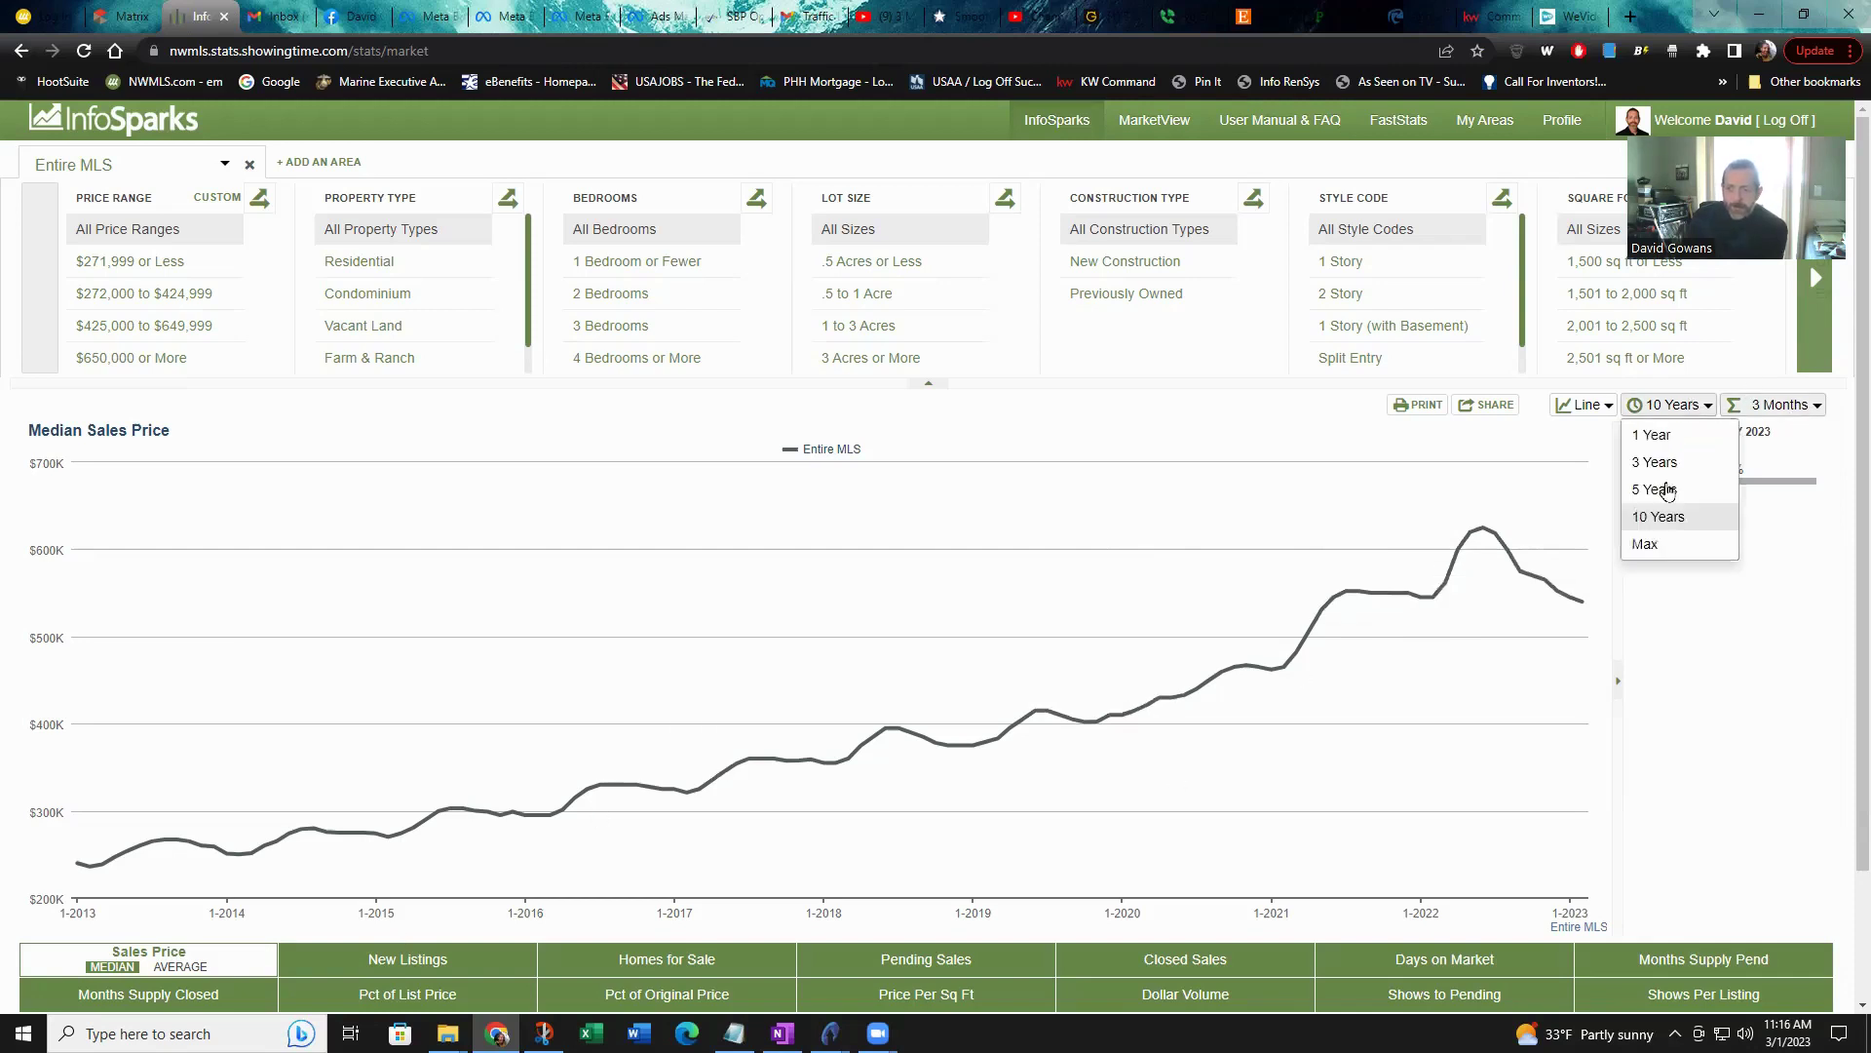
pyautogui.click(1667, 485)
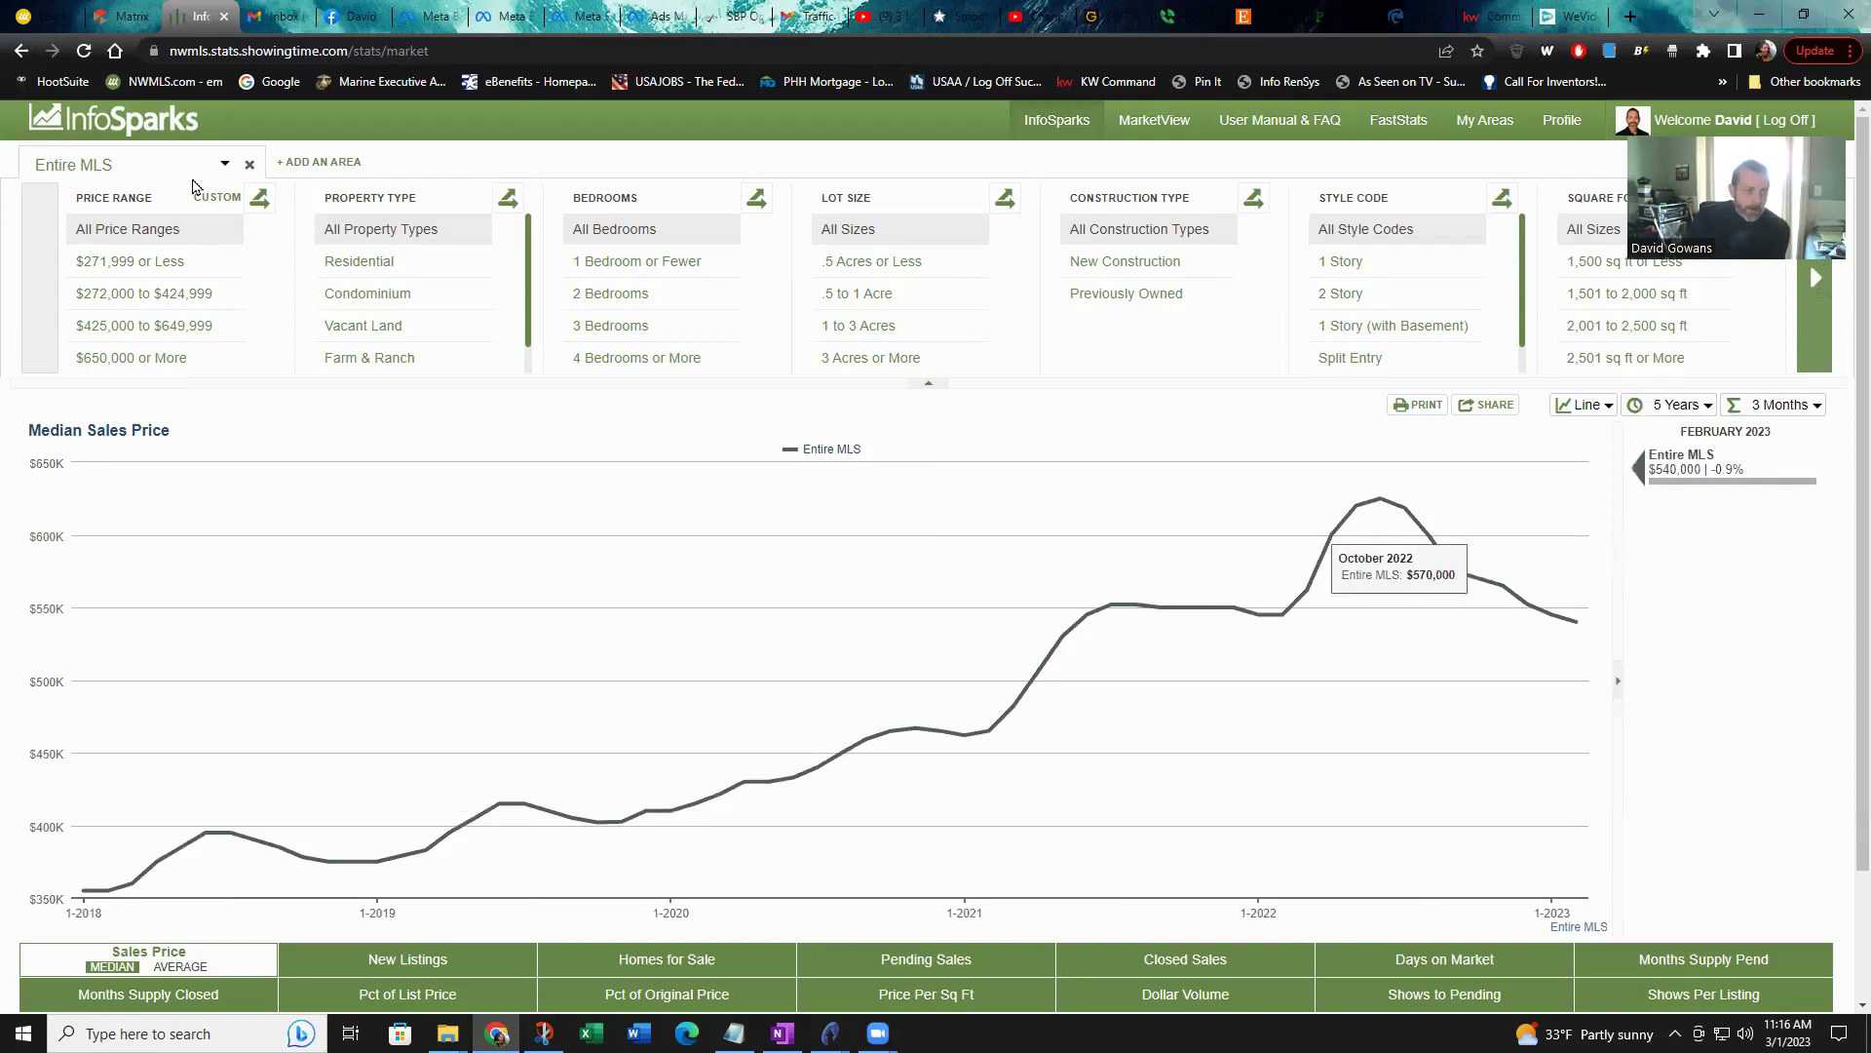
# - Replace the Entire MLS area with King County in the median sales price chart
pyautogui.click(162, 171)
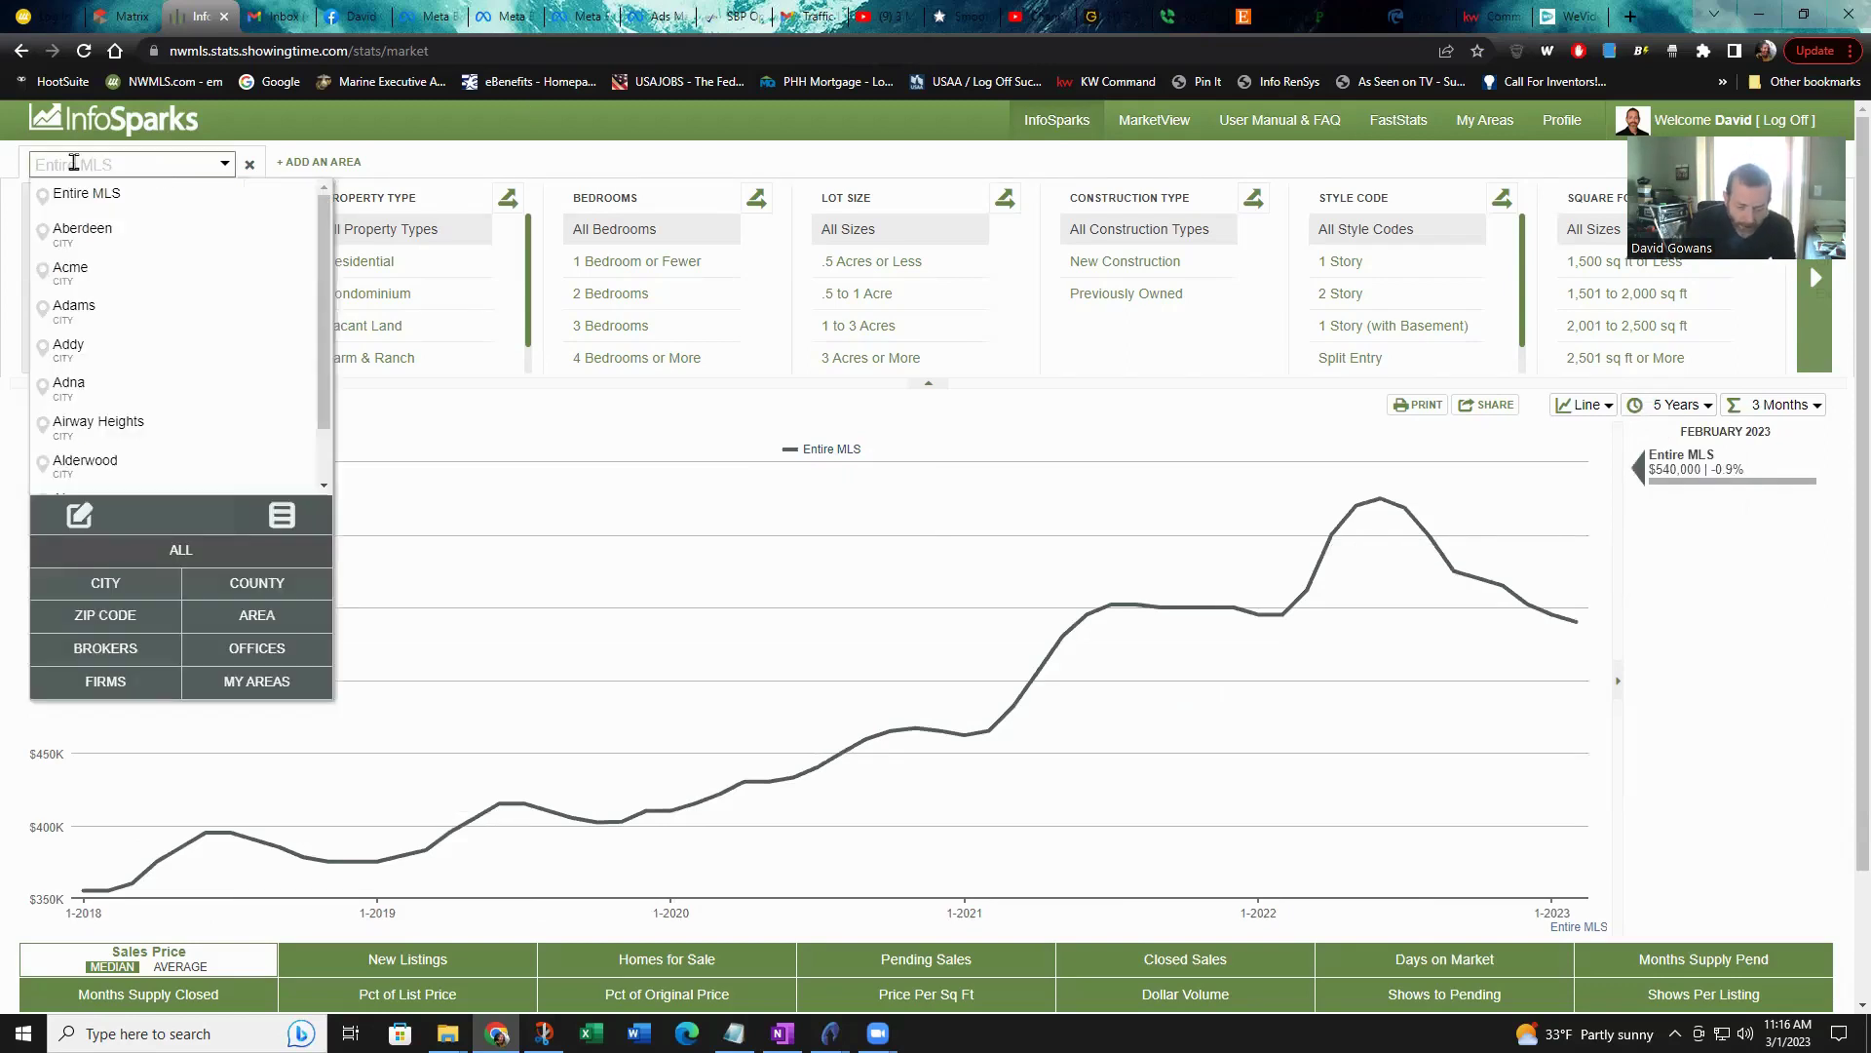
pyautogui.write('King')
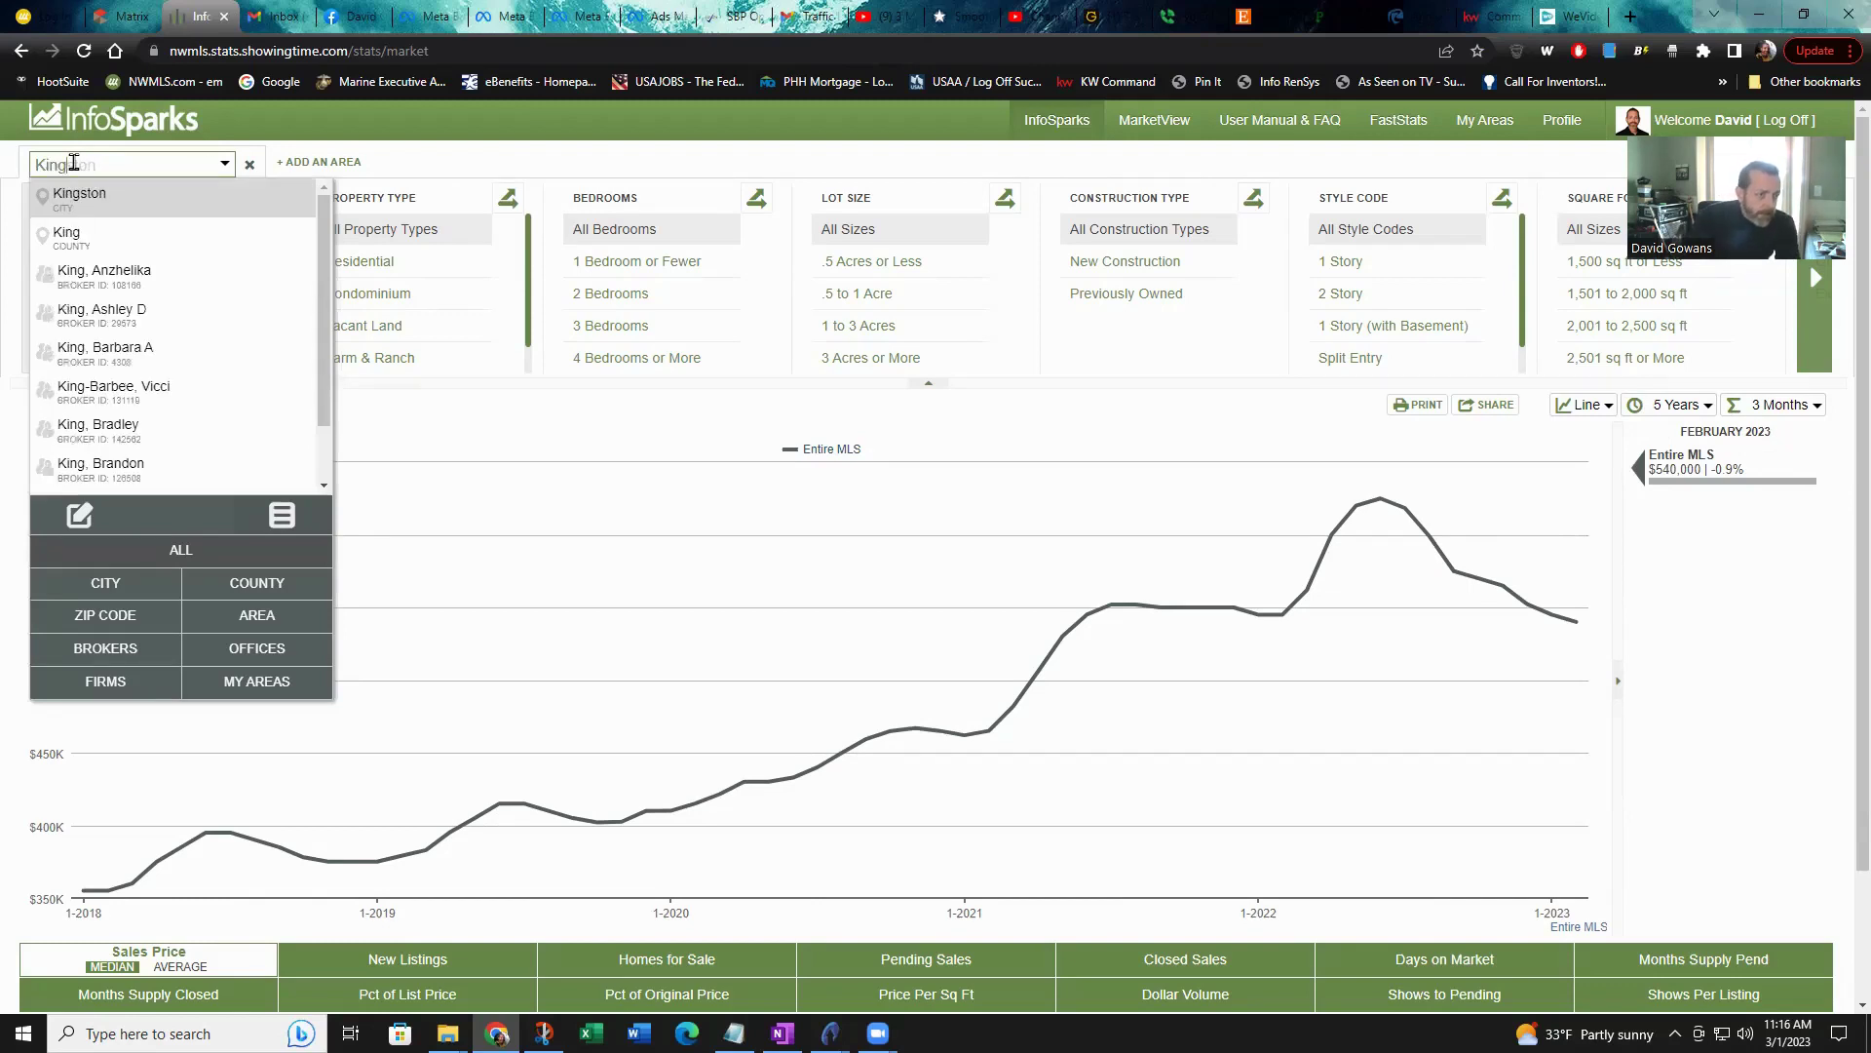
pyautogui.click(115, 236)
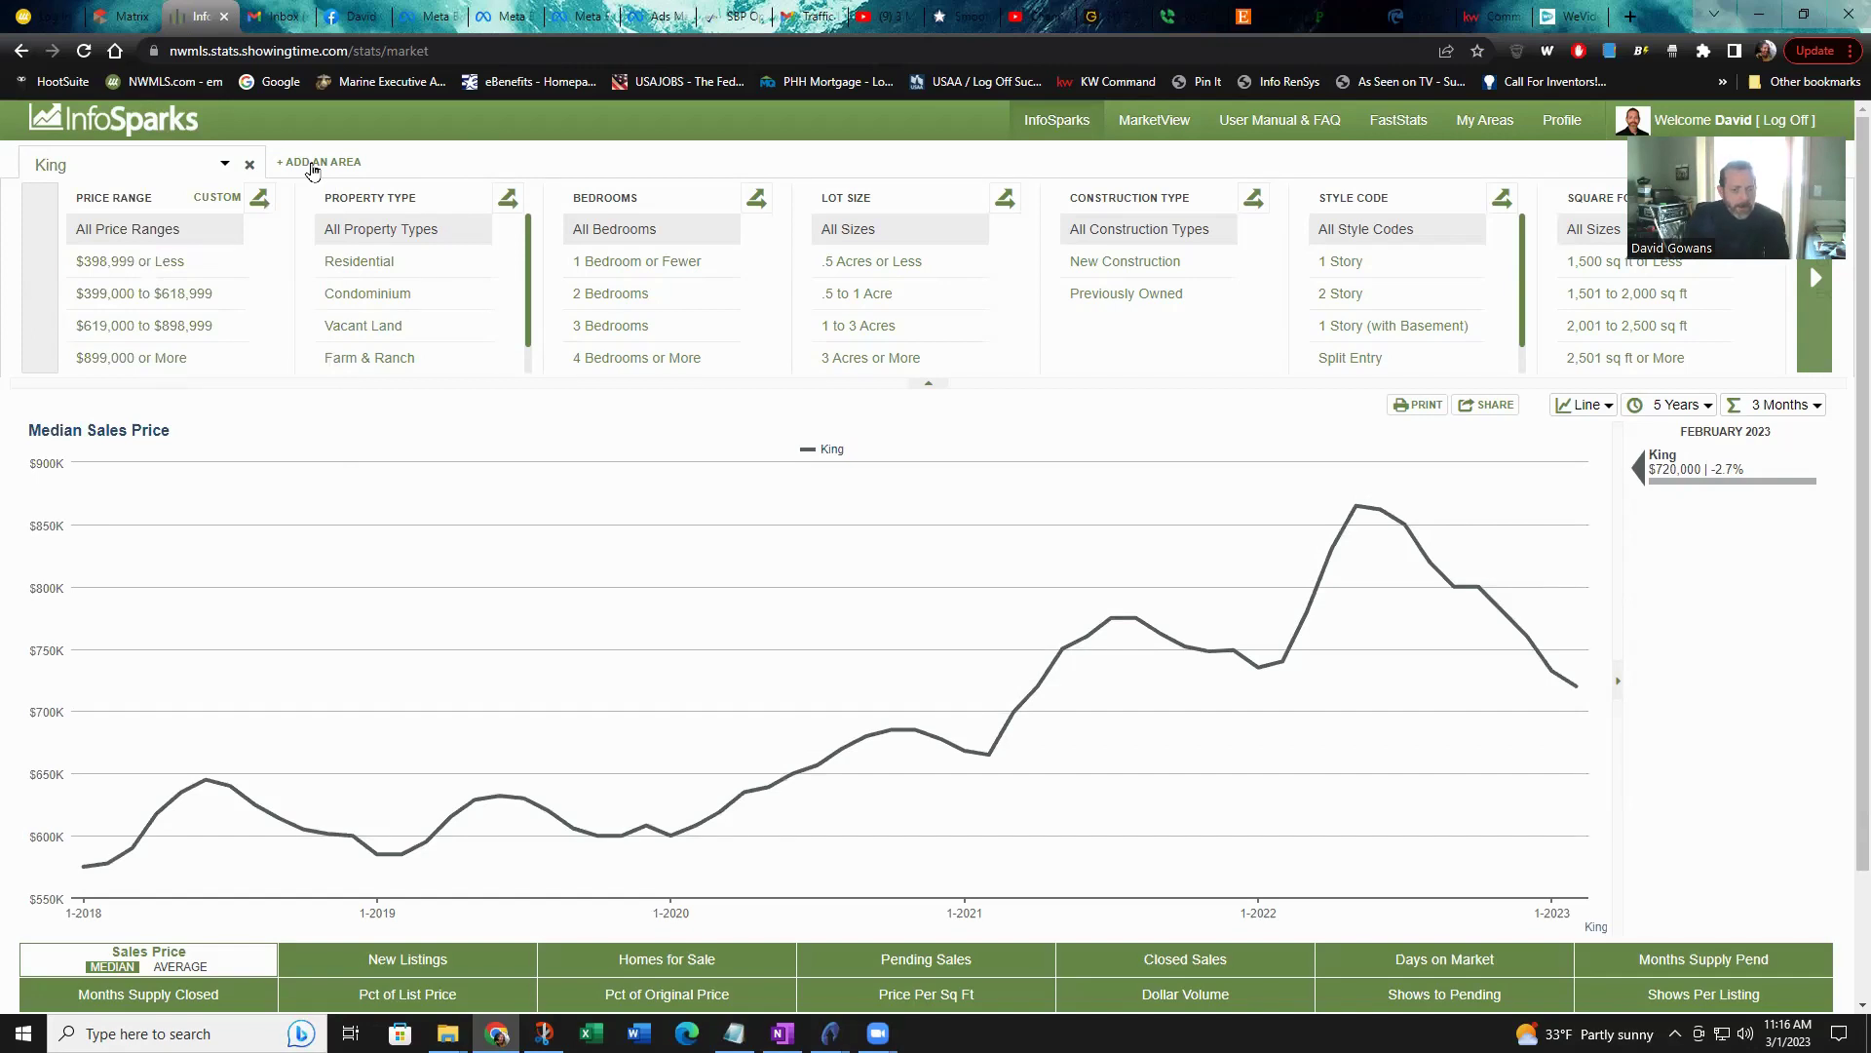
pyautogui.moveTo(1558, 718)
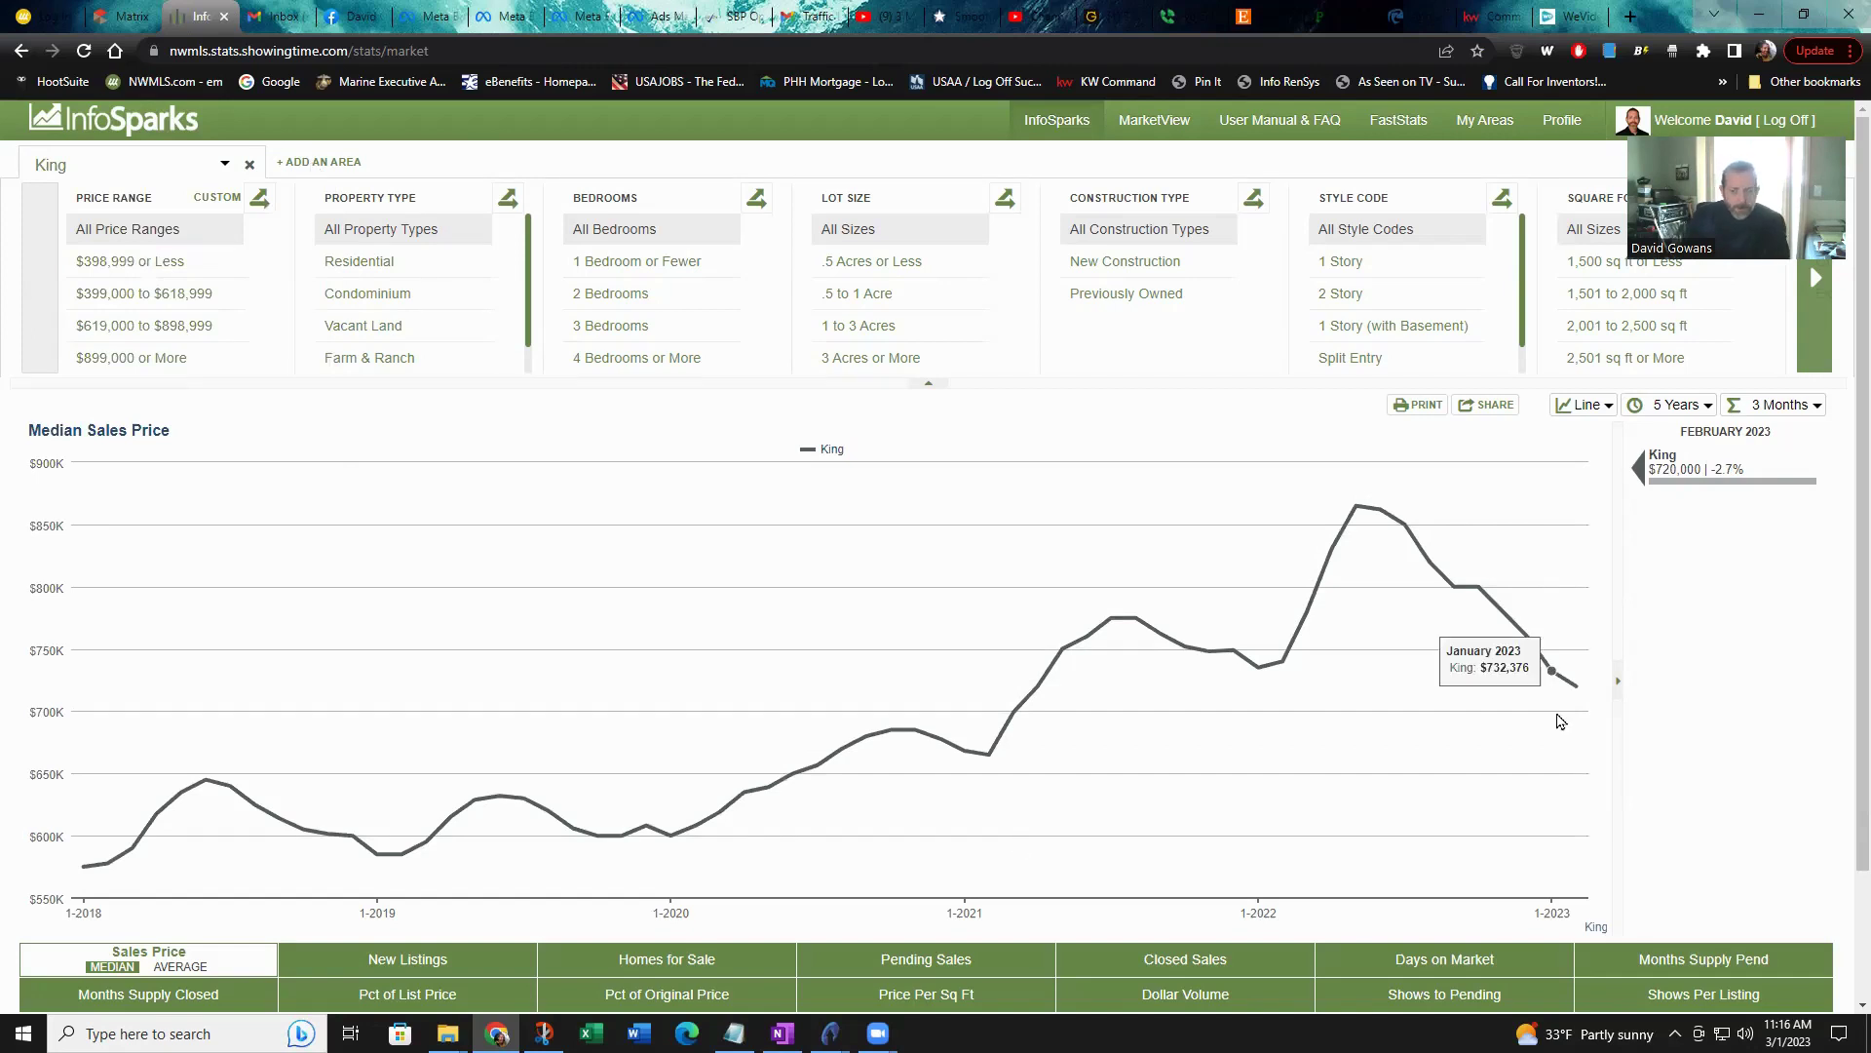
# - Chart King County's median sales price with monthly data points, first over 10 years and finally over 5 years
pyautogui.click(1678, 405)
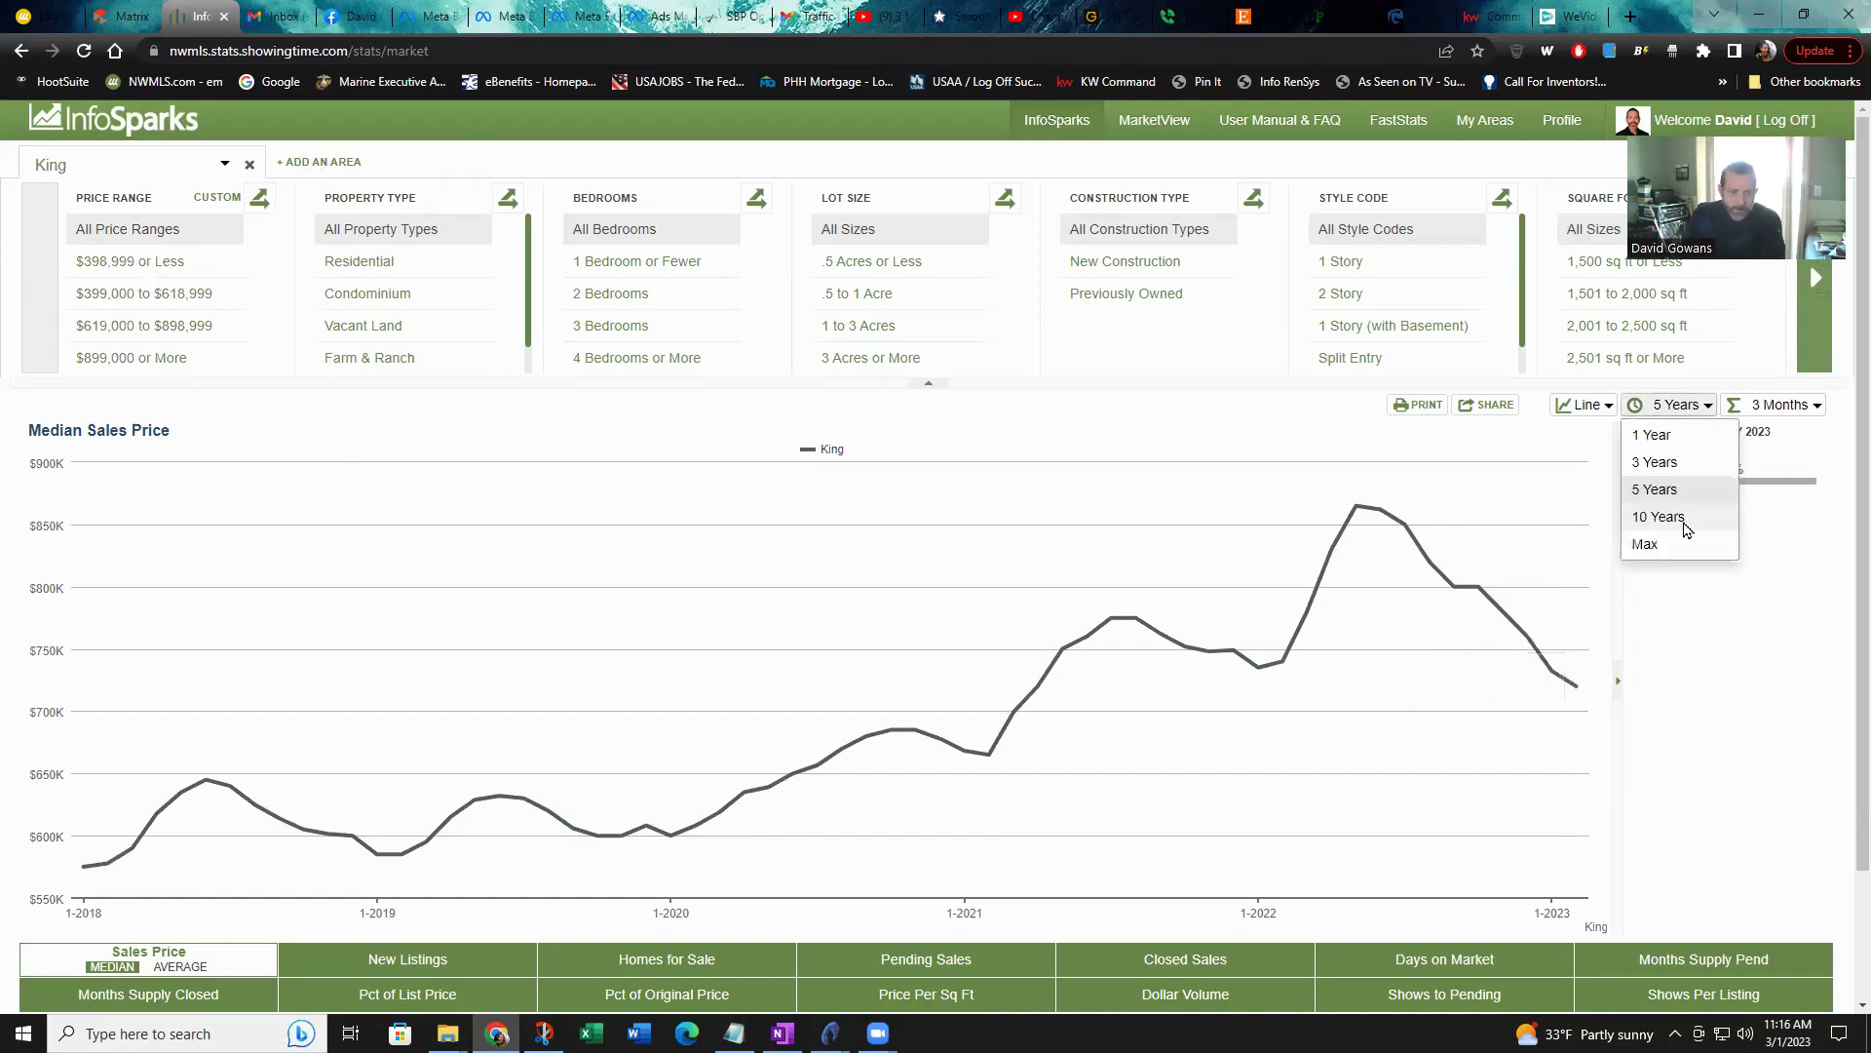
pyautogui.click(1686, 518)
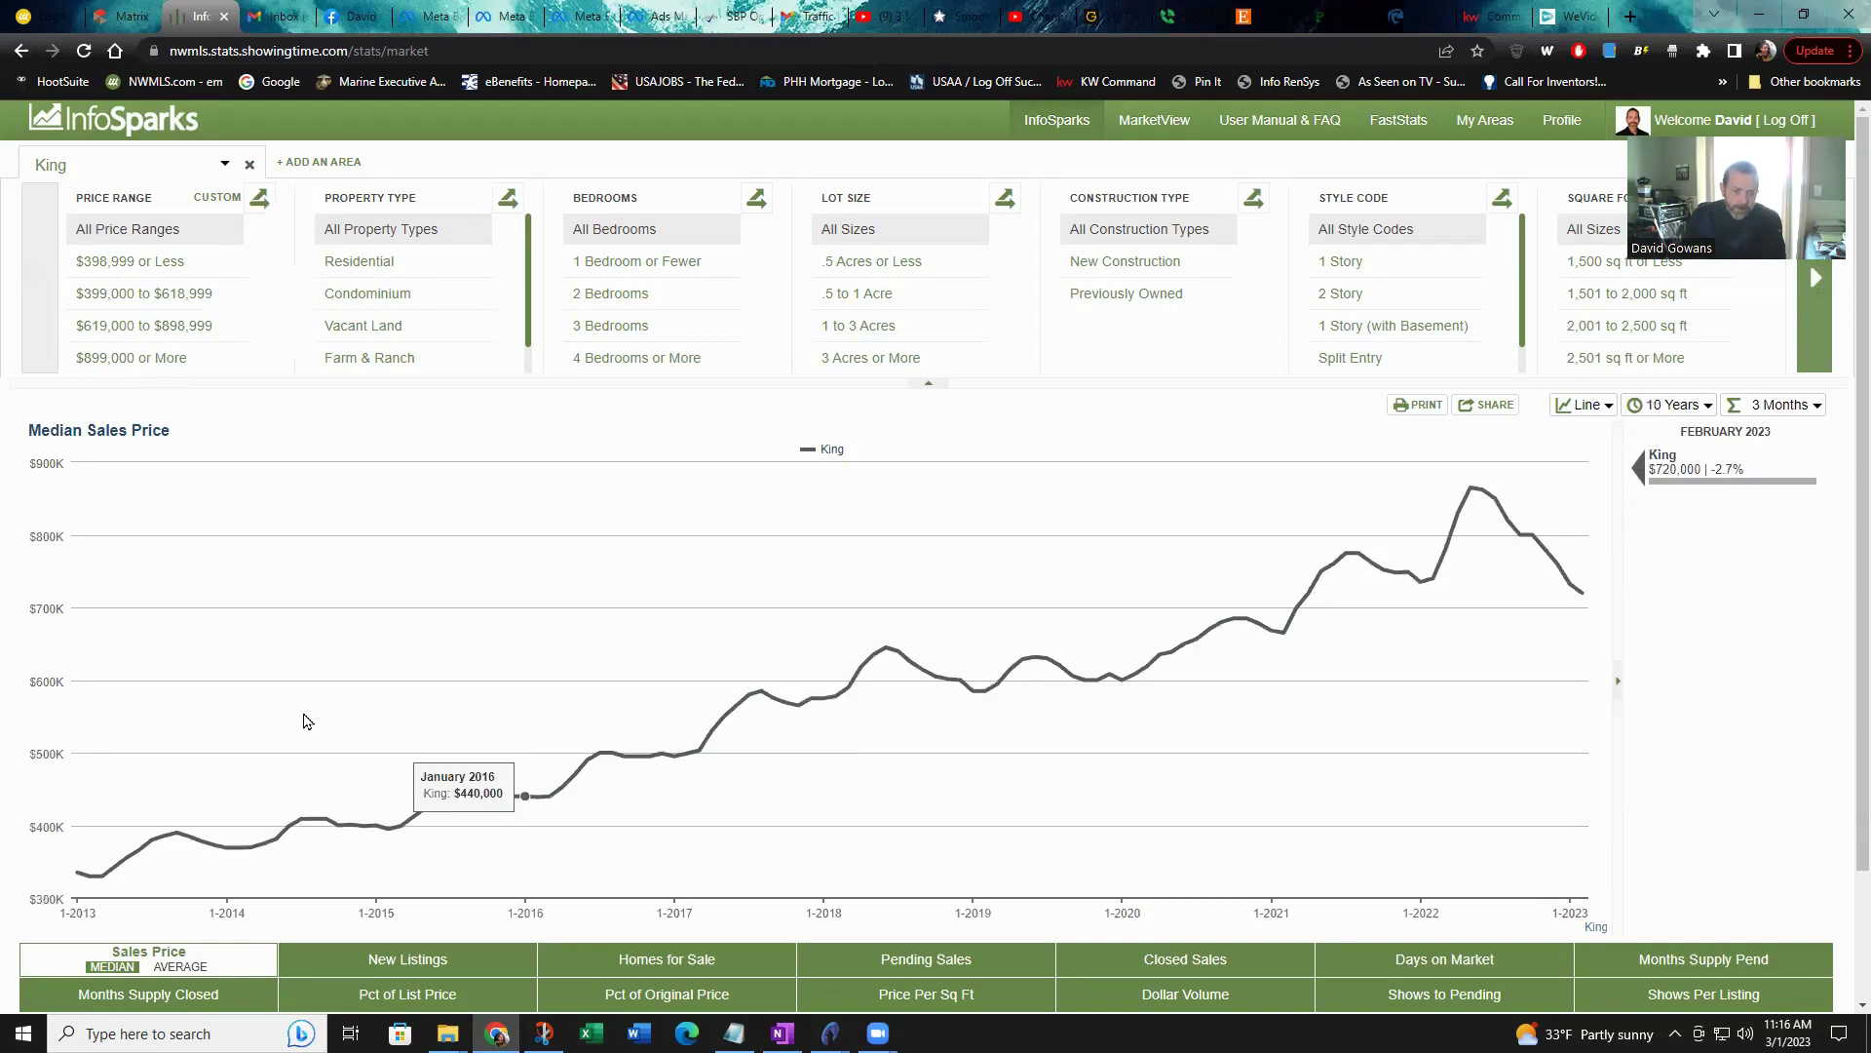
pyautogui.click(1806, 405)
pyautogui.click(1775, 441)
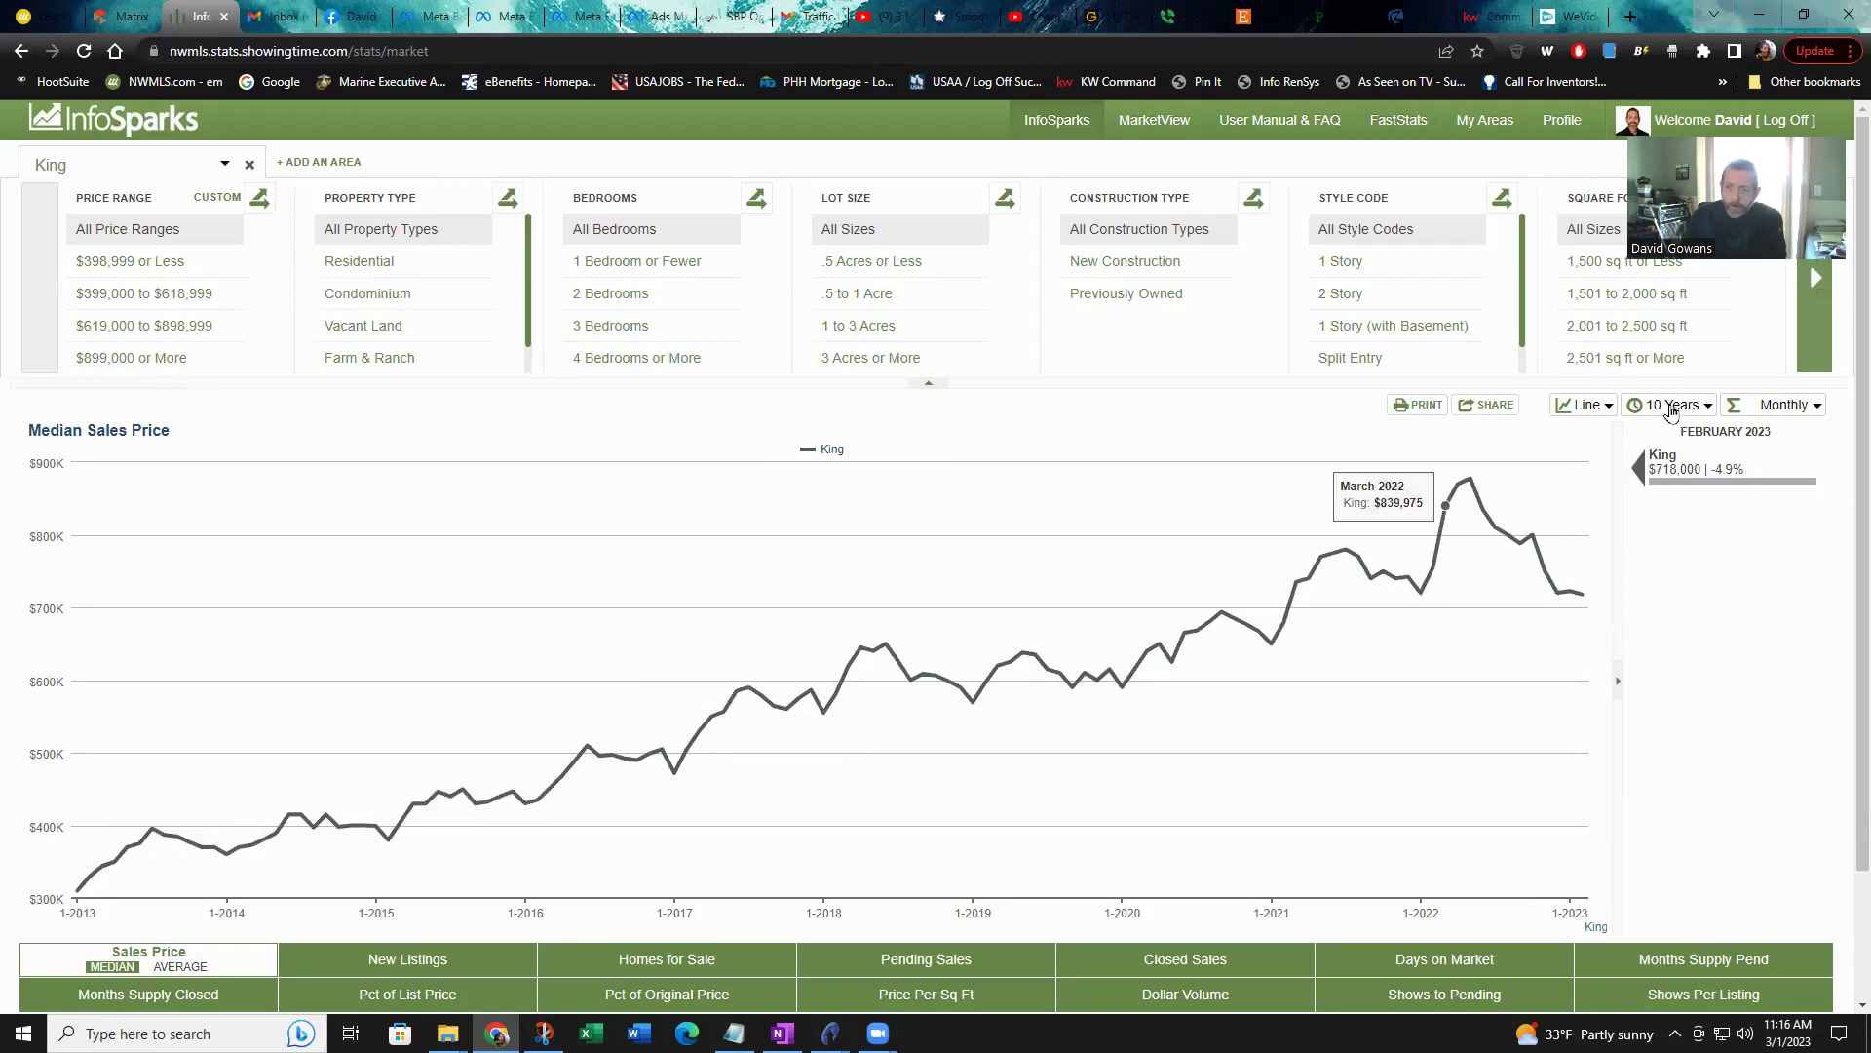
pyautogui.click(1669, 406)
pyautogui.click(1658, 490)
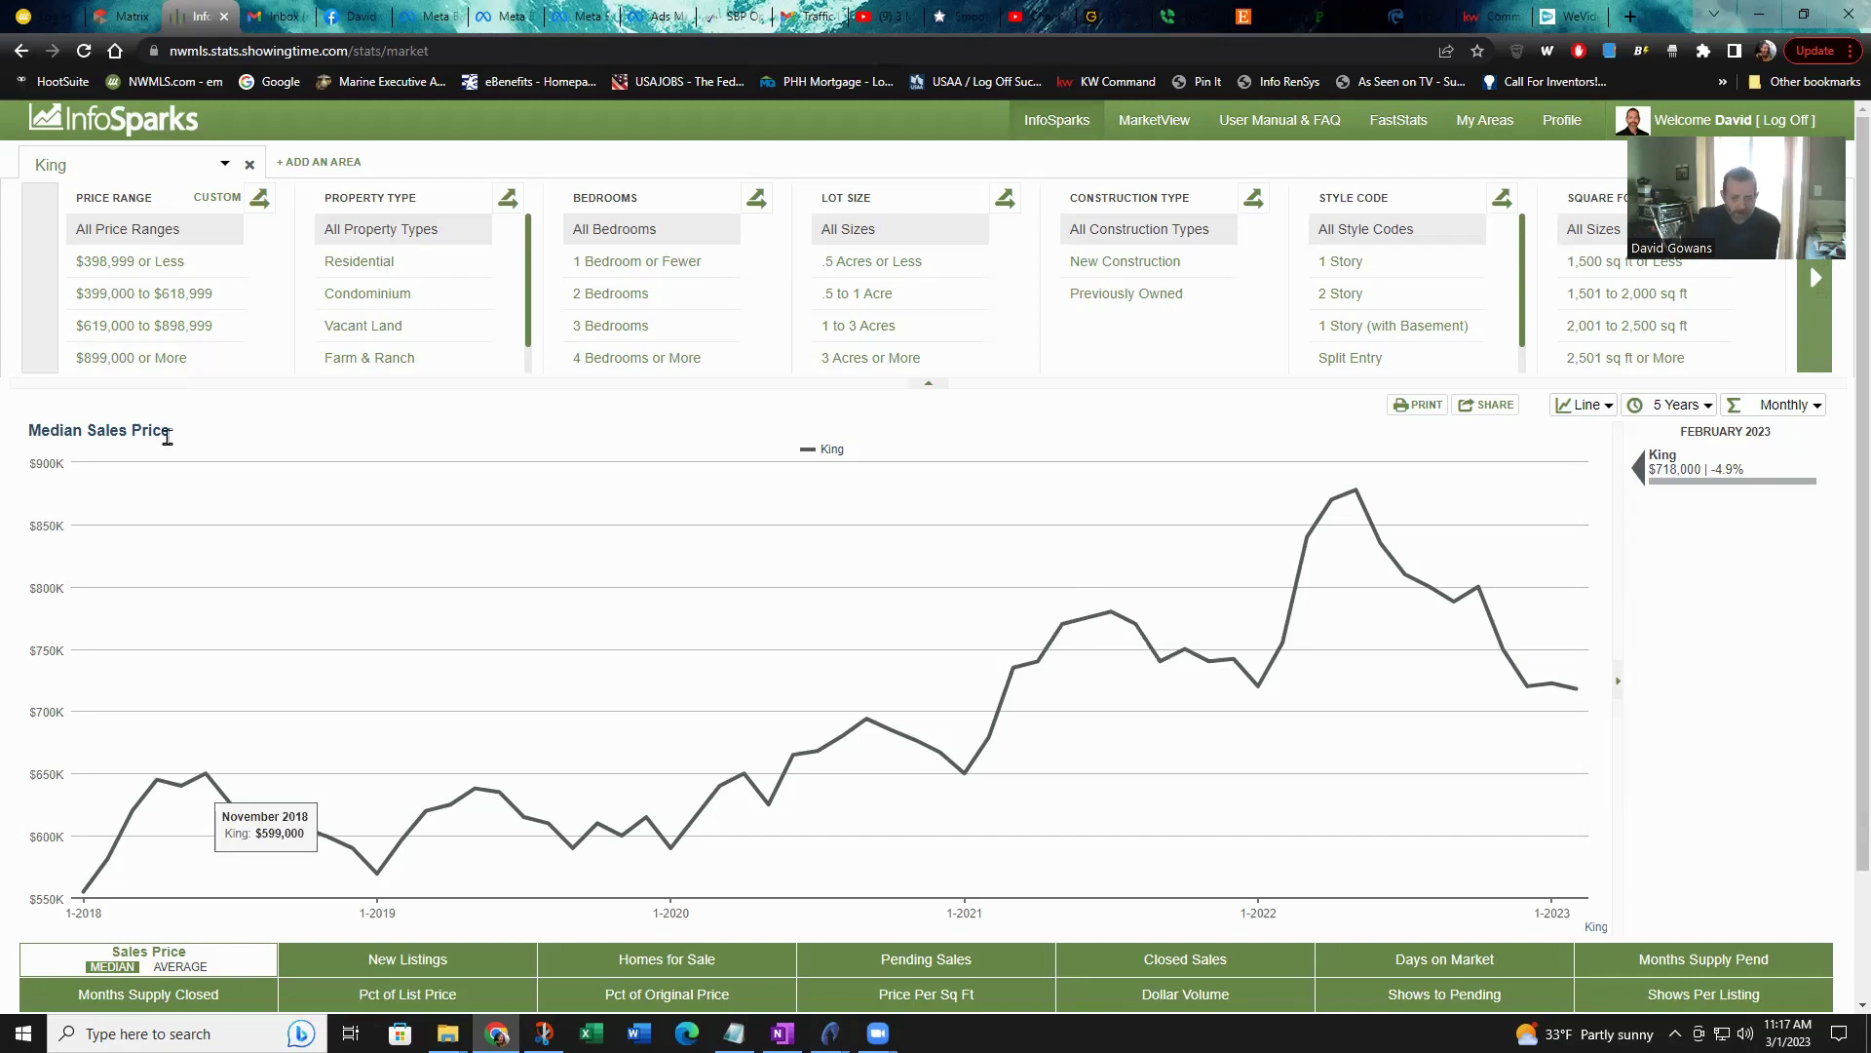
# - Add a second comparison area to the chart and set it to the city of Seattle
pyautogui.click(314, 162)
pyautogui.click(314, 163)
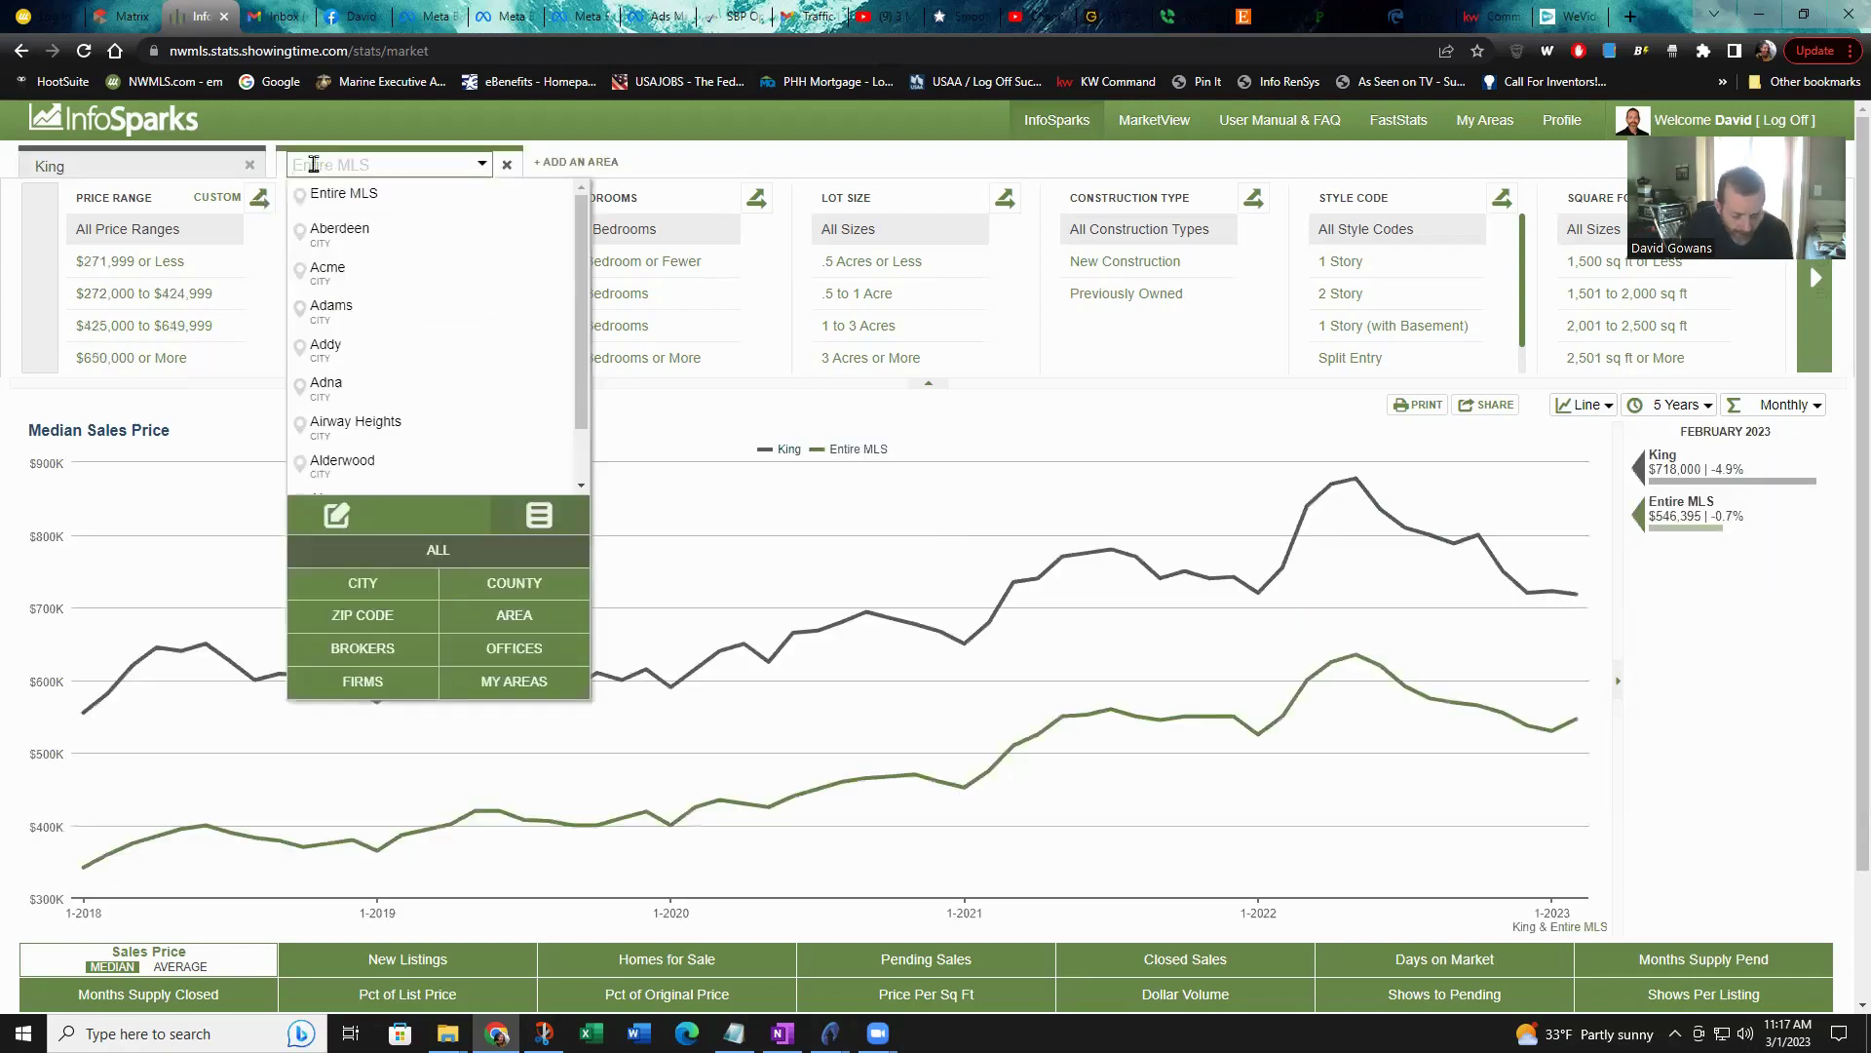
pyautogui.write('Seattle')
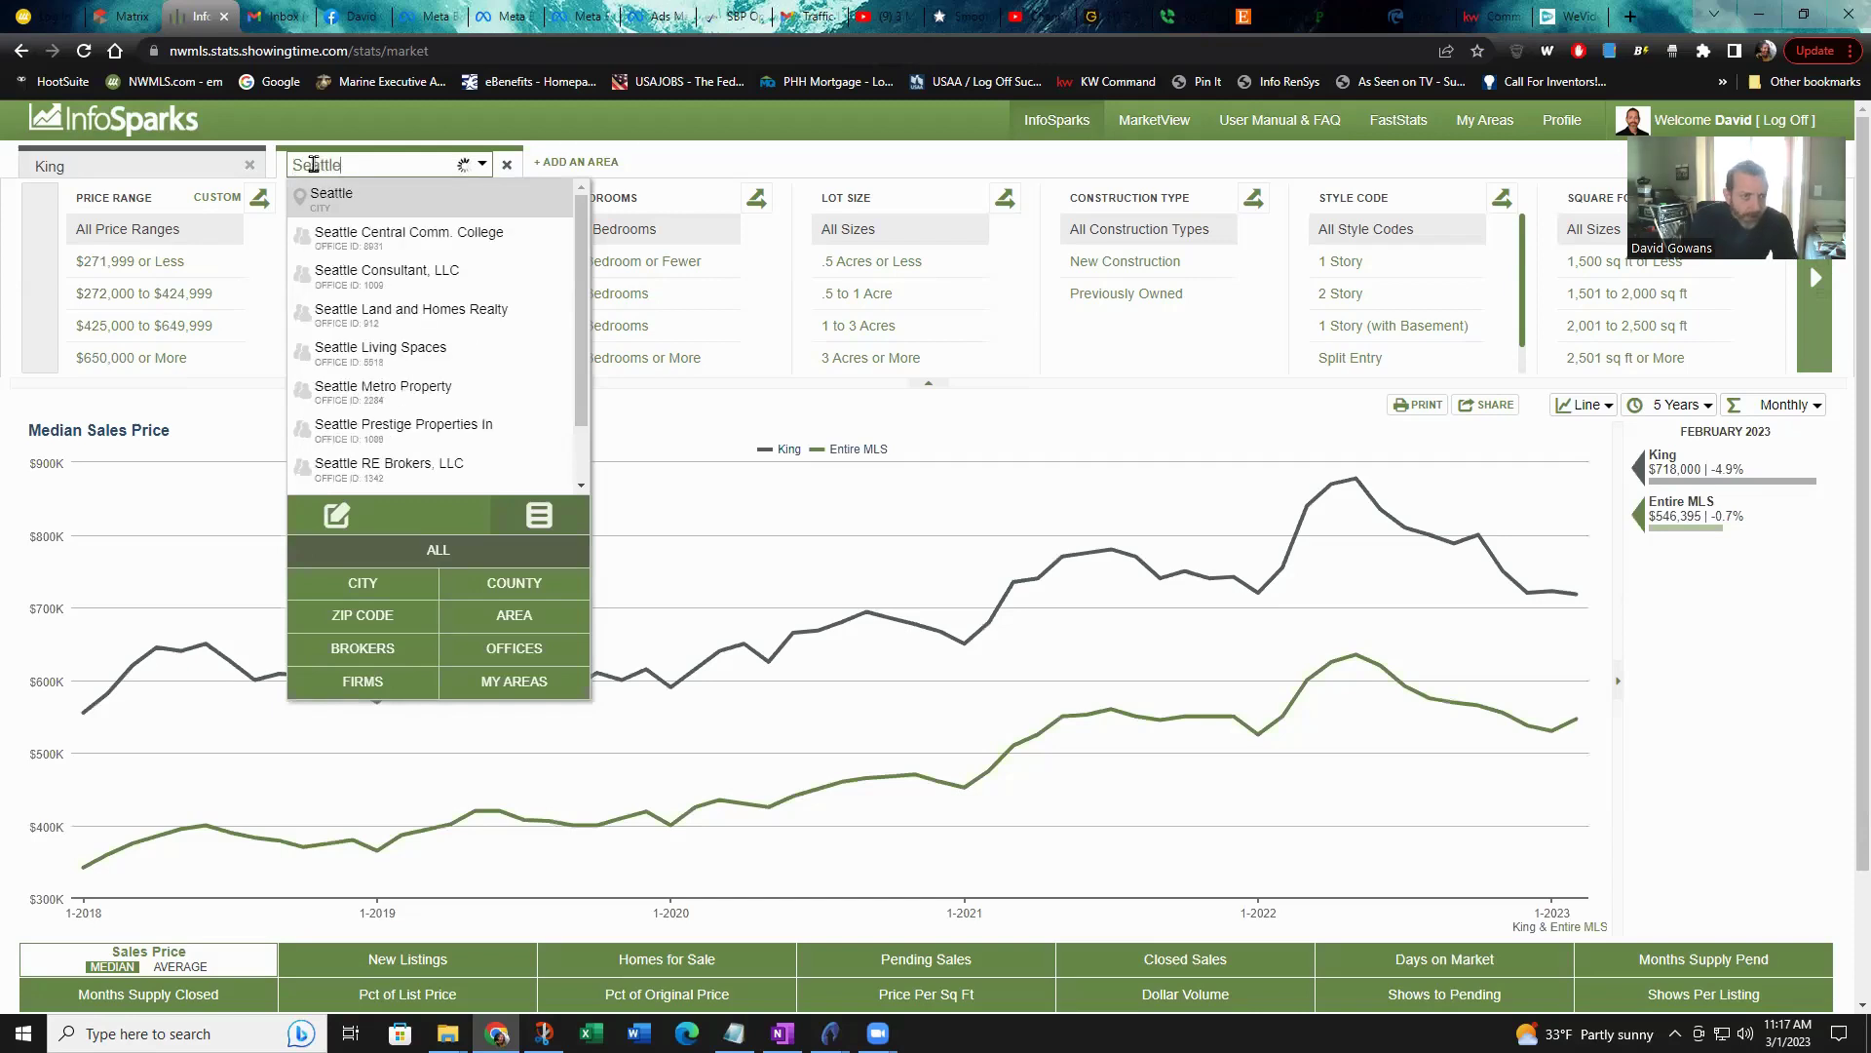
pyautogui.click(353, 198)
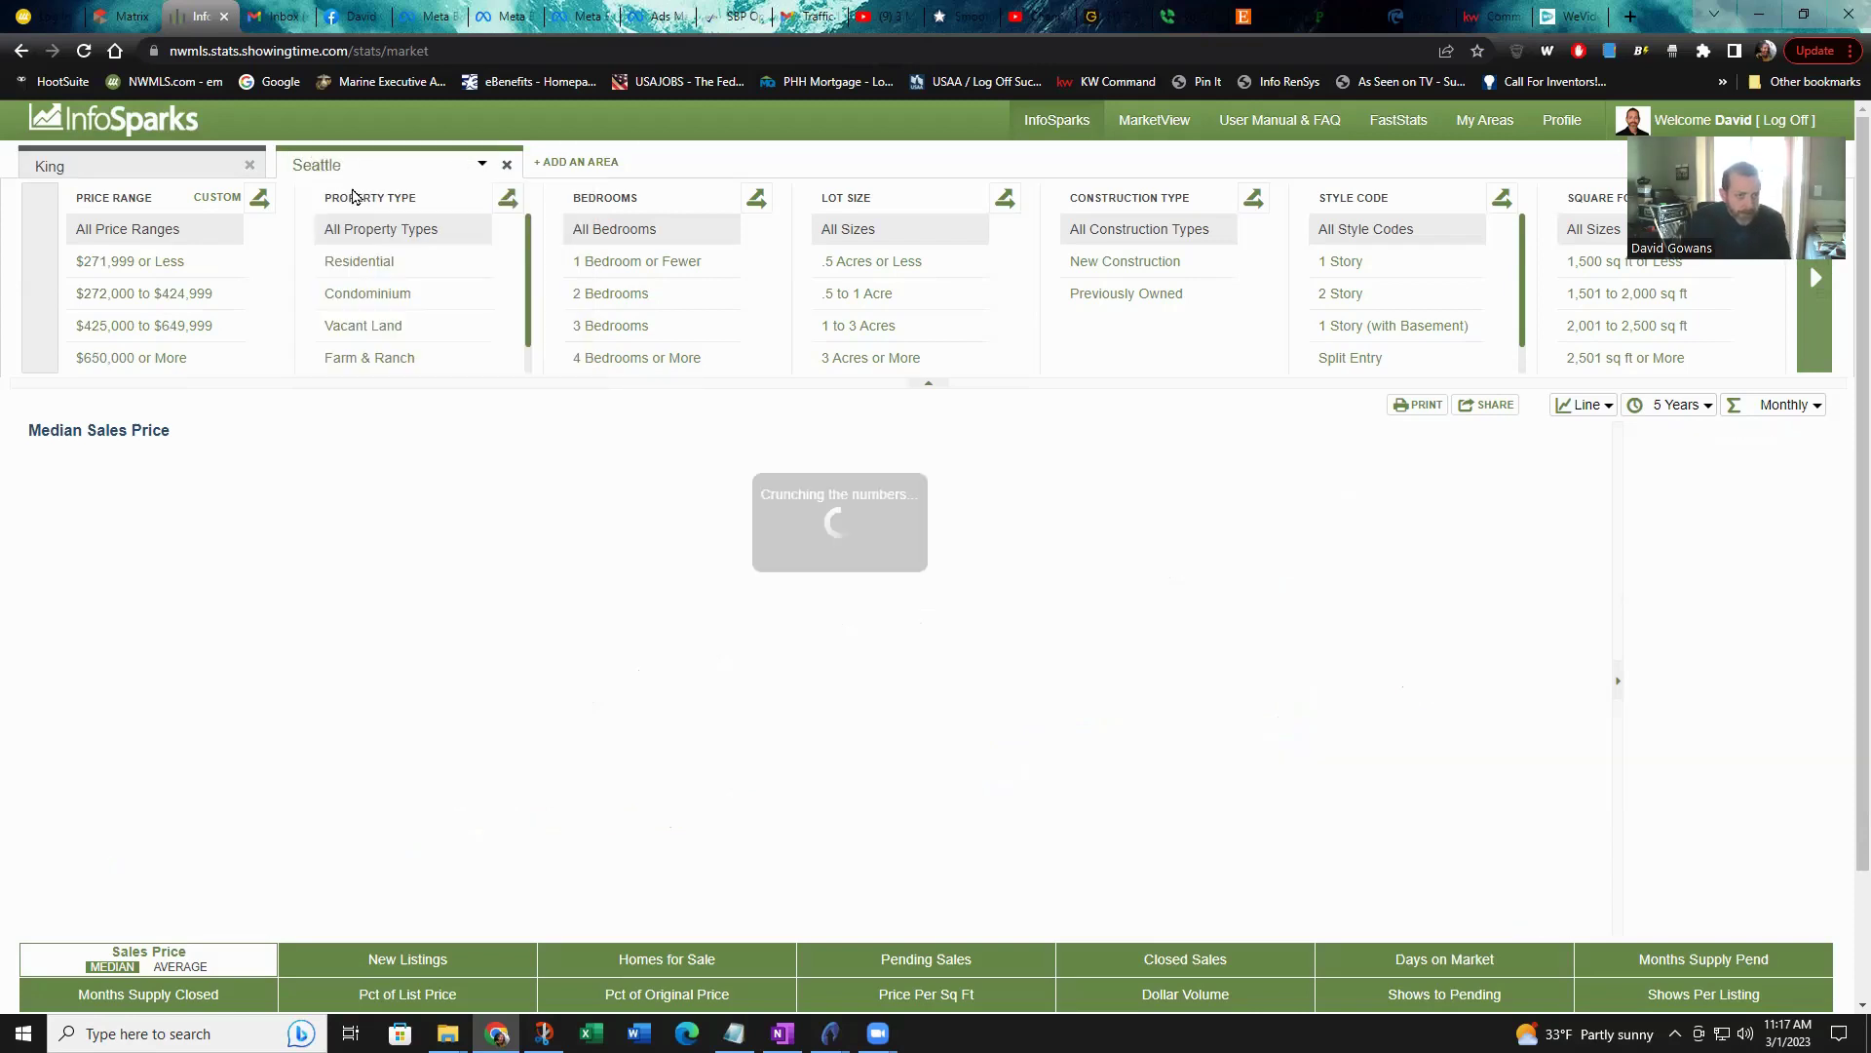
# - Add a third comparison area to the chart and set it to the city of Bellevue
pyautogui.click(561, 161)
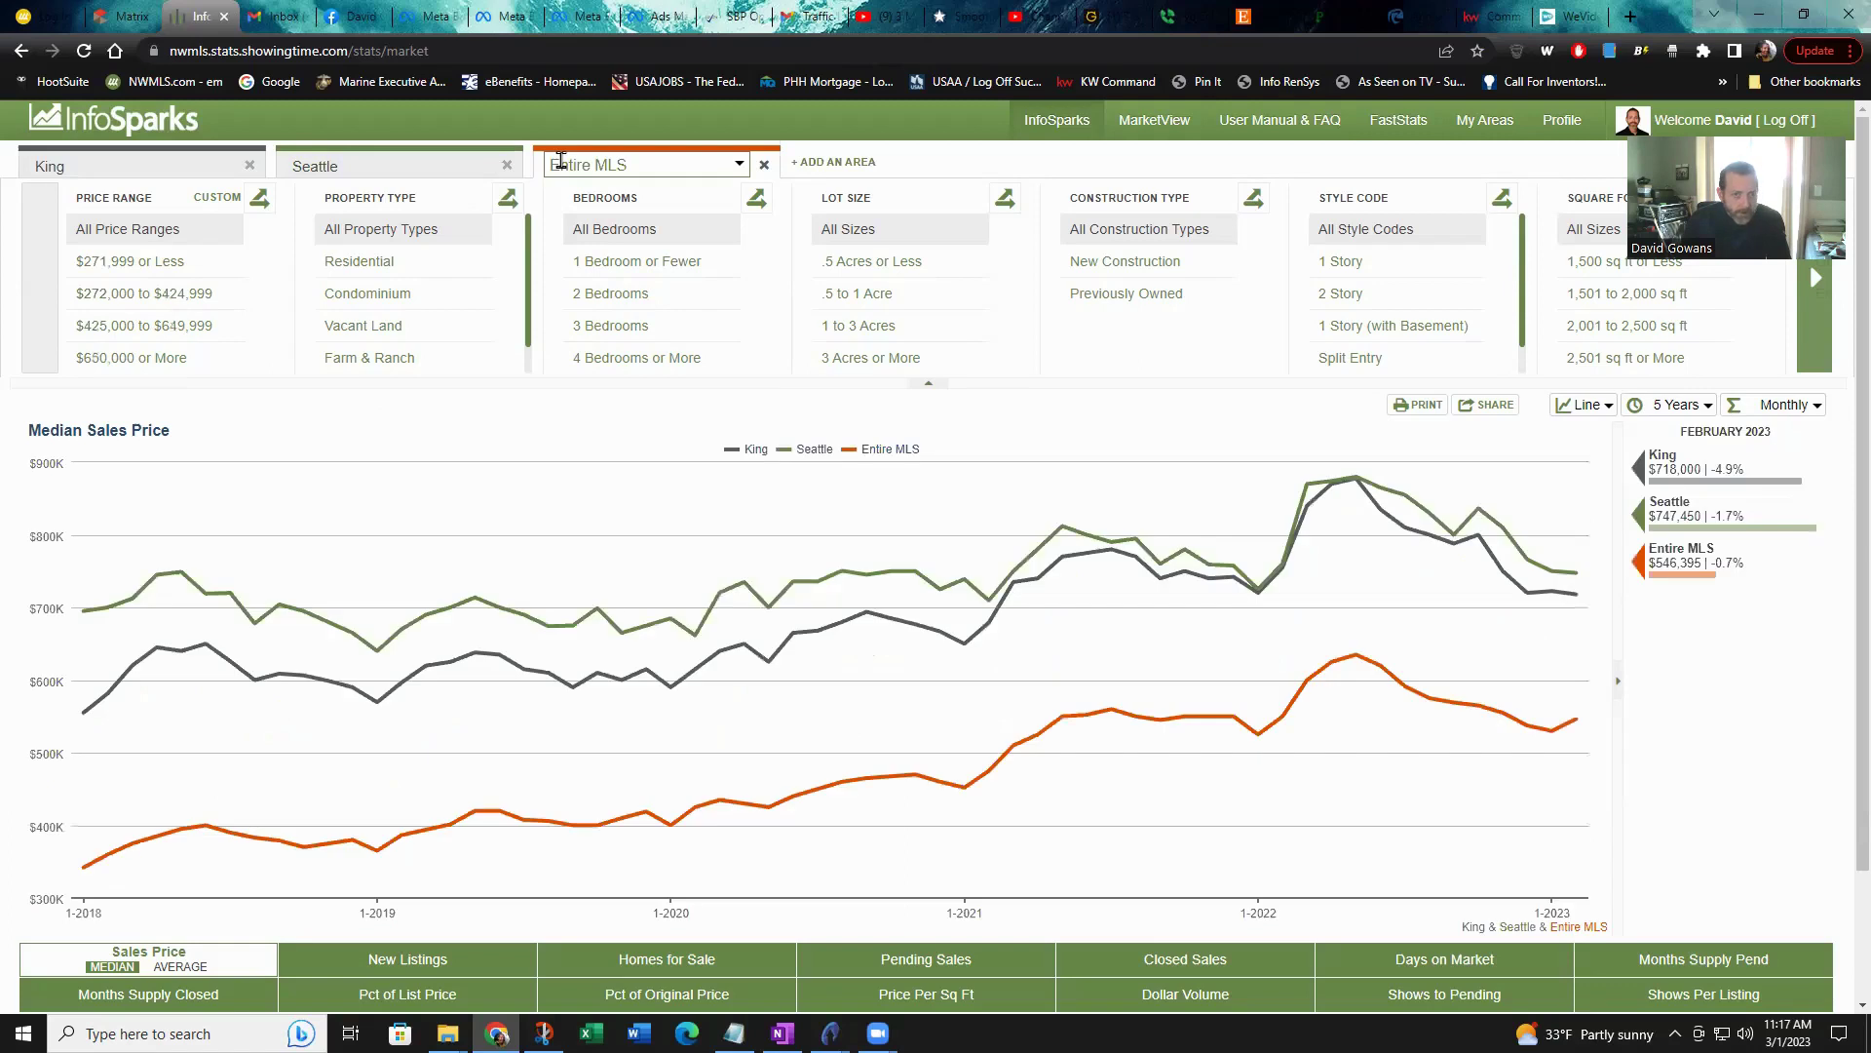
pyautogui.click(561, 161)
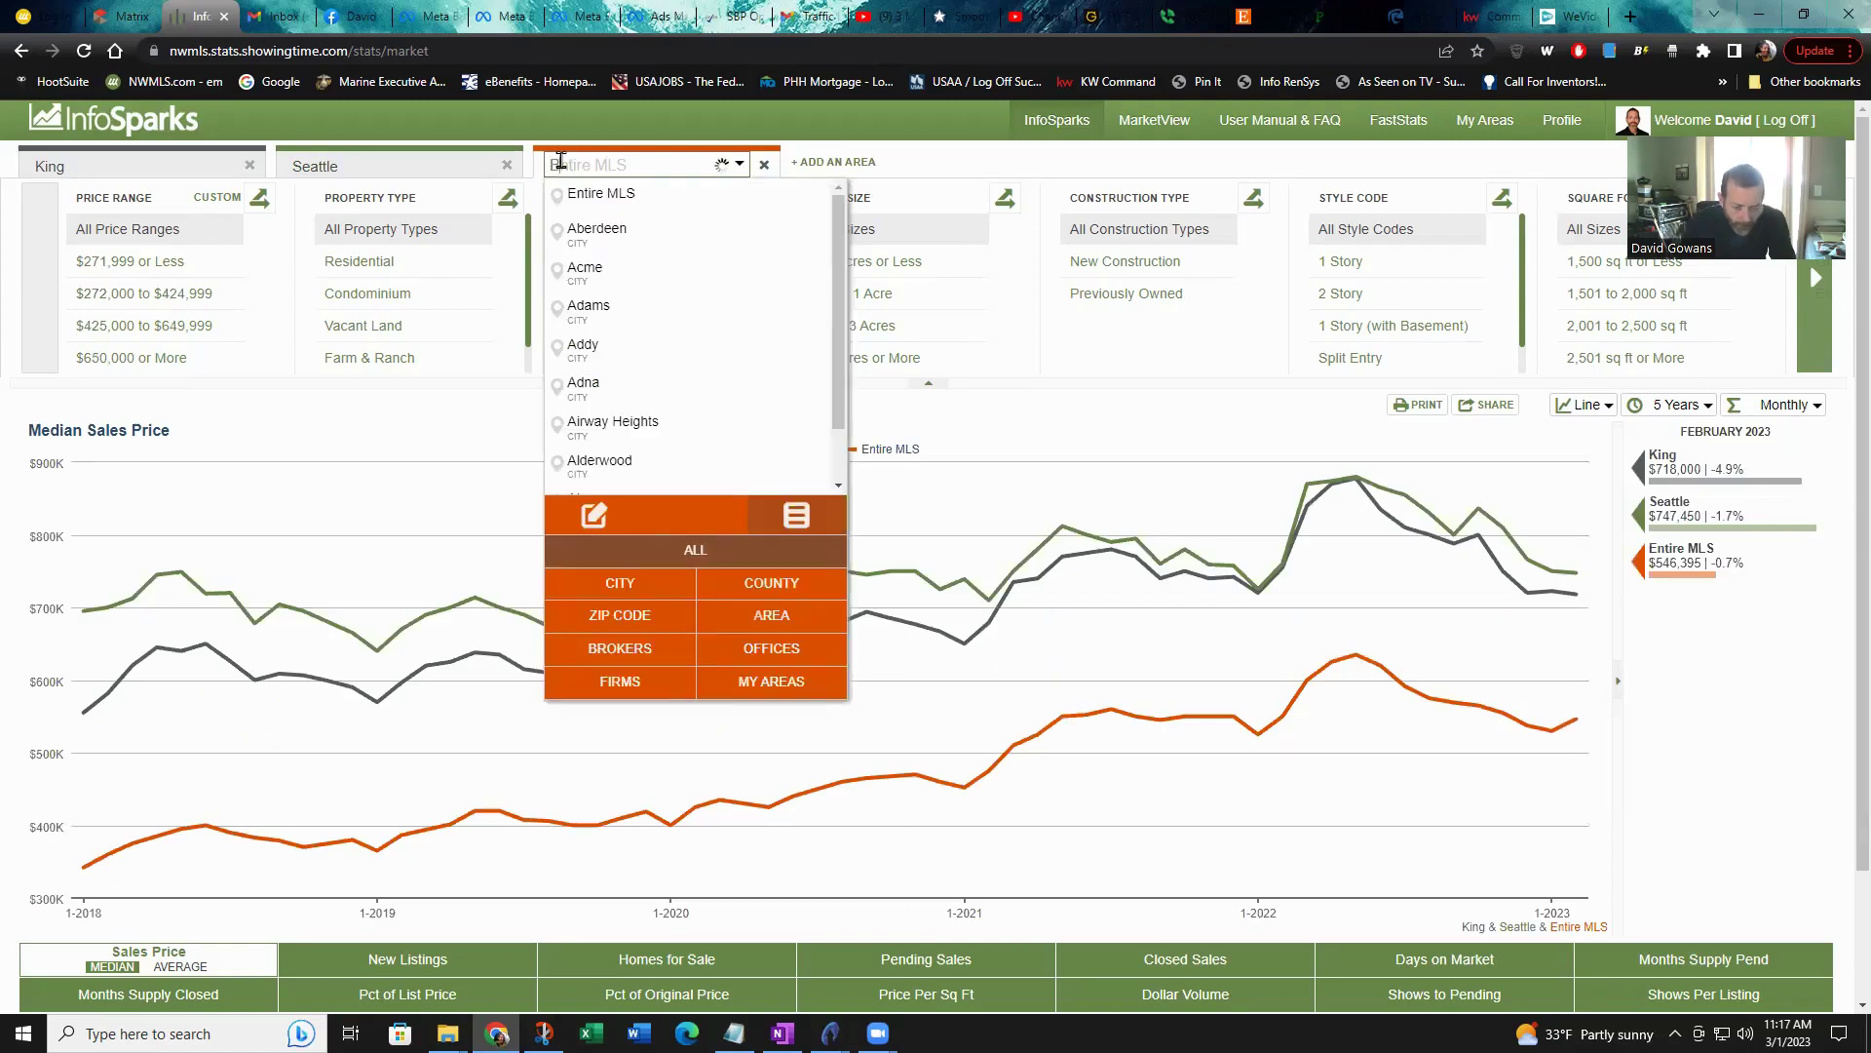
pyautogui.write('Bellevue')
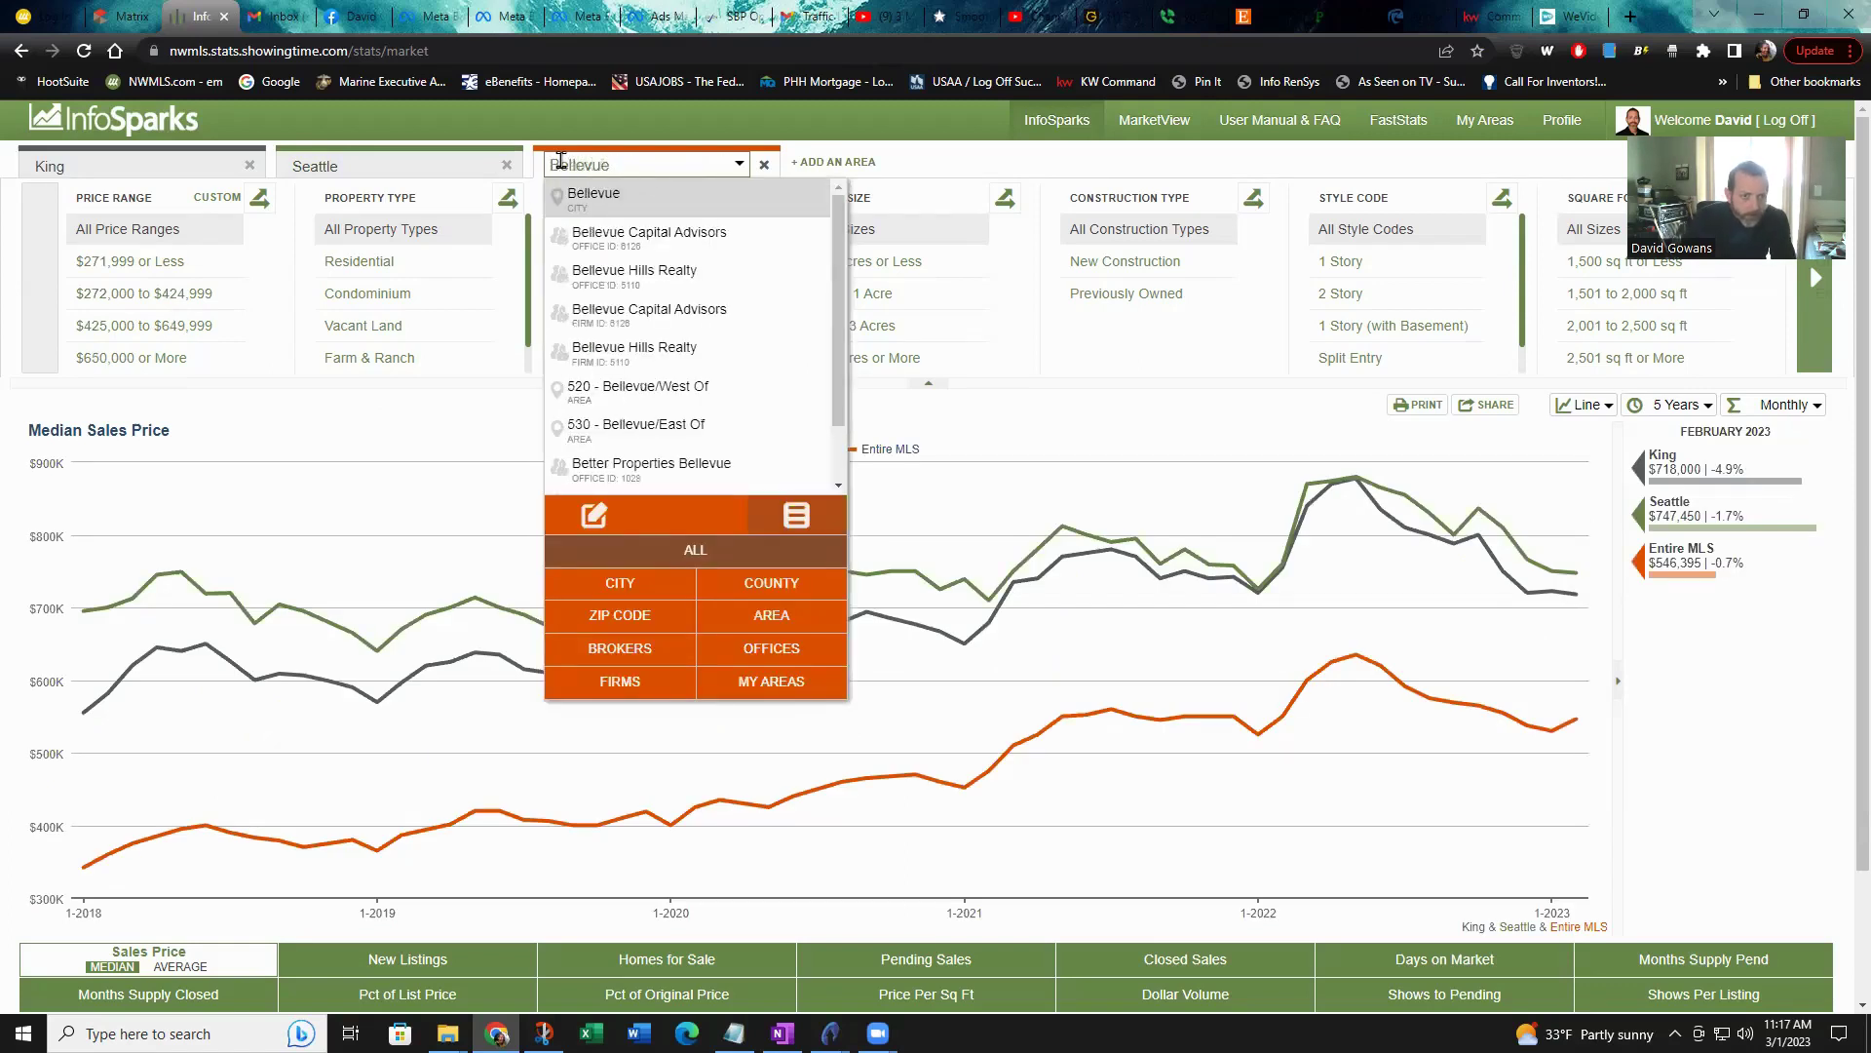
pyautogui.click(602, 199)
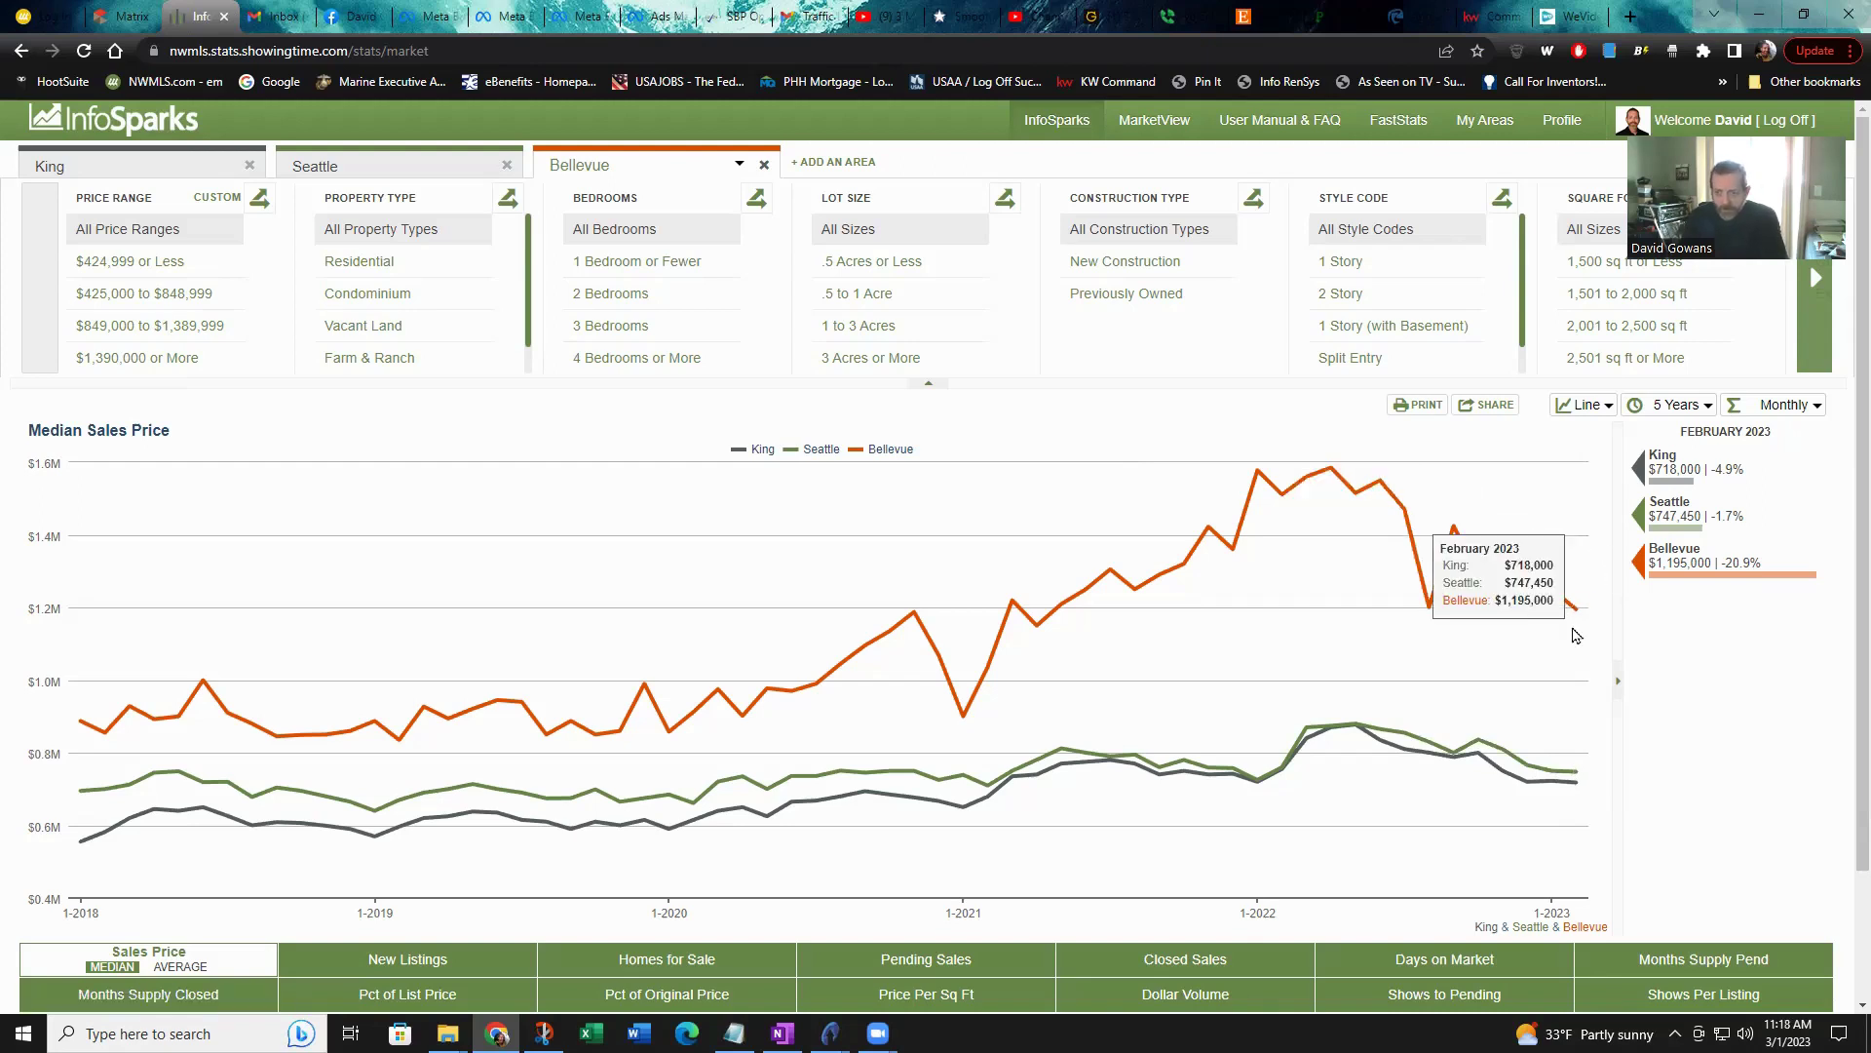
# - Add a fourth comparison area to the chart and set it to the city of Newcastle
pyautogui.click(823, 162)
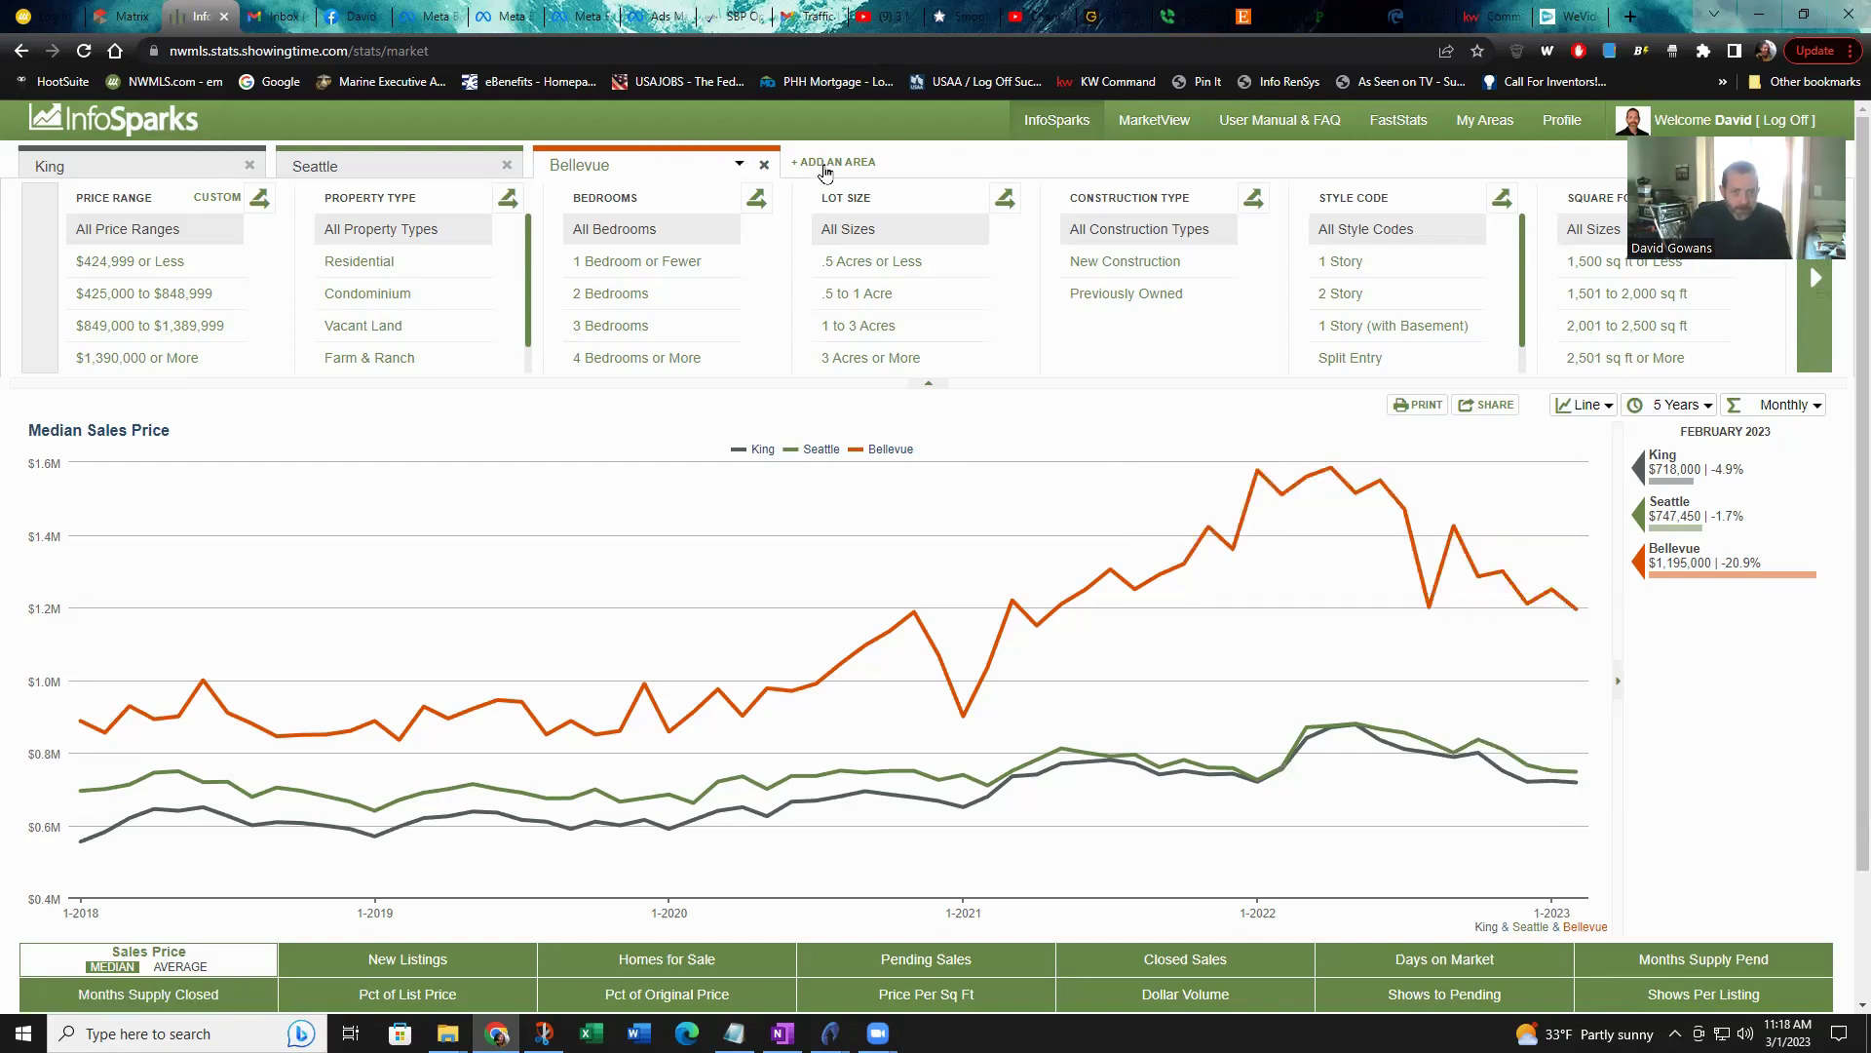
pyautogui.click(824, 164)
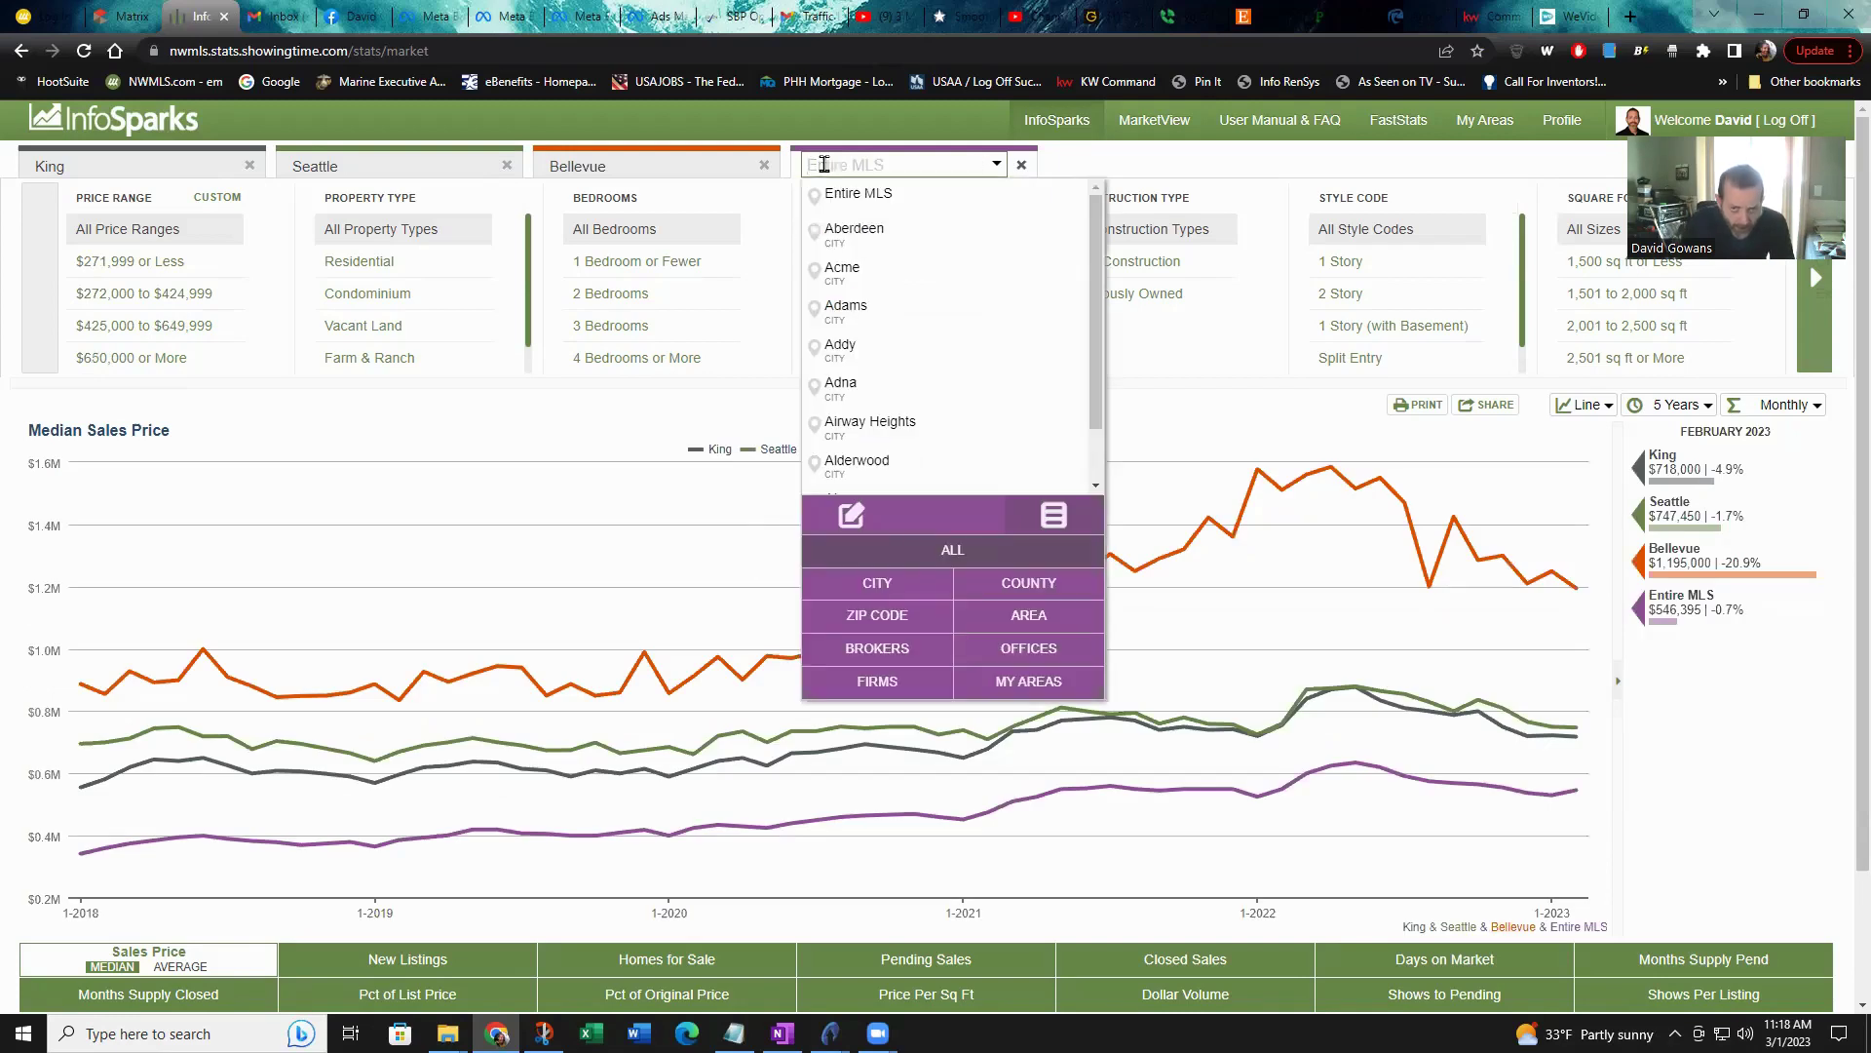
pyautogui.write('New ca')
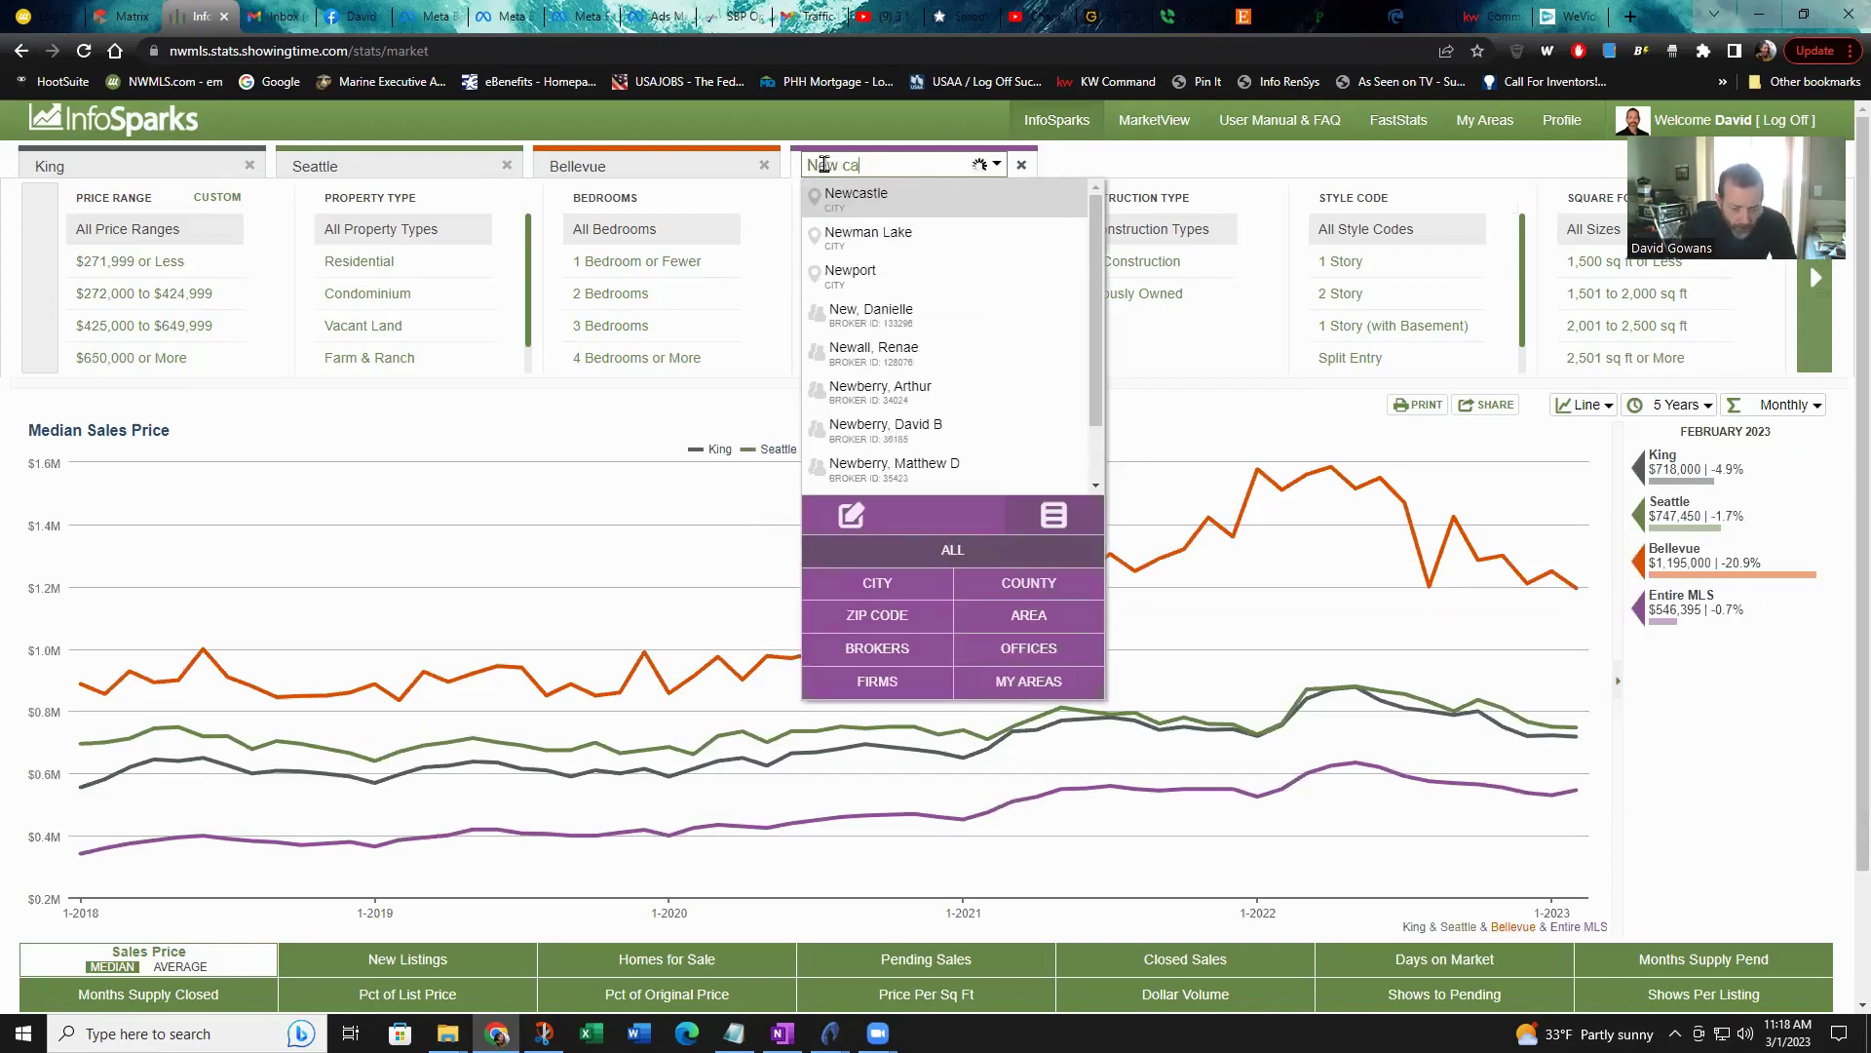
pyautogui.write('stle')
pyautogui.press('BackSpace')
pyautogui.press('BackSpace')
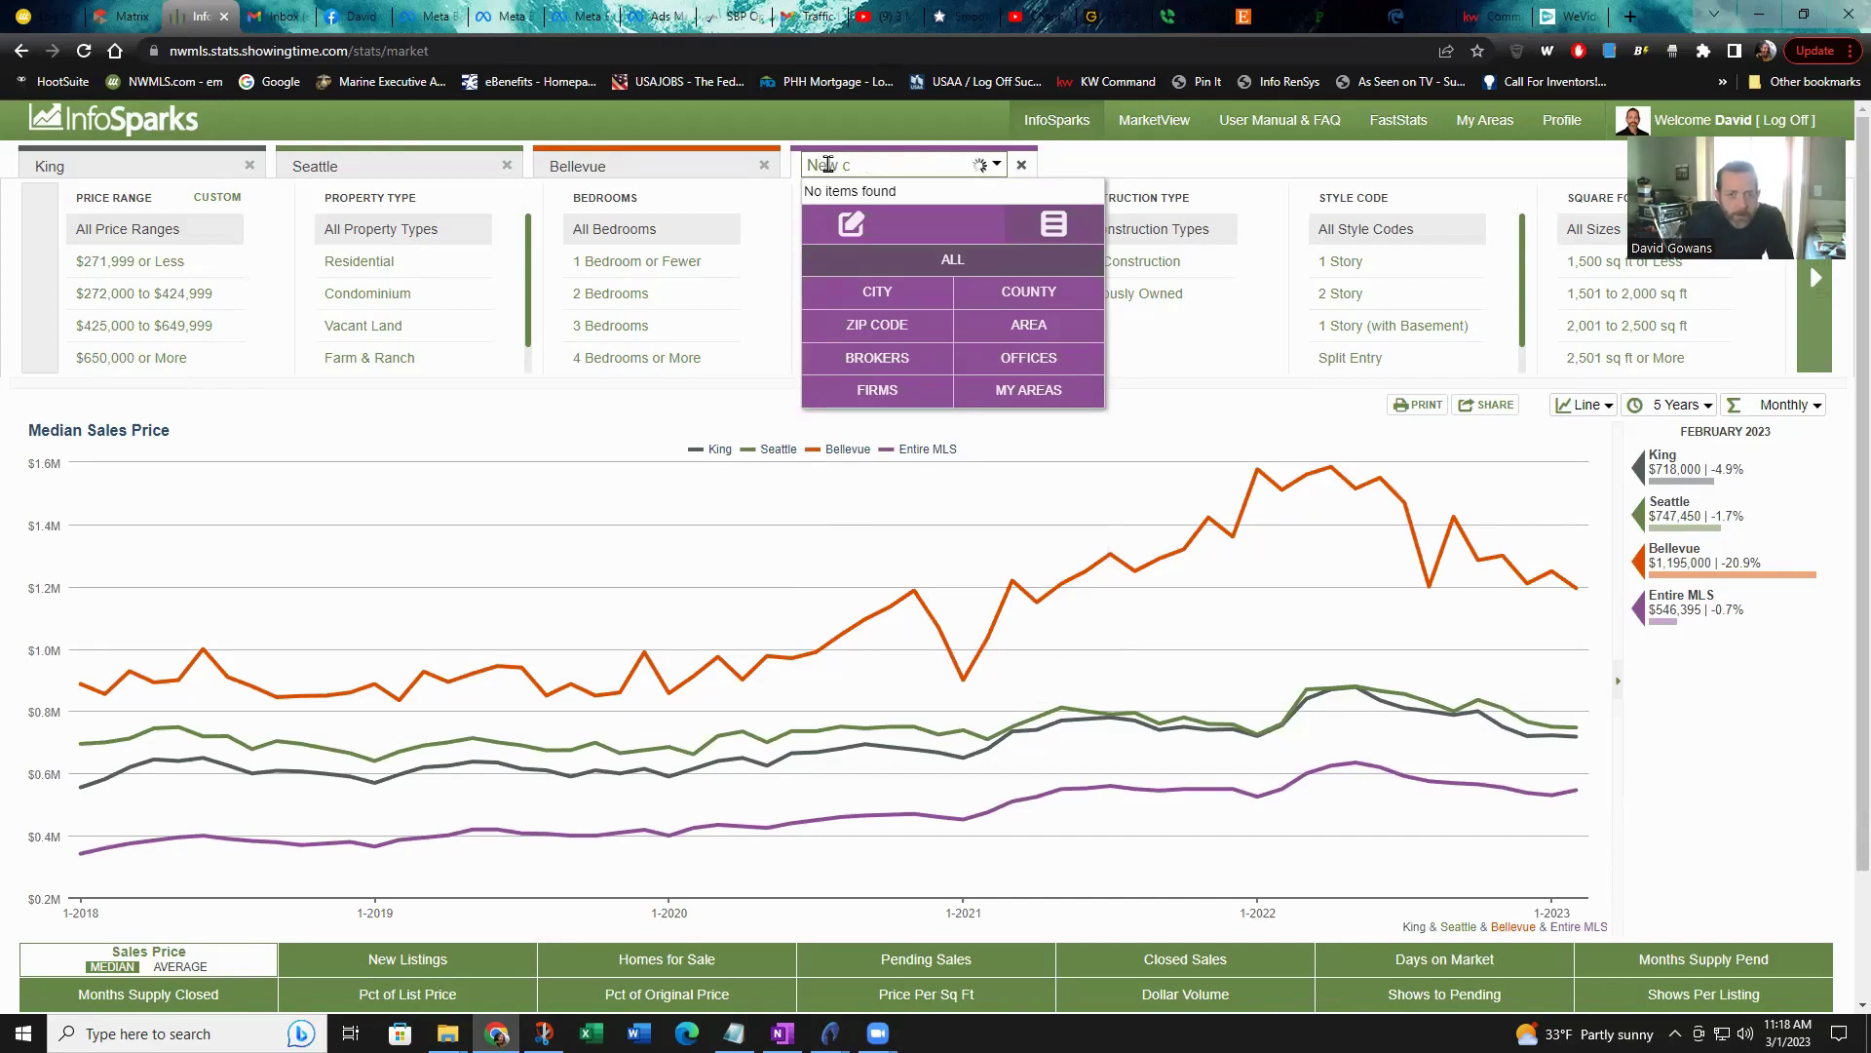
pyautogui.press('BackSpace')
pyautogui.press('BackSpace')
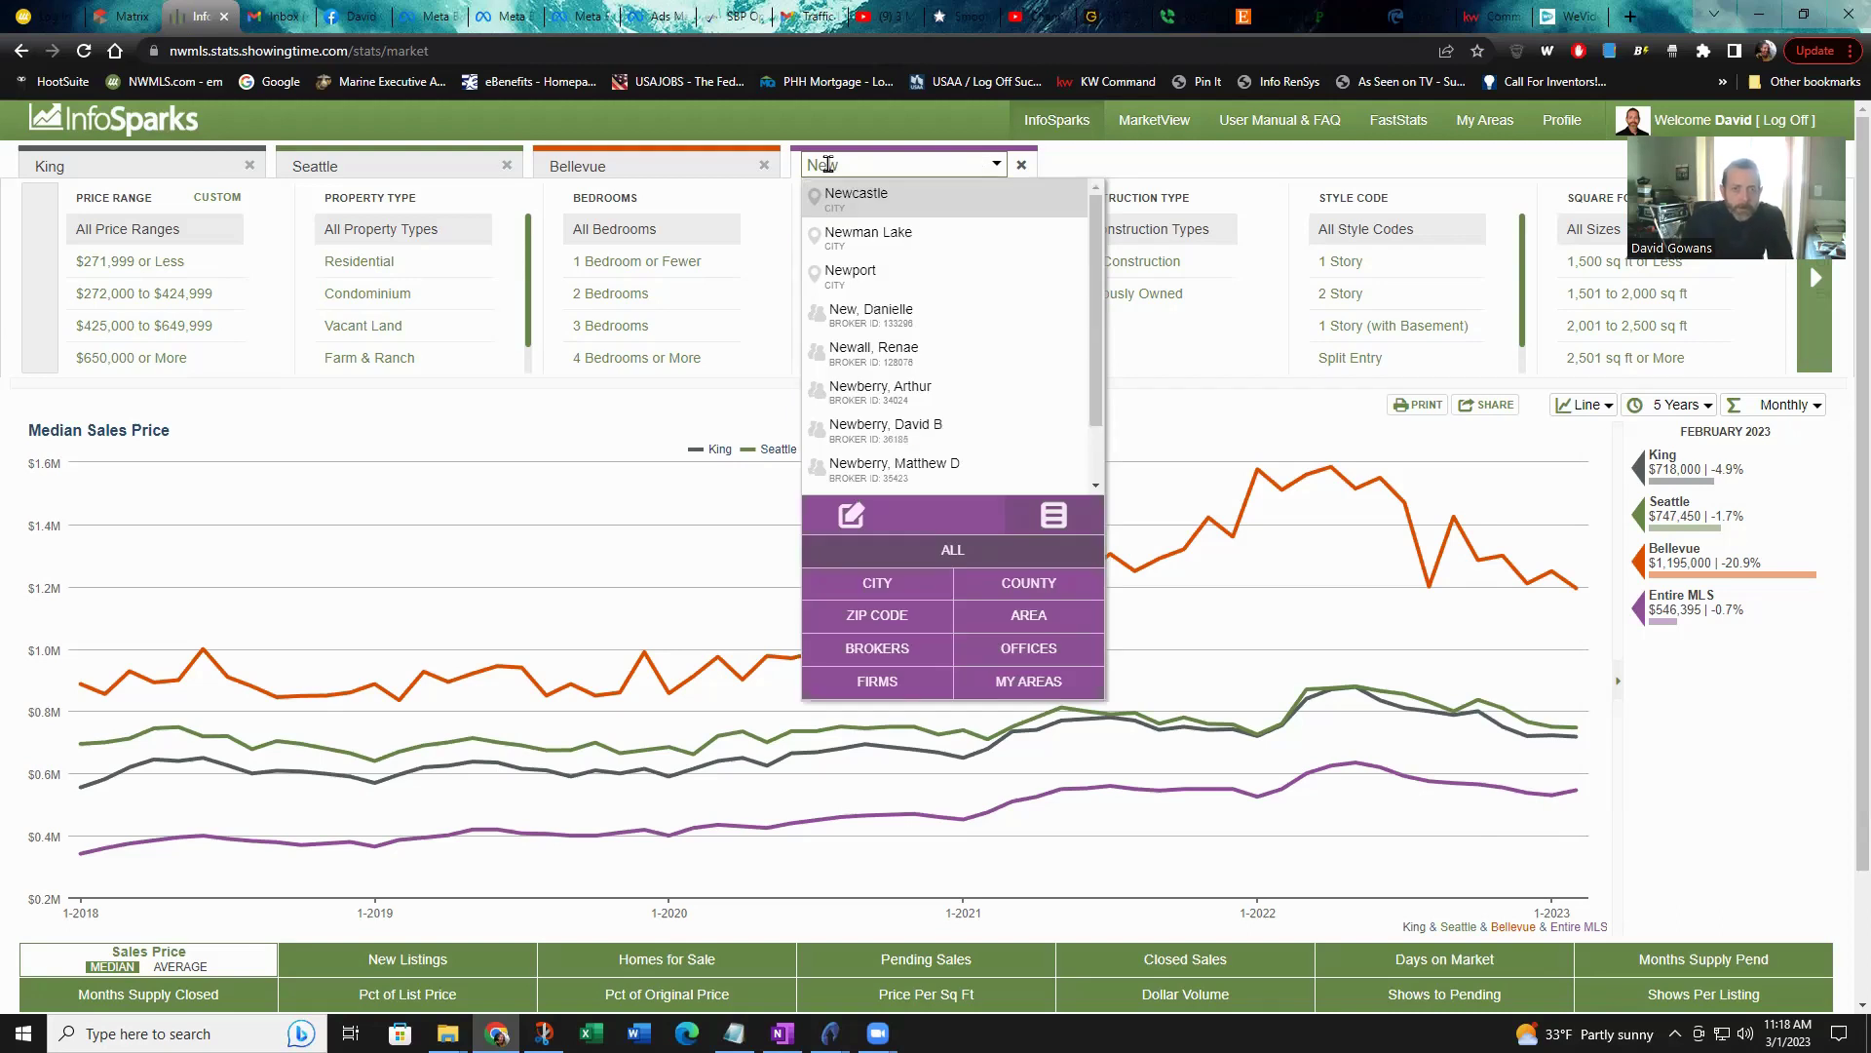
pyautogui.click(883, 206)
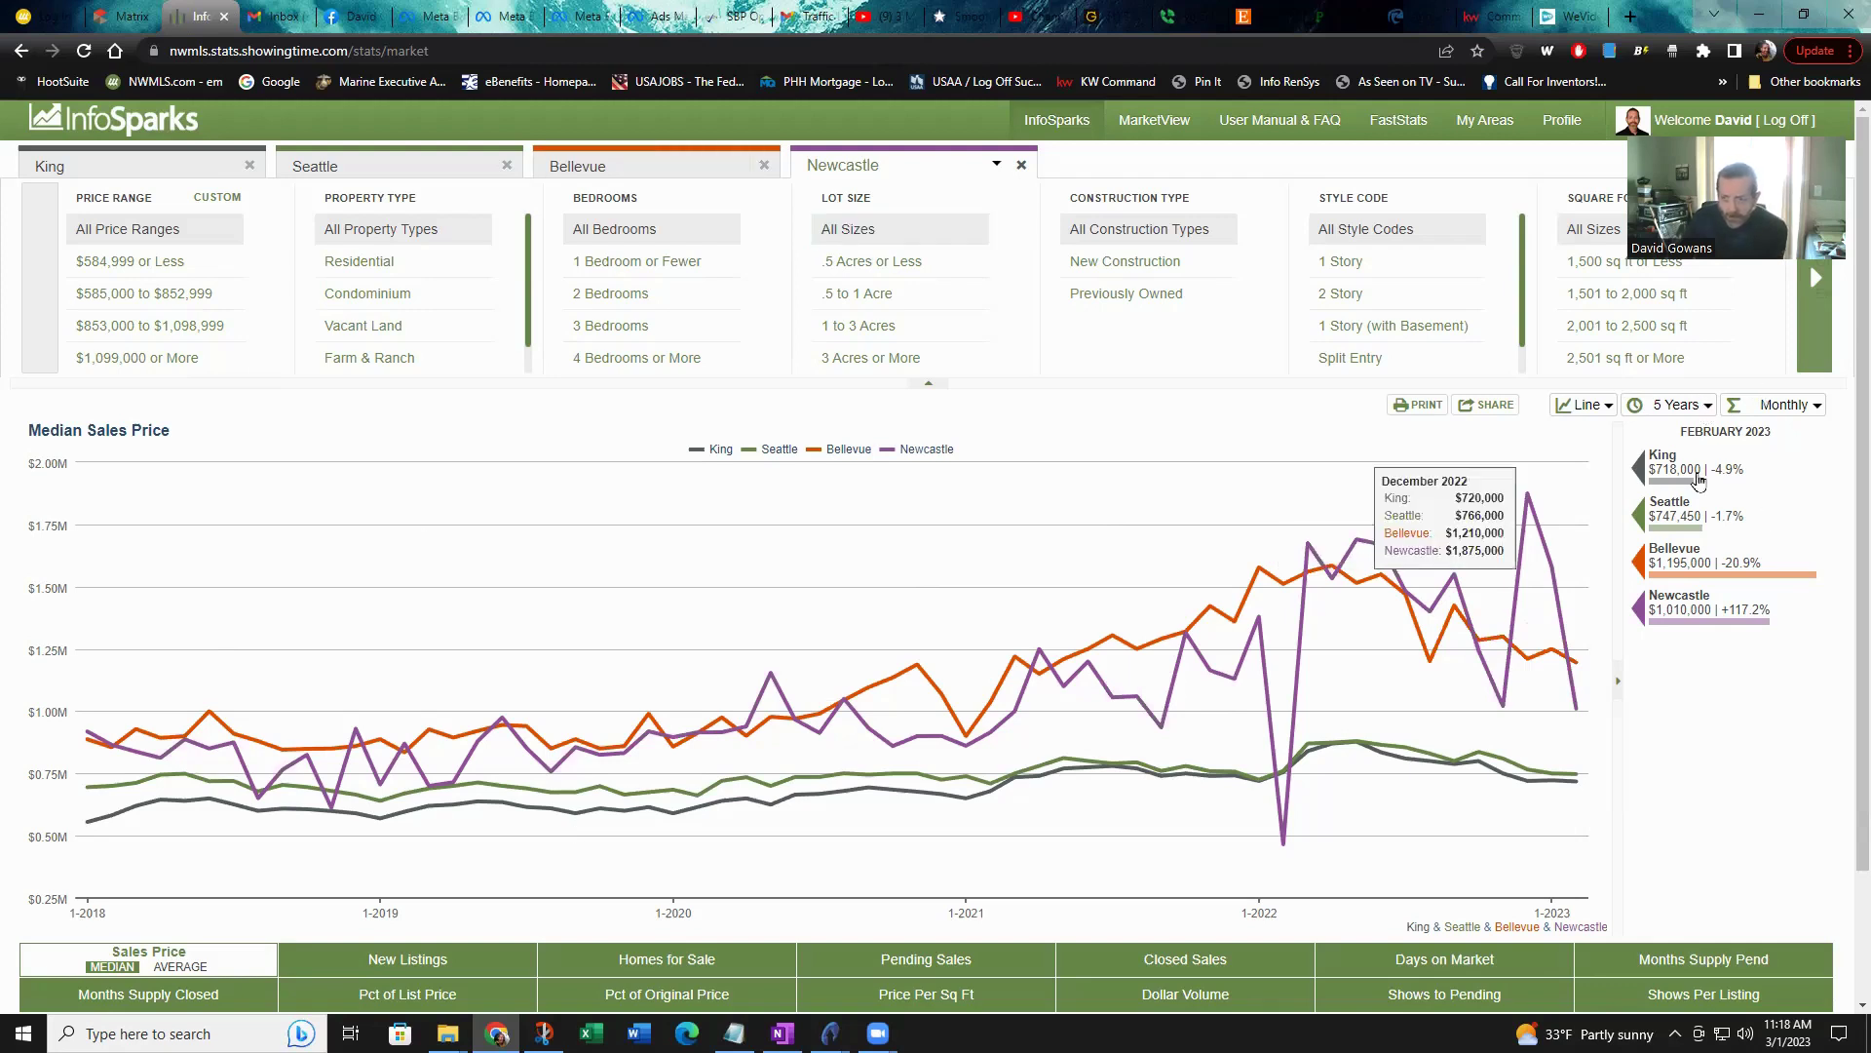
# - Set the four-area comparison chart to a 3-year range with rolling 3-month data points
pyautogui.click(1702, 406)
pyautogui.click(1688, 464)
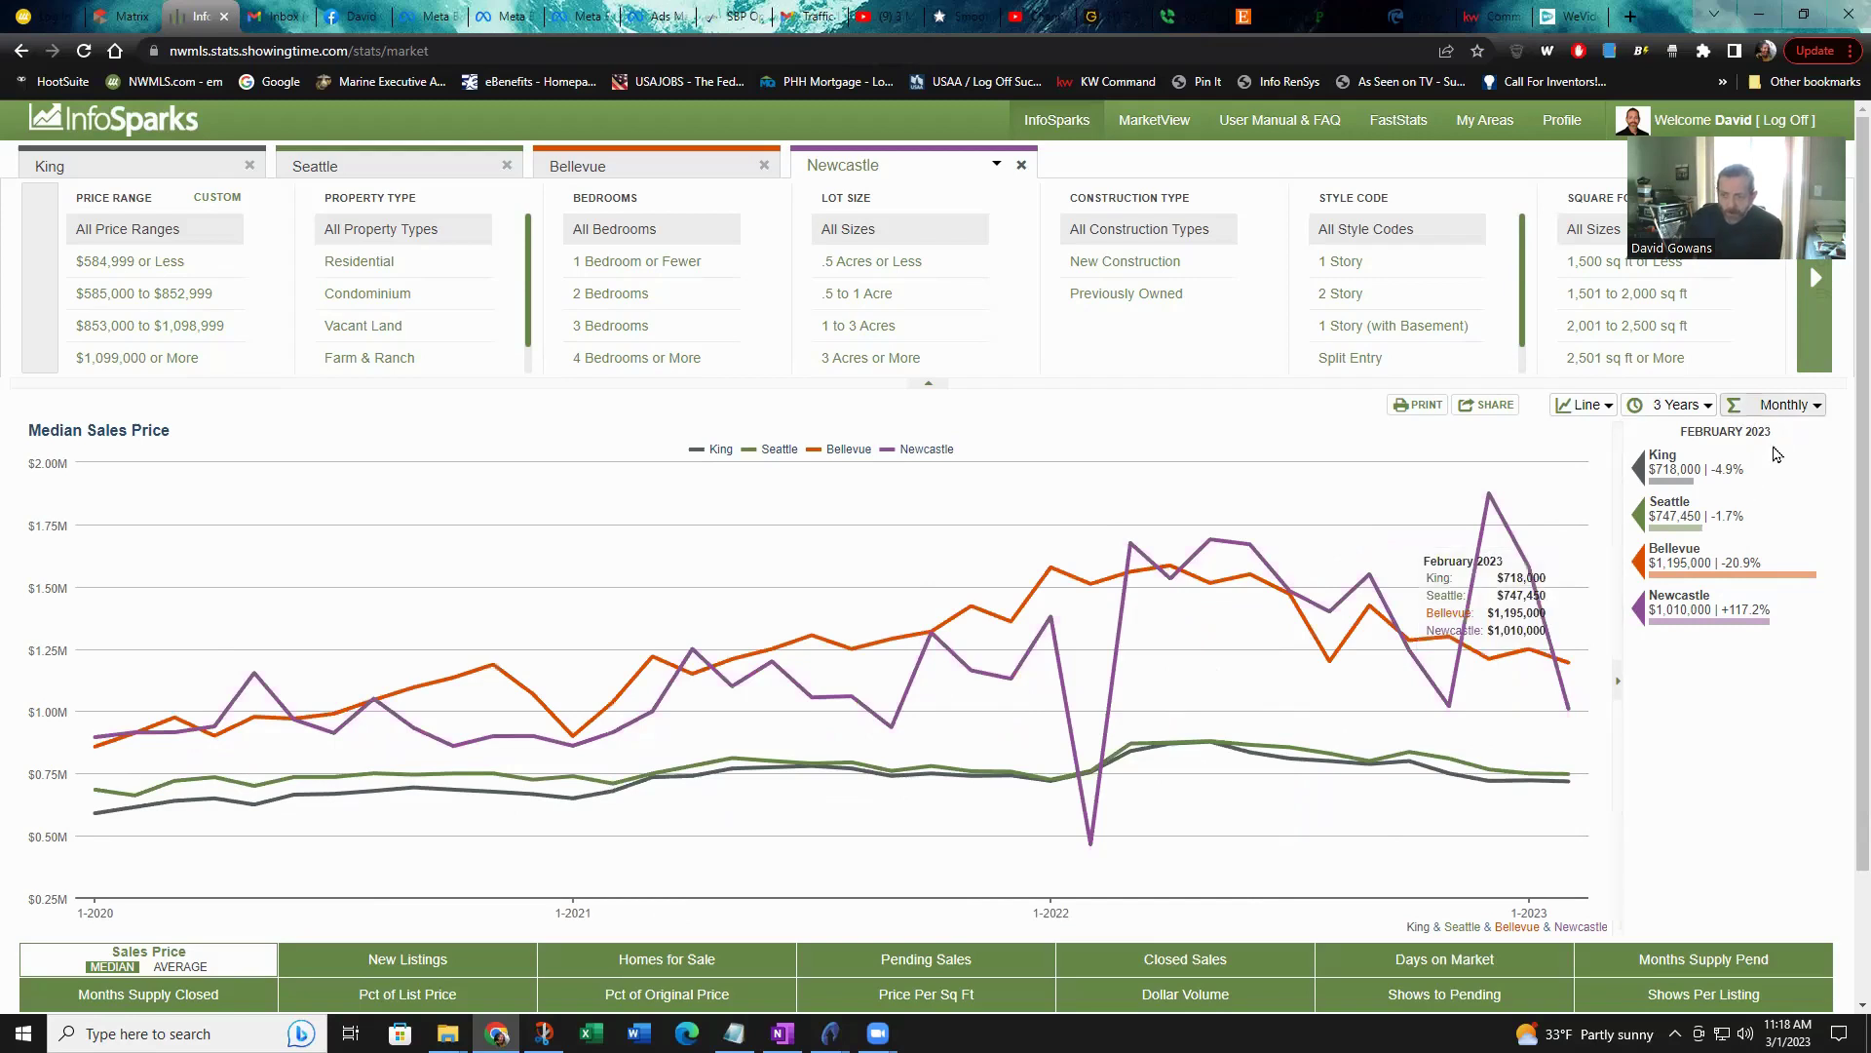
pyautogui.click(1783, 405)
pyautogui.press('Down')
pyautogui.press('Return')
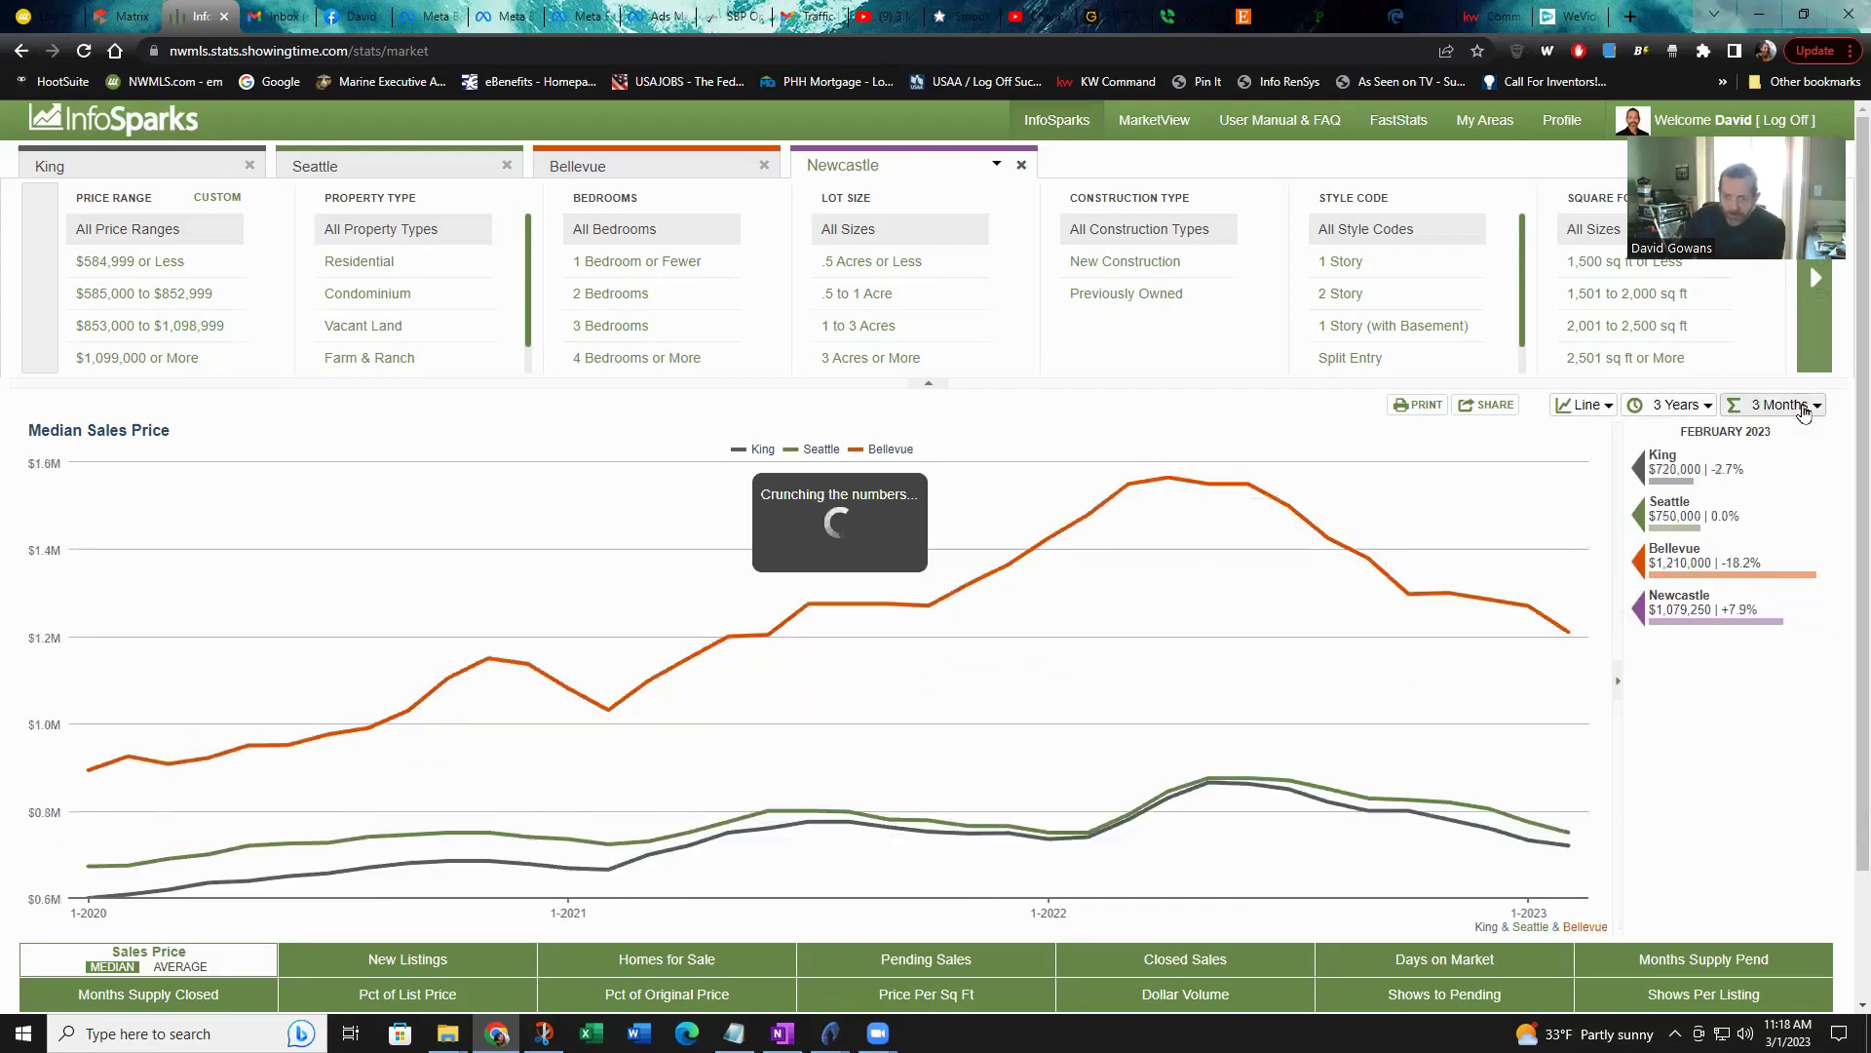
pyautogui.click(1804, 407)
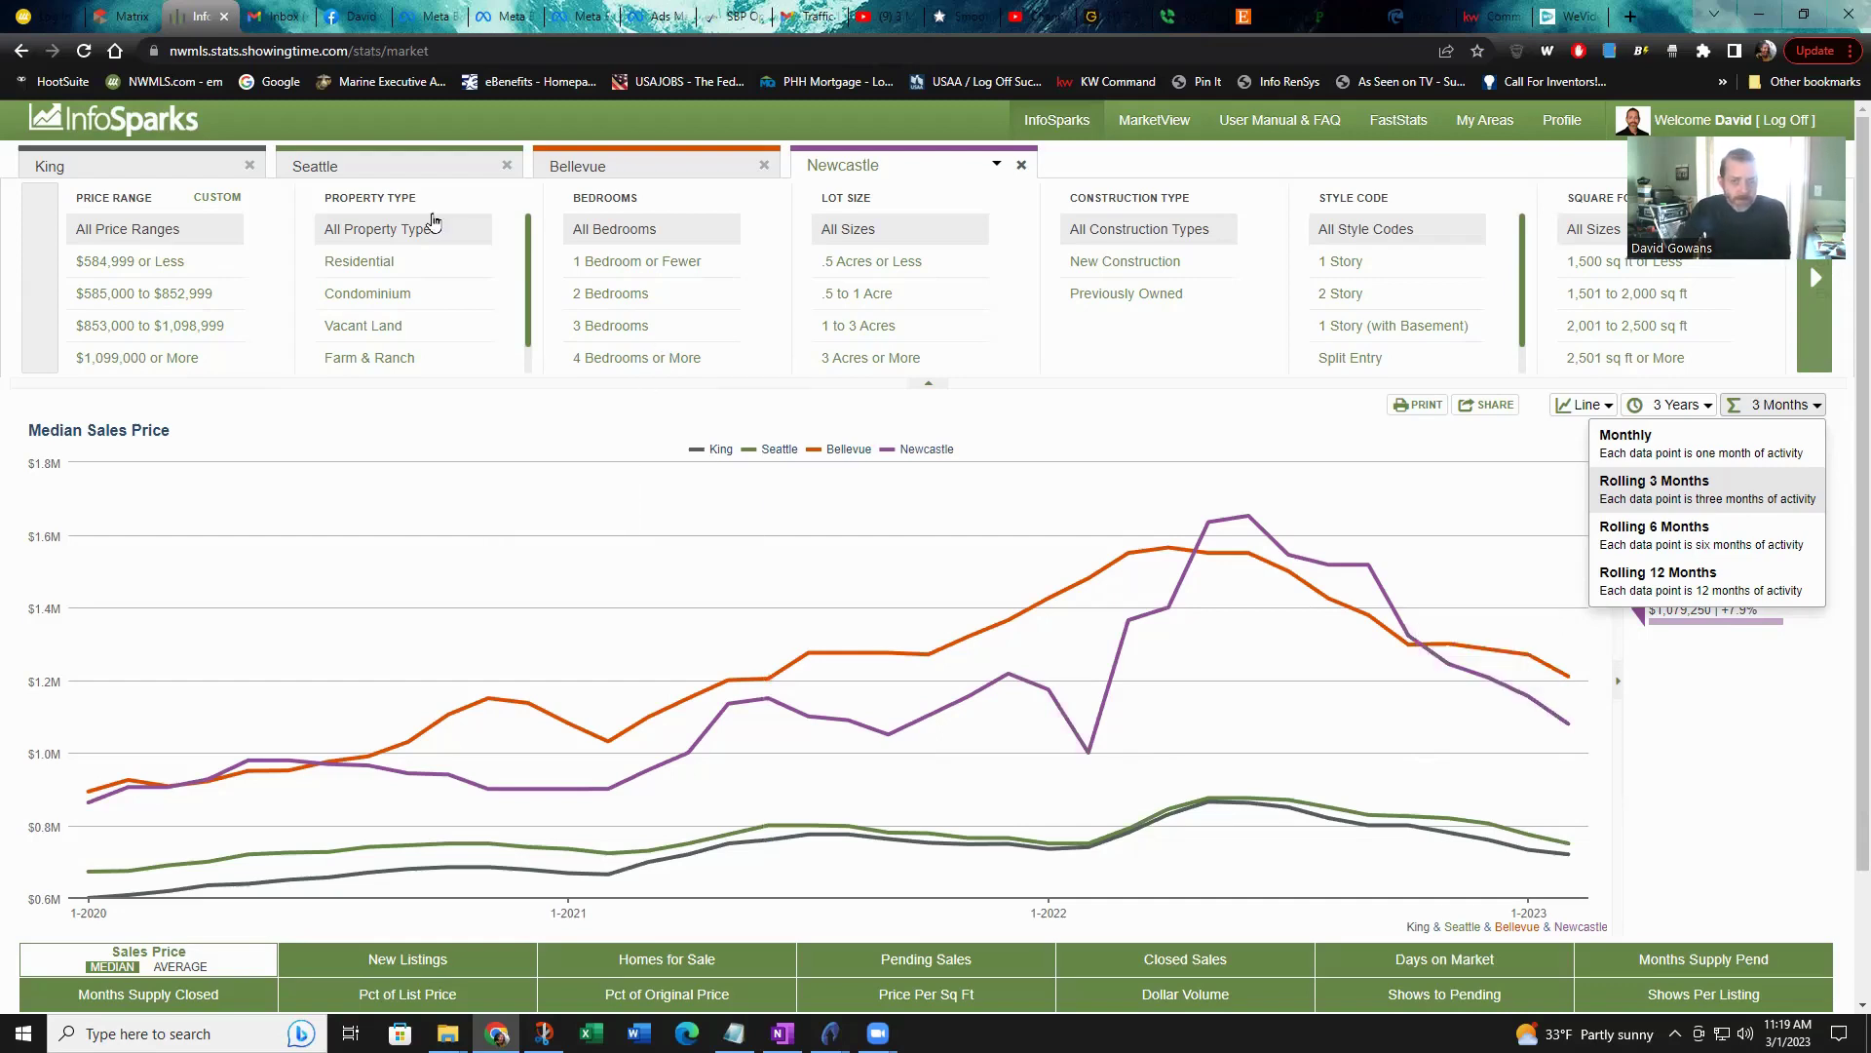
# - Remove the Bellevue, Seattle and Newcastle areas from the comparison chart, keeping only King
pyautogui.click(892, 161)
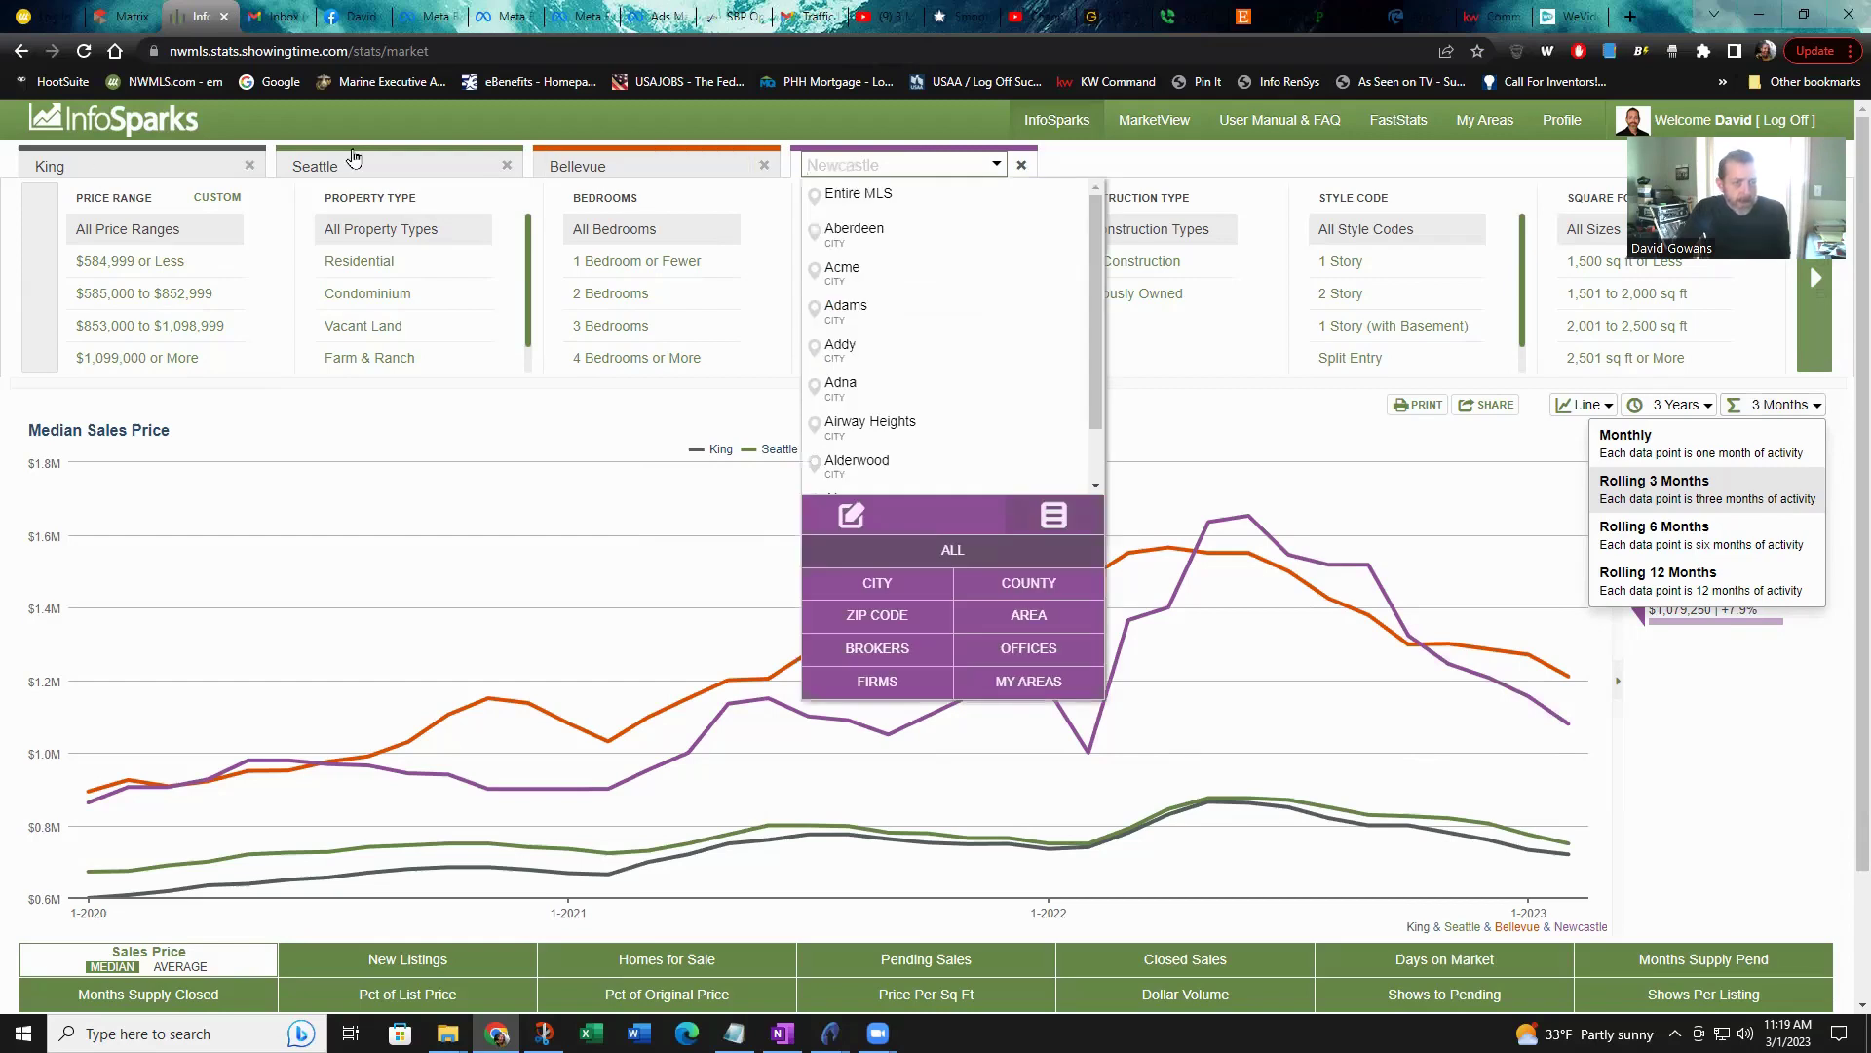
pyautogui.click(766, 165)
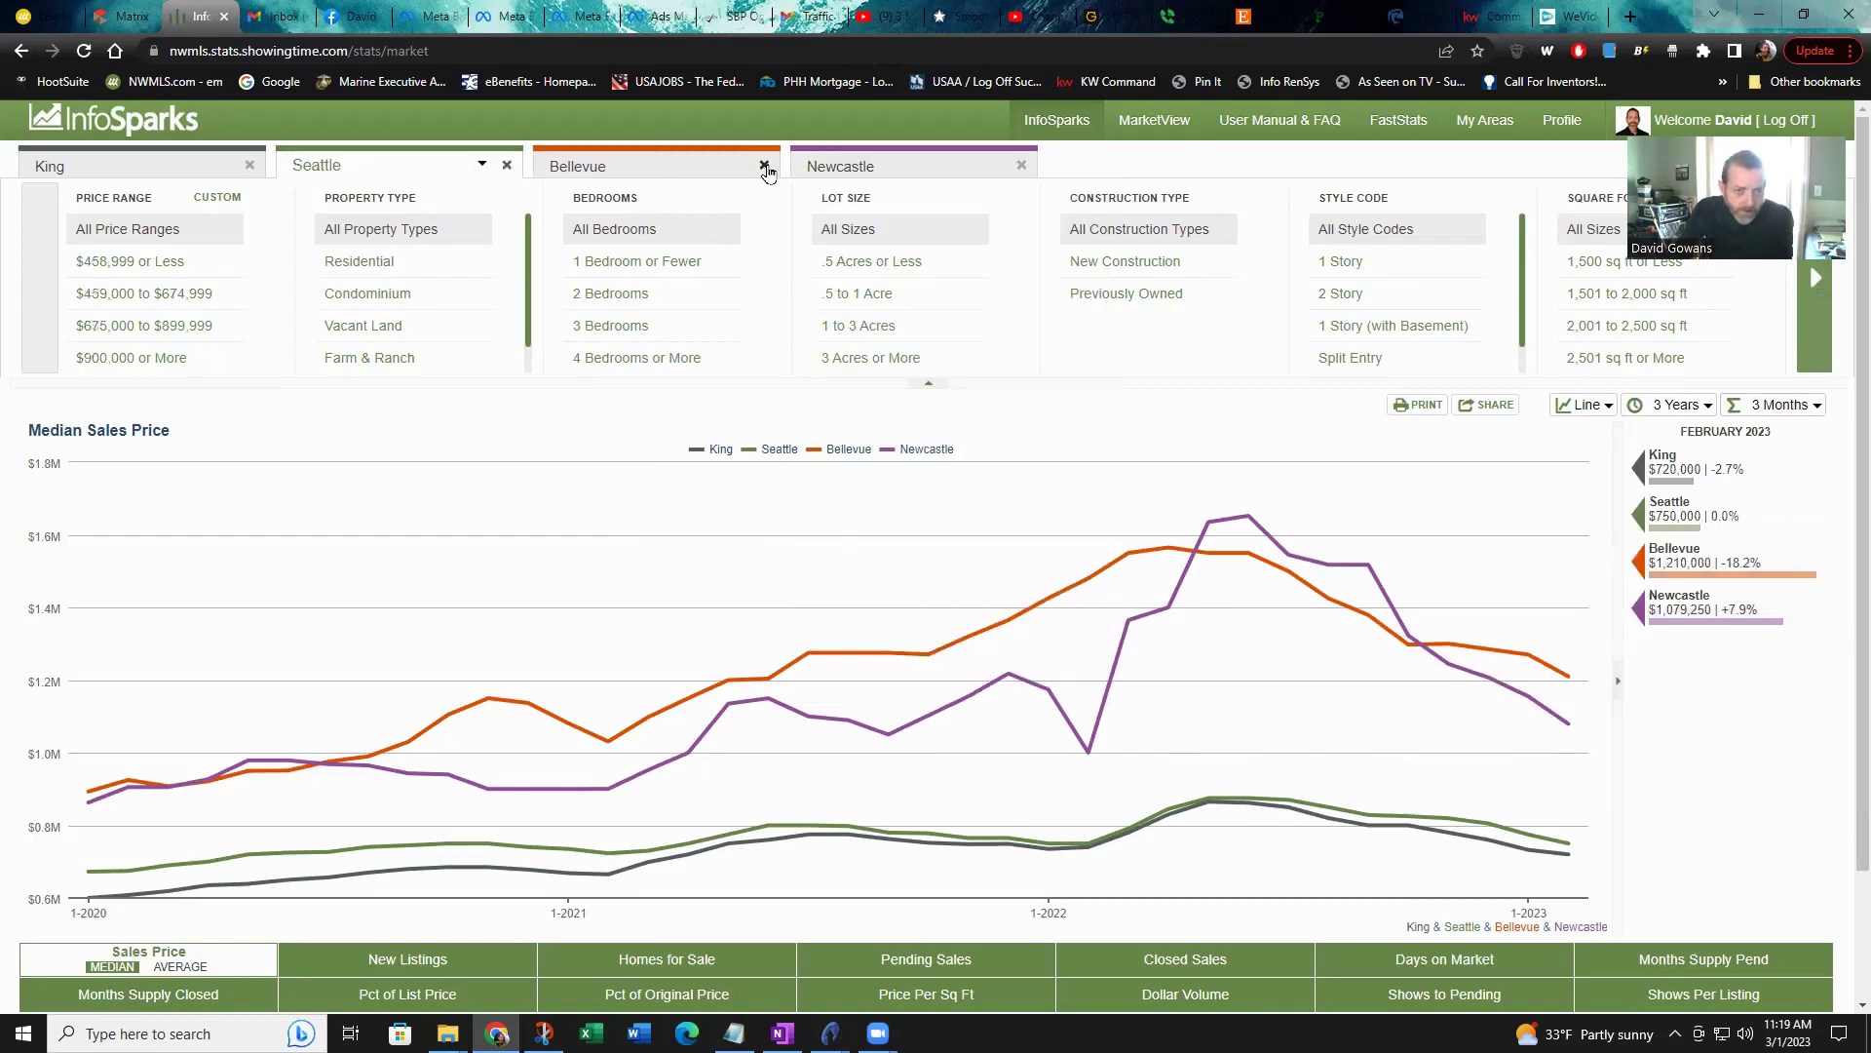
pyautogui.click(765, 165)
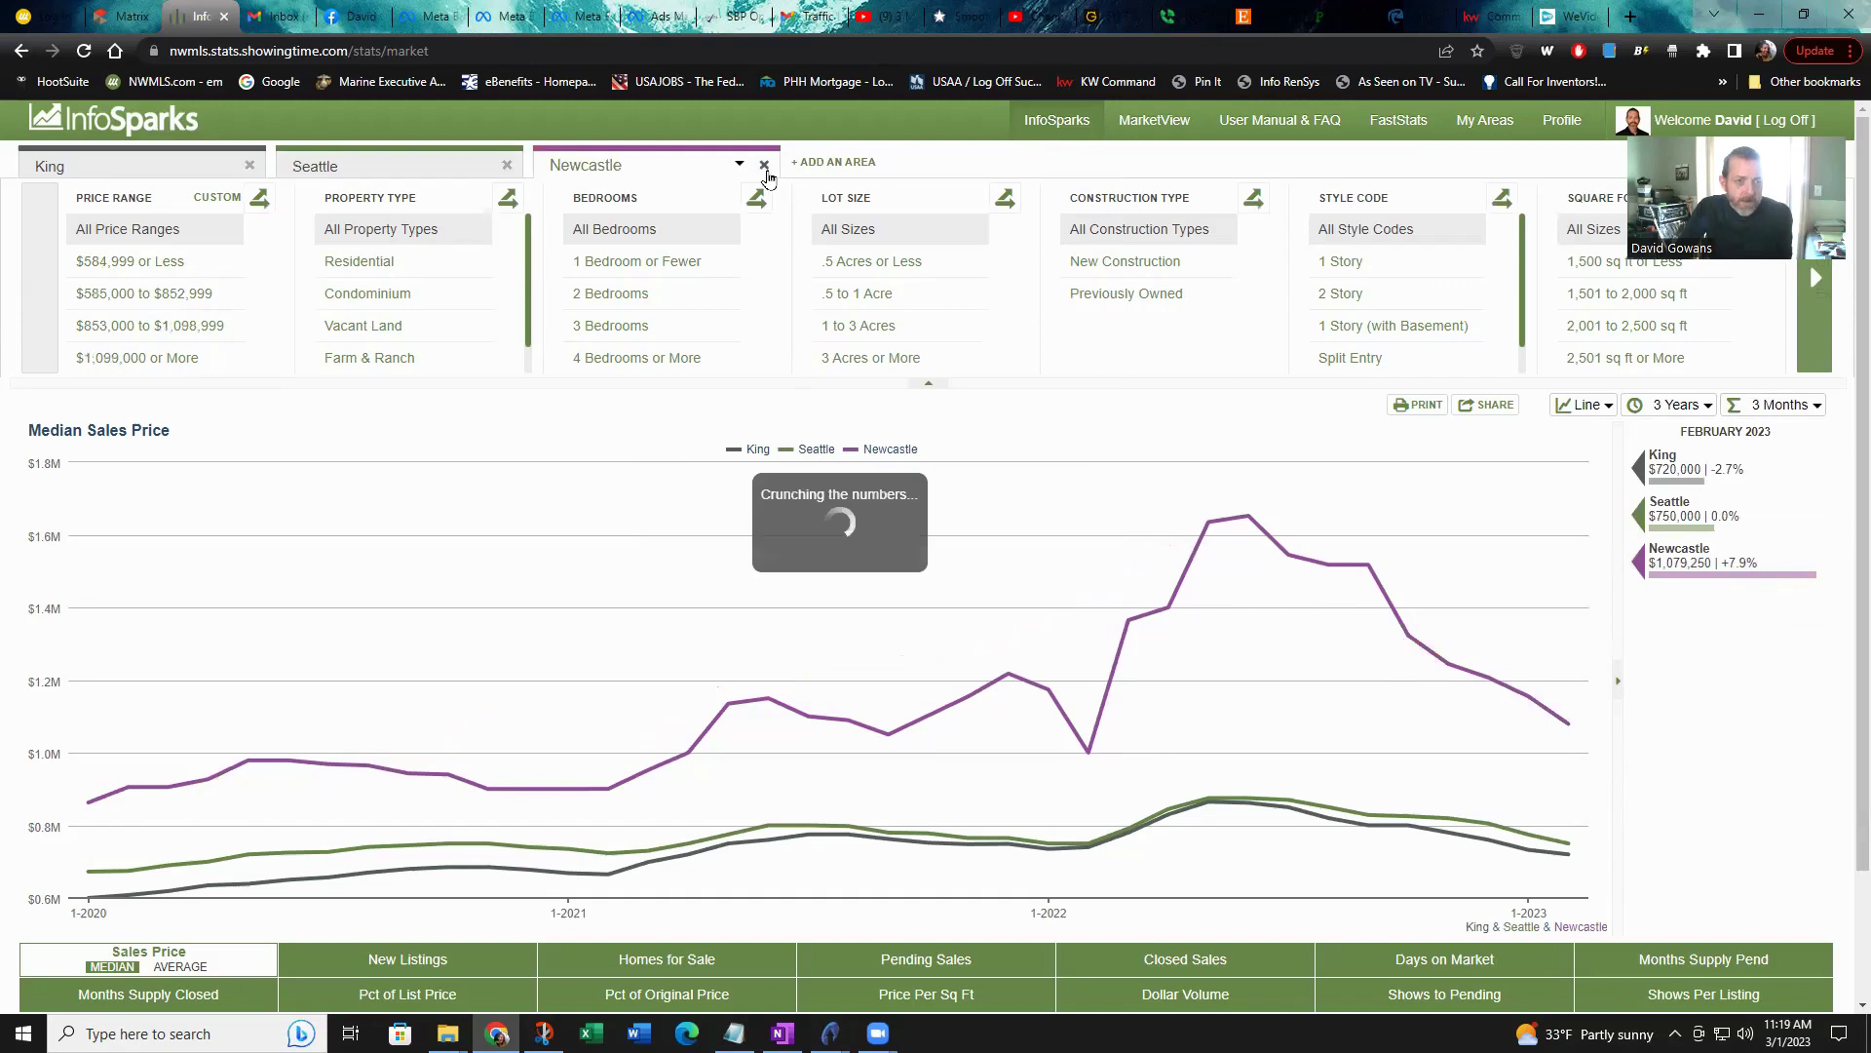
pyautogui.click(506, 171)
pyautogui.click(507, 169)
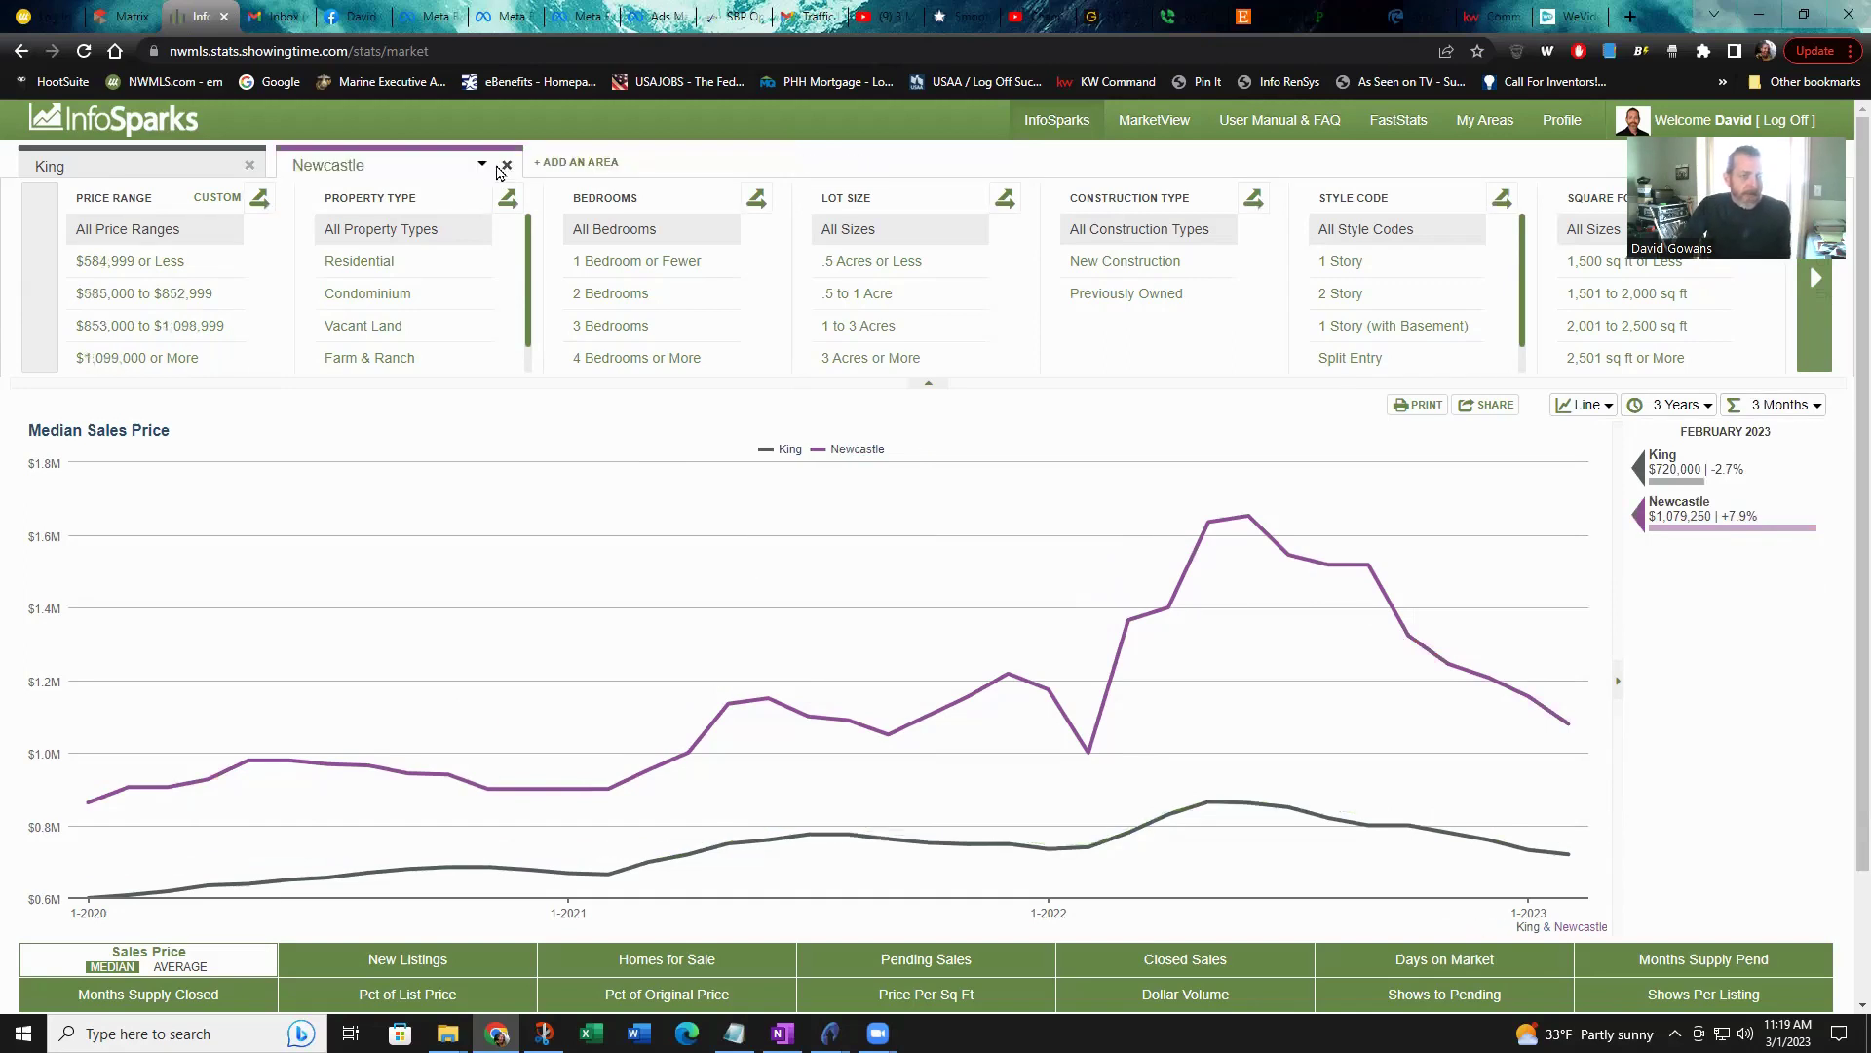
pyautogui.click(388, 161)
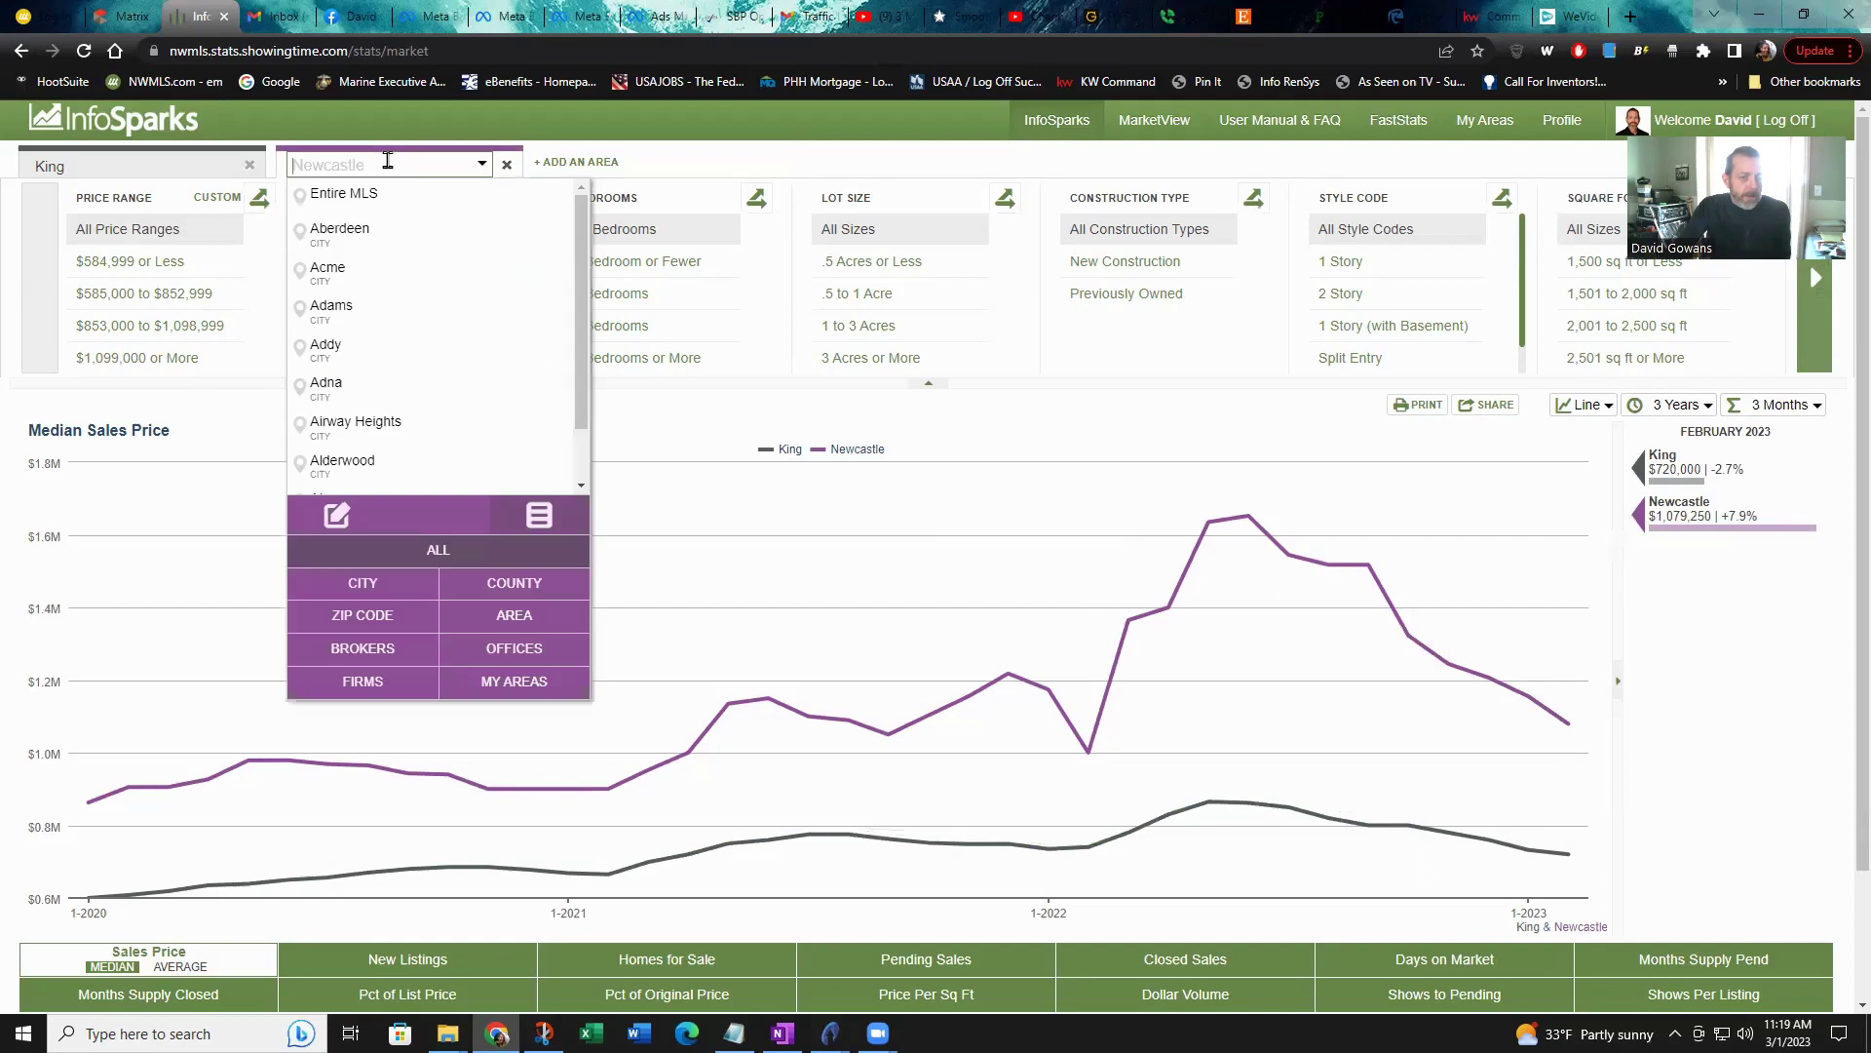
pyautogui.click(506, 166)
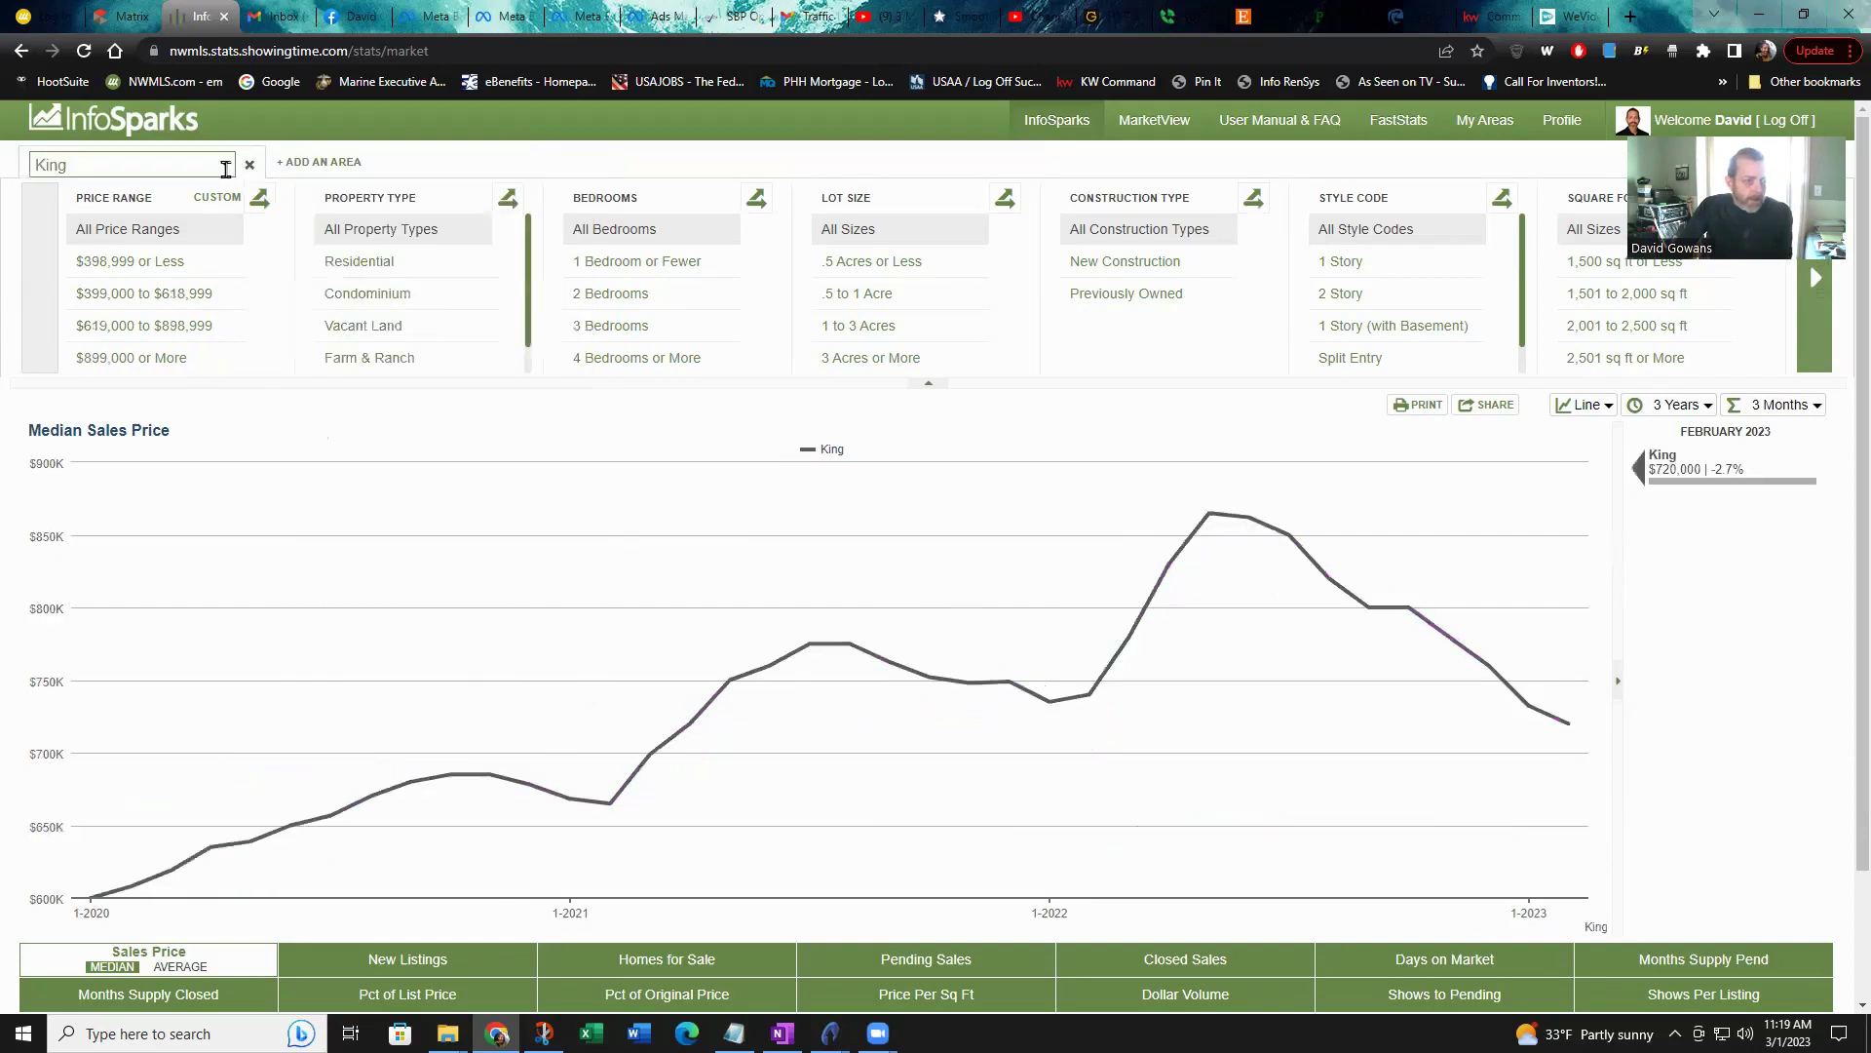
# - Replace the King area with the city of Maple Valley
pyautogui.click(216, 166)
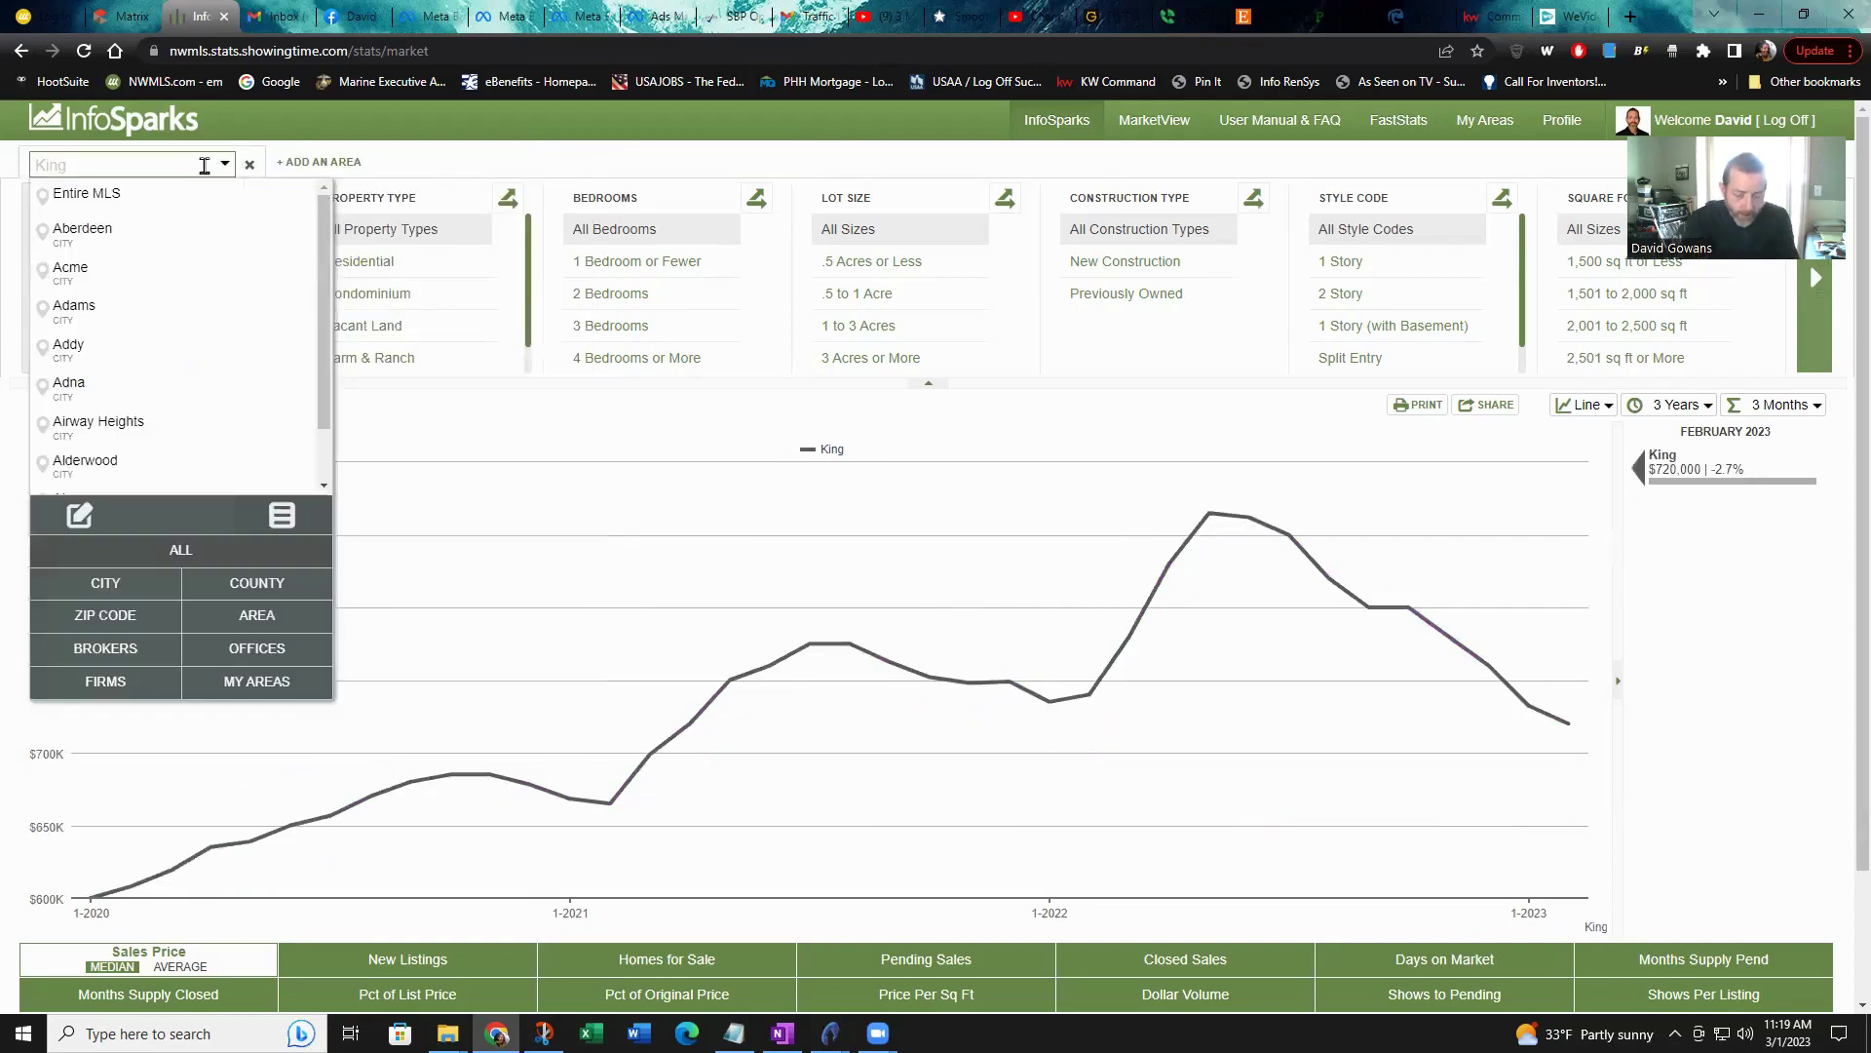
pyautogui.write('Maple')
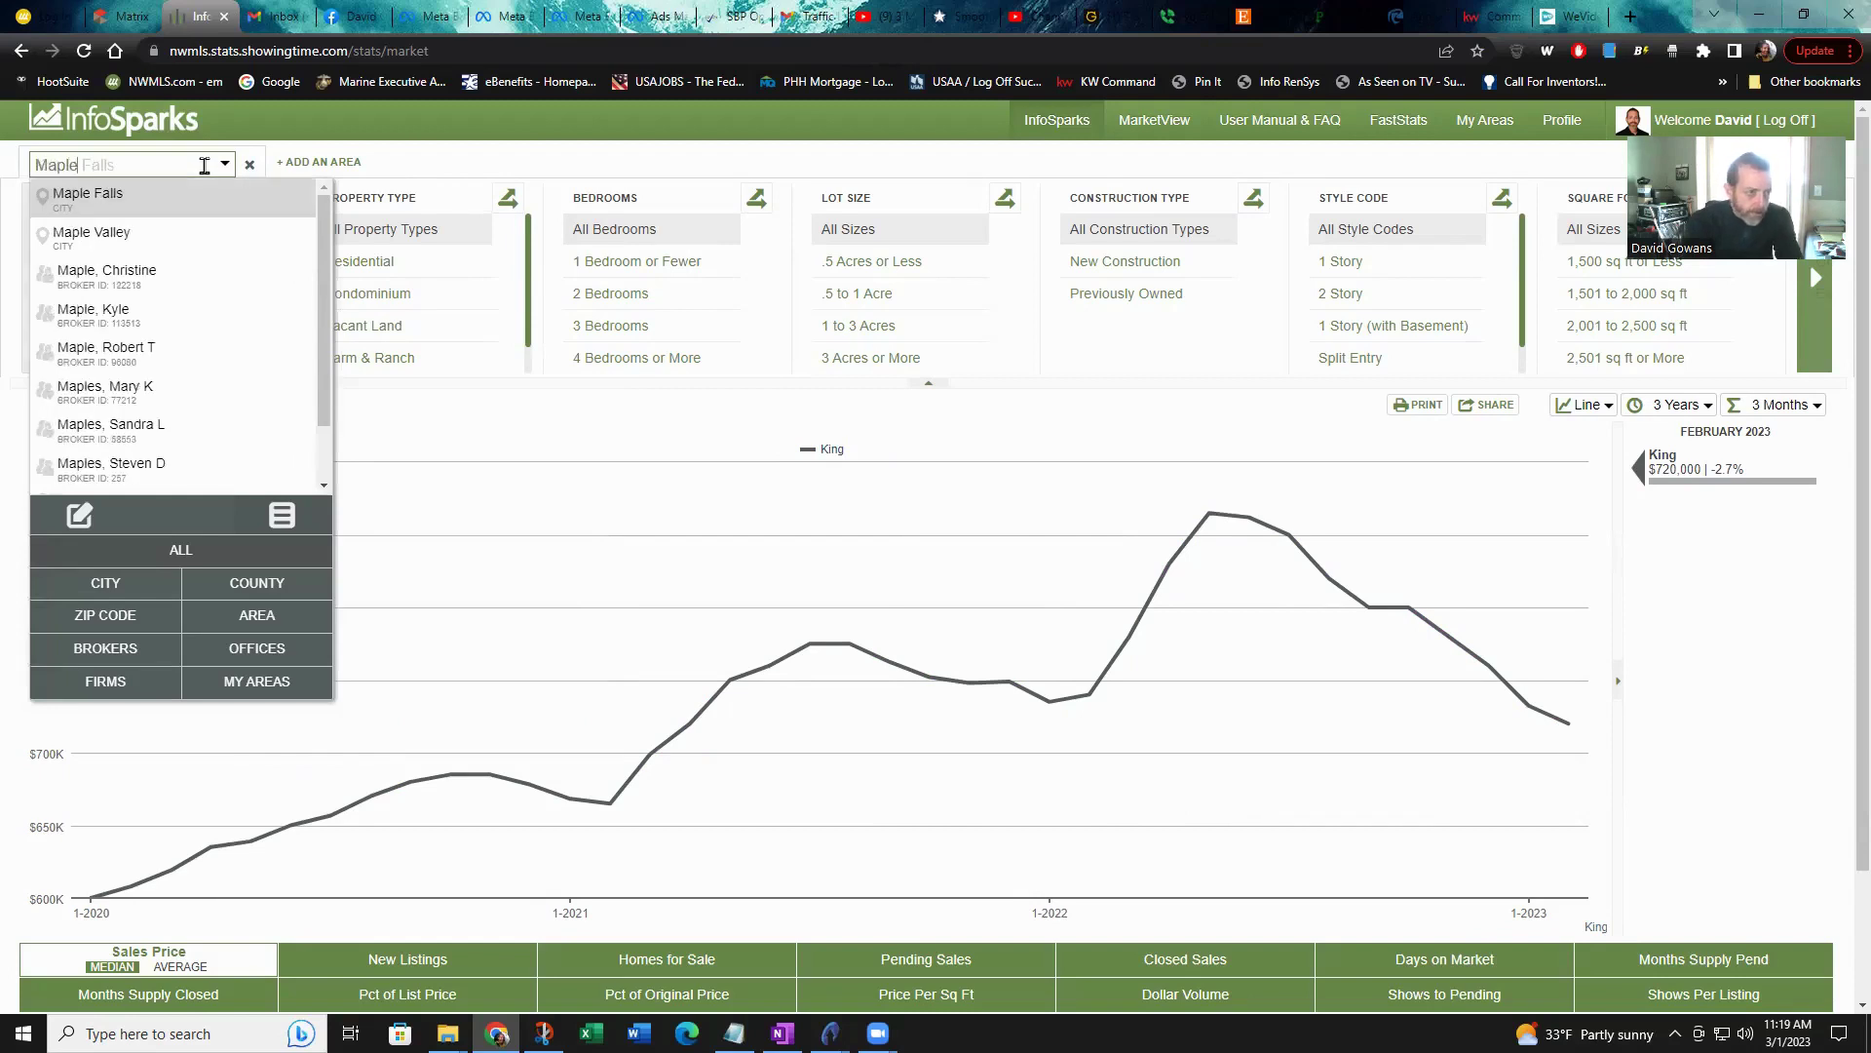
pyautogui.click(101, 236)
# - Add a second comparison area and set it to the city of Kent
pyautogui.click(325, 168)
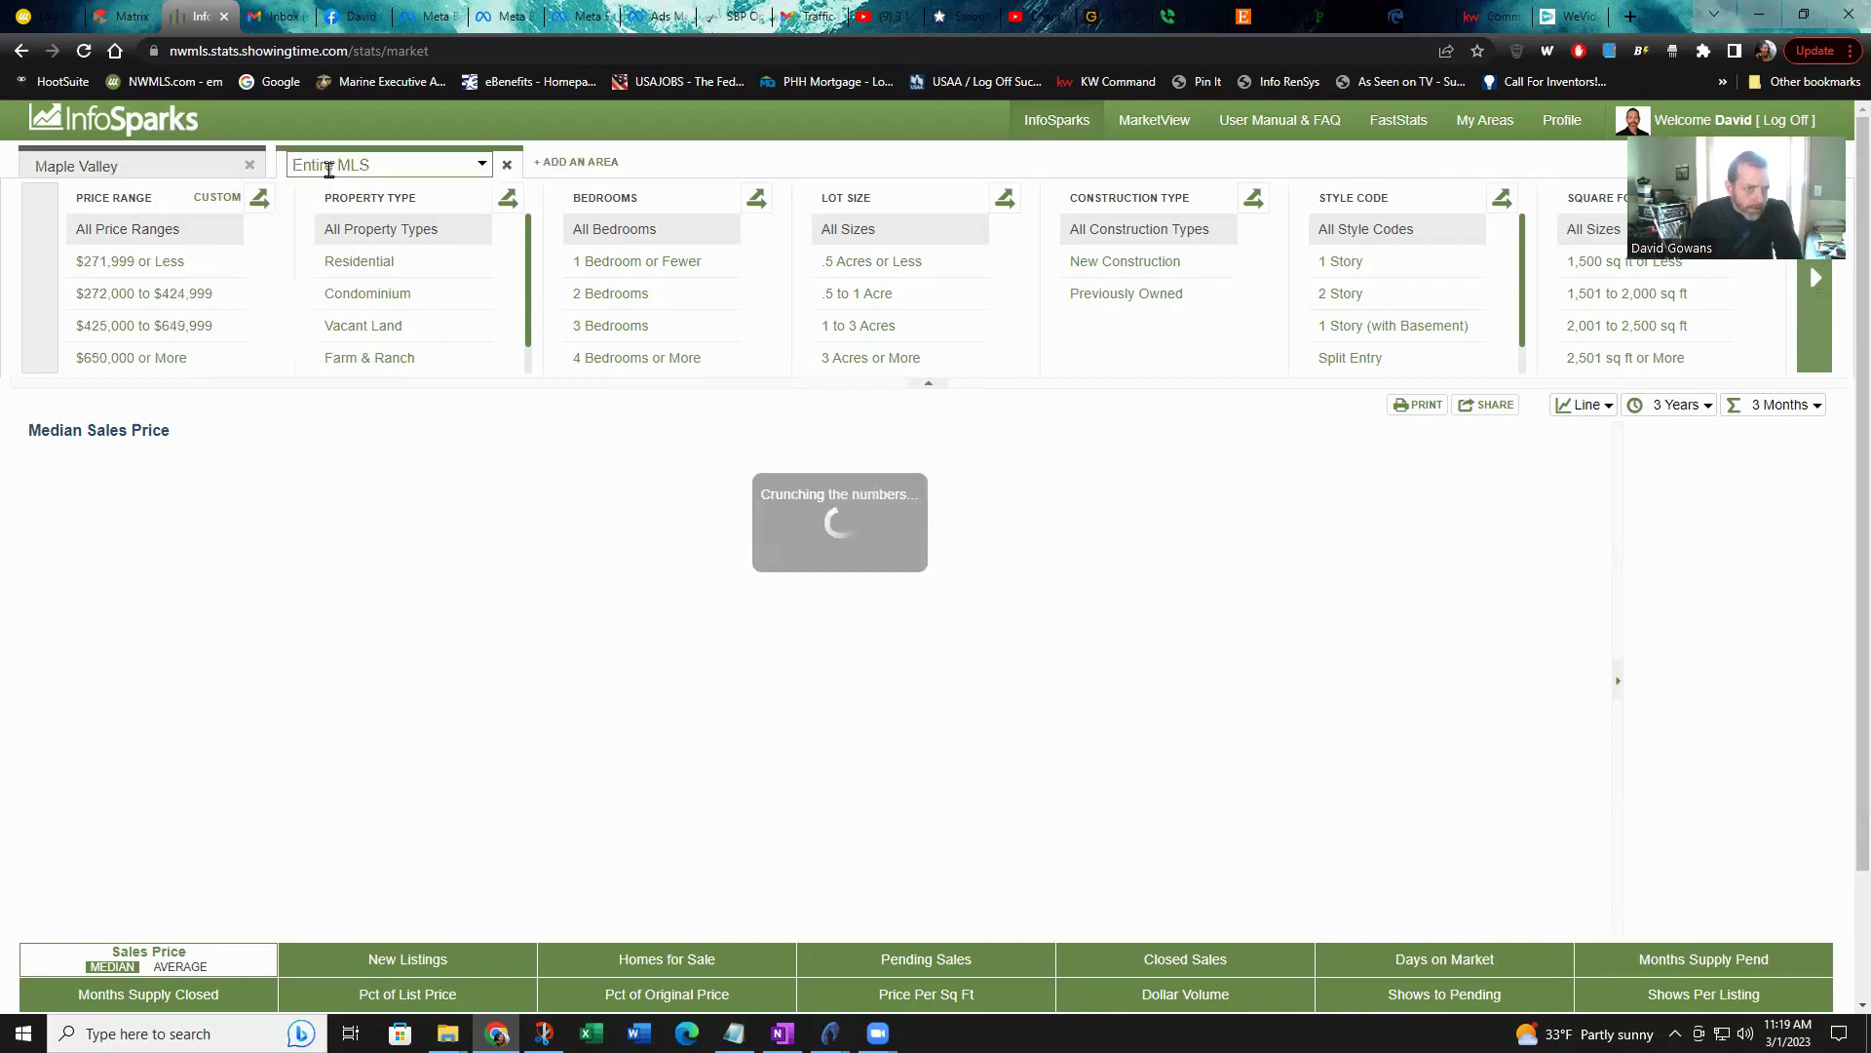
pyautogui.click(329, 167)
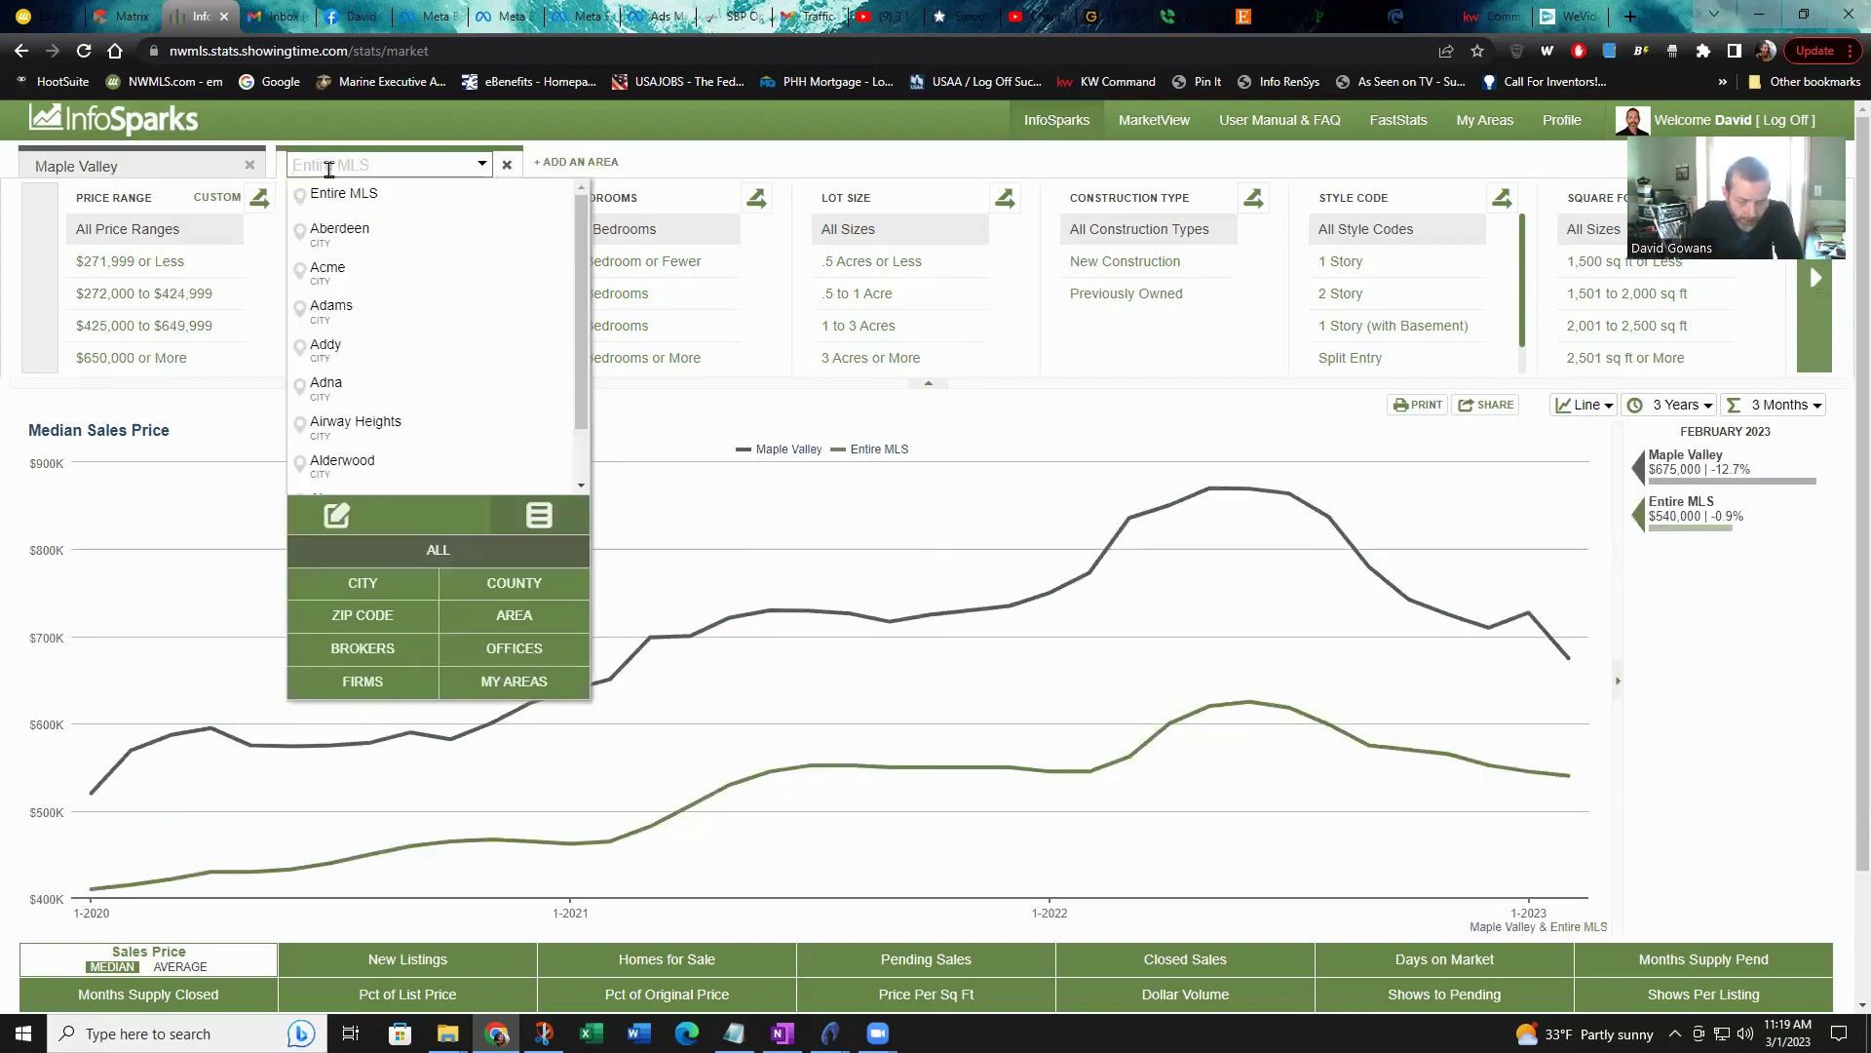
pyautogui.write('Kent')
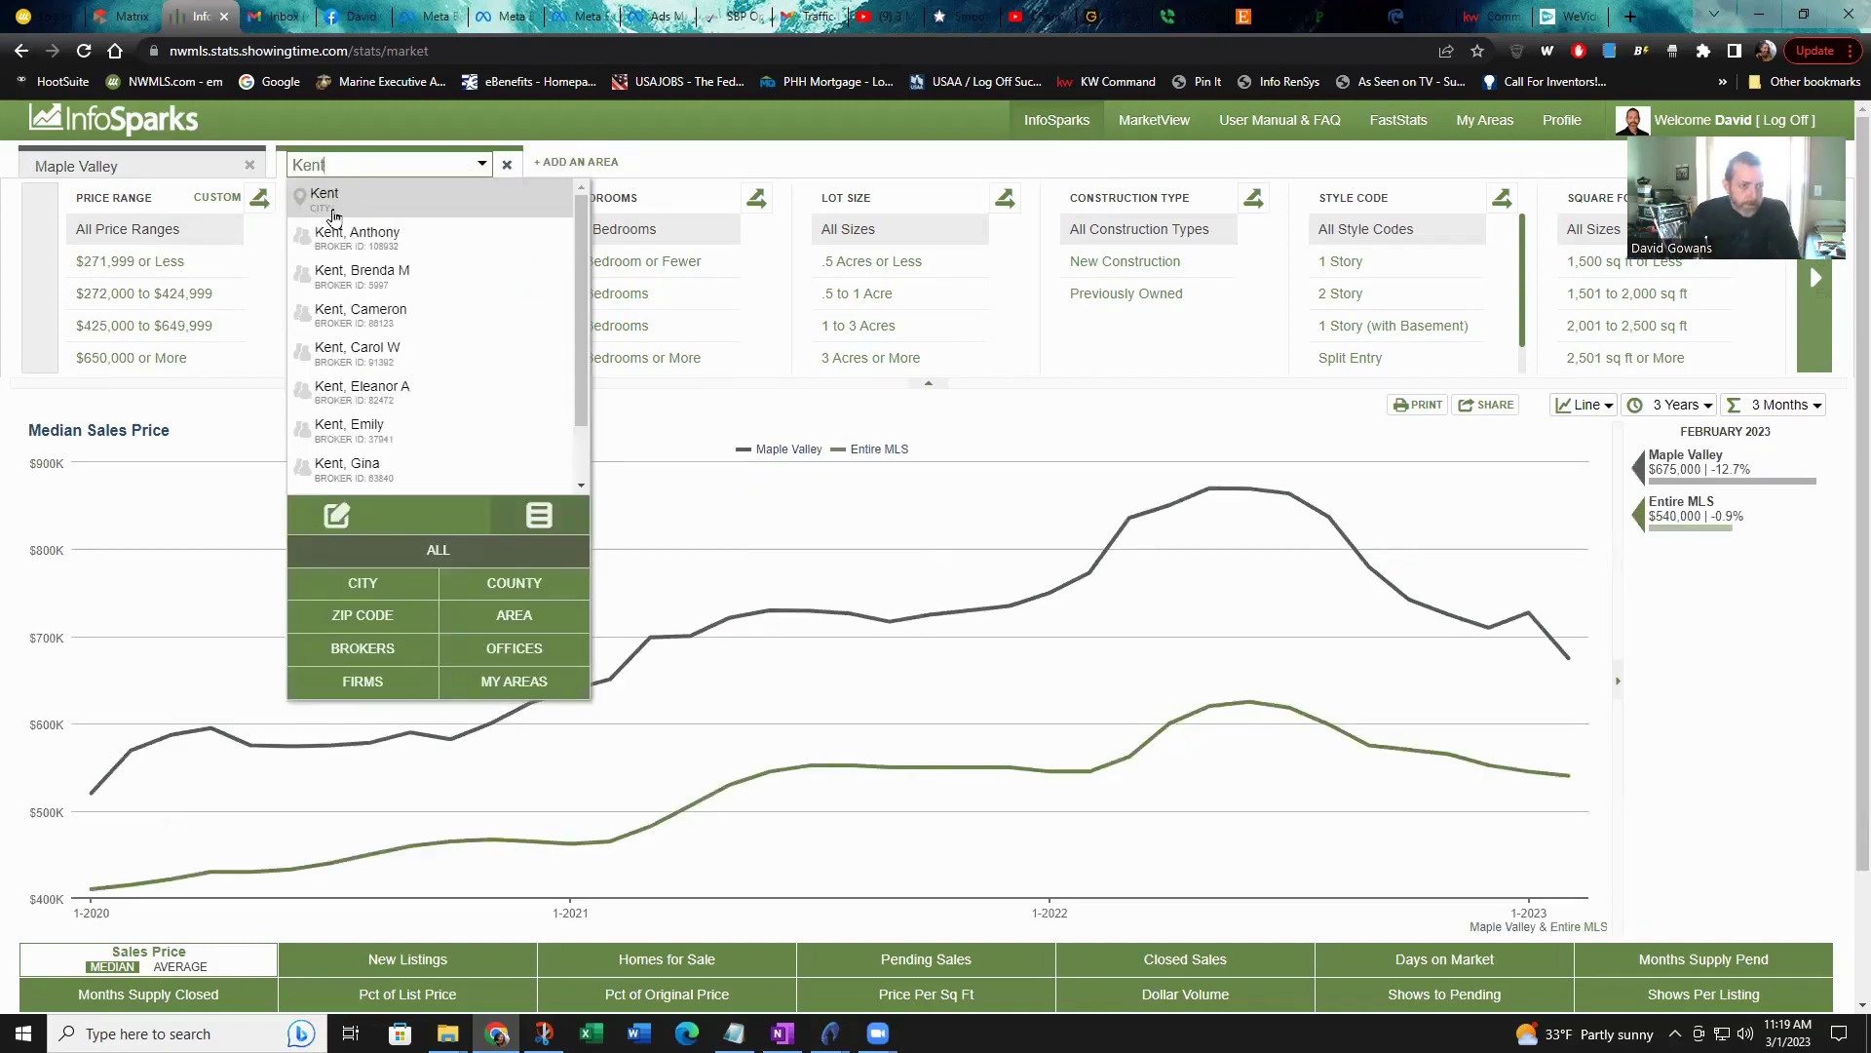
pyautogui.click(333, 212)
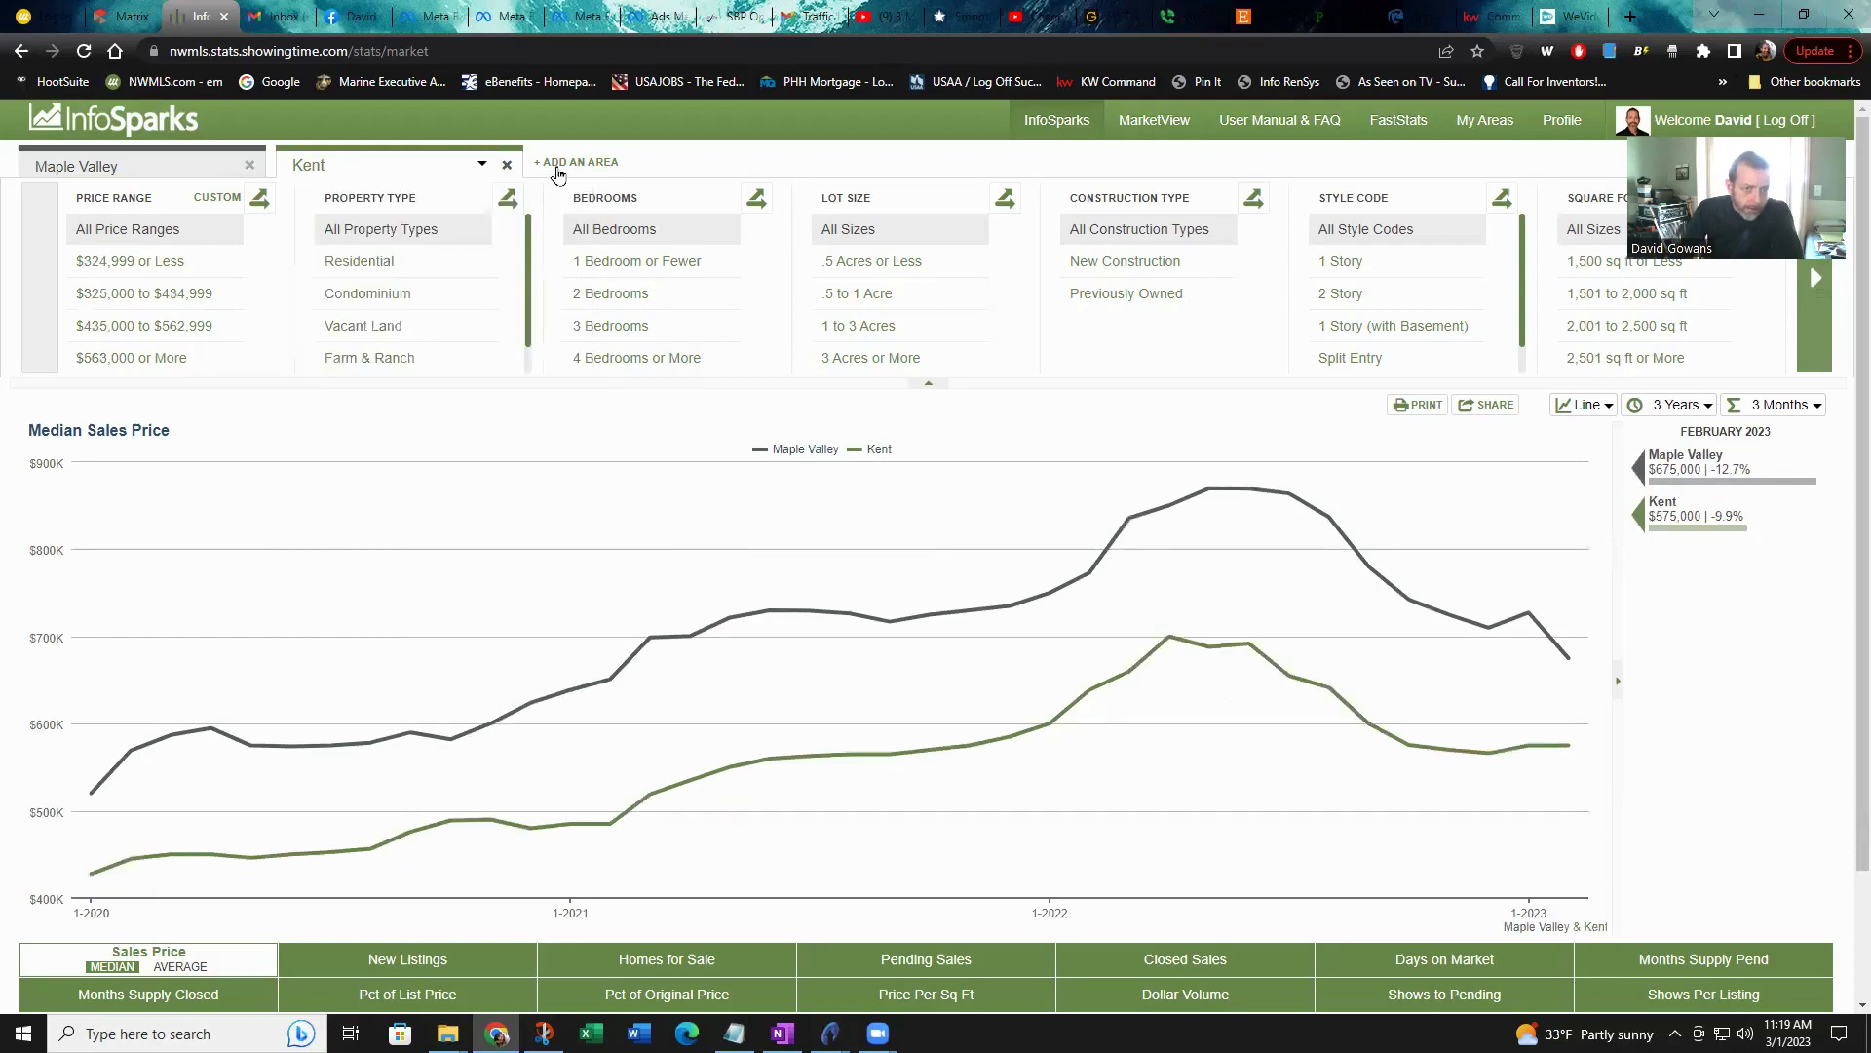
# - Add a third comparison area and set it to the city of Federal Way
pyautogui.click(558, 162)
pyautogui.click(599, 162)
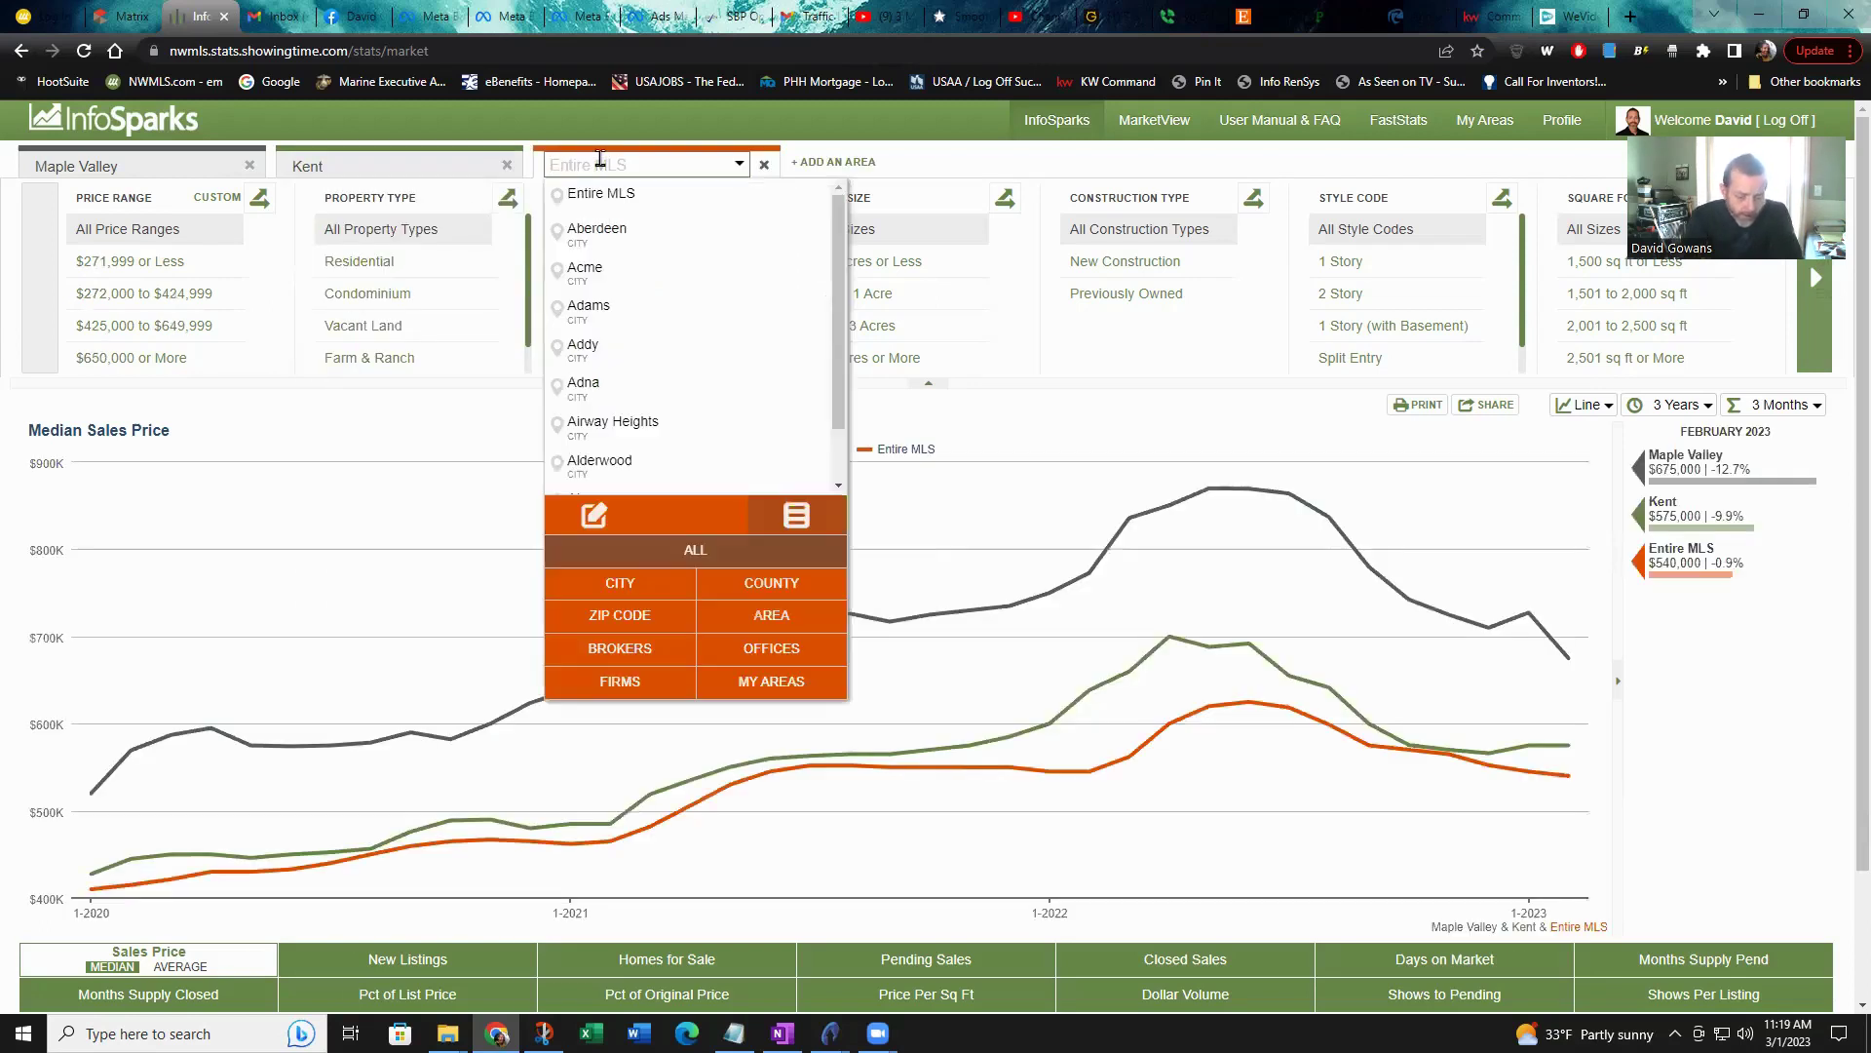
pyautogui.write('Federal')
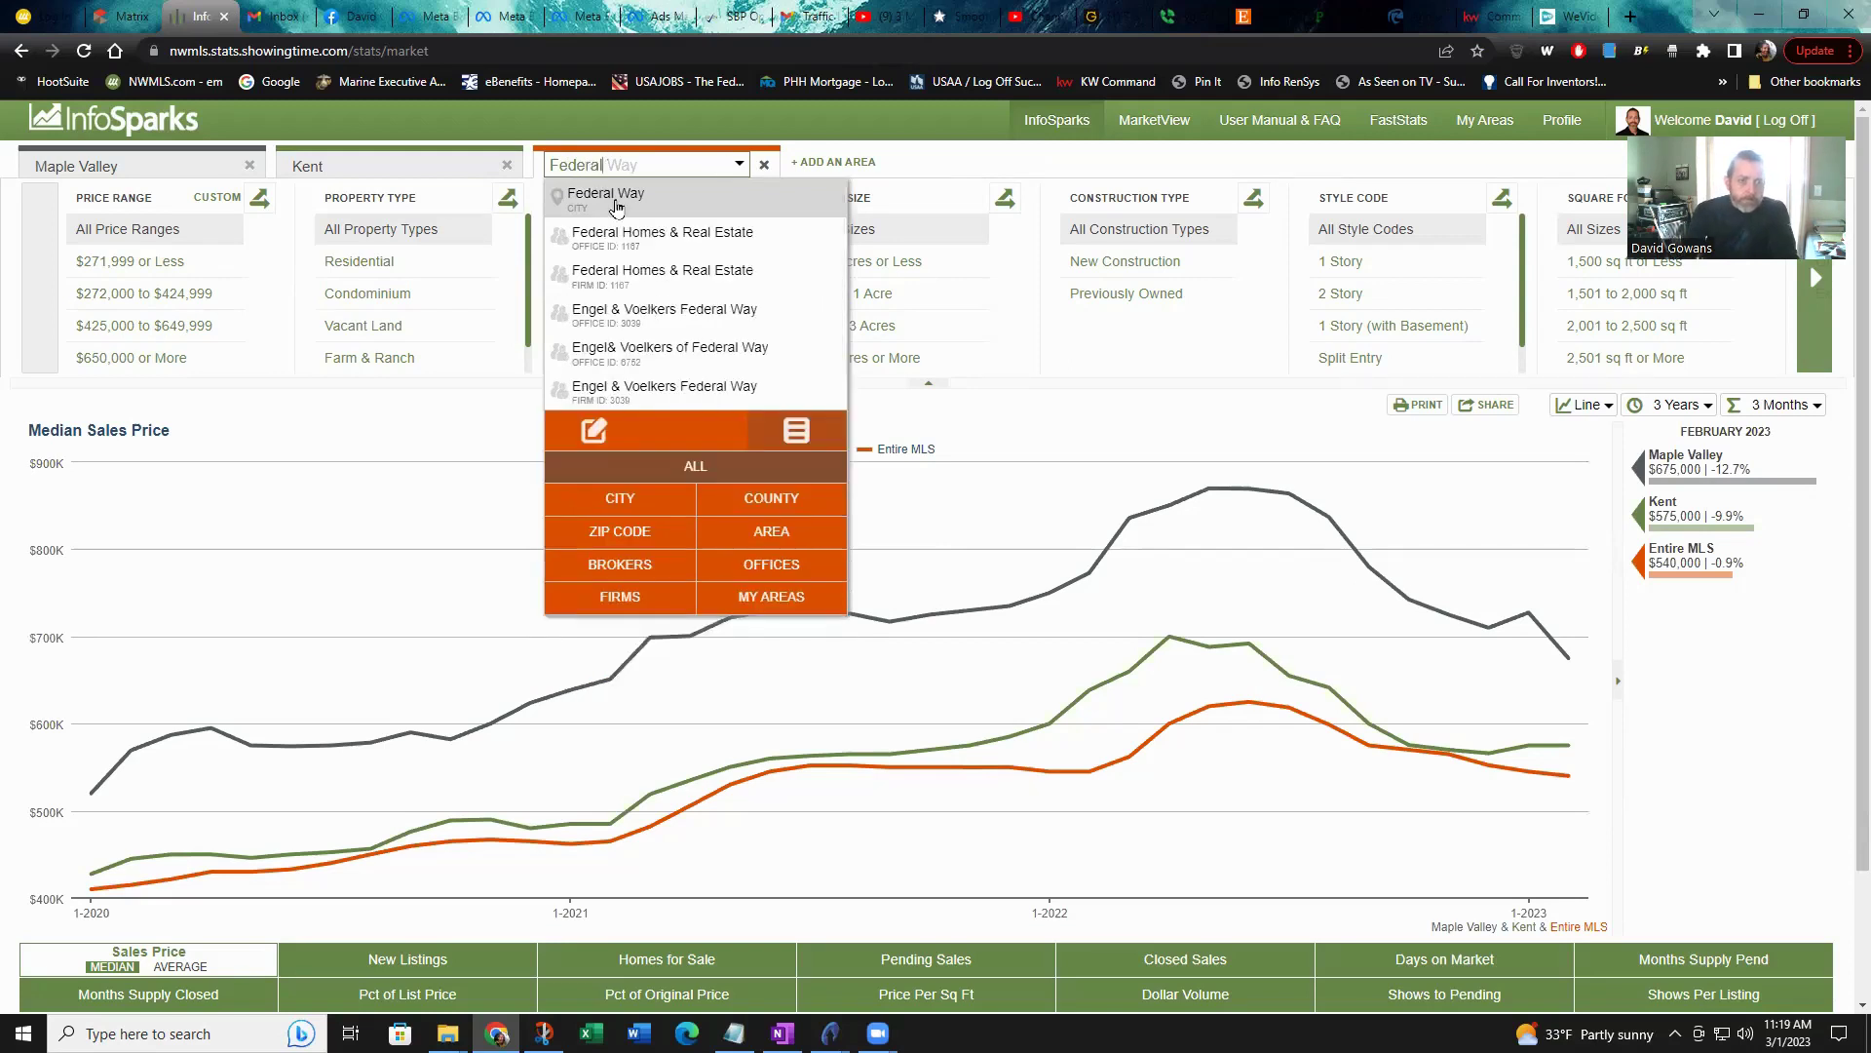
pyautogui.click(617, 205)
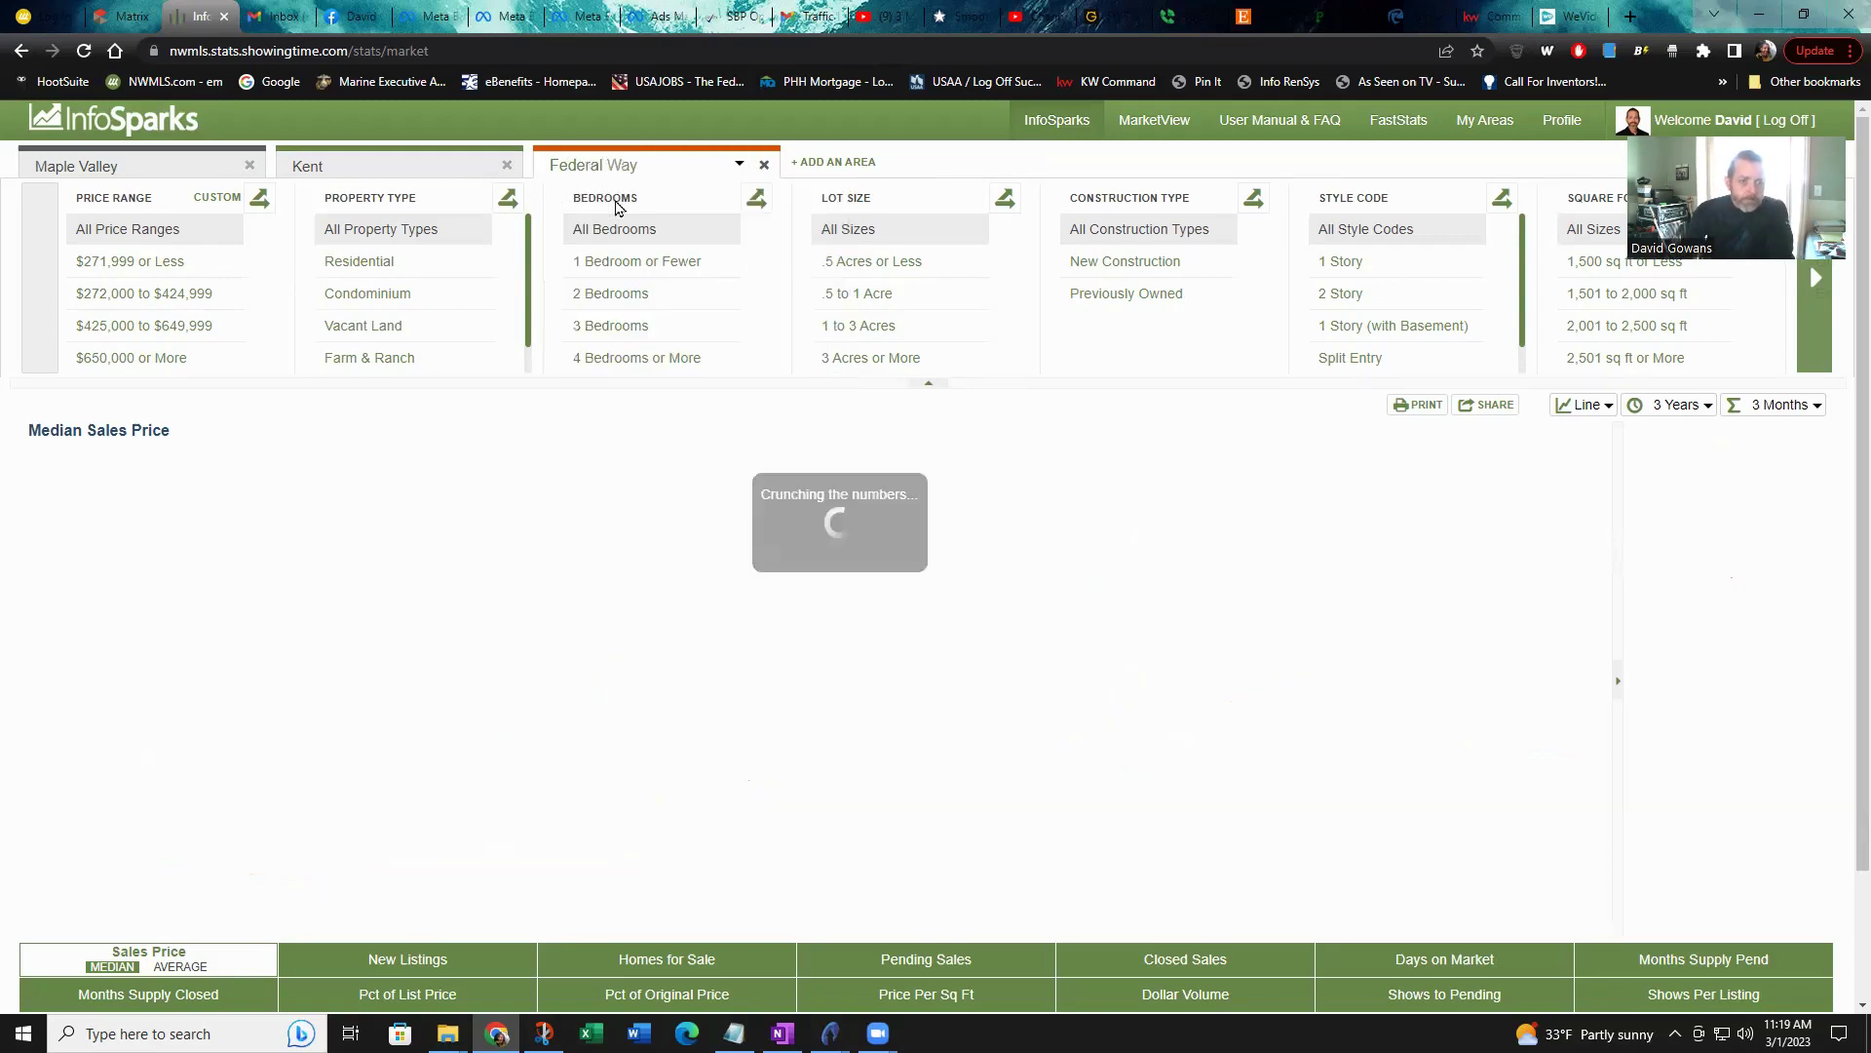
# - Add a fourth comparison area and set it to the MLS area 310 - Auburn
pyautogui.click(845, 163)
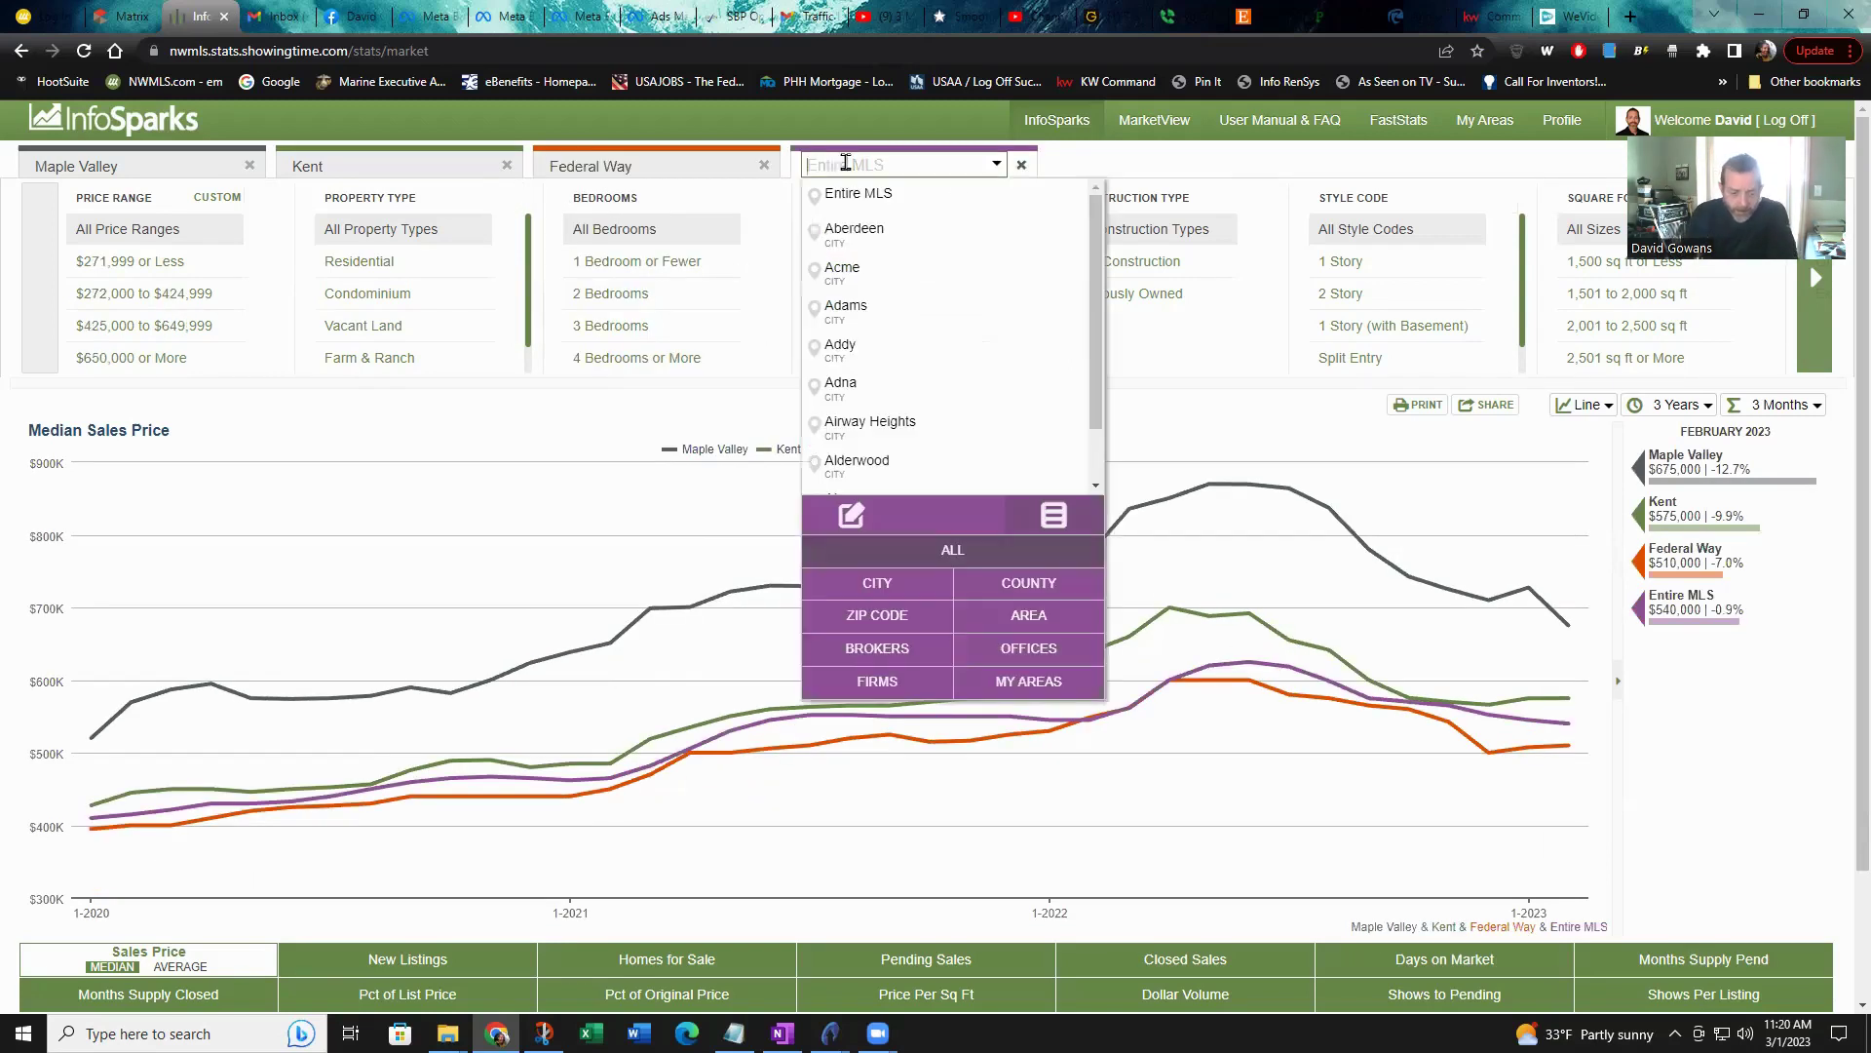
pyautogui.write('Auburn')
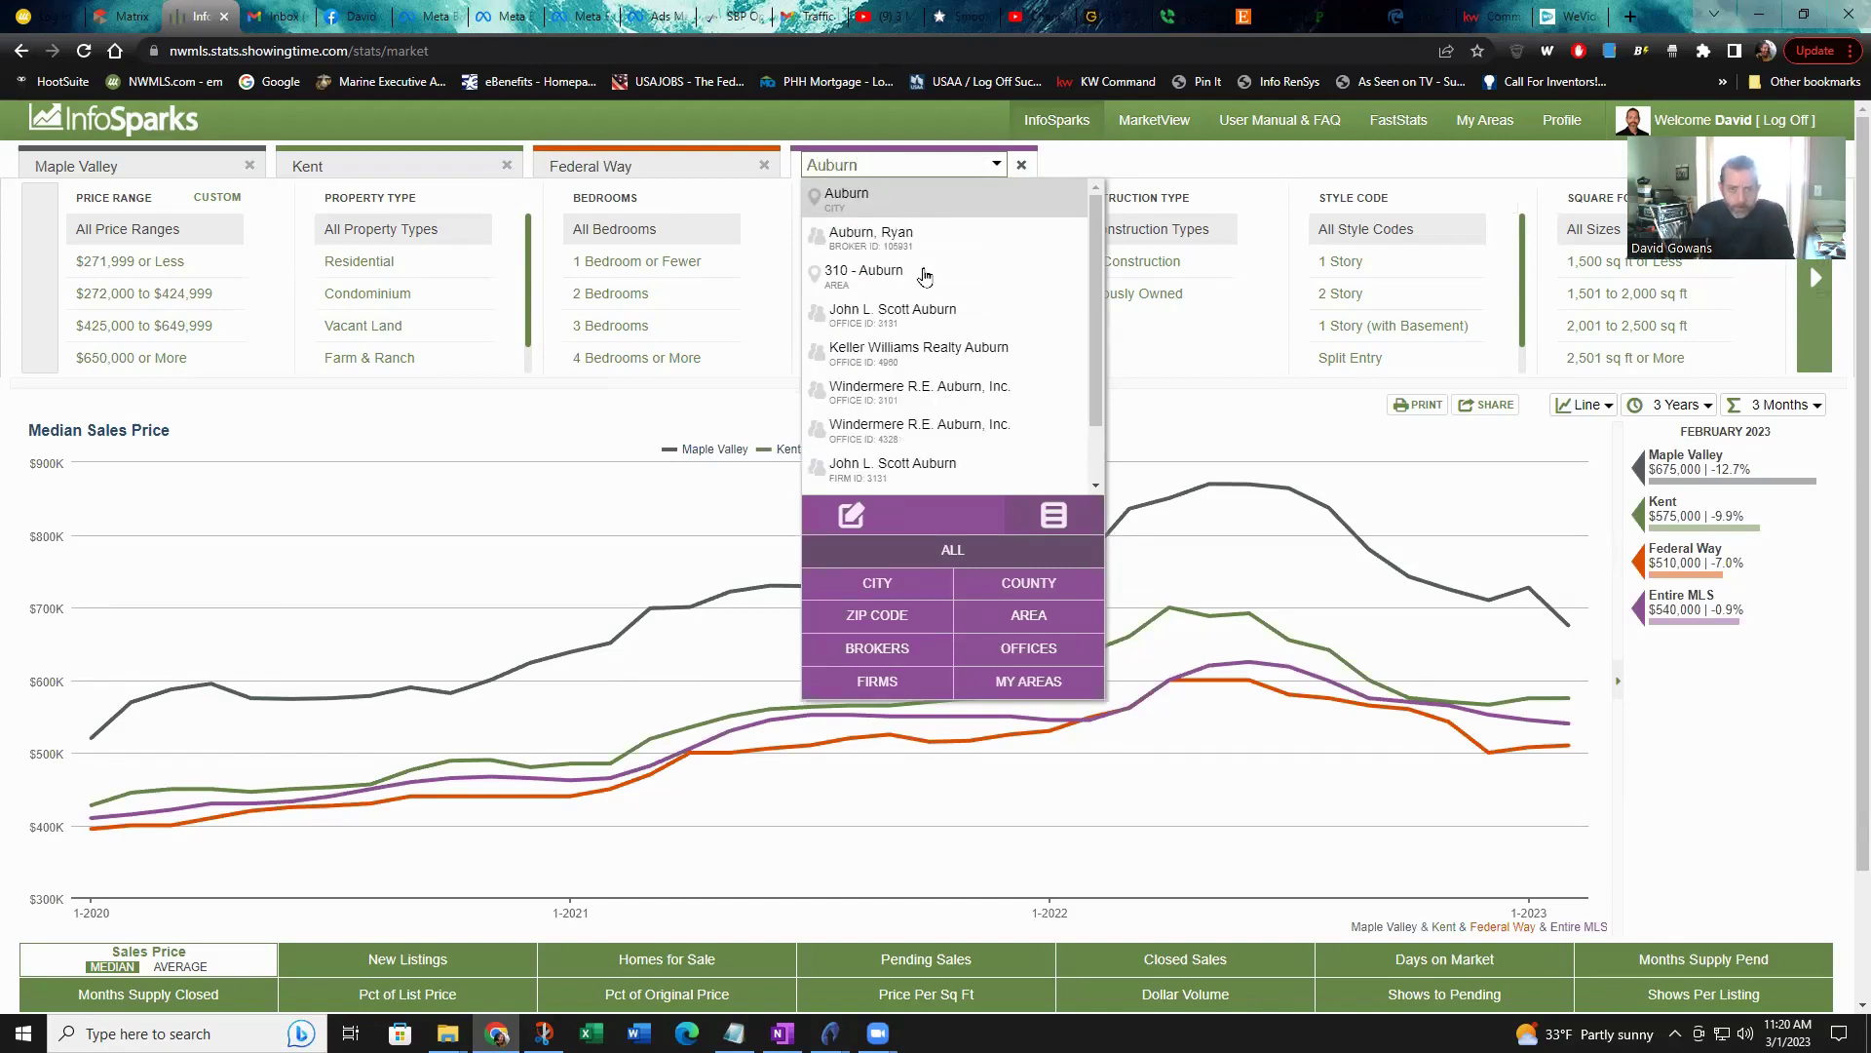
pyautogui.click(921, 275)
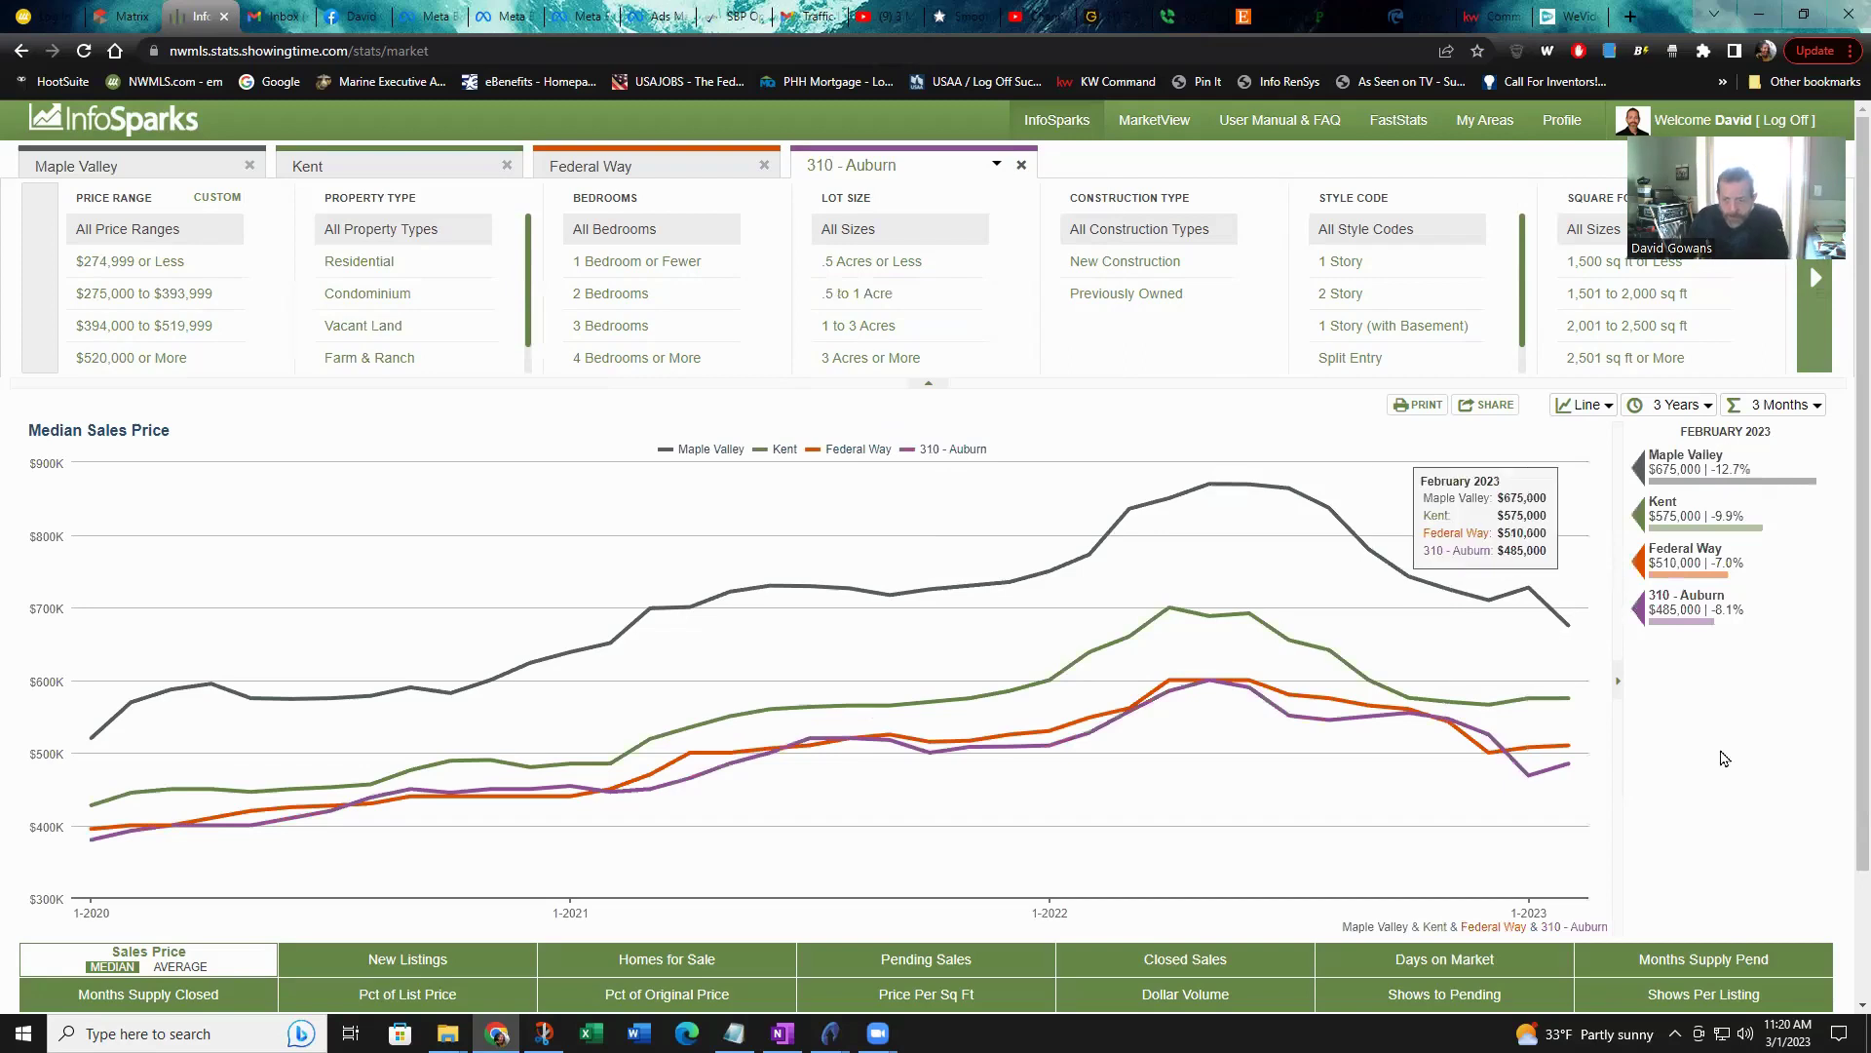
# - Switch the chart to monthly data points, then return it to rolling 3-month data points
pyautogui.click(1776, 404)
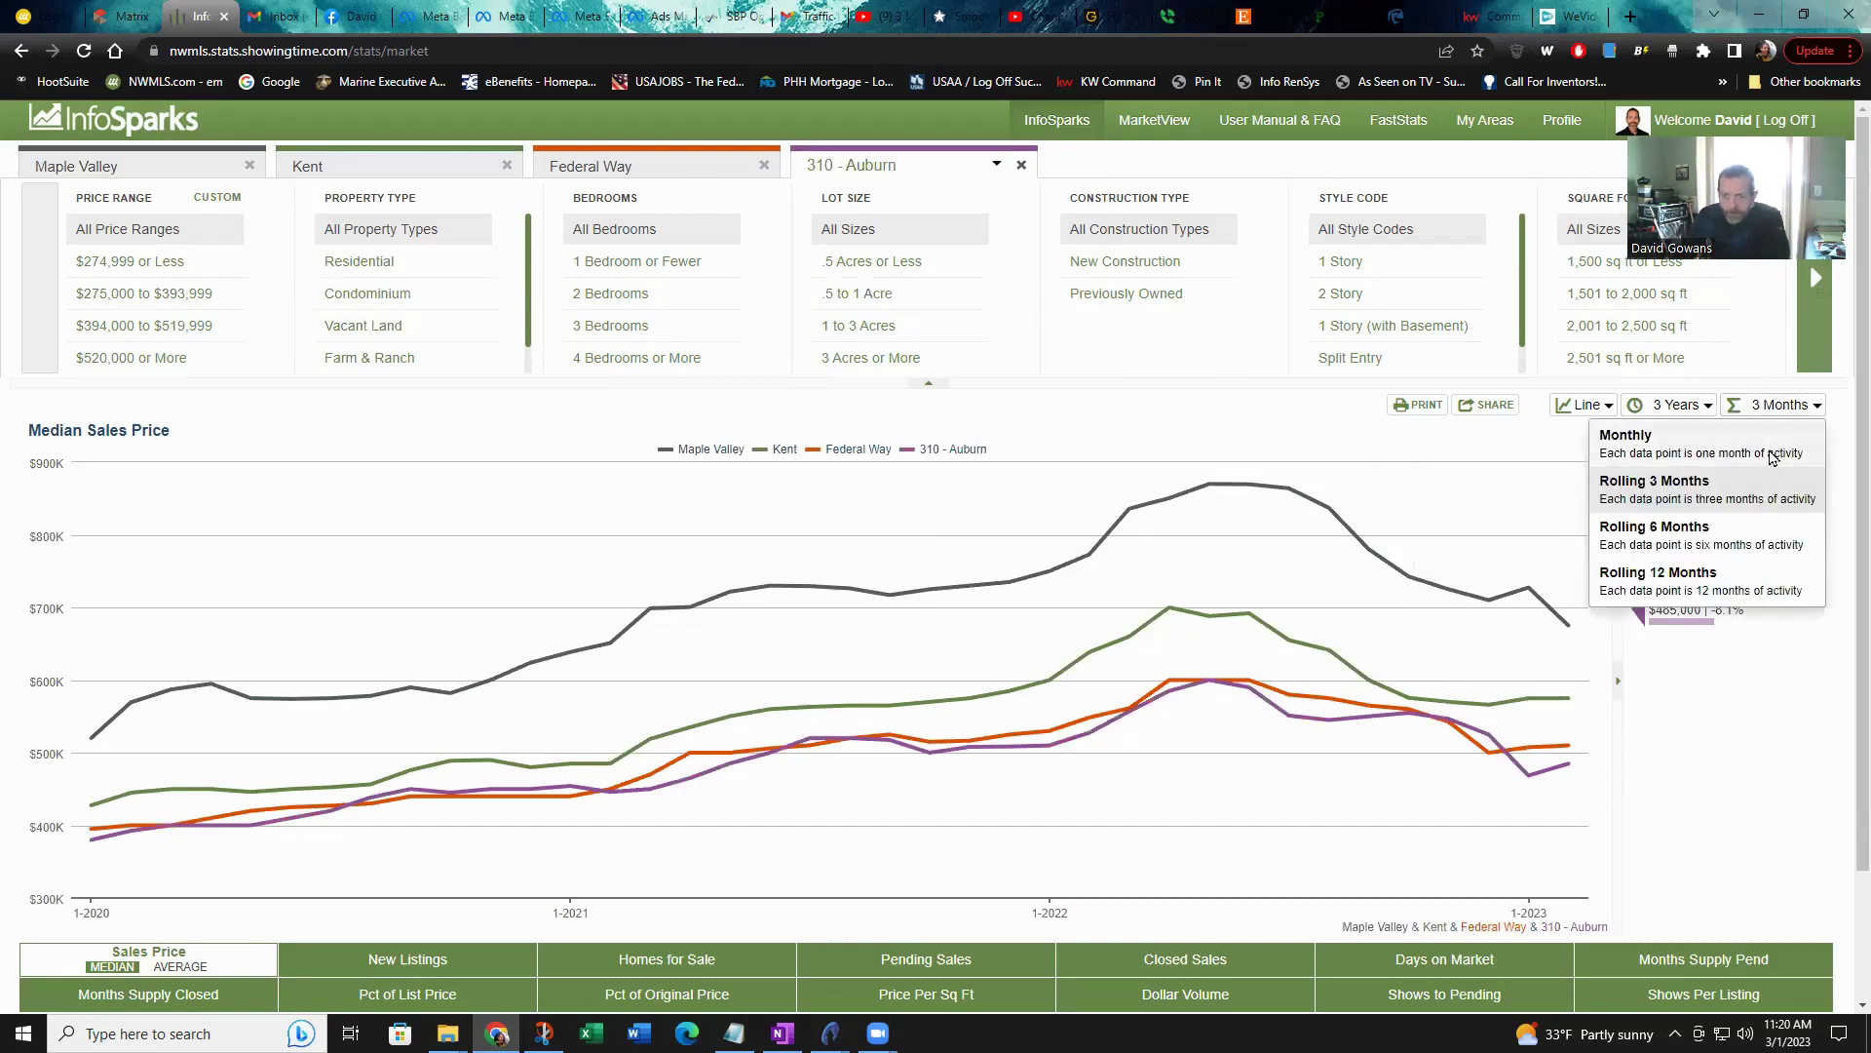
pyautogui.click(1772, 455)
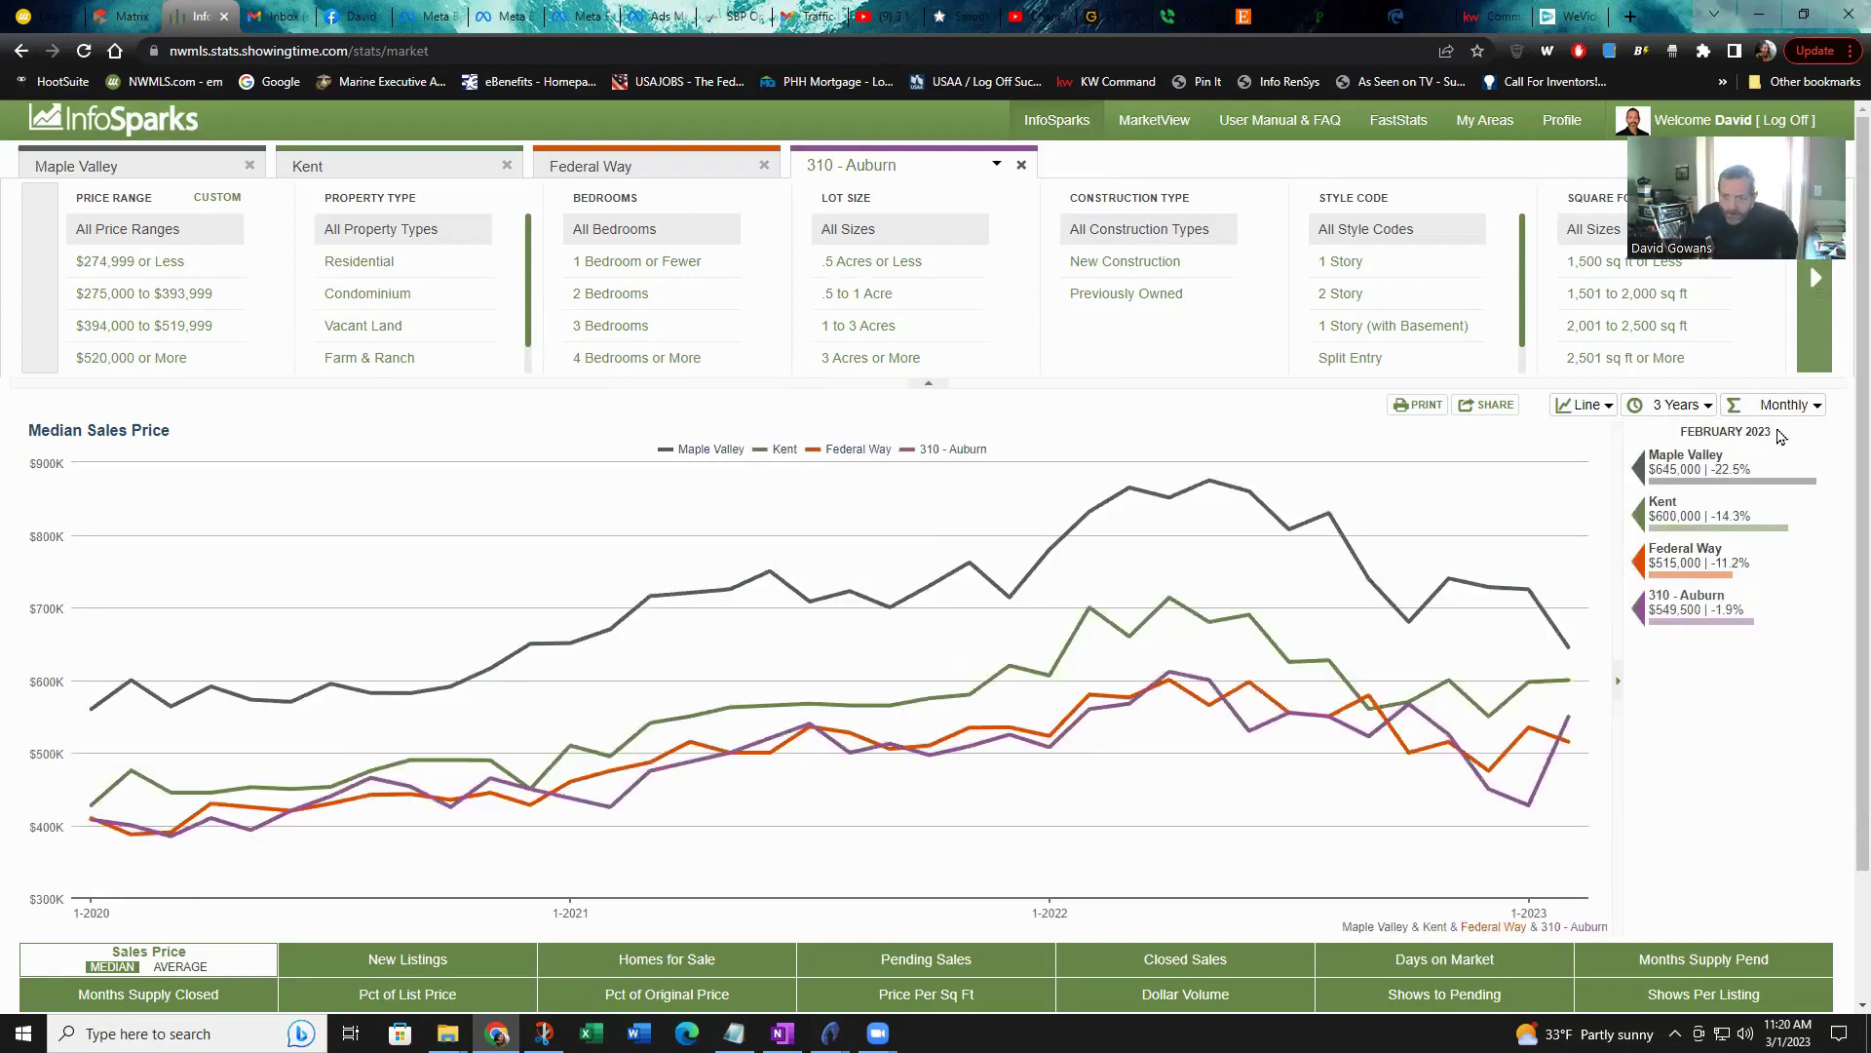
pyautogui.click(1785, 407)
pyautogui.click(1749, 493)
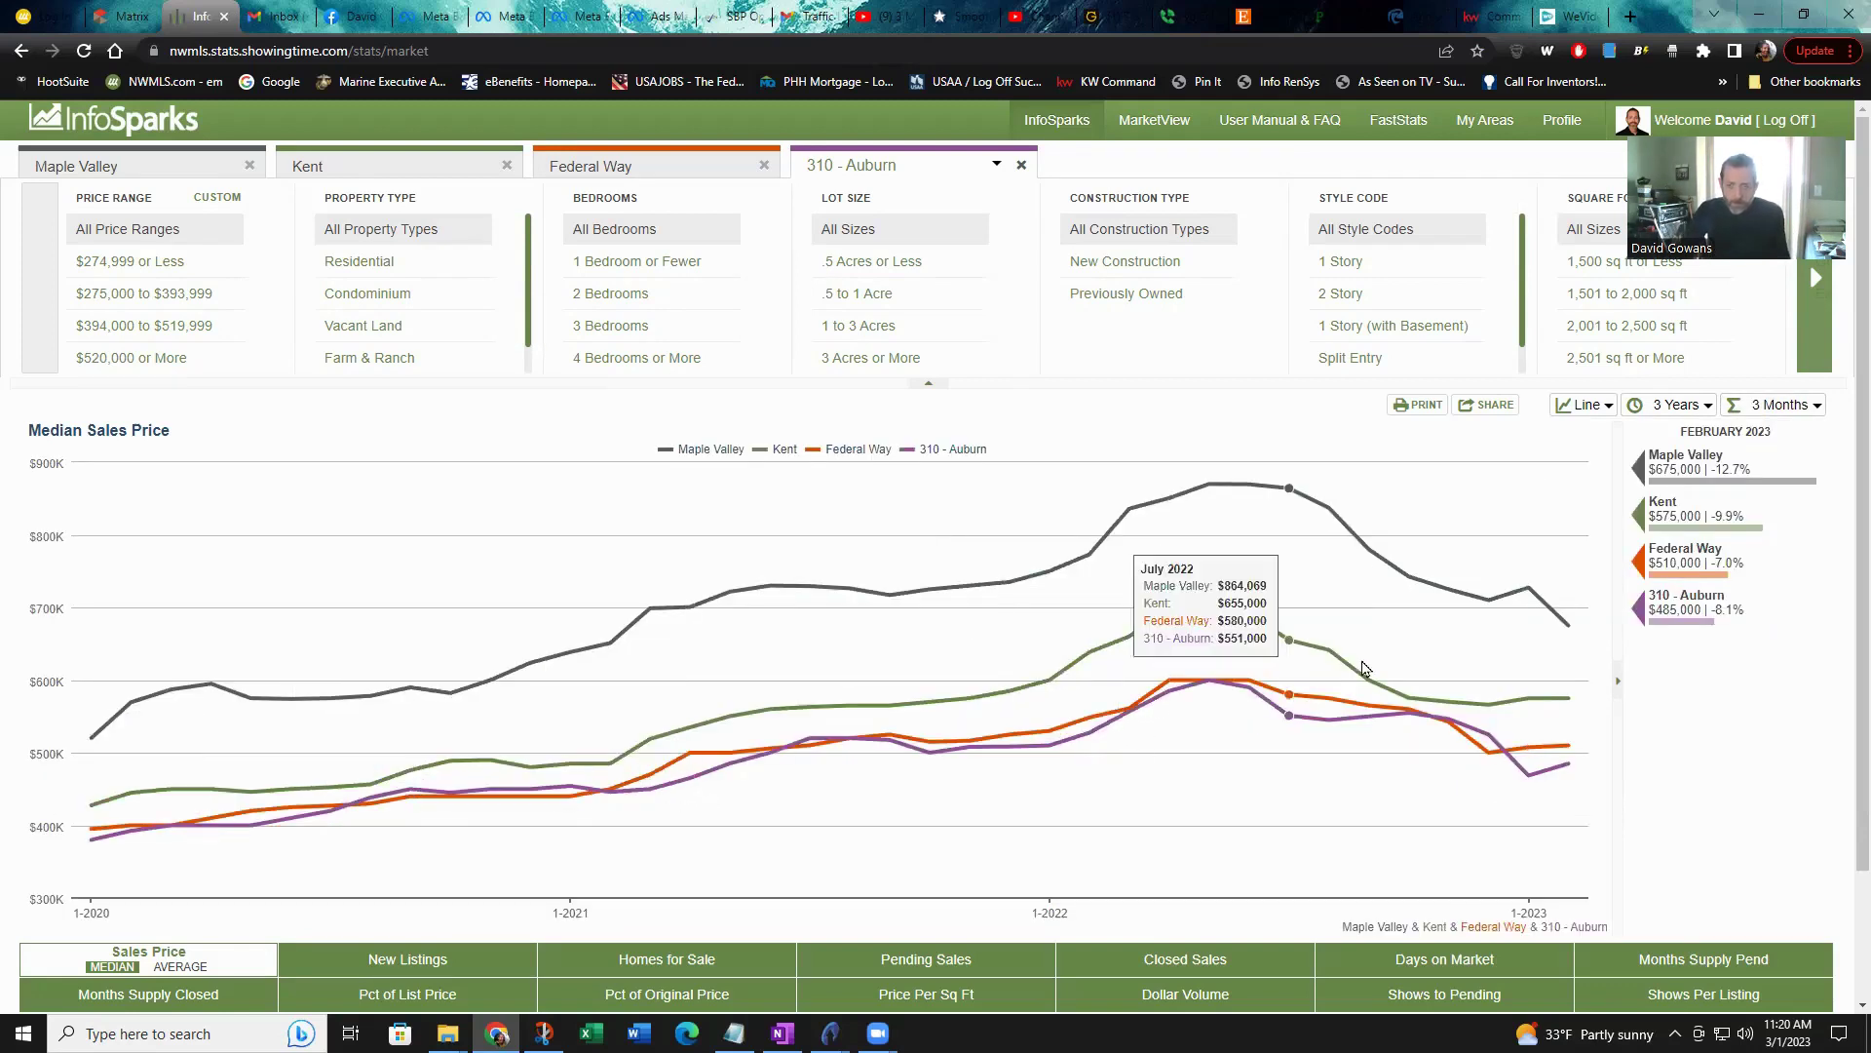
# - Set the four-area median sales price chart to monthly data points
pyautogui.click(1759, 410)
pyautogui.click(1759, 451)
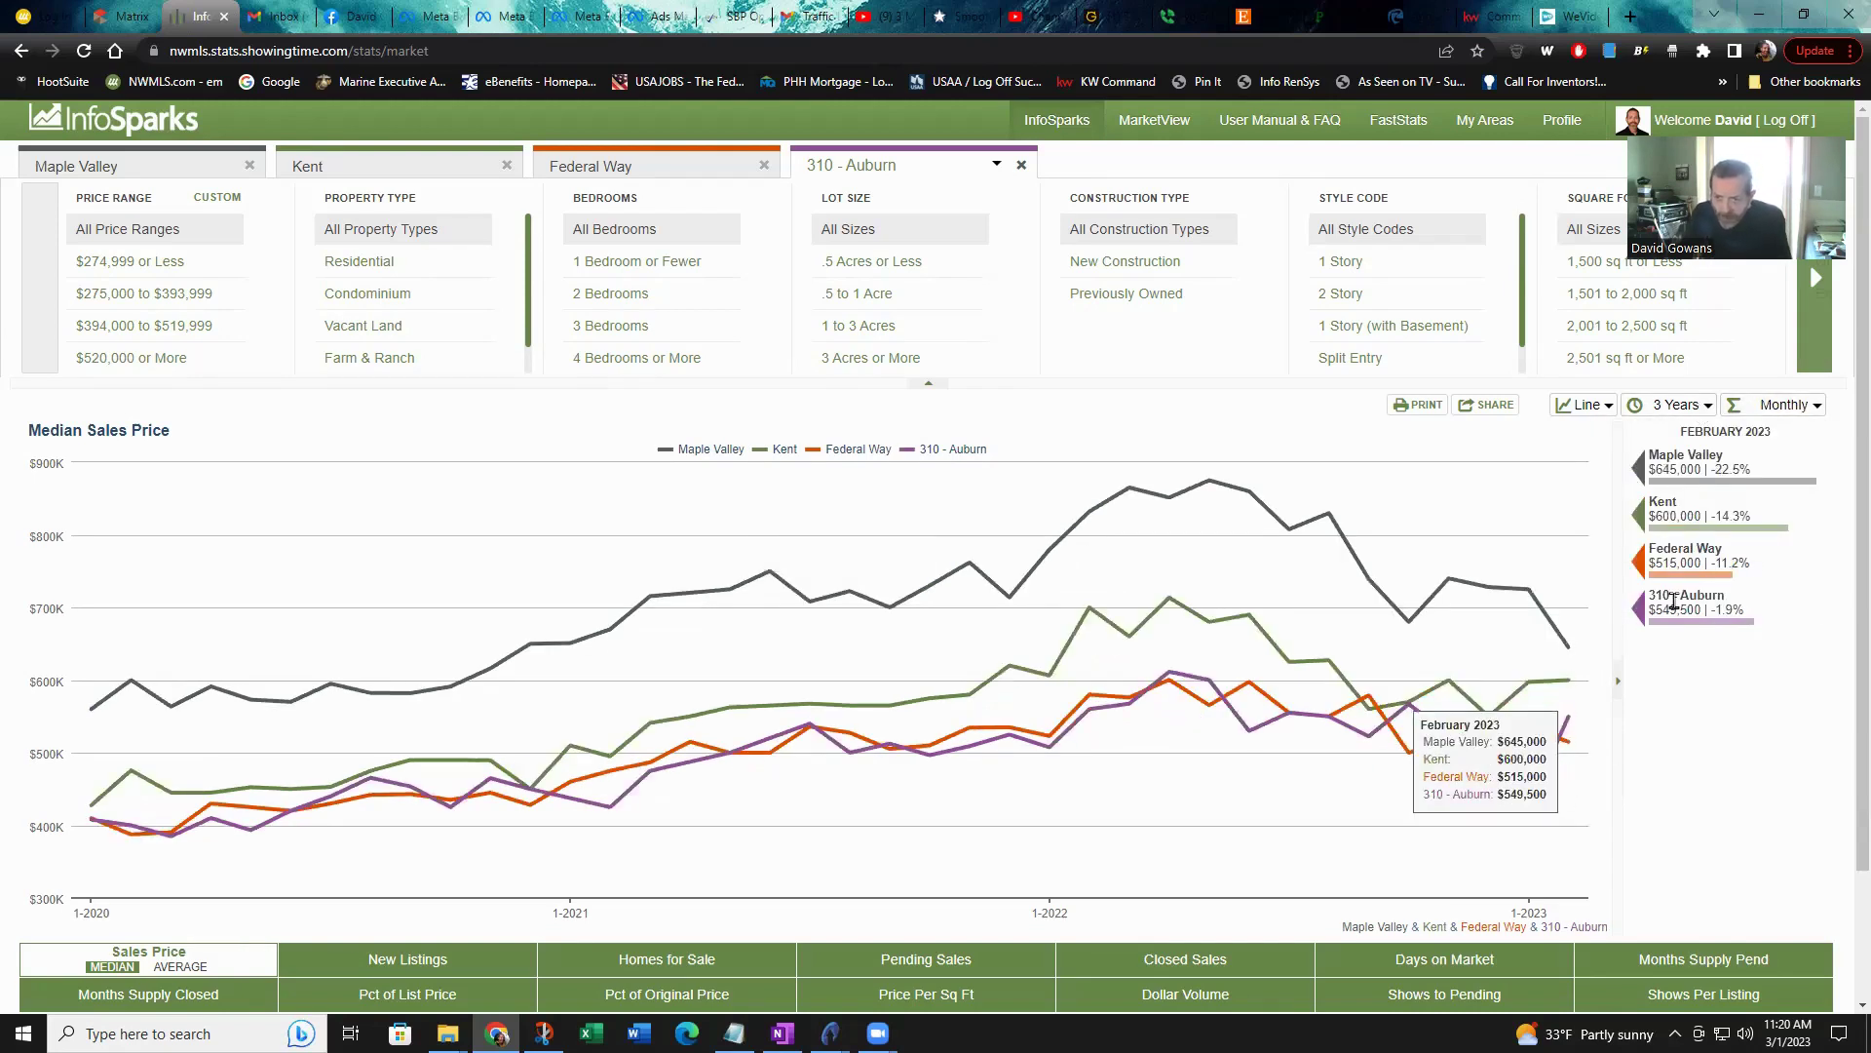
pyautogui.moveTo(1527, 806)
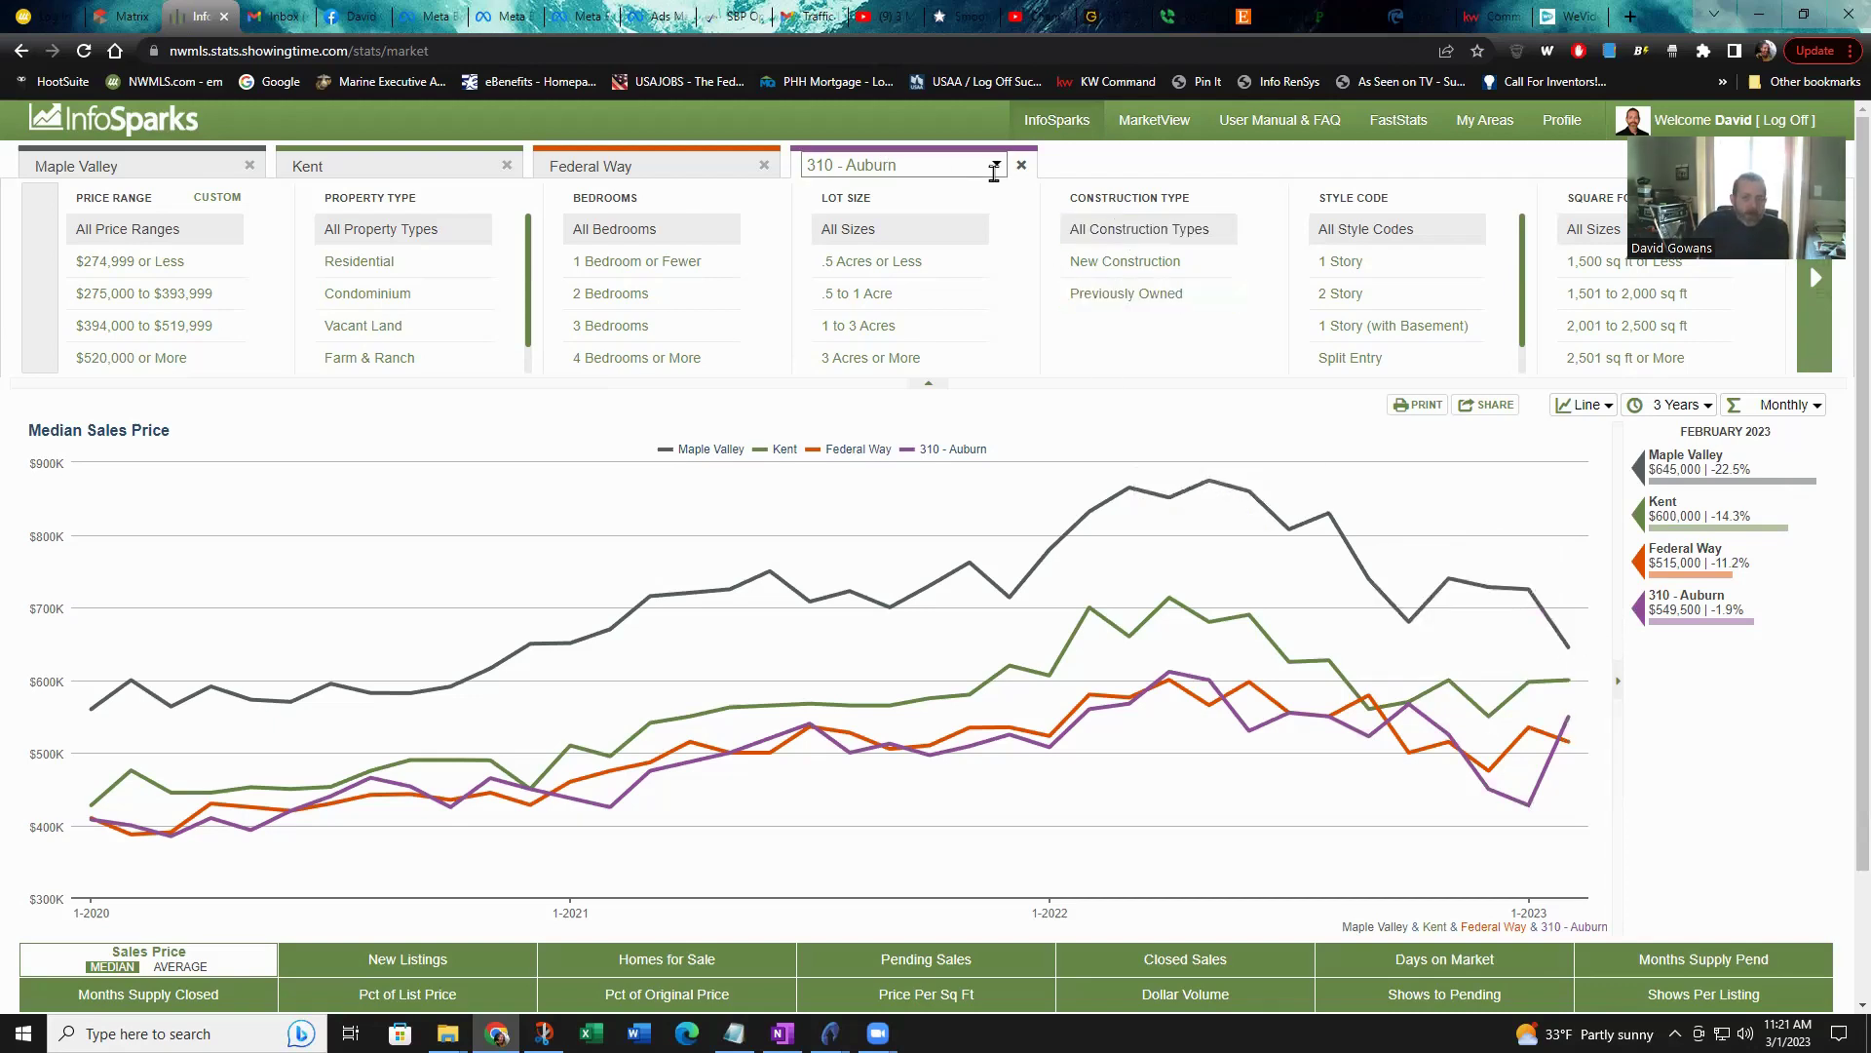
# - Remove the Kent, Federal Way and 310 - Auburn areas from the chart, keeping only Maple Valley
pyautogui.click(506, 166)
pyautogui.click(507, 165)
pyautogui.click(506, 166)
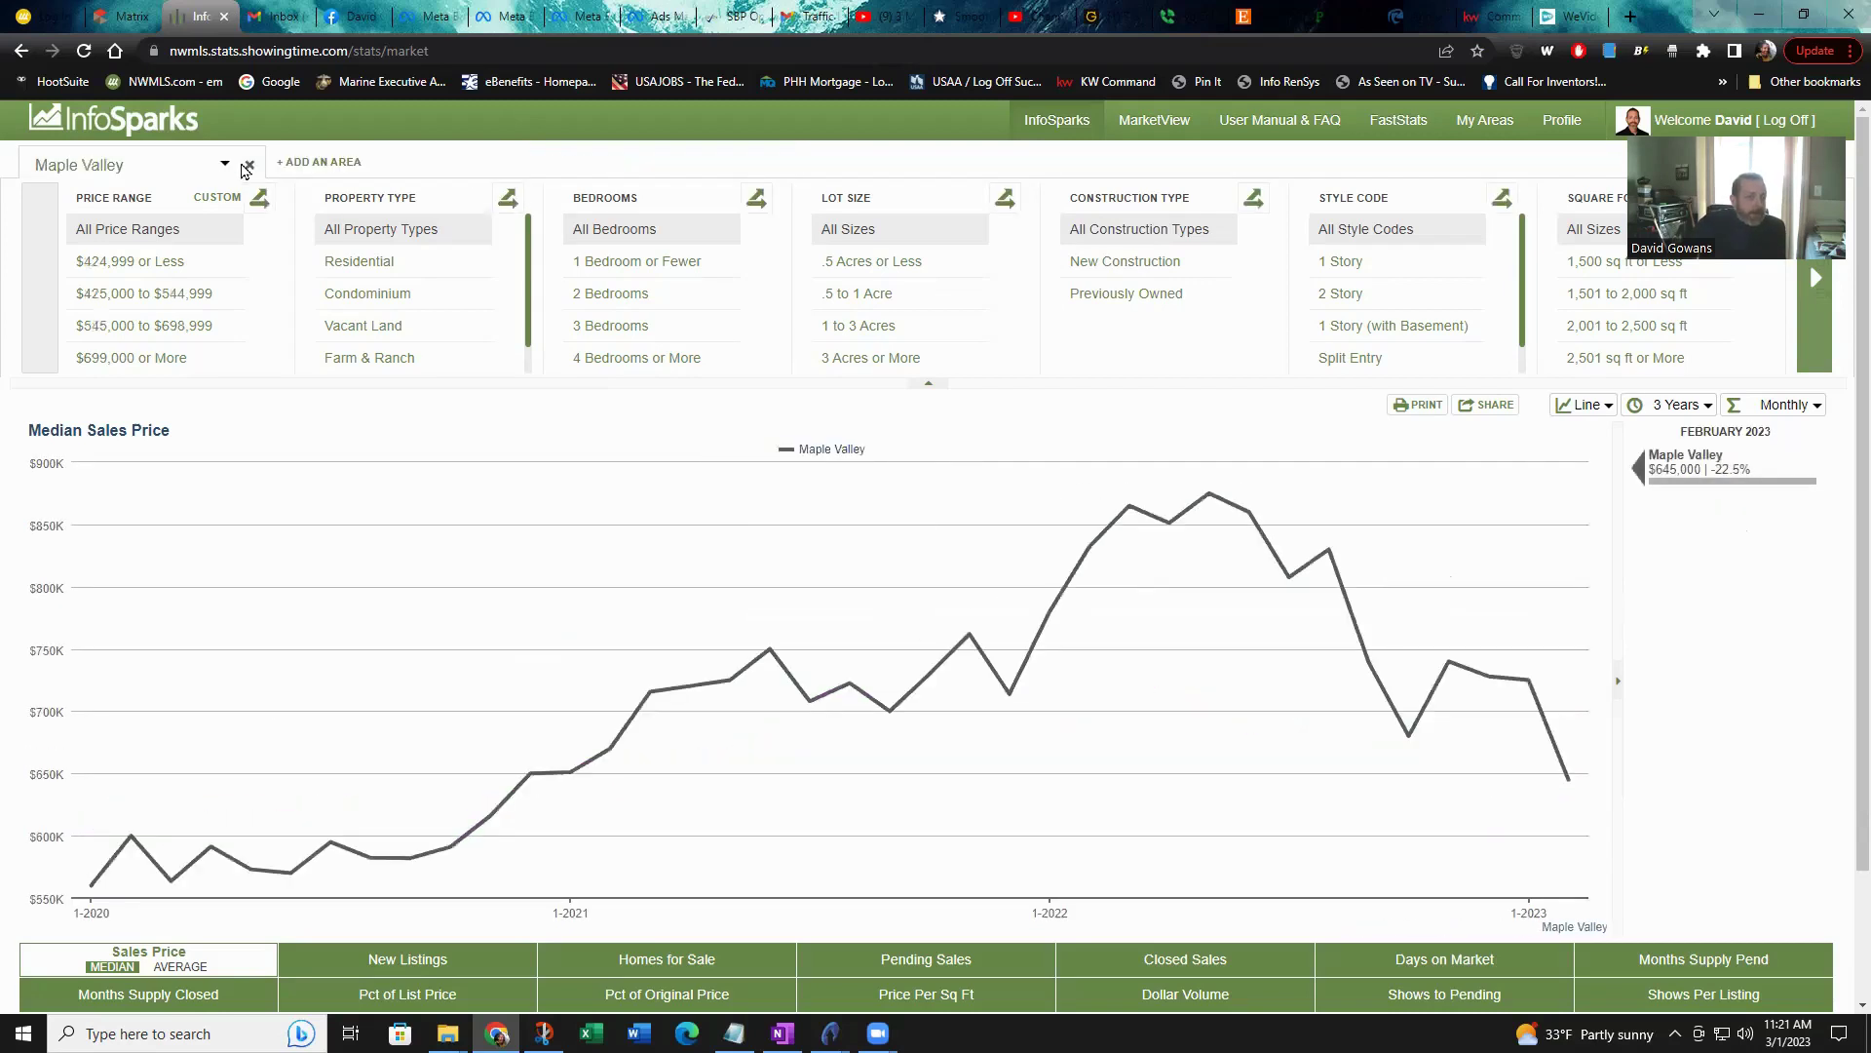
# - Replace the Maple Valley area with the city of Lake Tapps
pyautogui.click(152, 165)
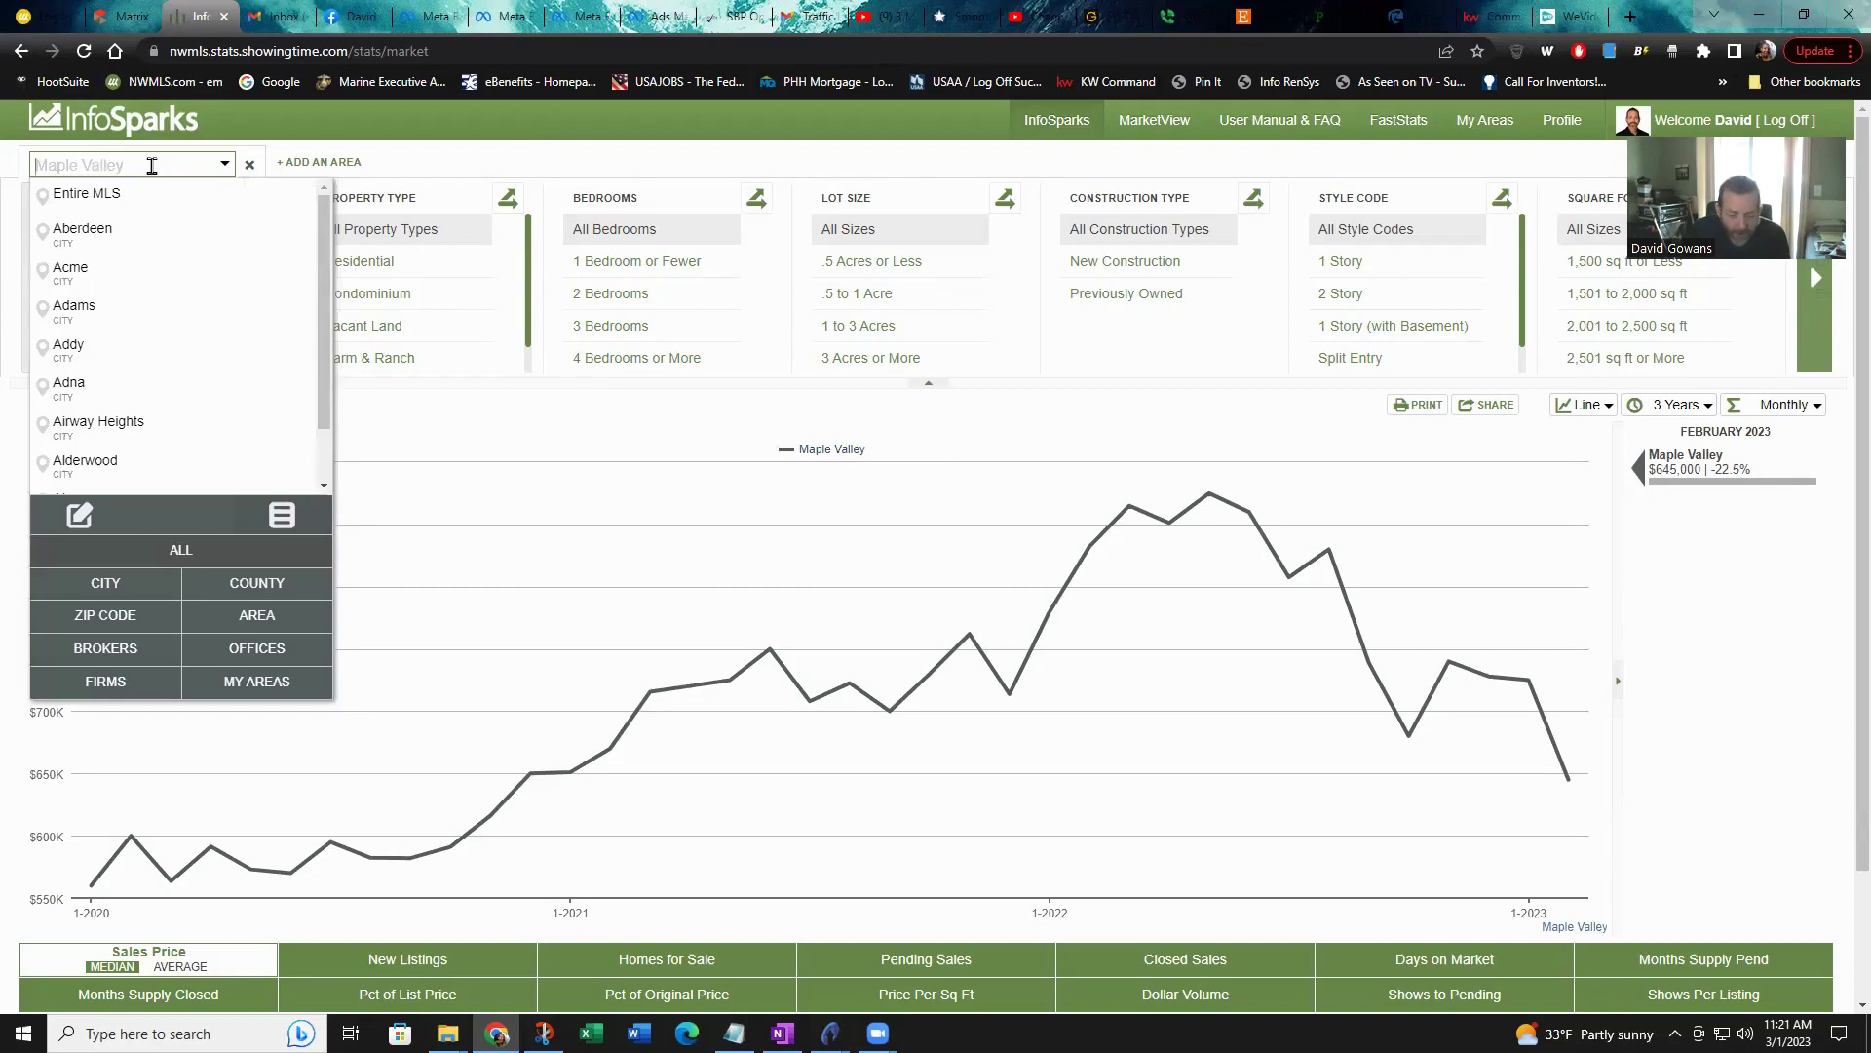
pyautogui.write('Lake')
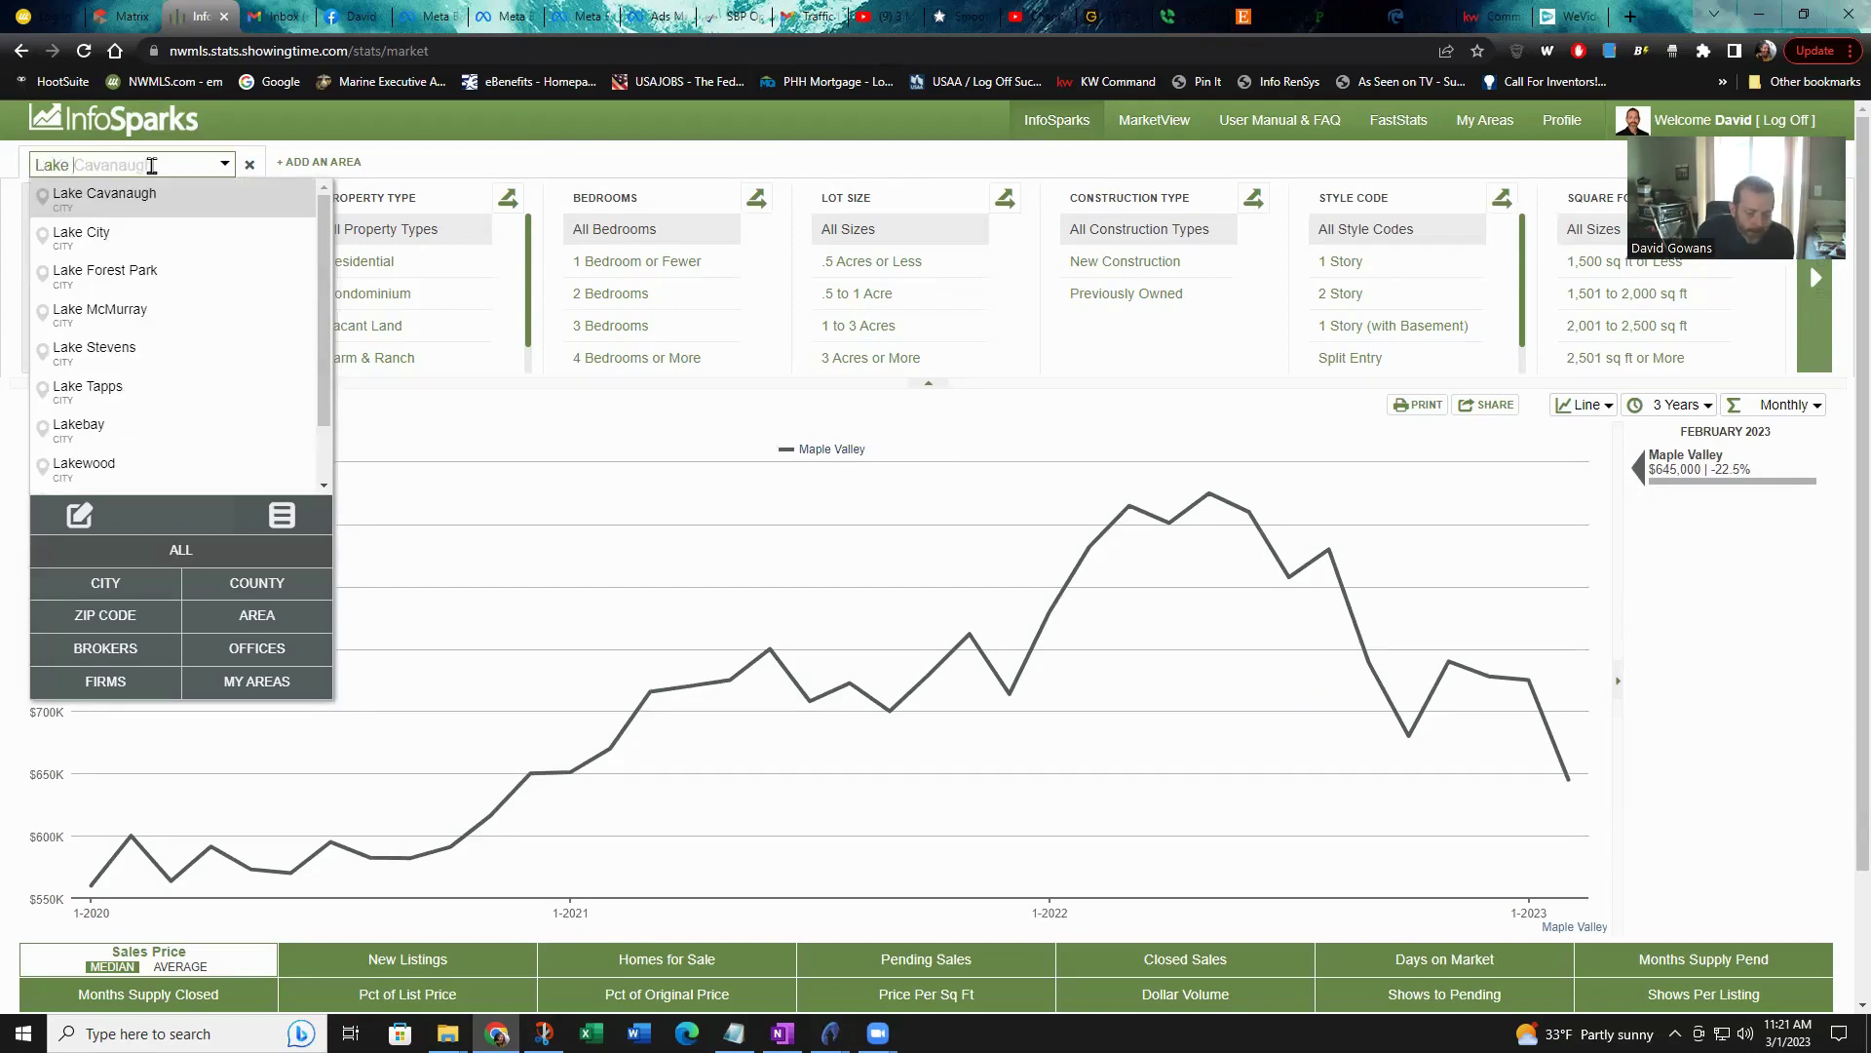
pyautogui.write(' tapps')
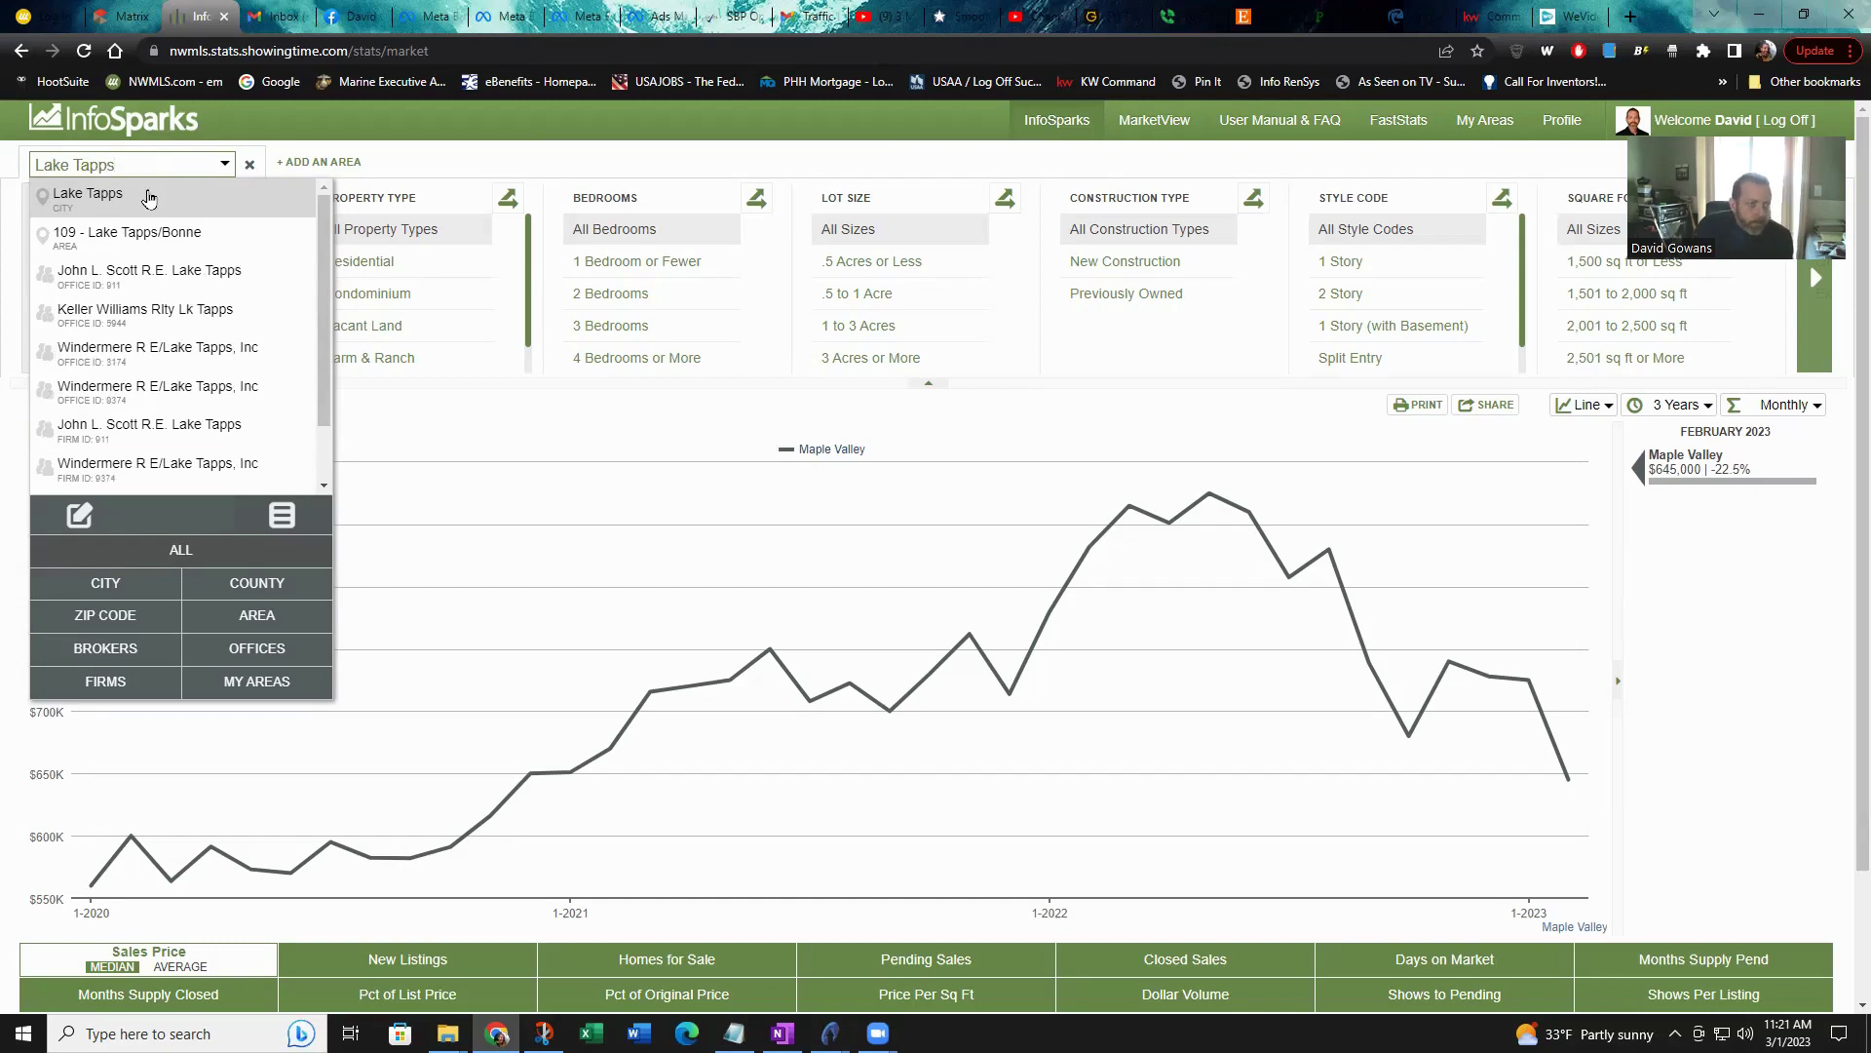
pyautogui.press('Down')
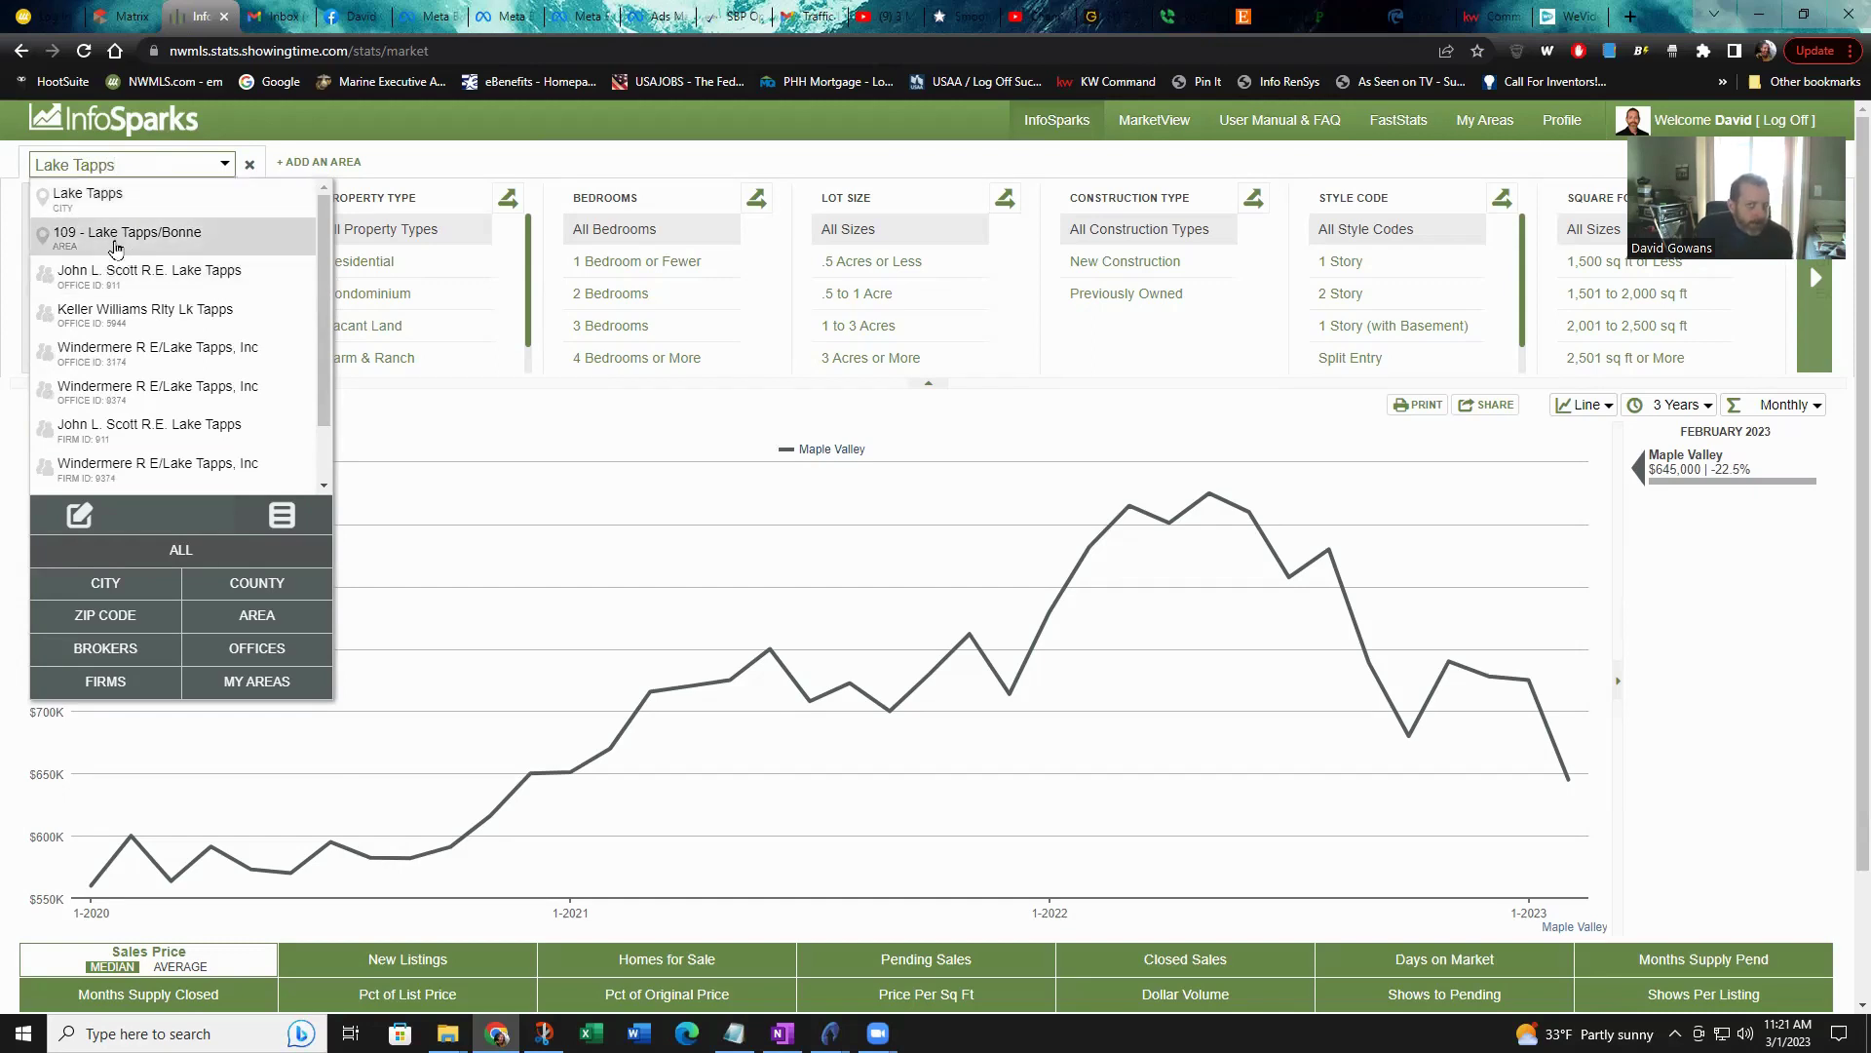
pyautogui.click(107, 192)
# - Add a second comparison area and set it to the city of Bonney Lake
pyautogui.click(310, 162)
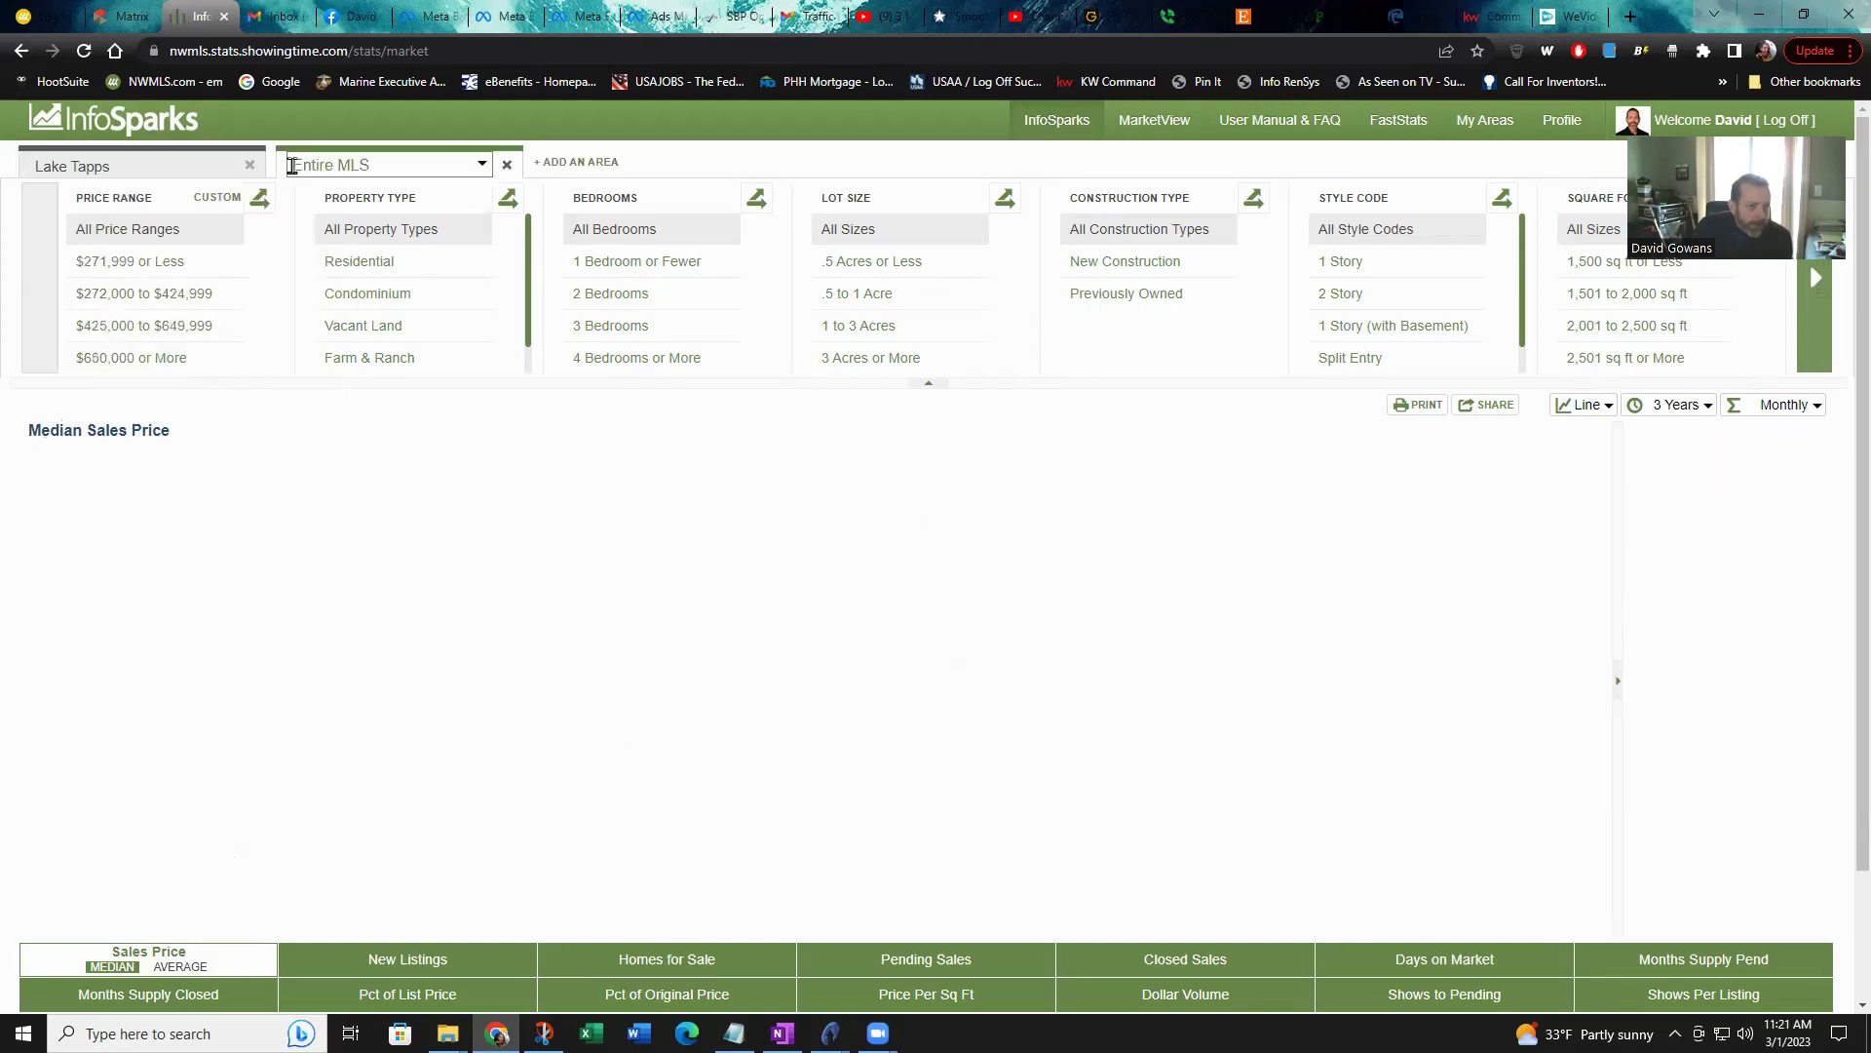
pyautogui.click(309, 164)
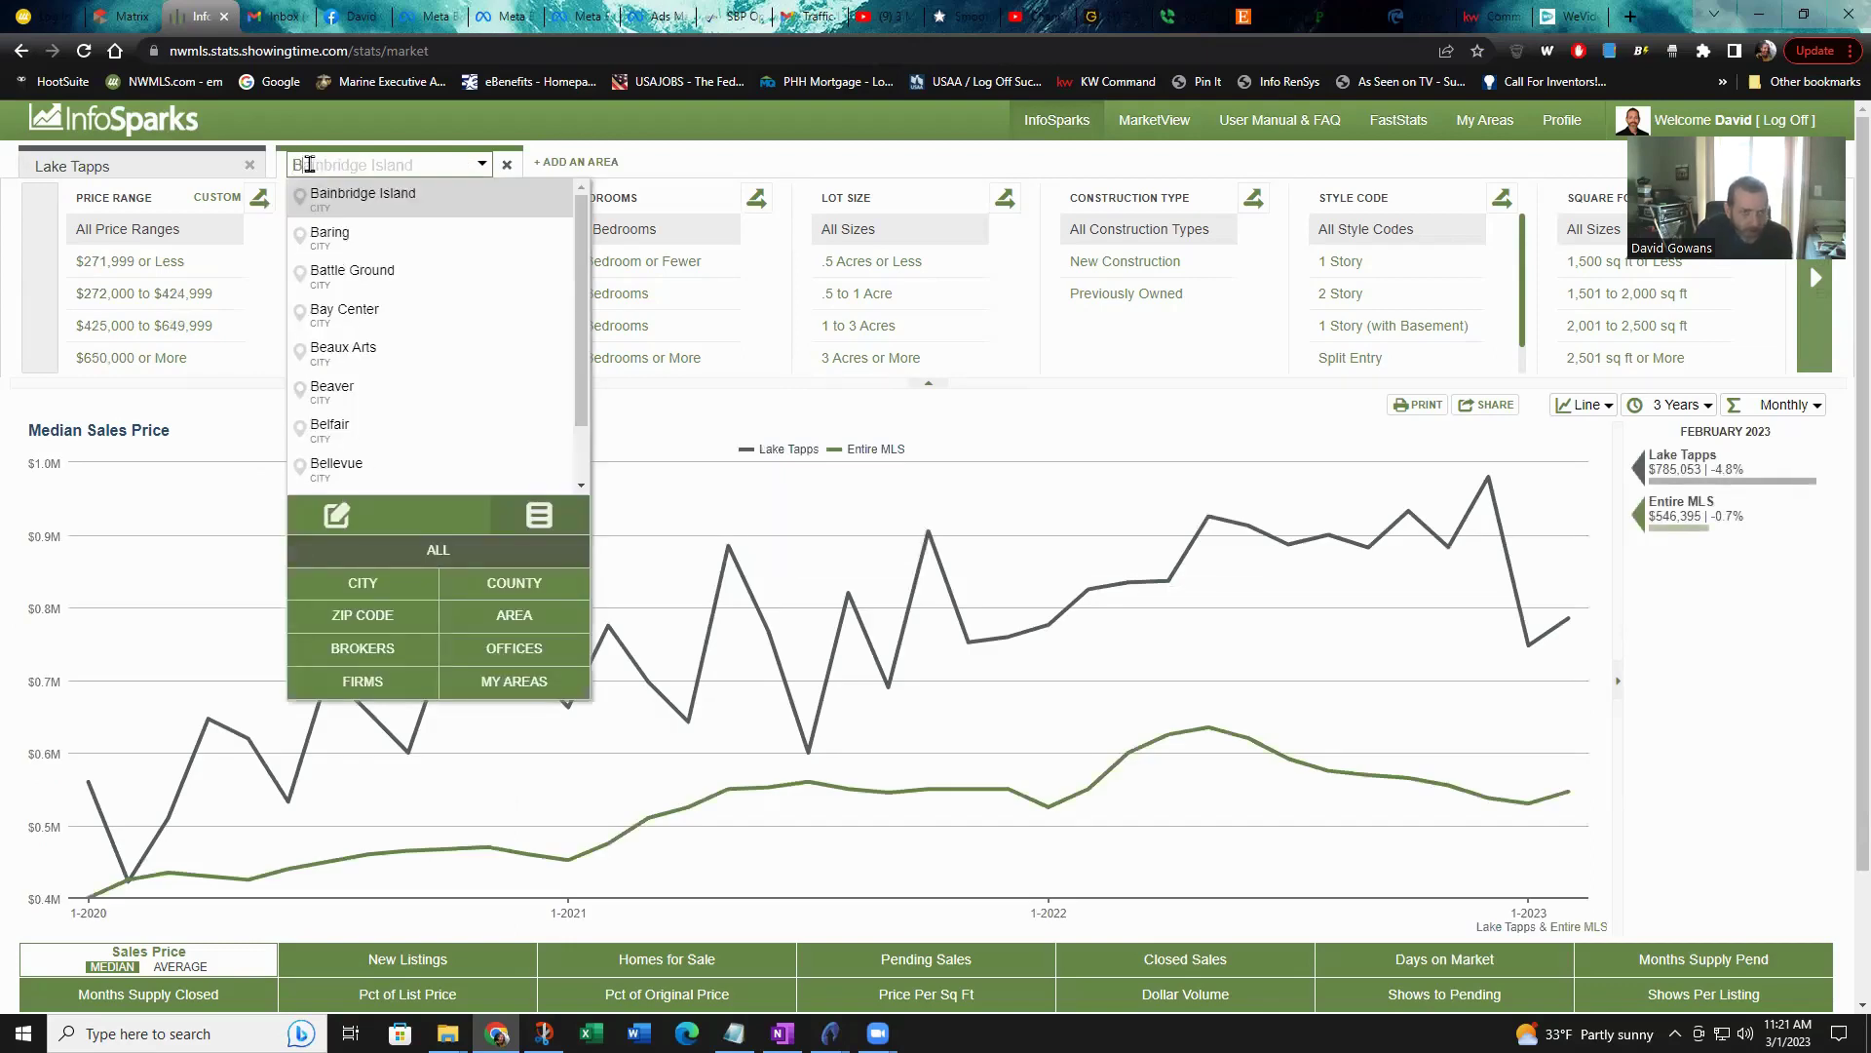
pyautogui.write('onney Lake')
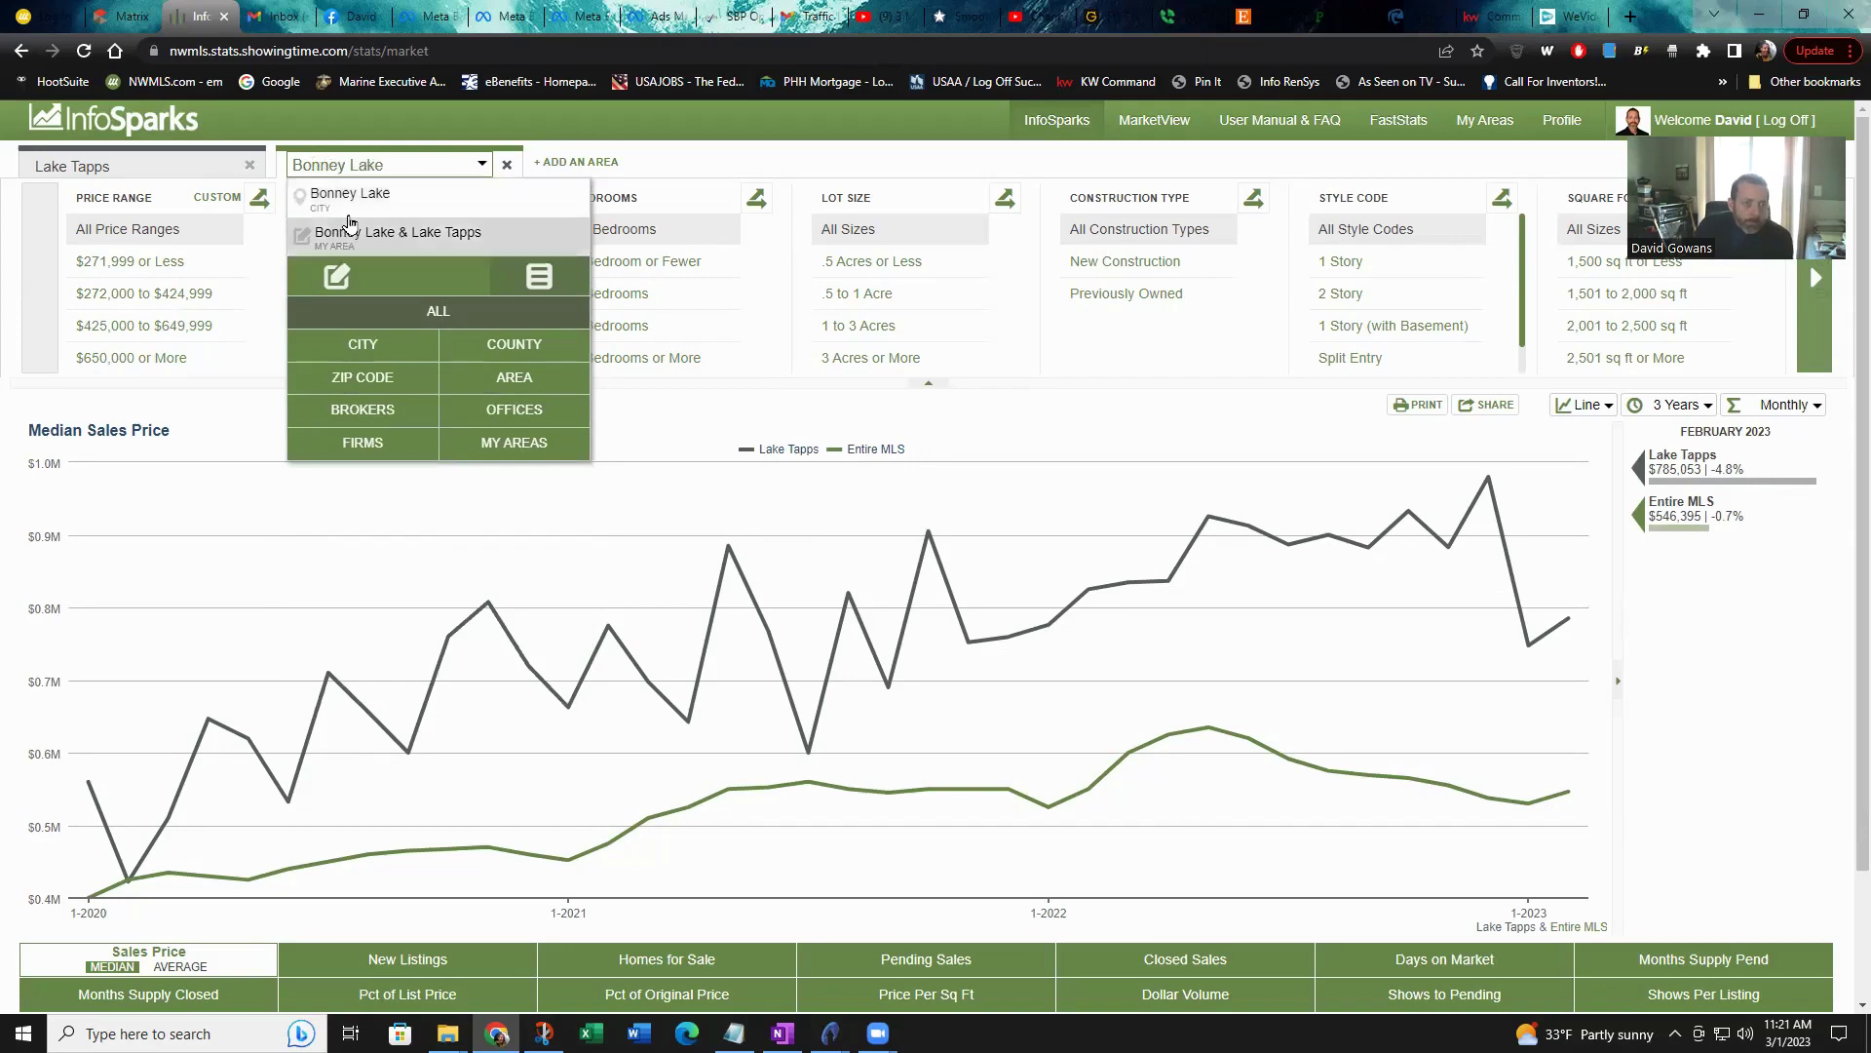
pyautogui.click(351, 200)
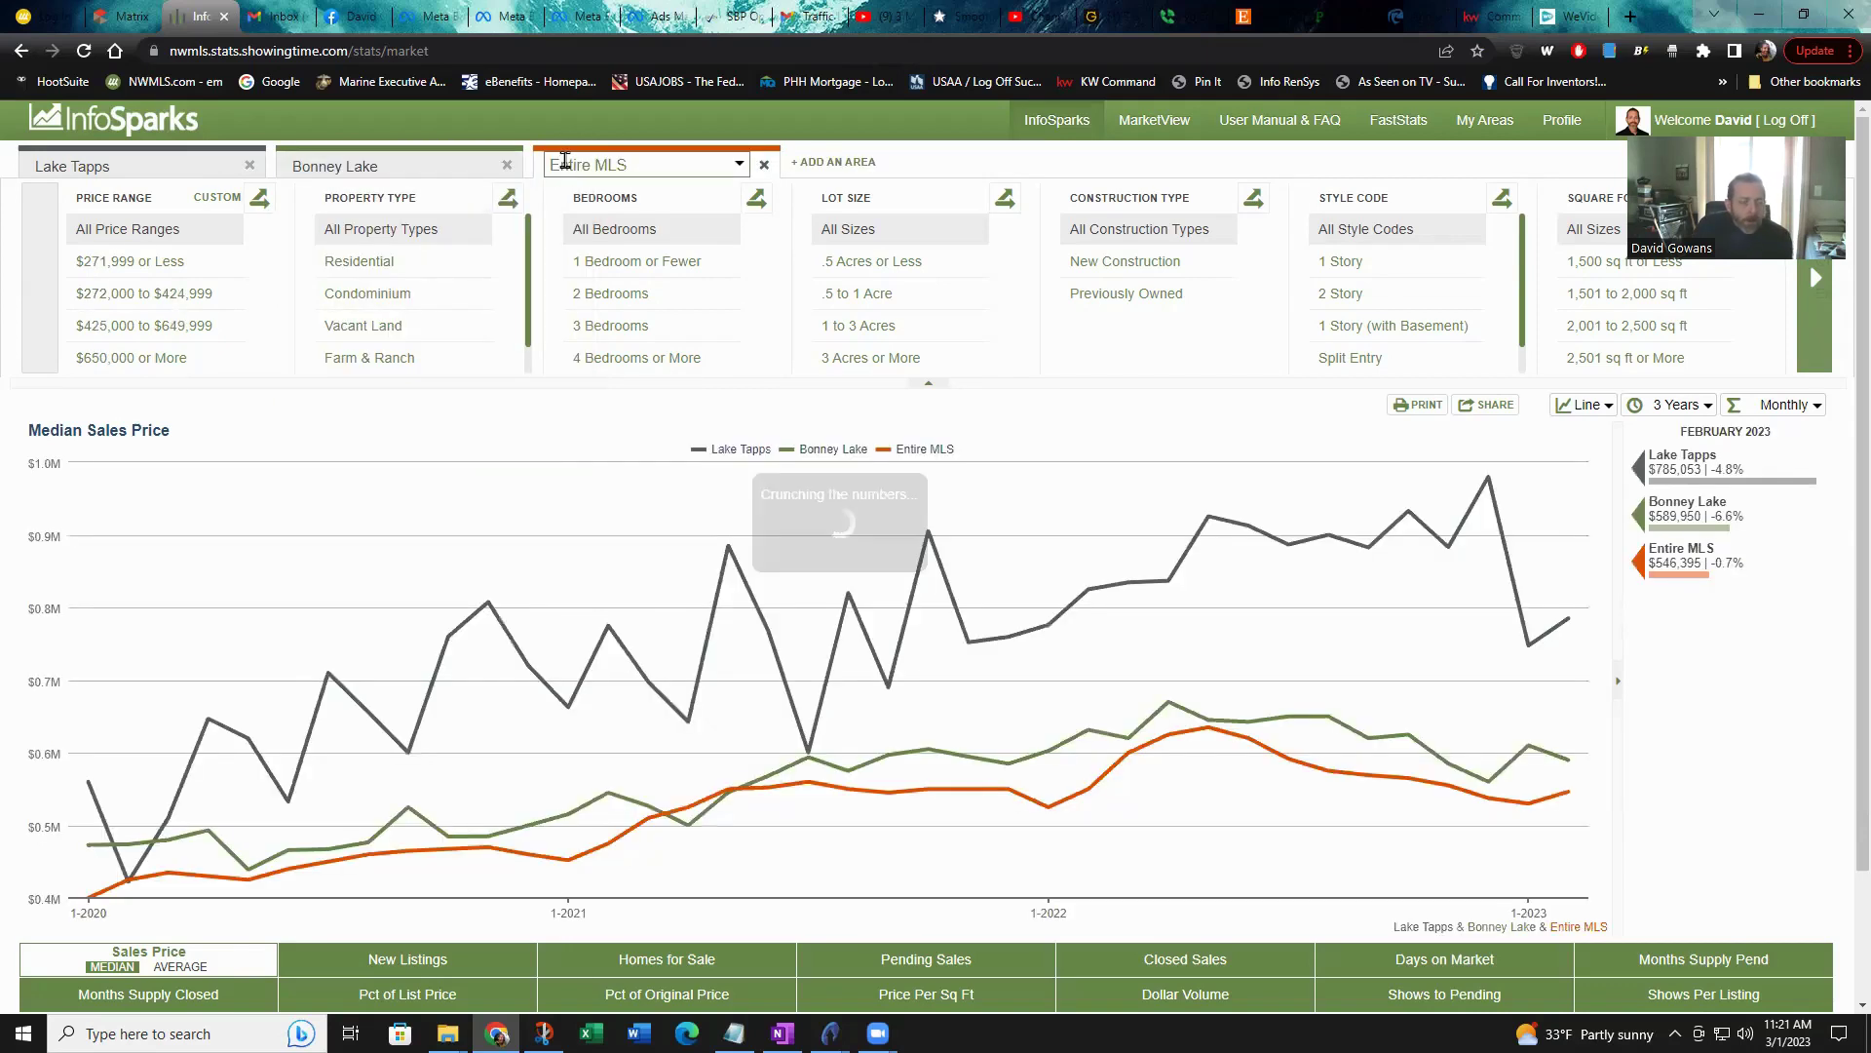
# - Set the third comparison area to the 111 - Buckley/South Prairie area
pyautogui.click(565, 160)
pyautogui.write('B')
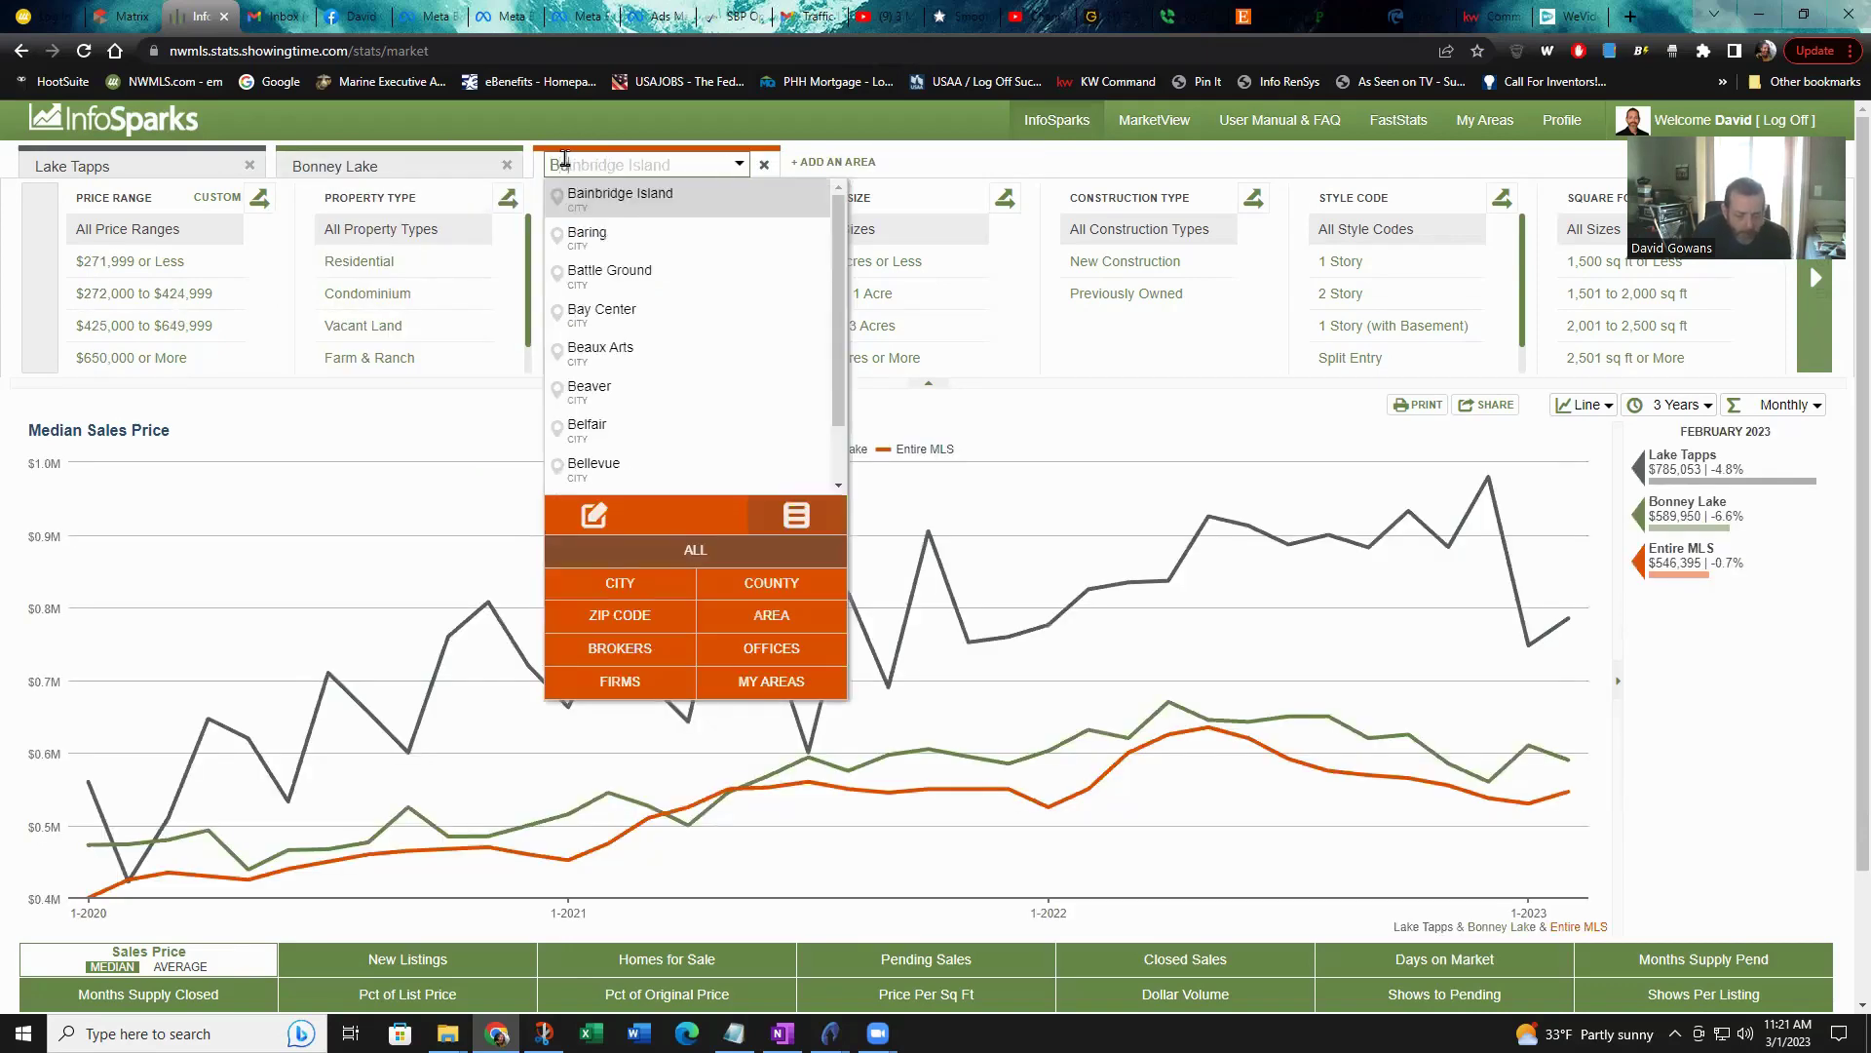
pyautogui.write('uckley')
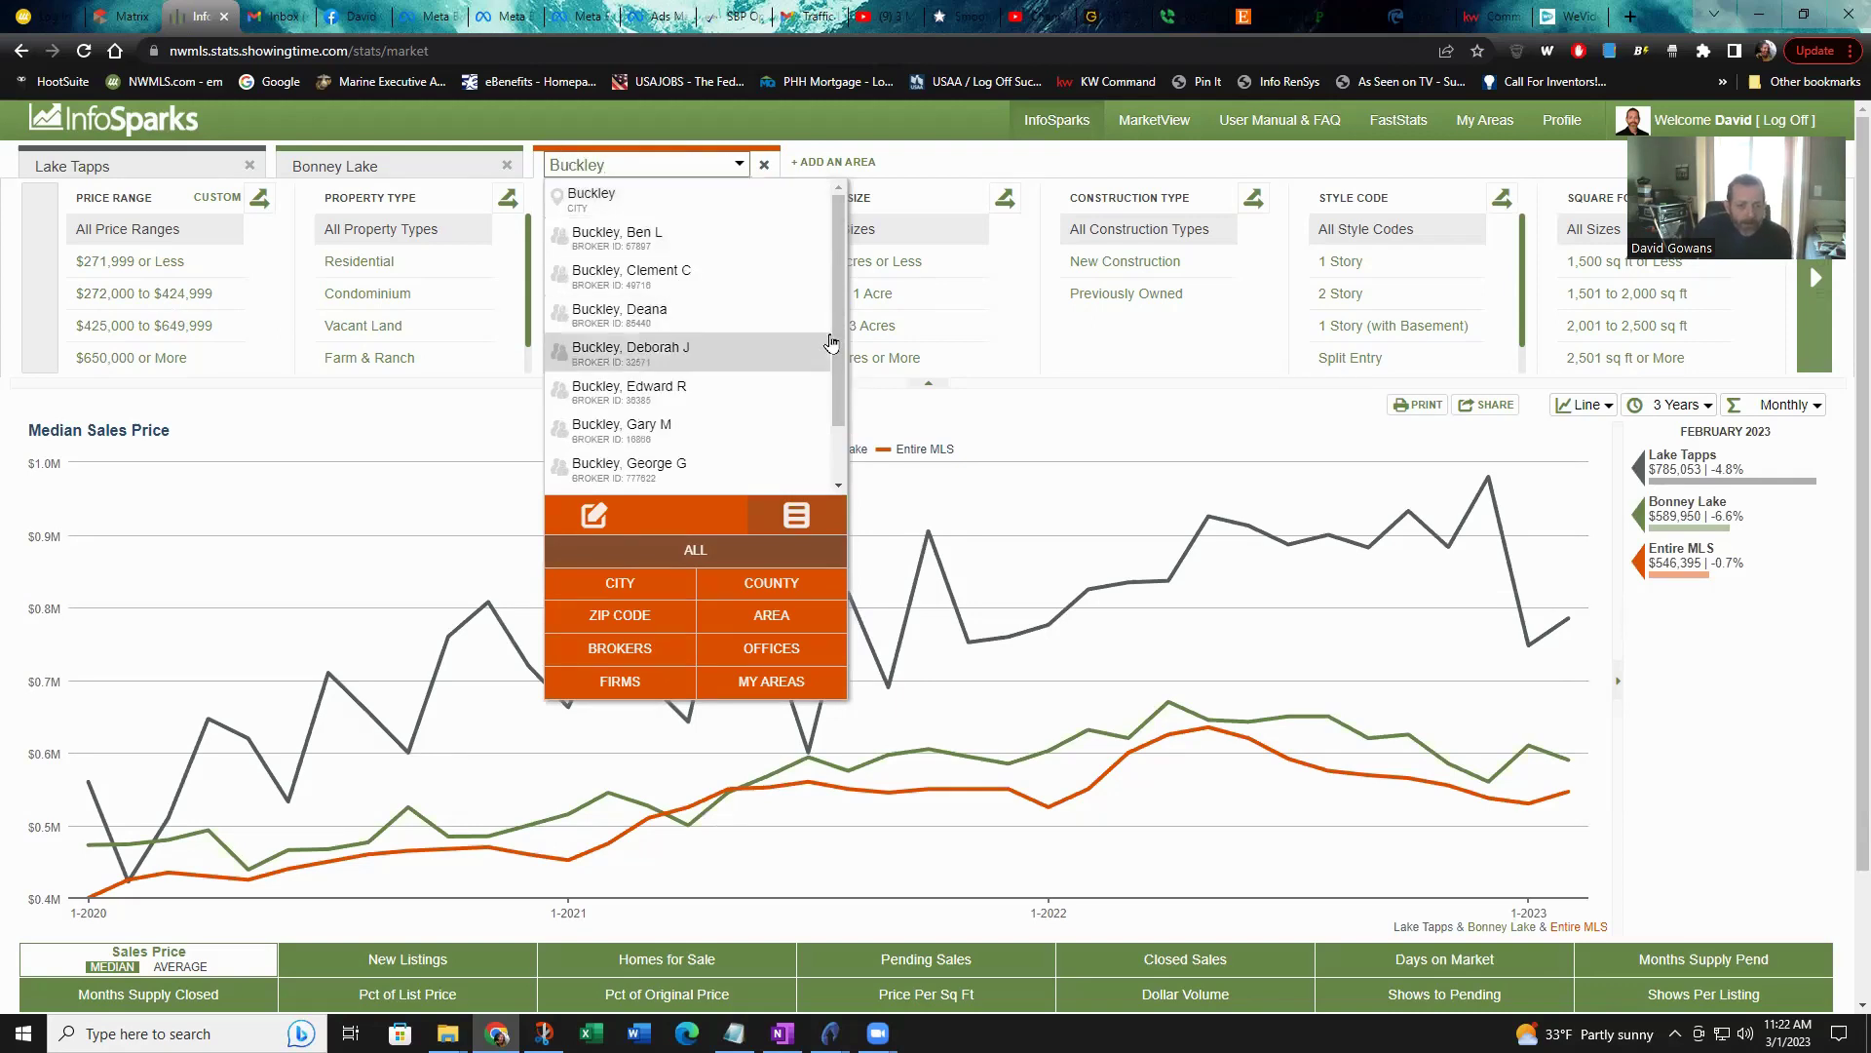
pyautogui.scroll(-2, 840, 346)
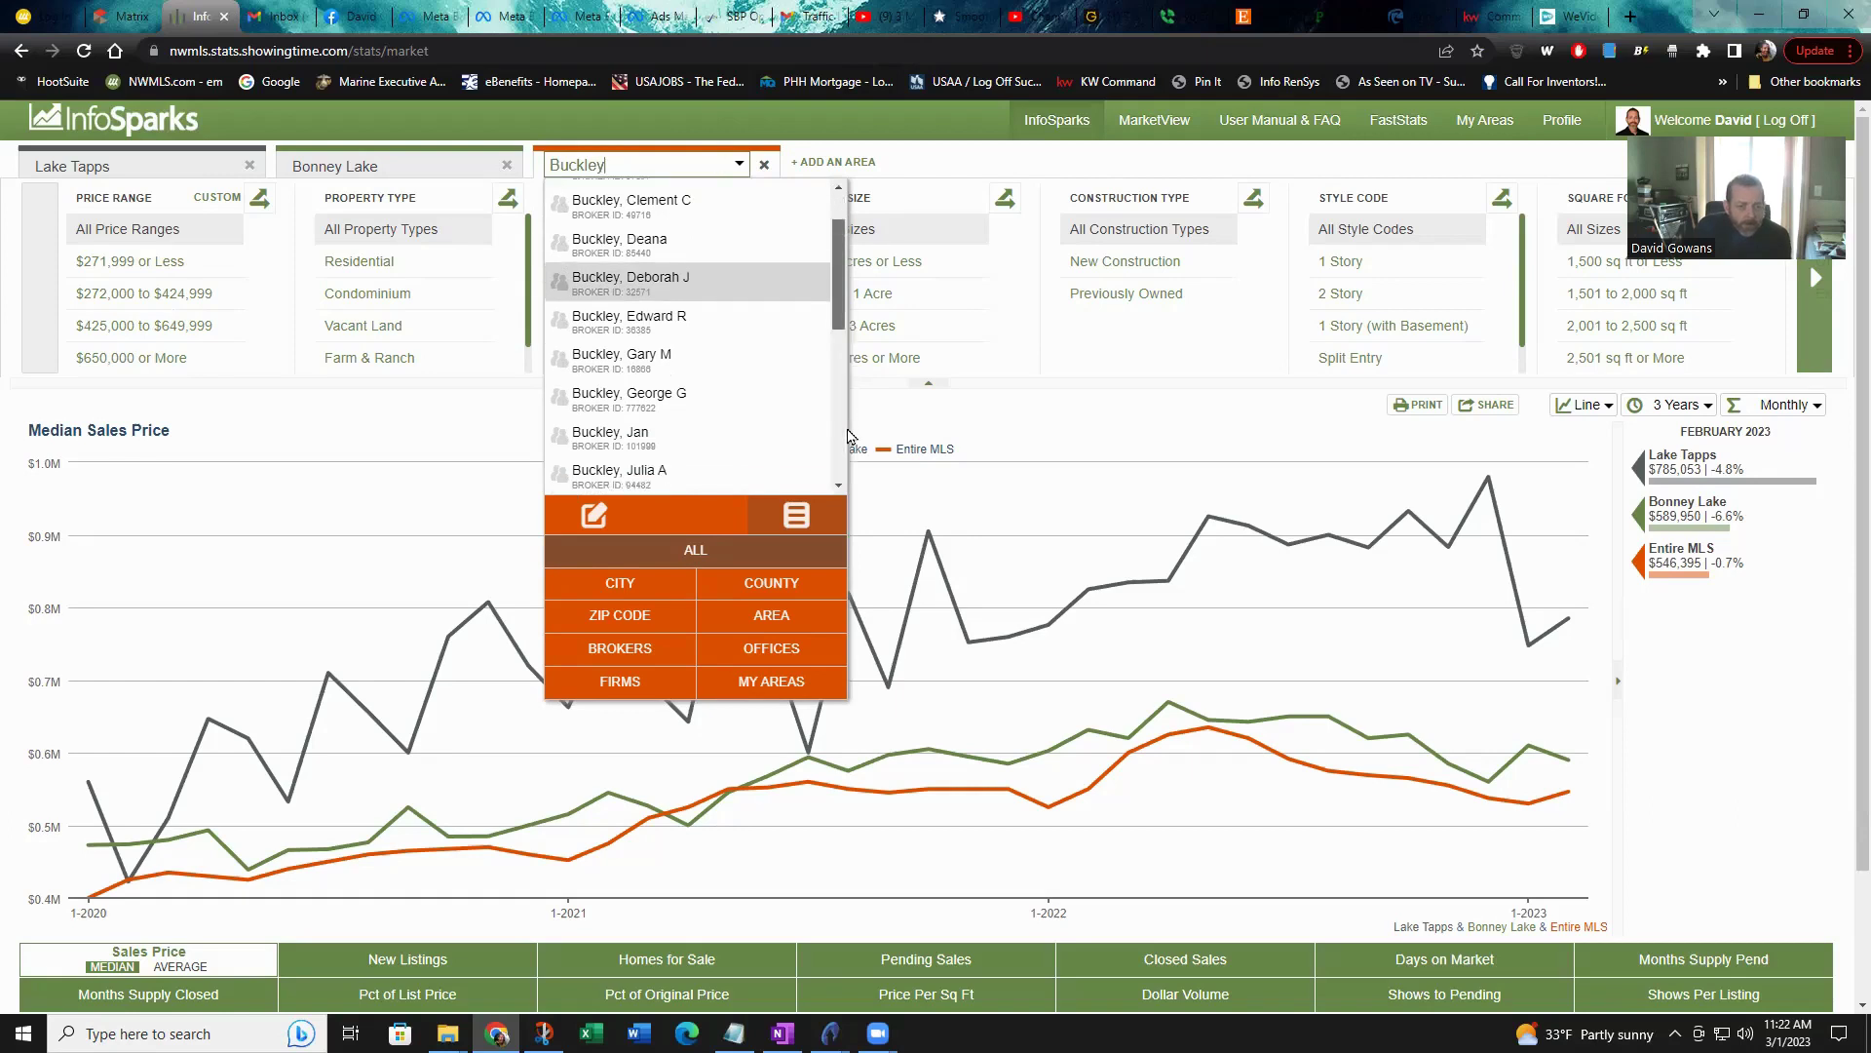
pyautogui.moveTo(835, 318); pyautogui.dragTo(847, 473)
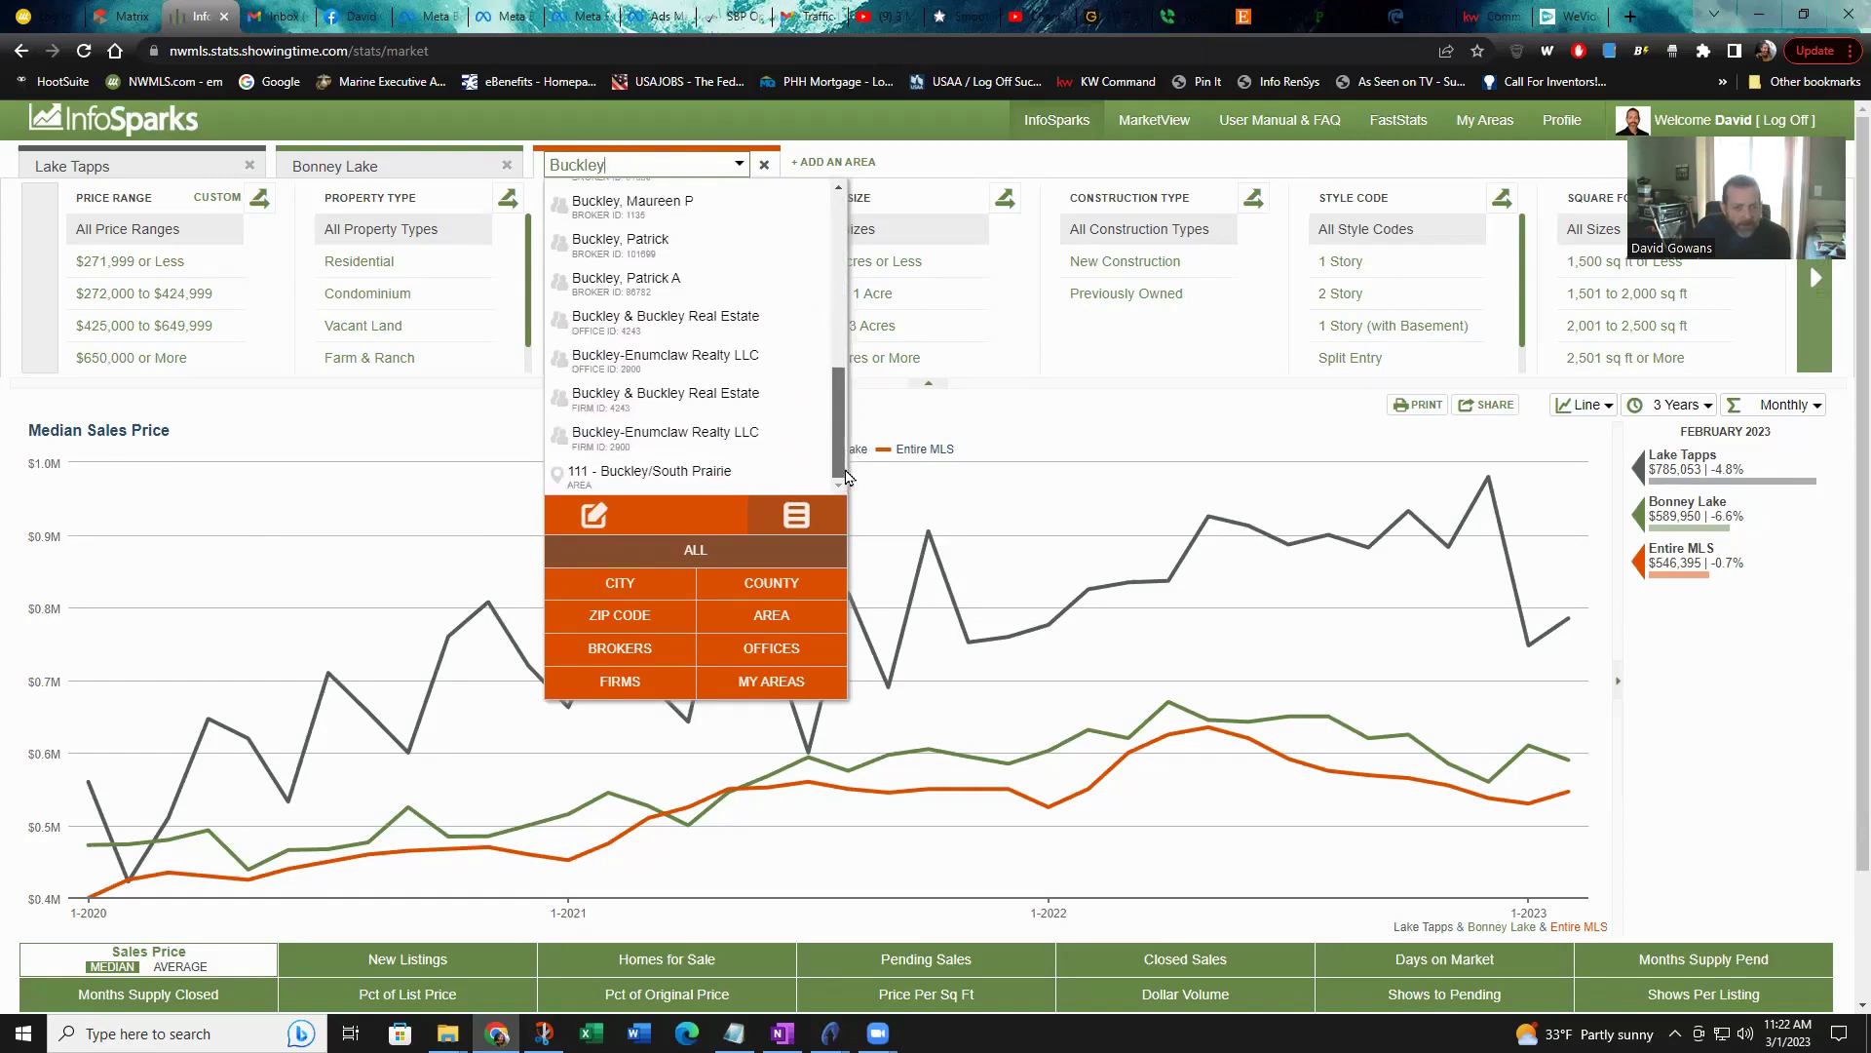
pyautogui.click(758, 476)
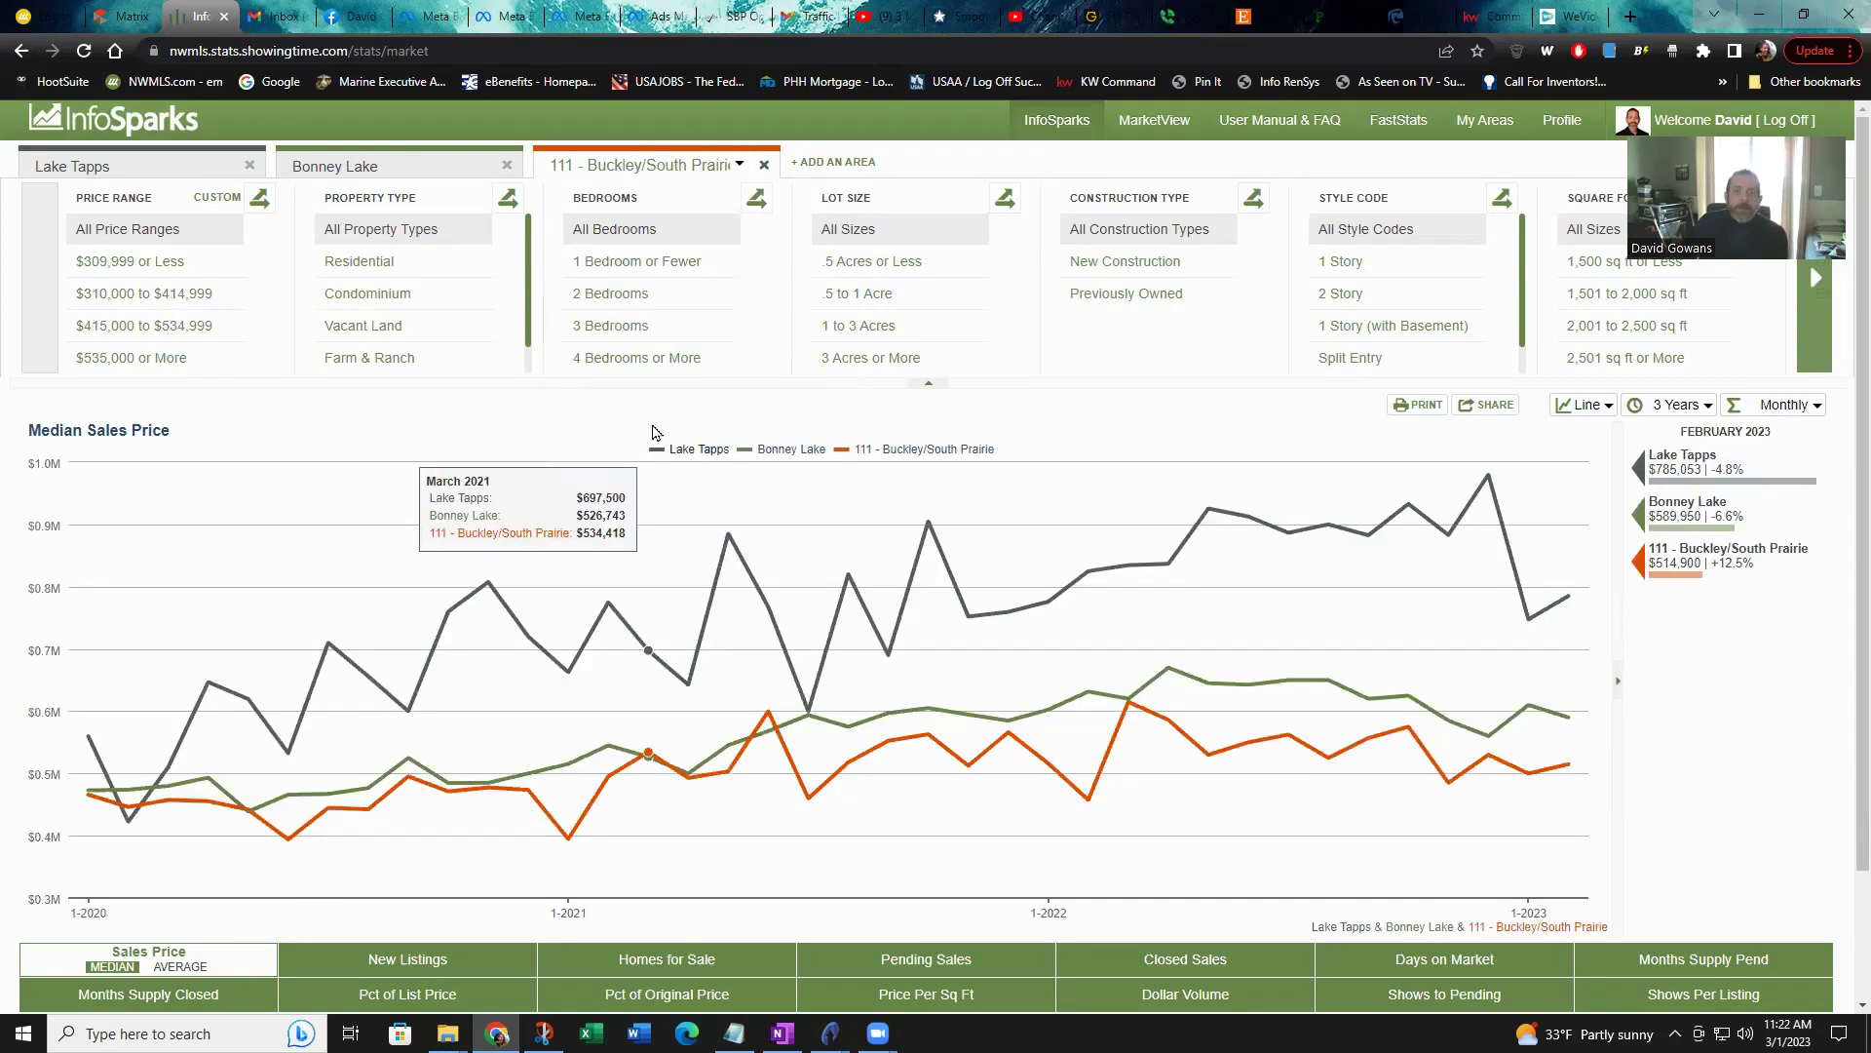
# - Add a fourth comparison area and set it to the city of Sumner
pyautogui.click(835, 162)
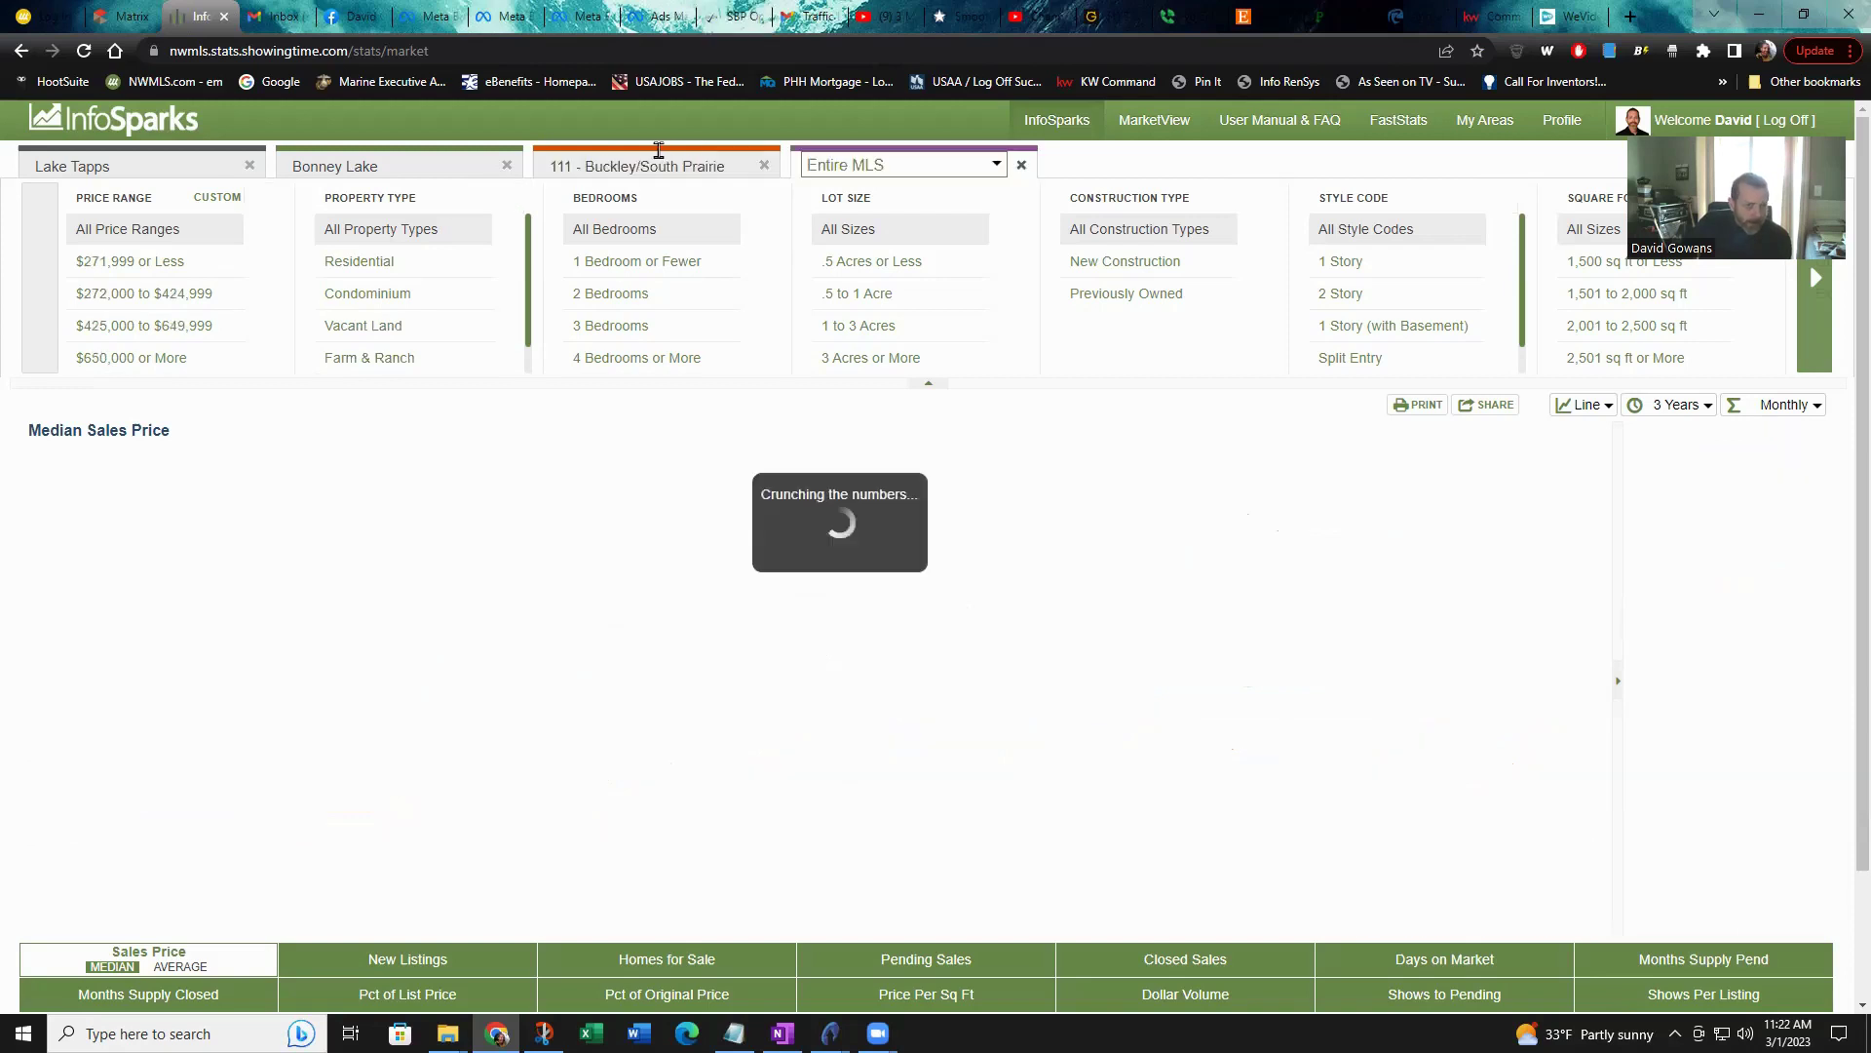
pyautogui.click(845, 170)
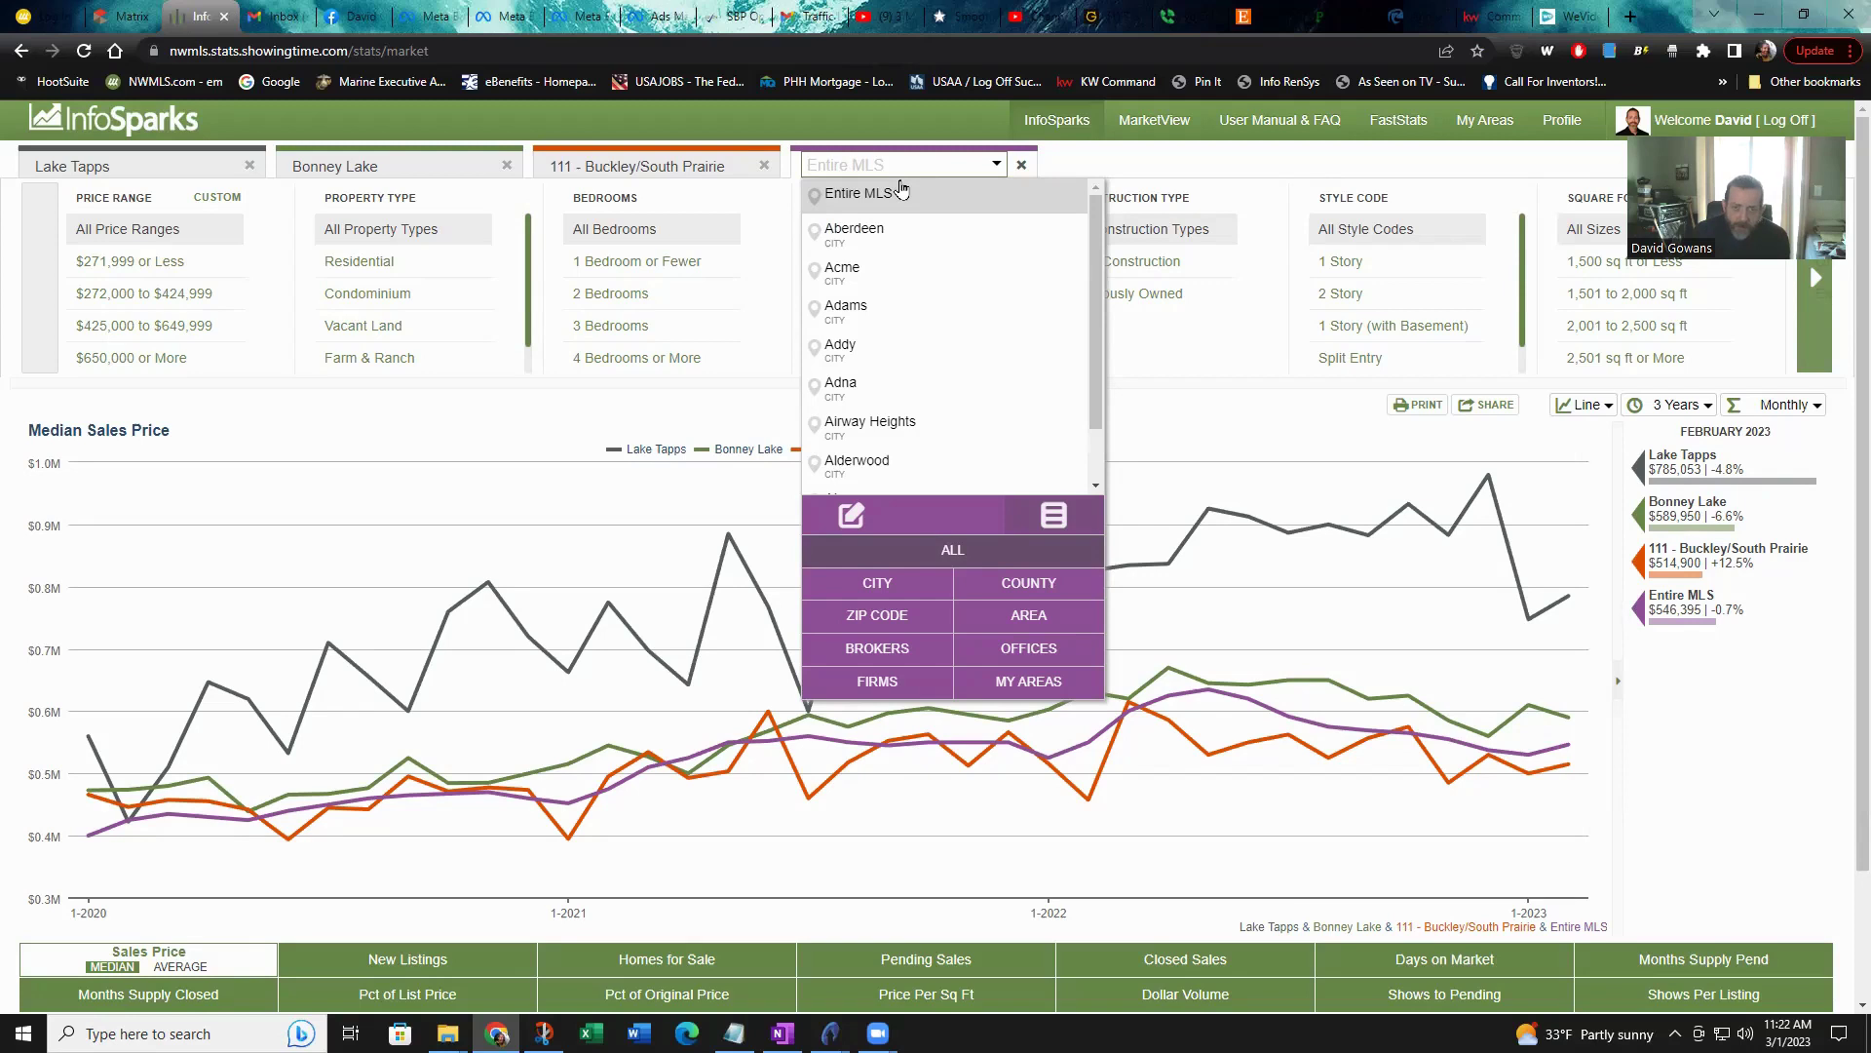
pyautogui.write('Sumner')
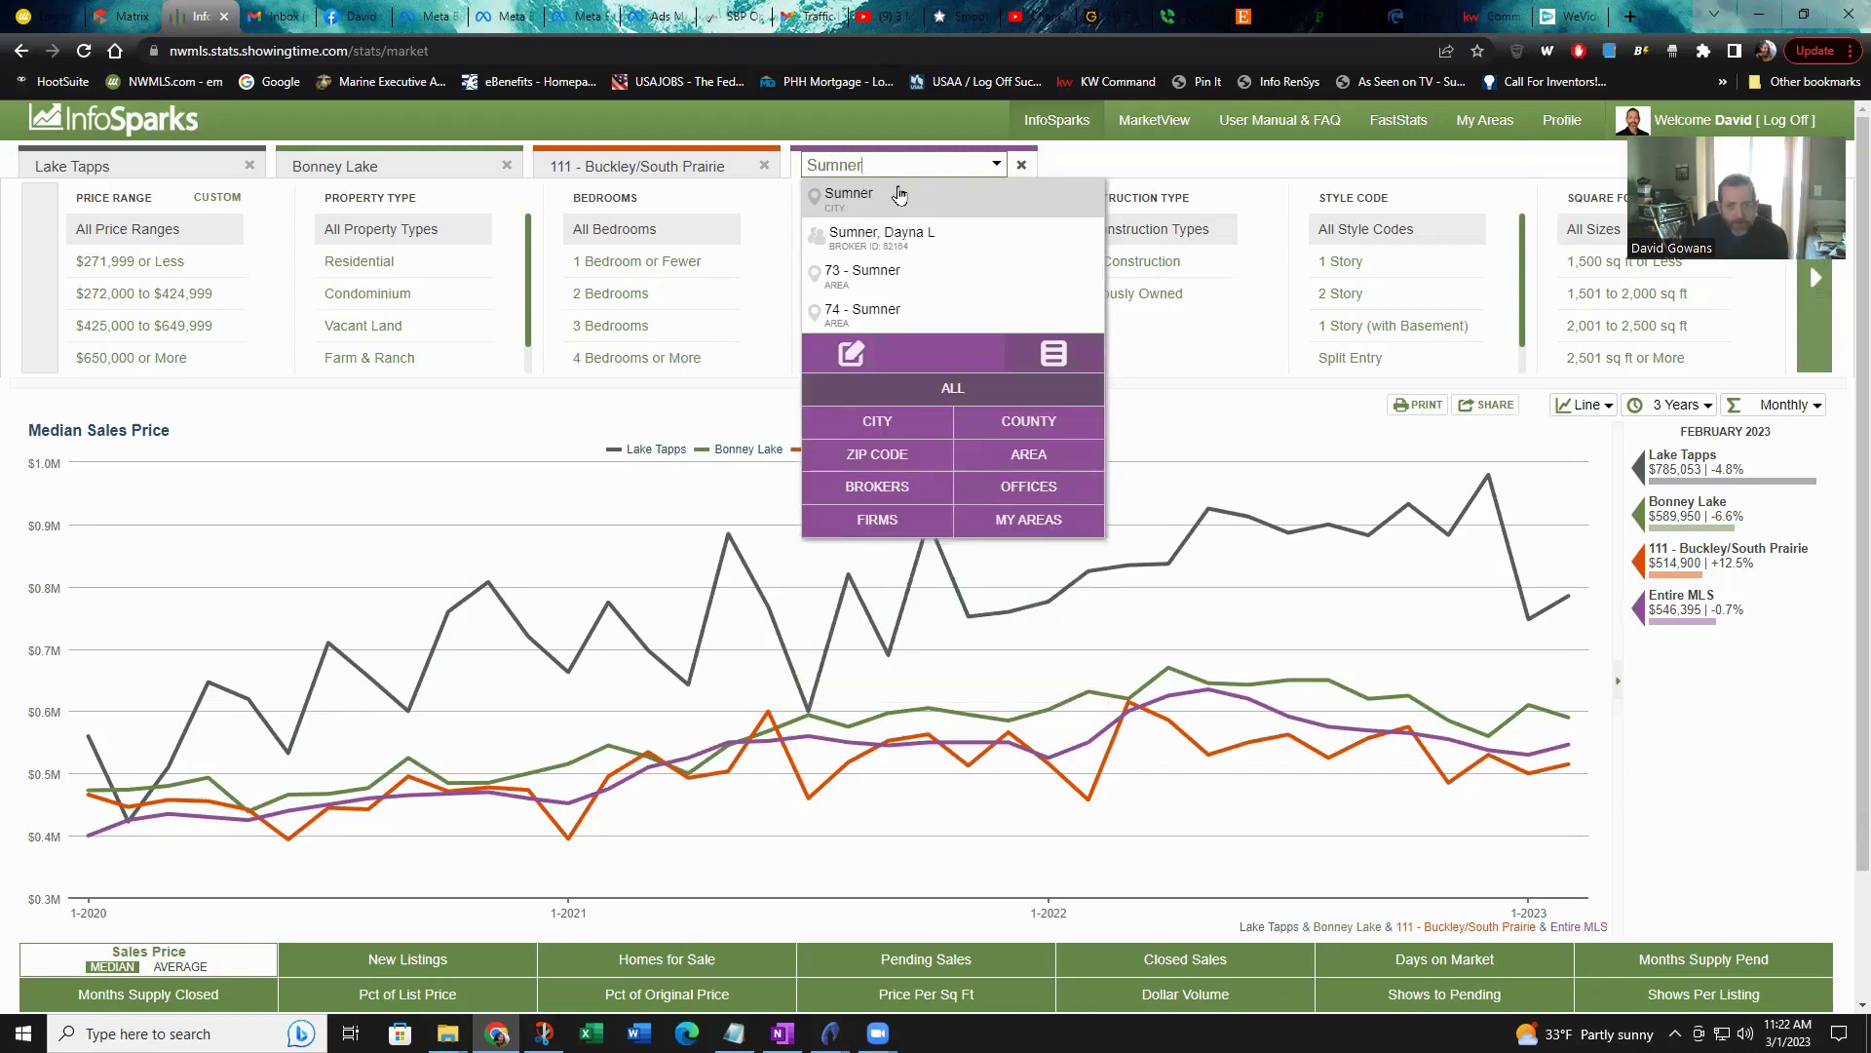
pyautogui.click(886, 205)
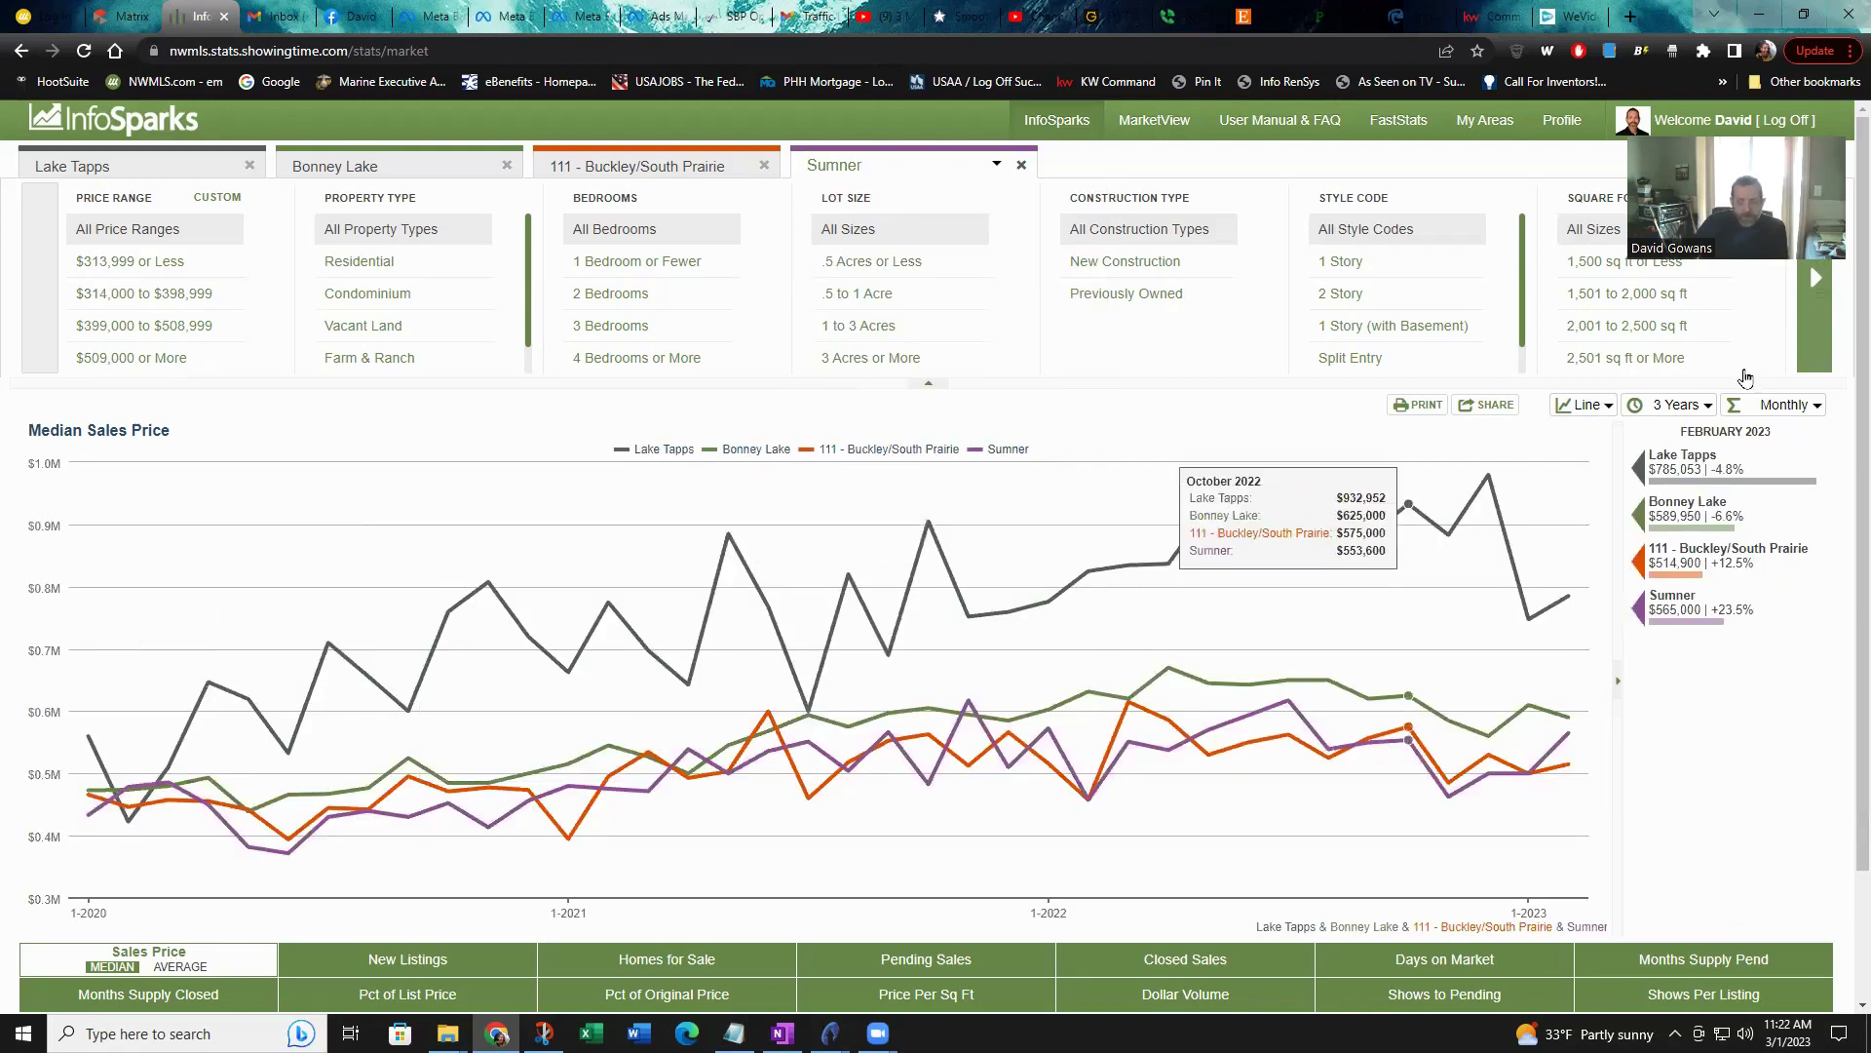
# - Extend the median sales price chart to 10 years and smooth it with rolling 3-month data points
pyautogui.click(1707, 402)
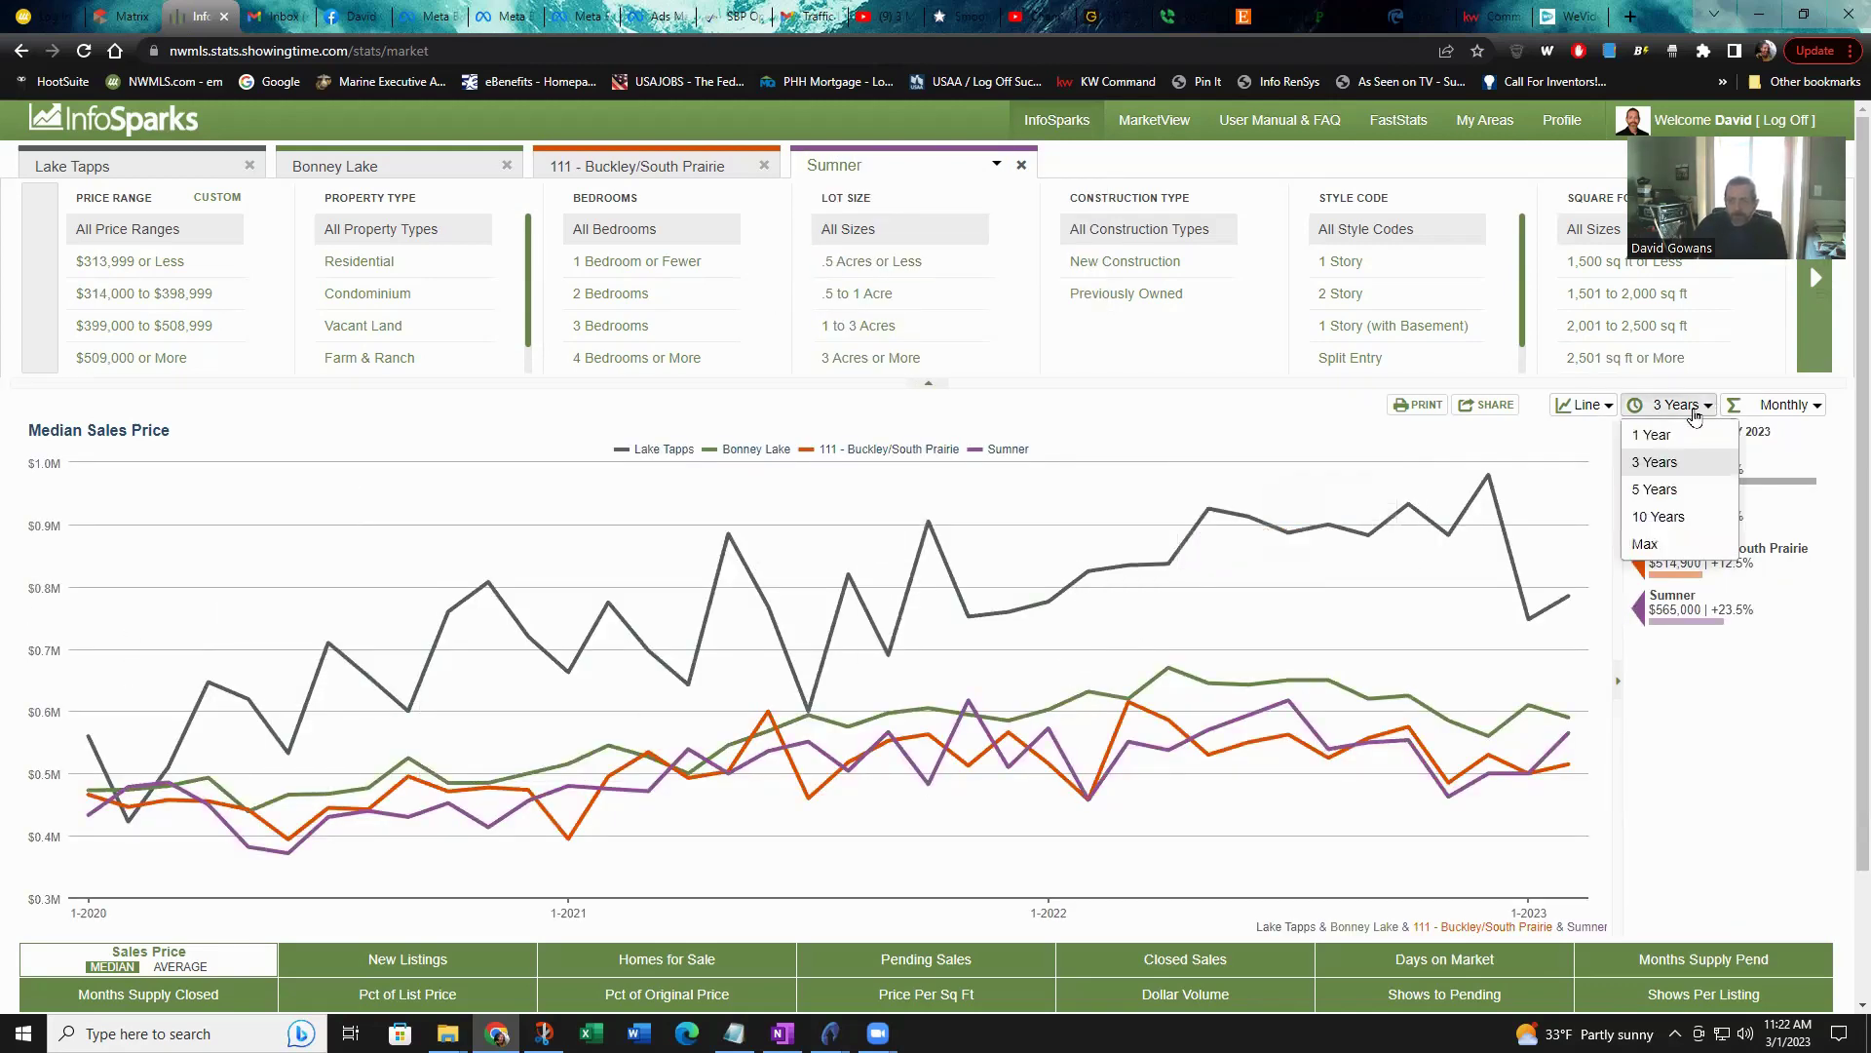
pyautogui.click(1674, 514)
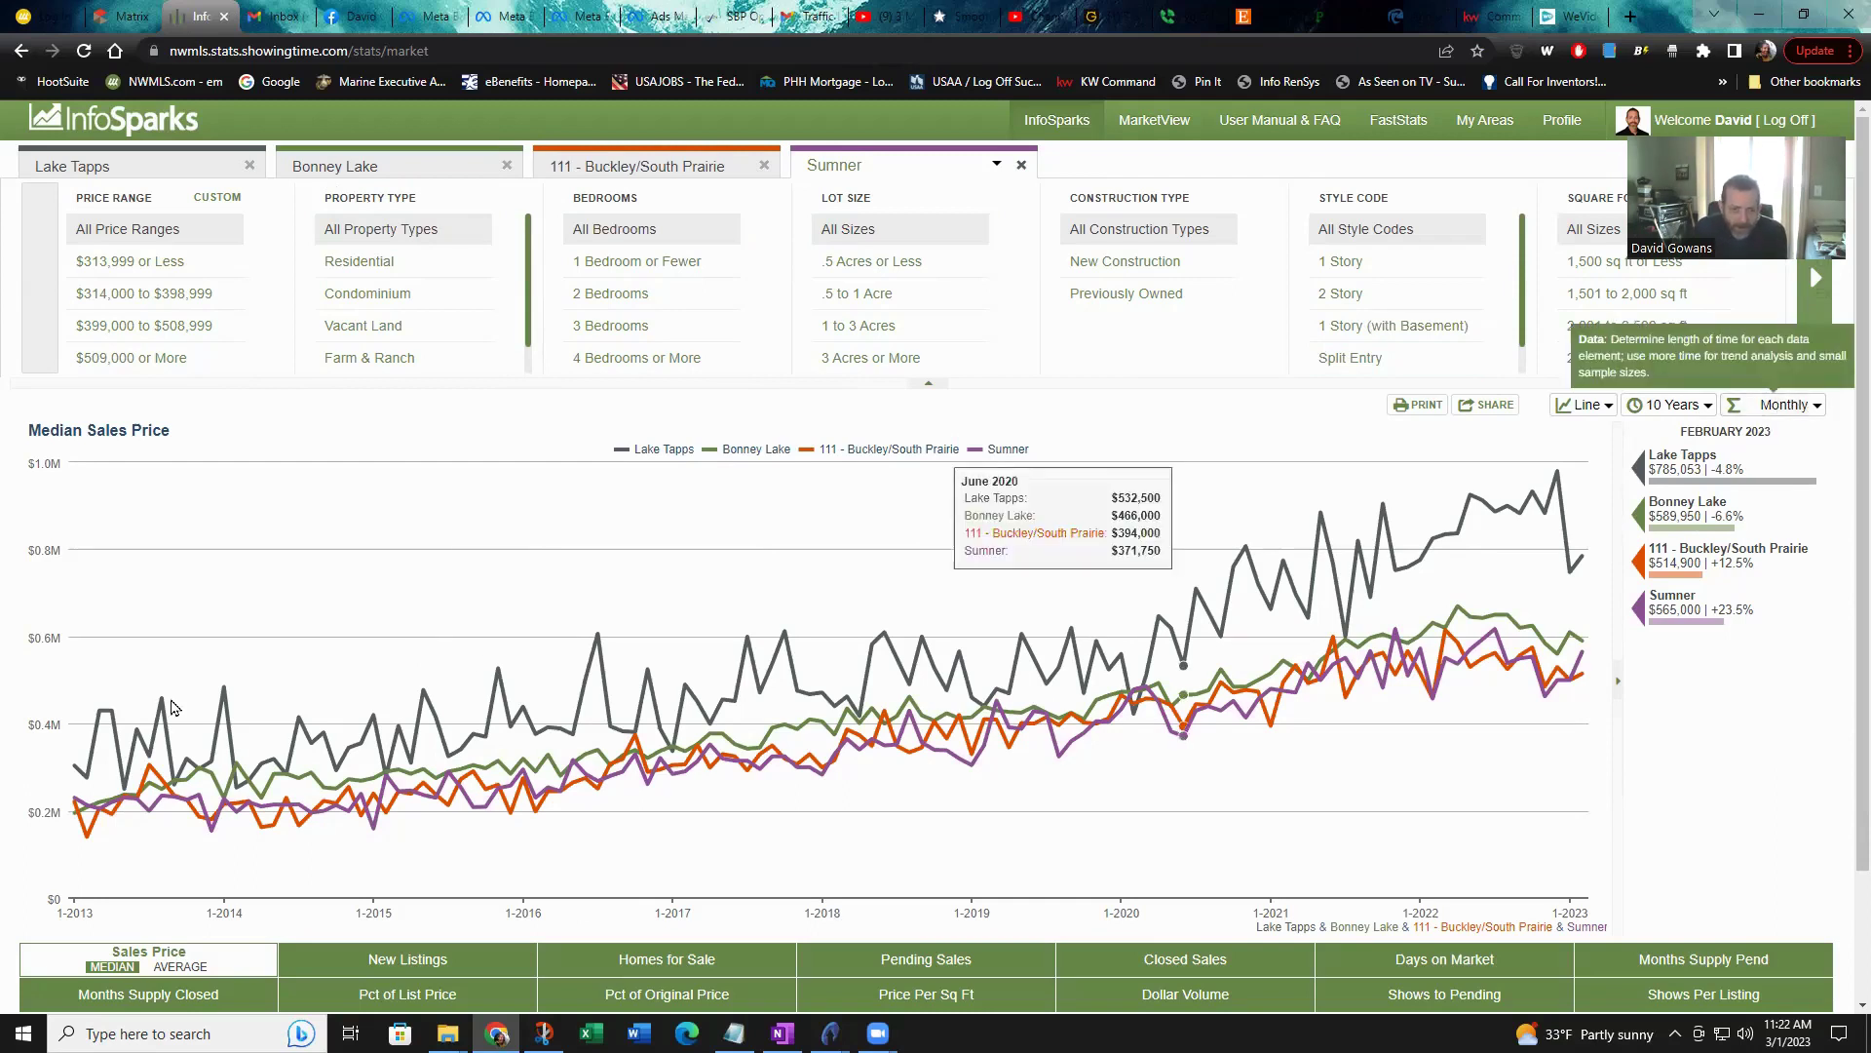
pyautogui.click(1784, 405)
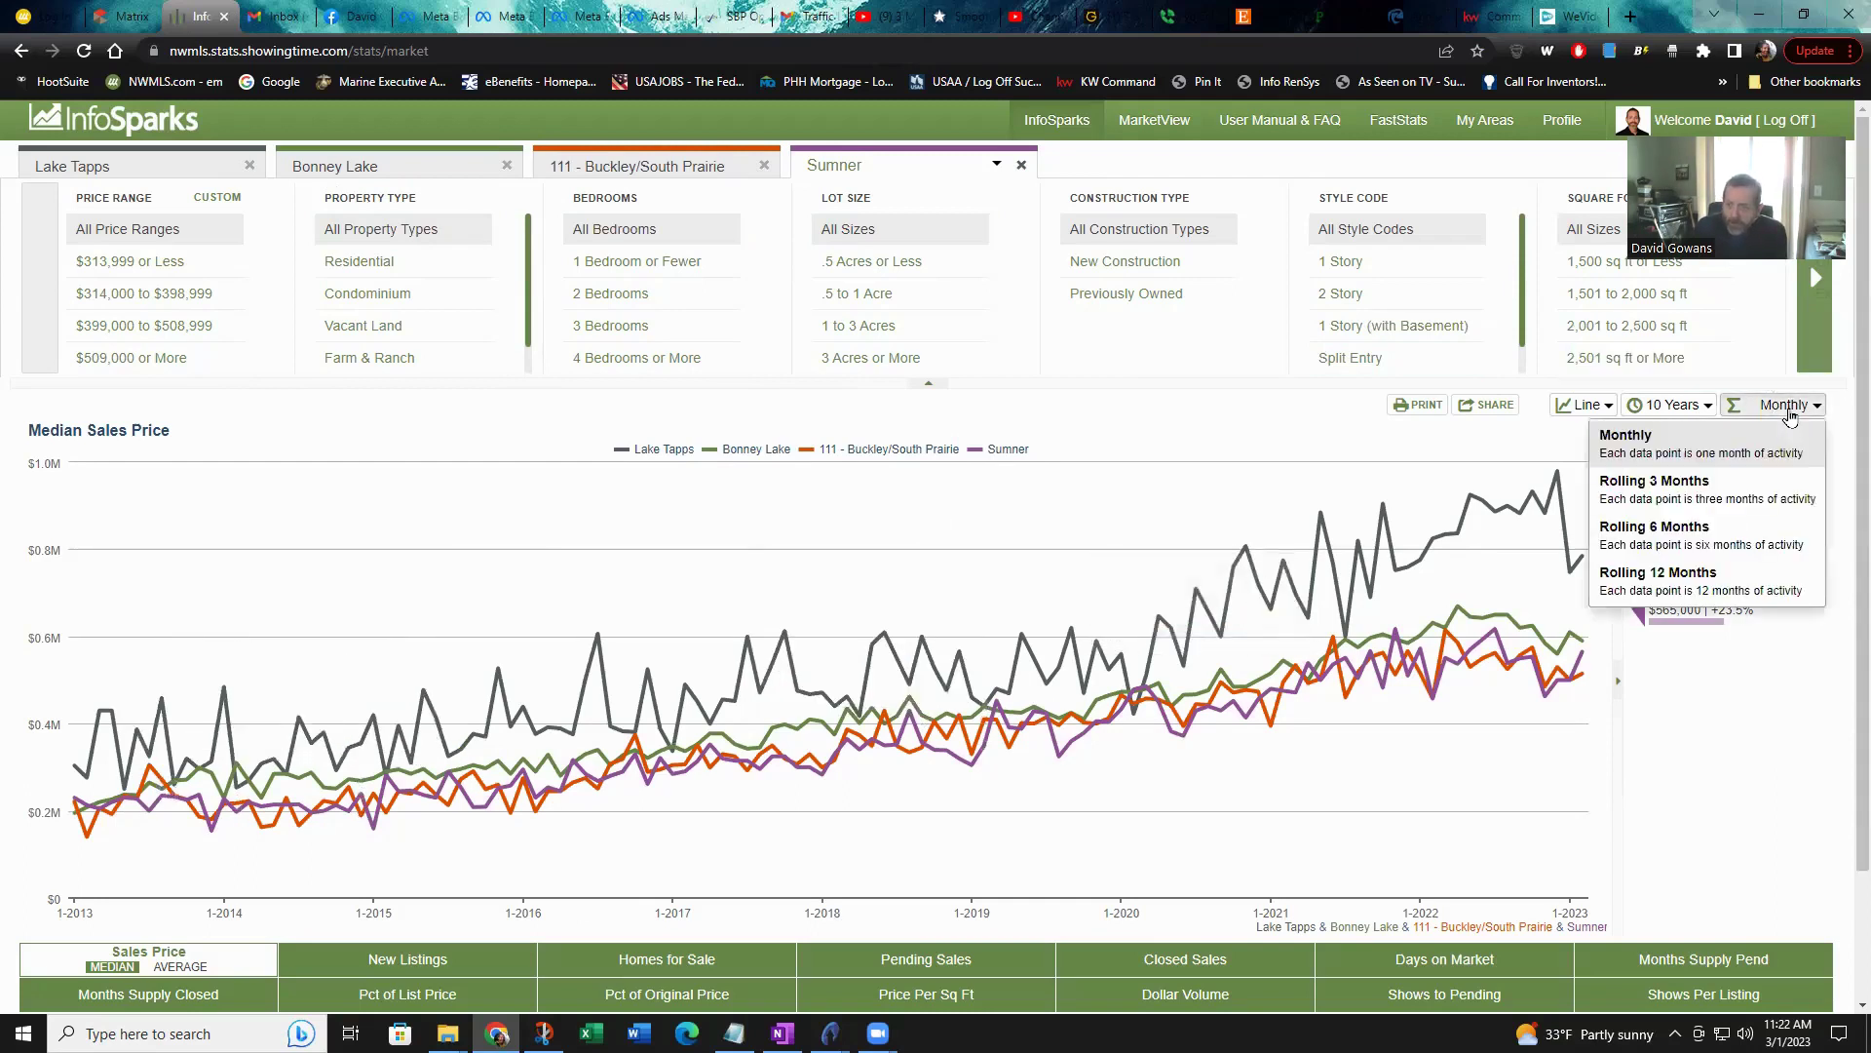
pyautogui.click(1760, 505)
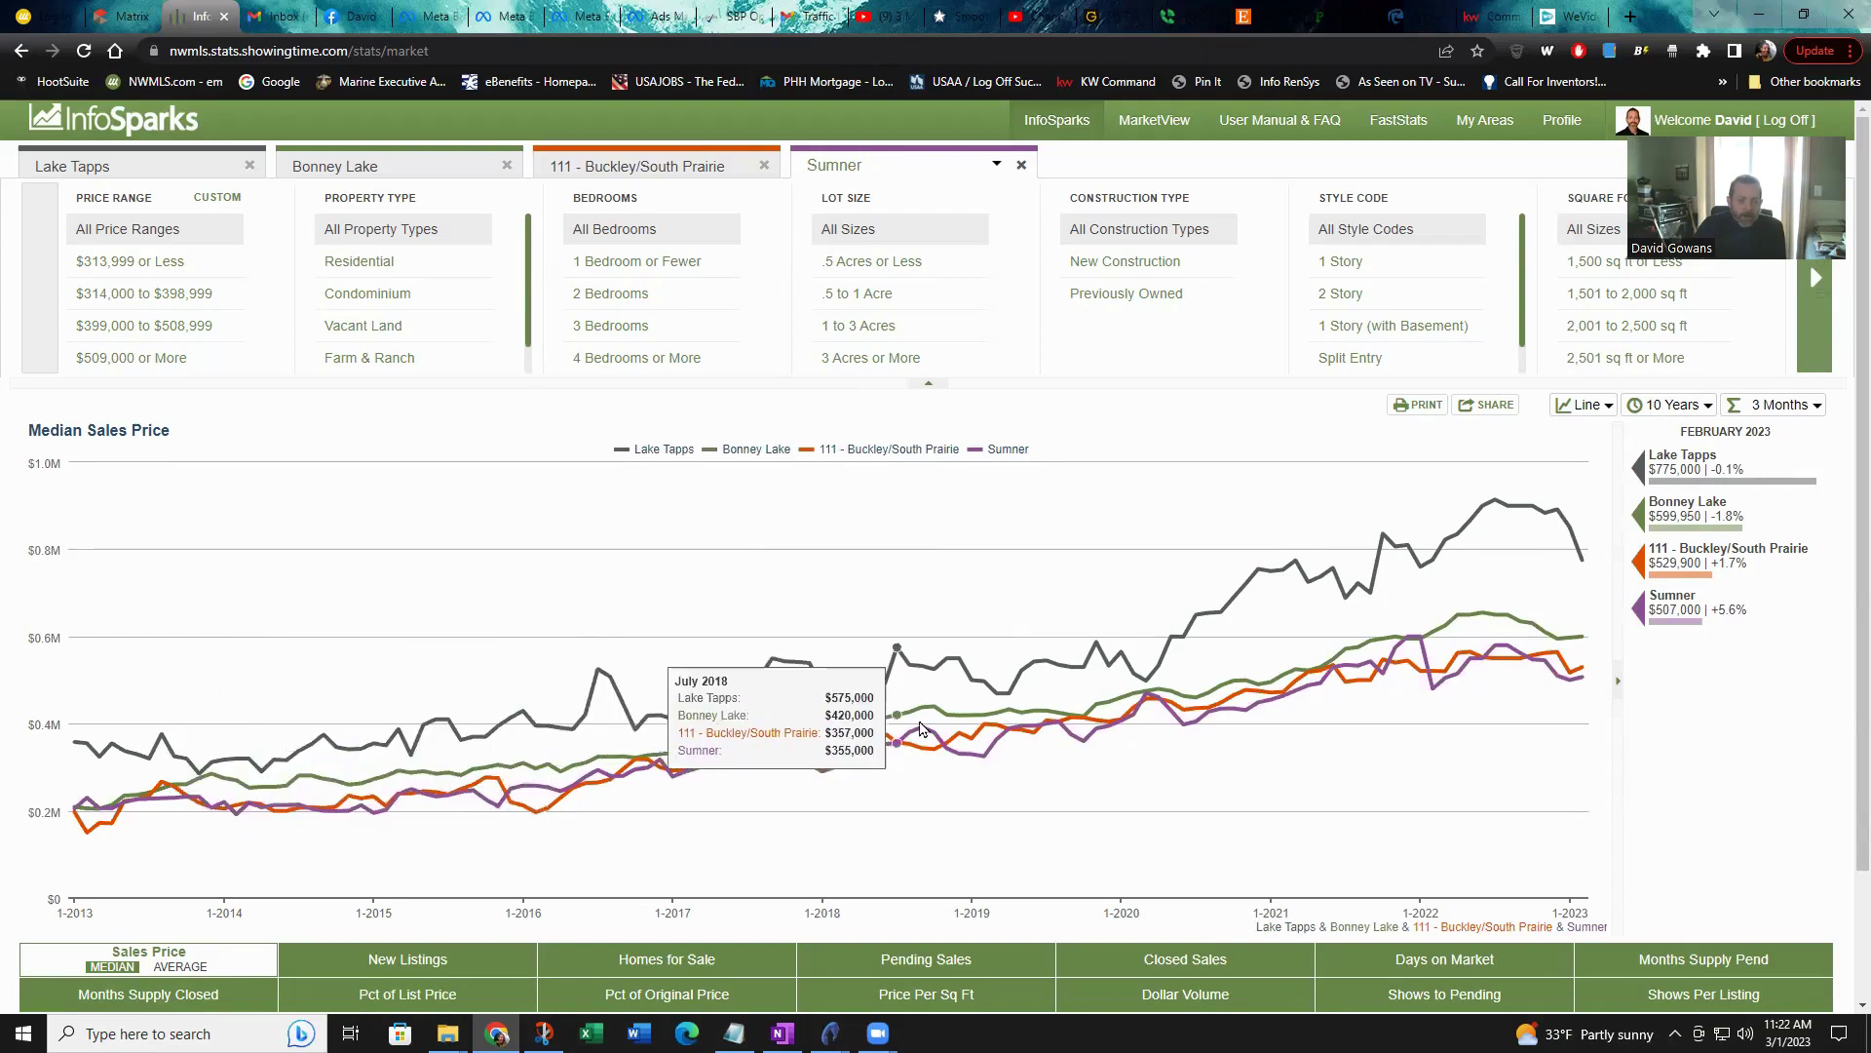
# - View the 10-year chart with rolling 6-month data points and with rolling 12-month data points
pyautogui.click(1808, 405)
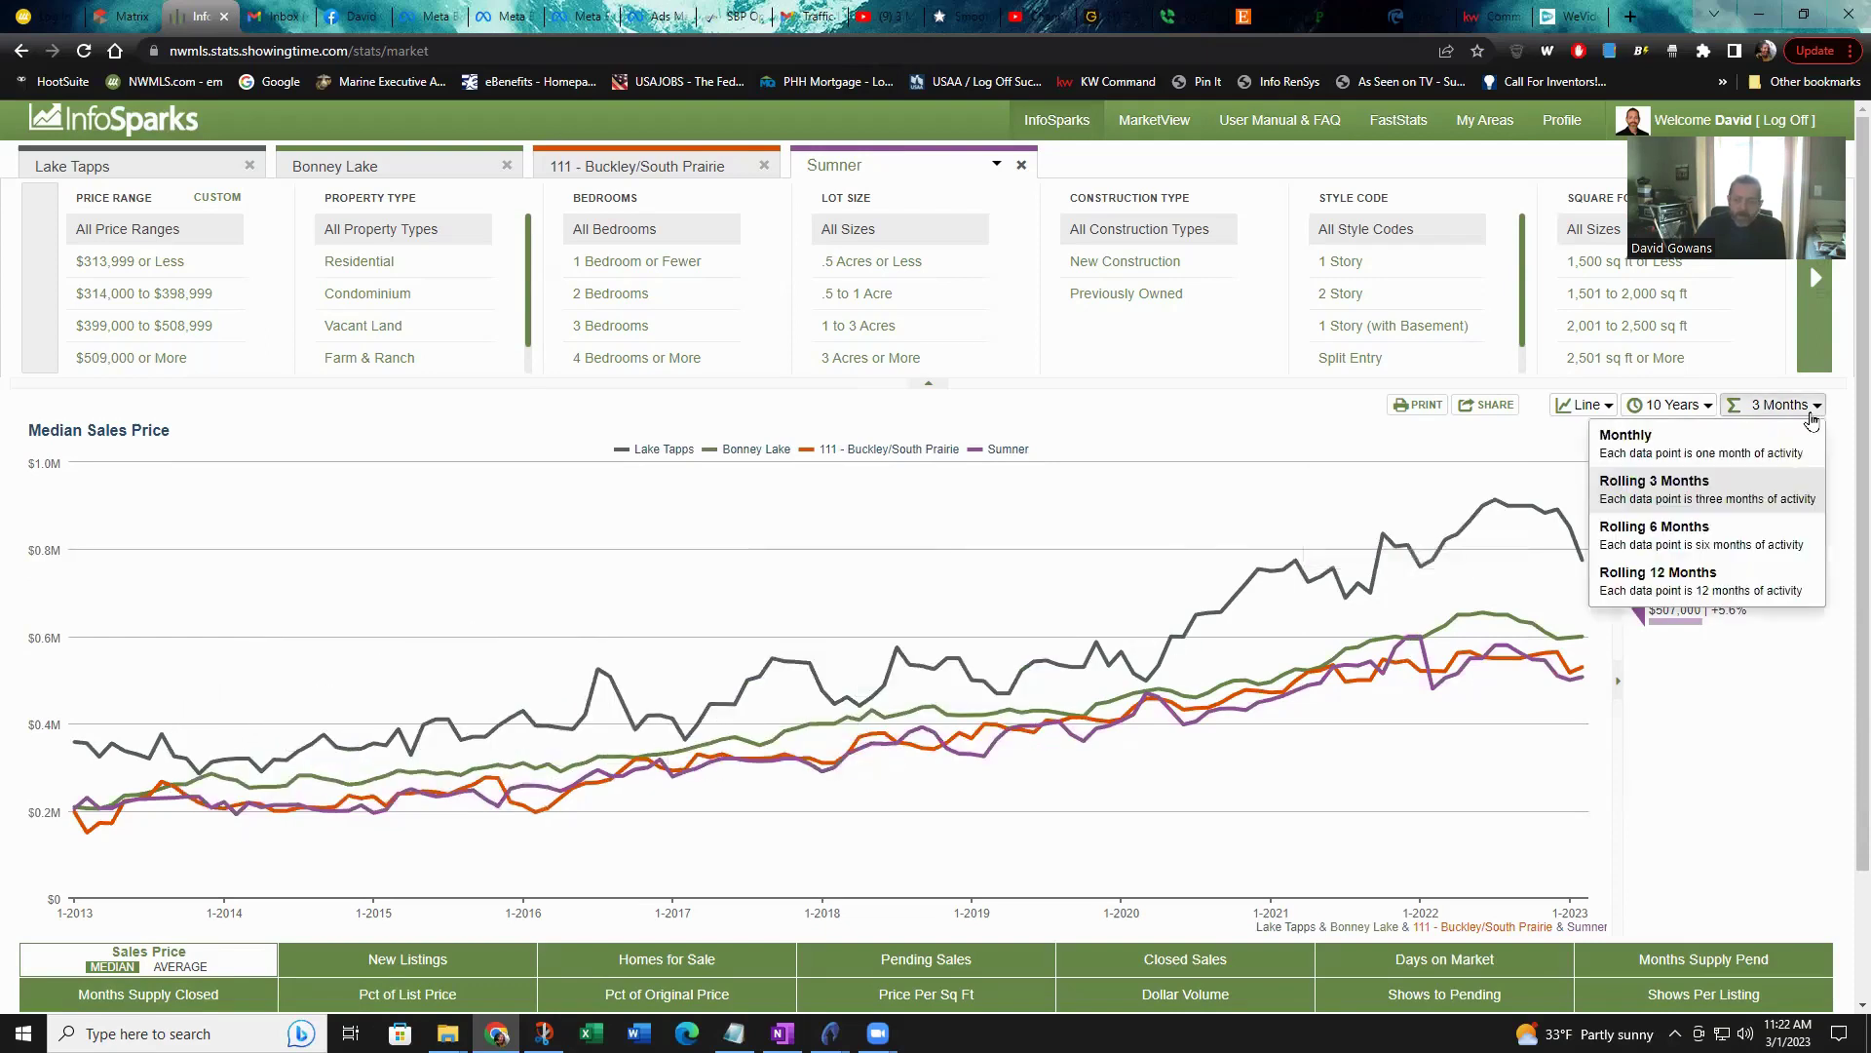
pyautogui.click(1766, 533)
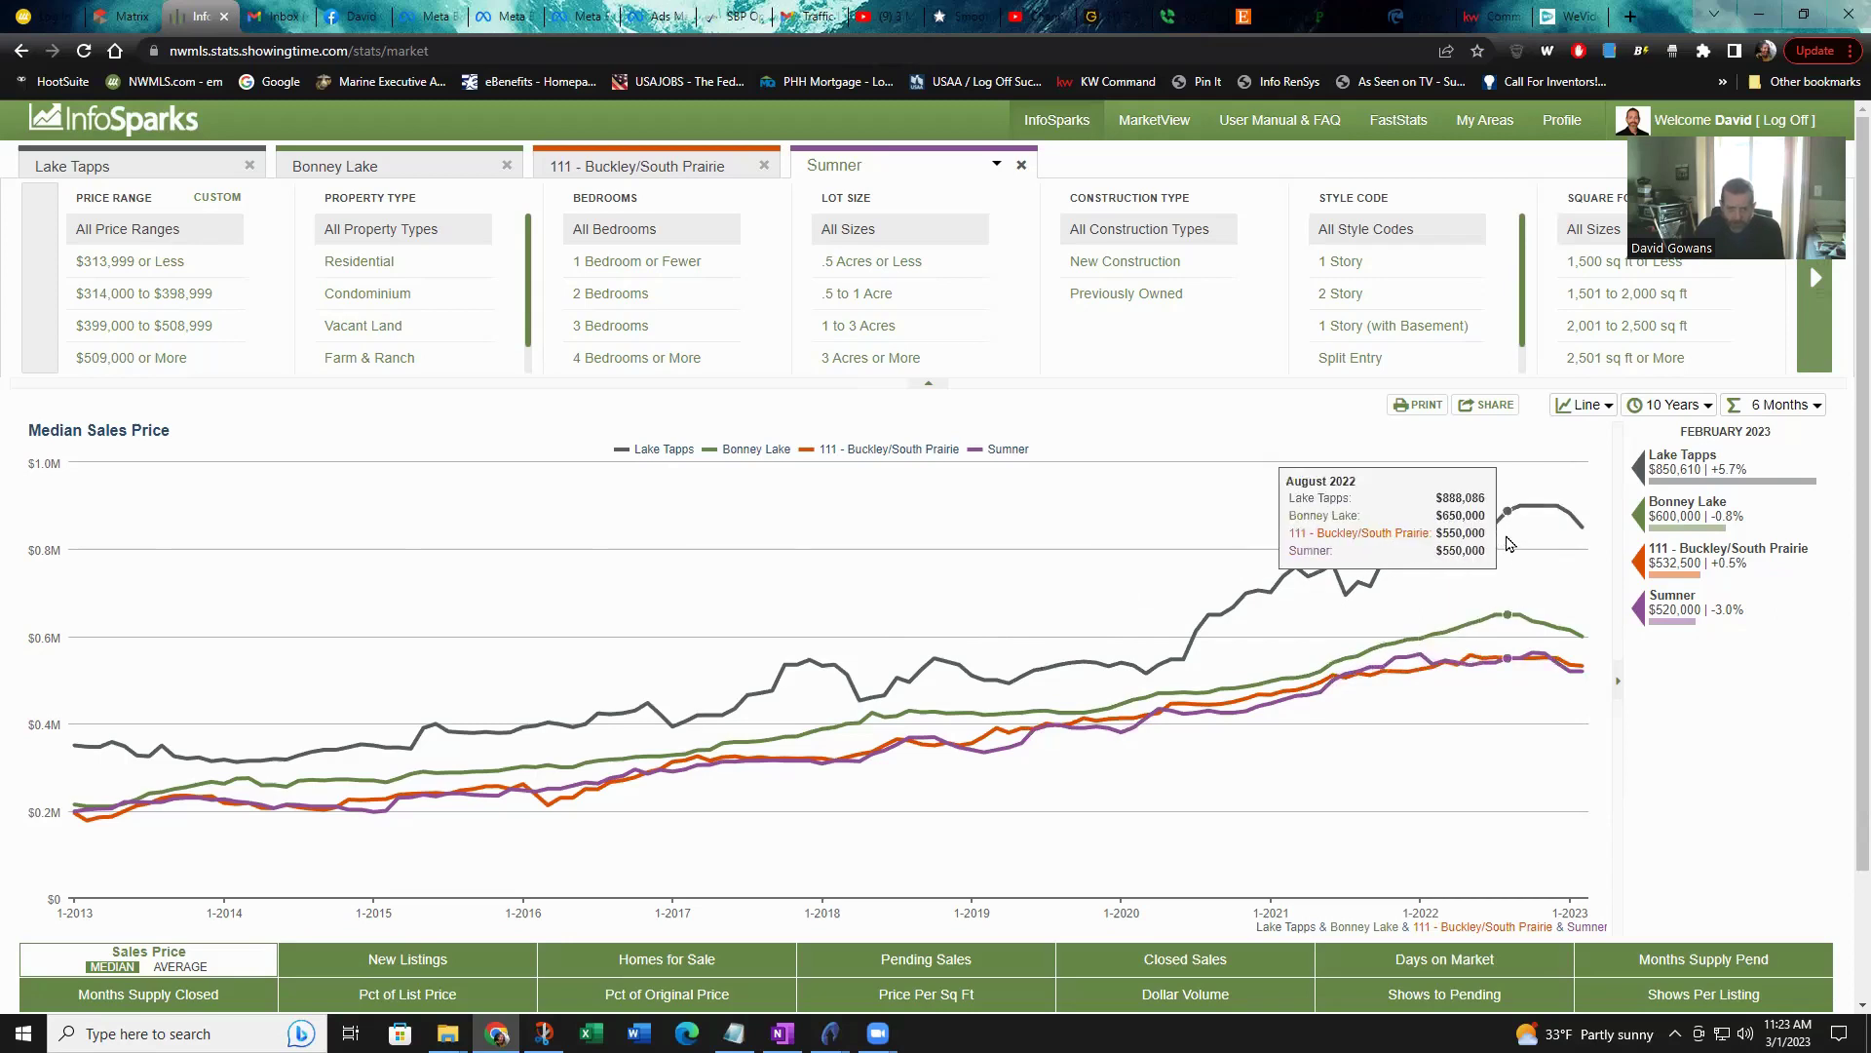
pyautogui.click(1802, 407)
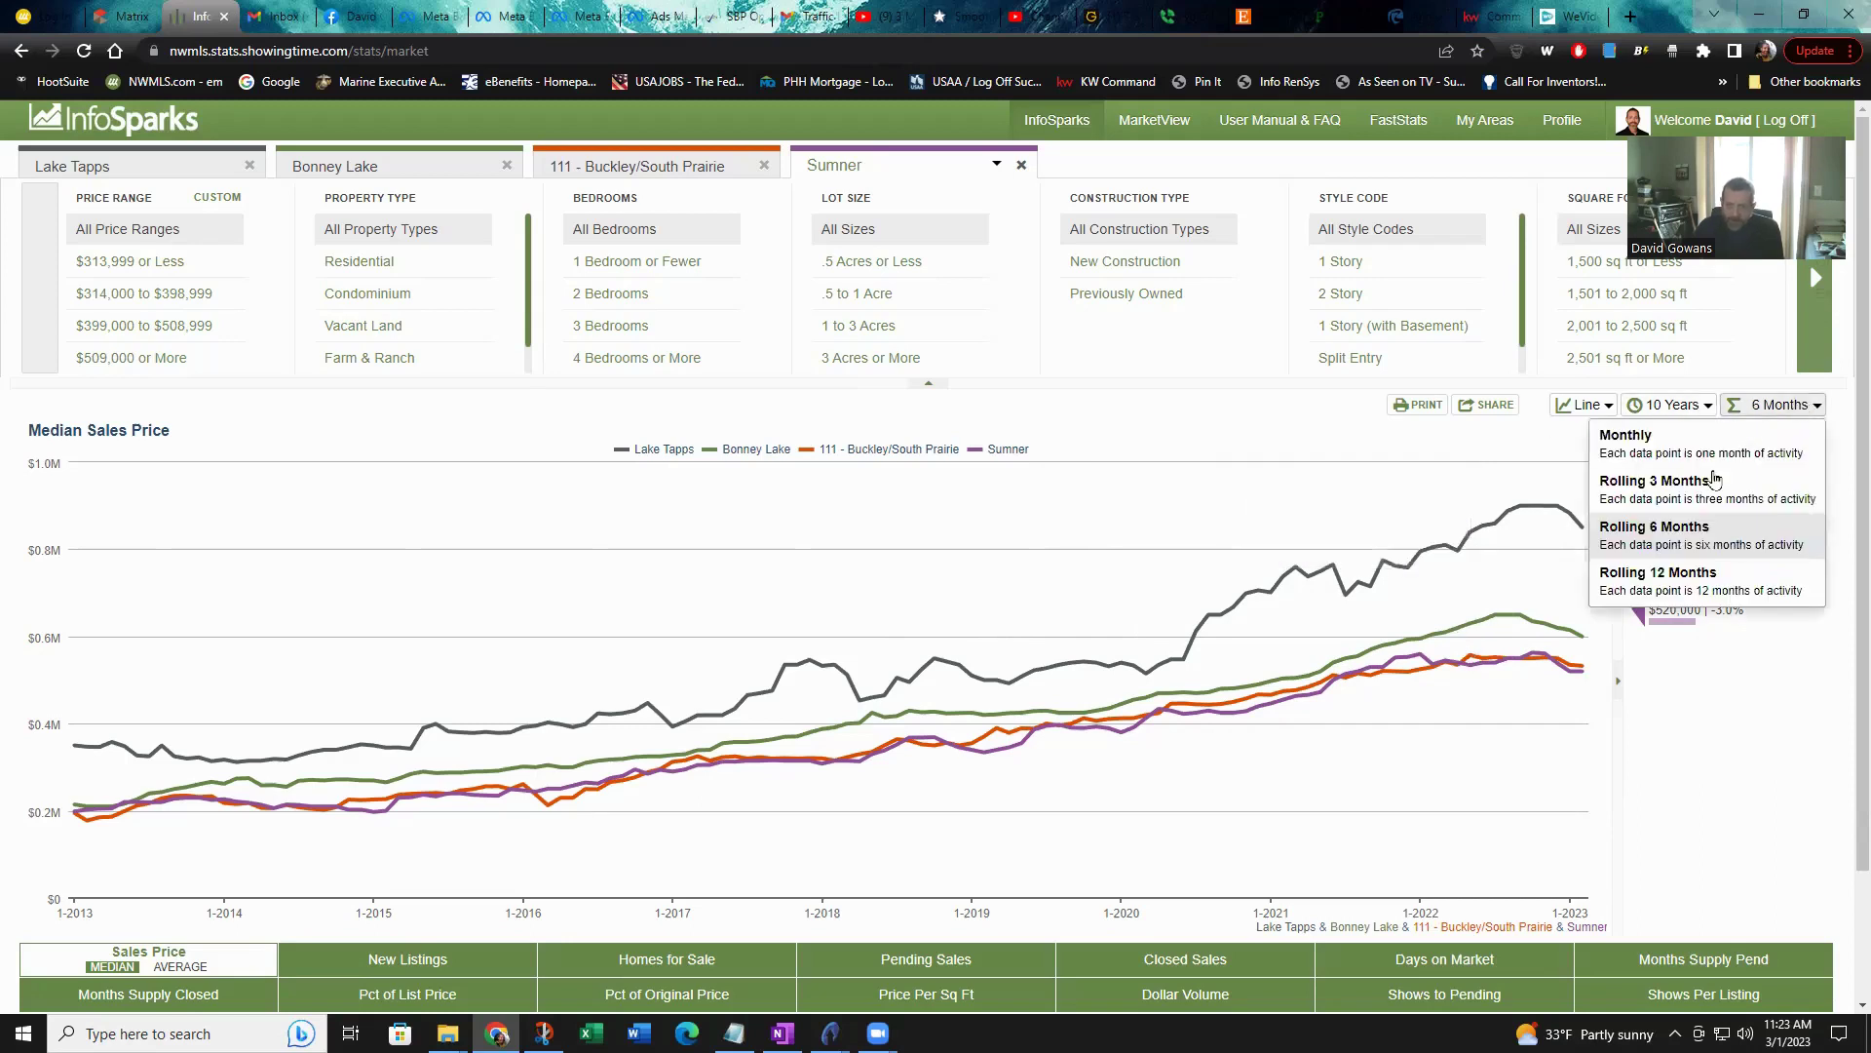
pyautogui.click(1685, 582)
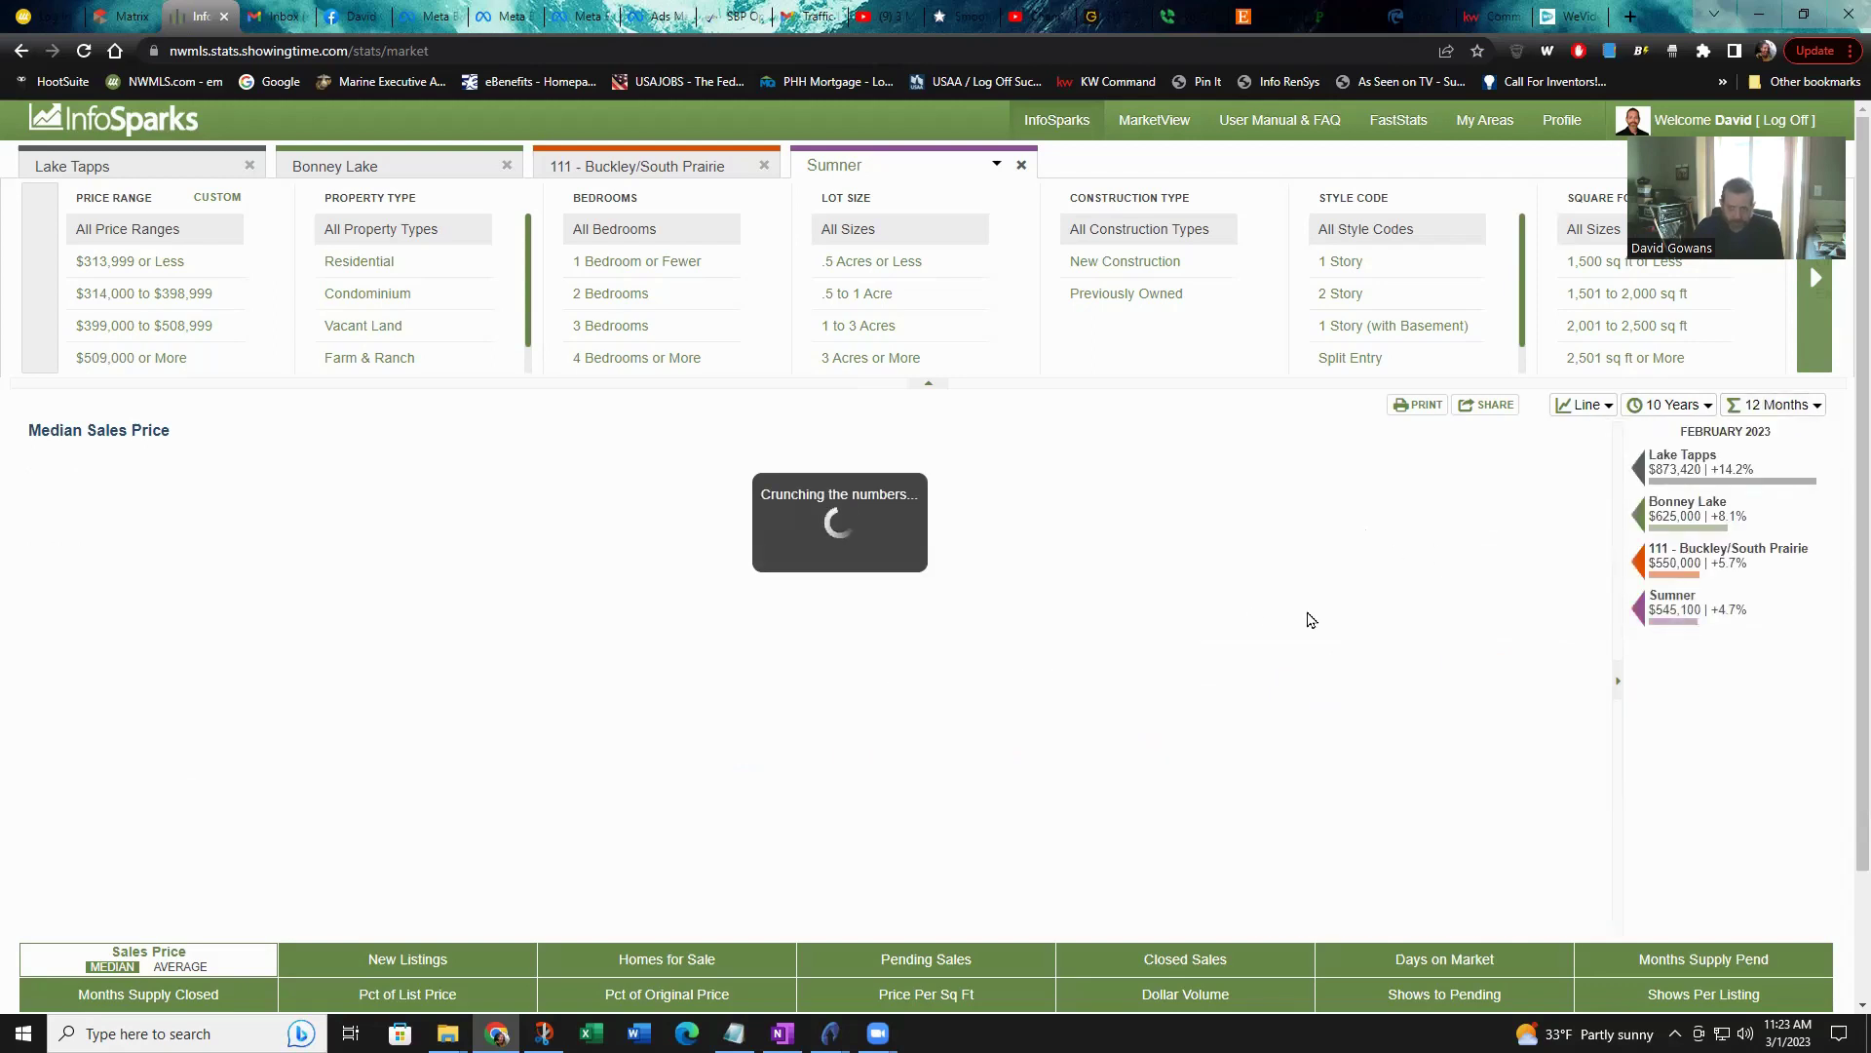
# - Return the chart to monthly data points and shorten its time span to 5 years, then to 3 years
pyautogui.click(1789, 407)
pyautogui.click(1742, 443)
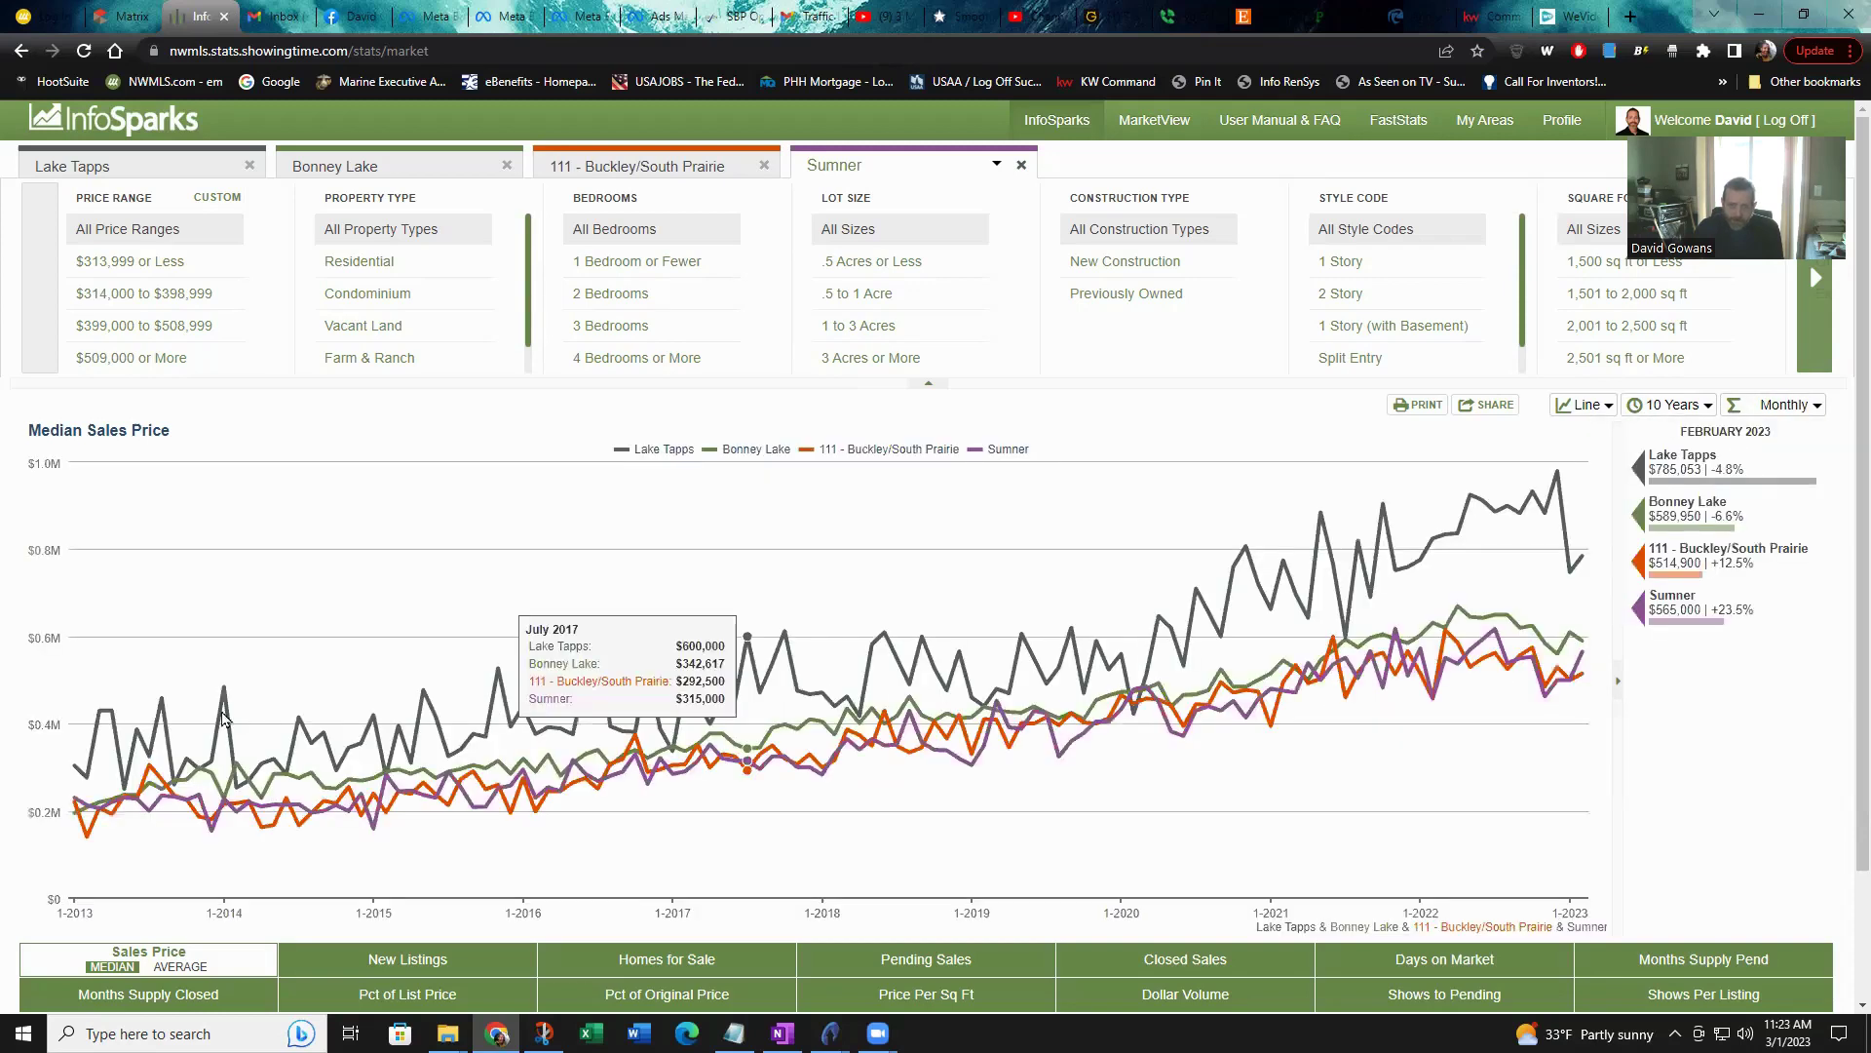
pyautogui.click(1675, 407)
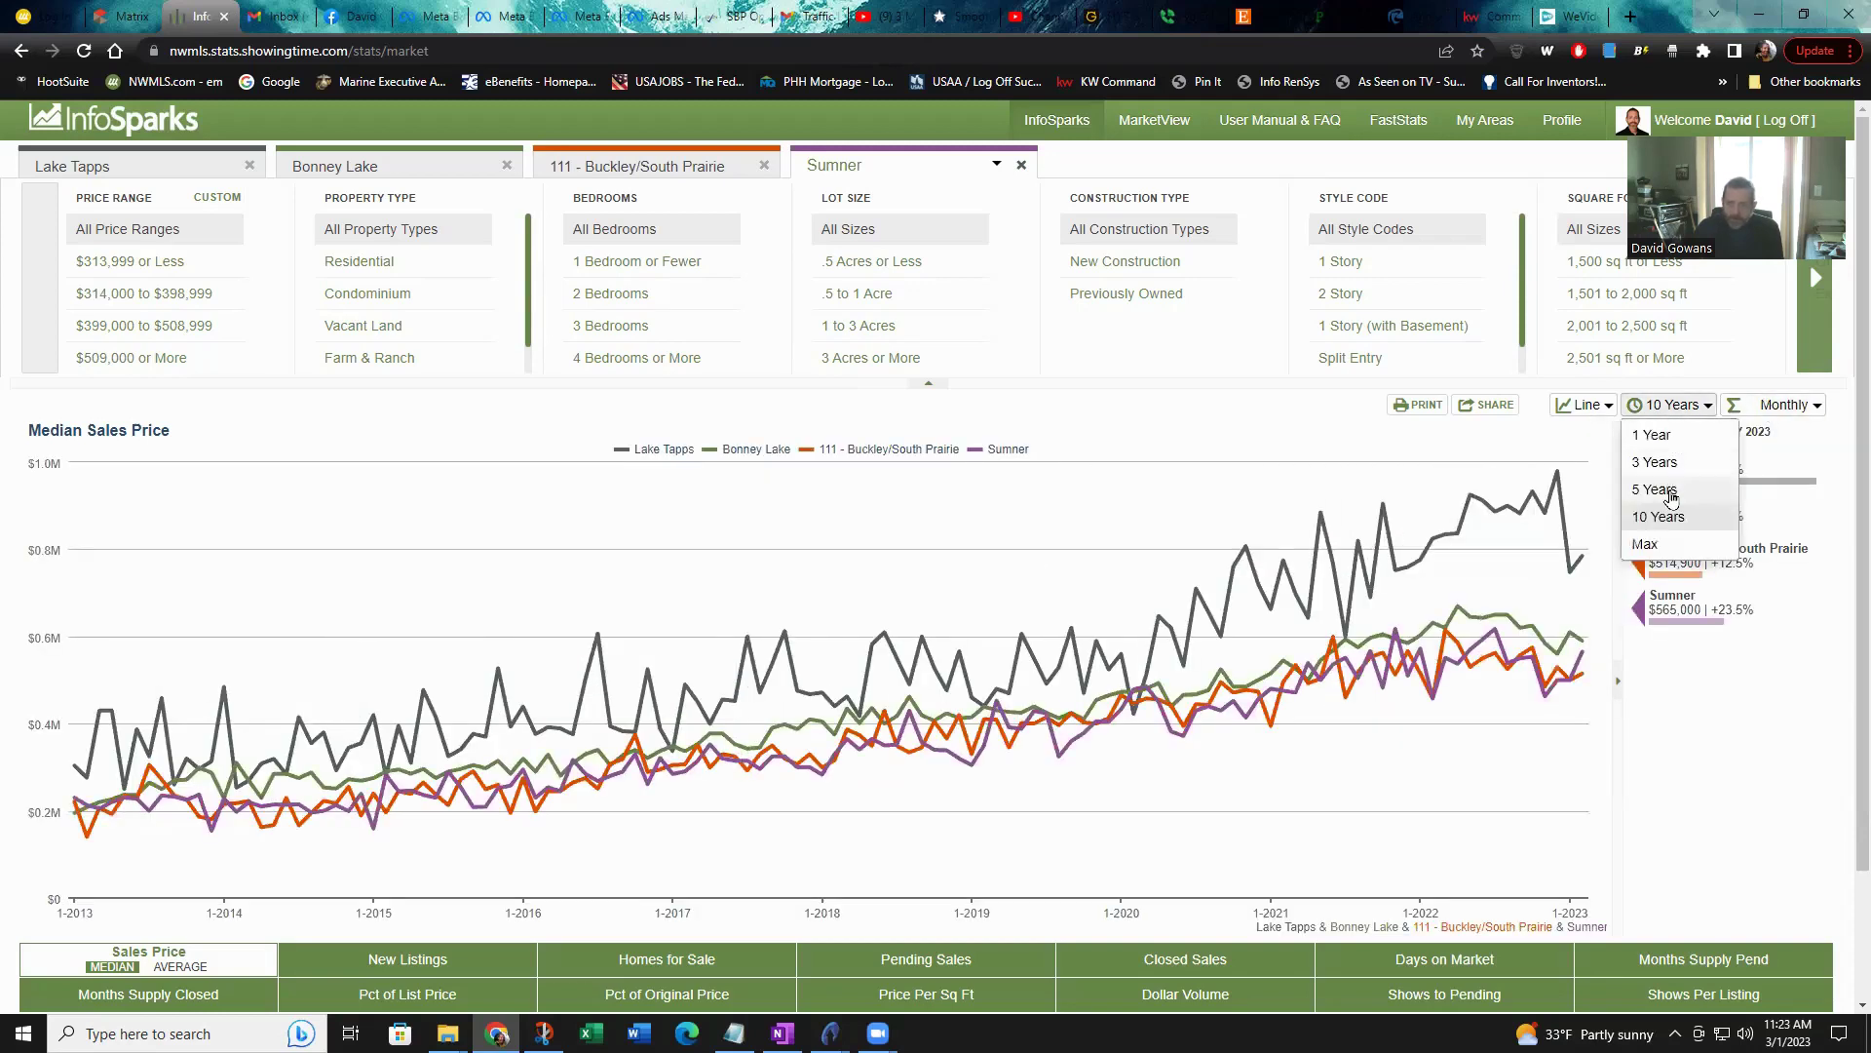
pyautogui.click(1657, 487)
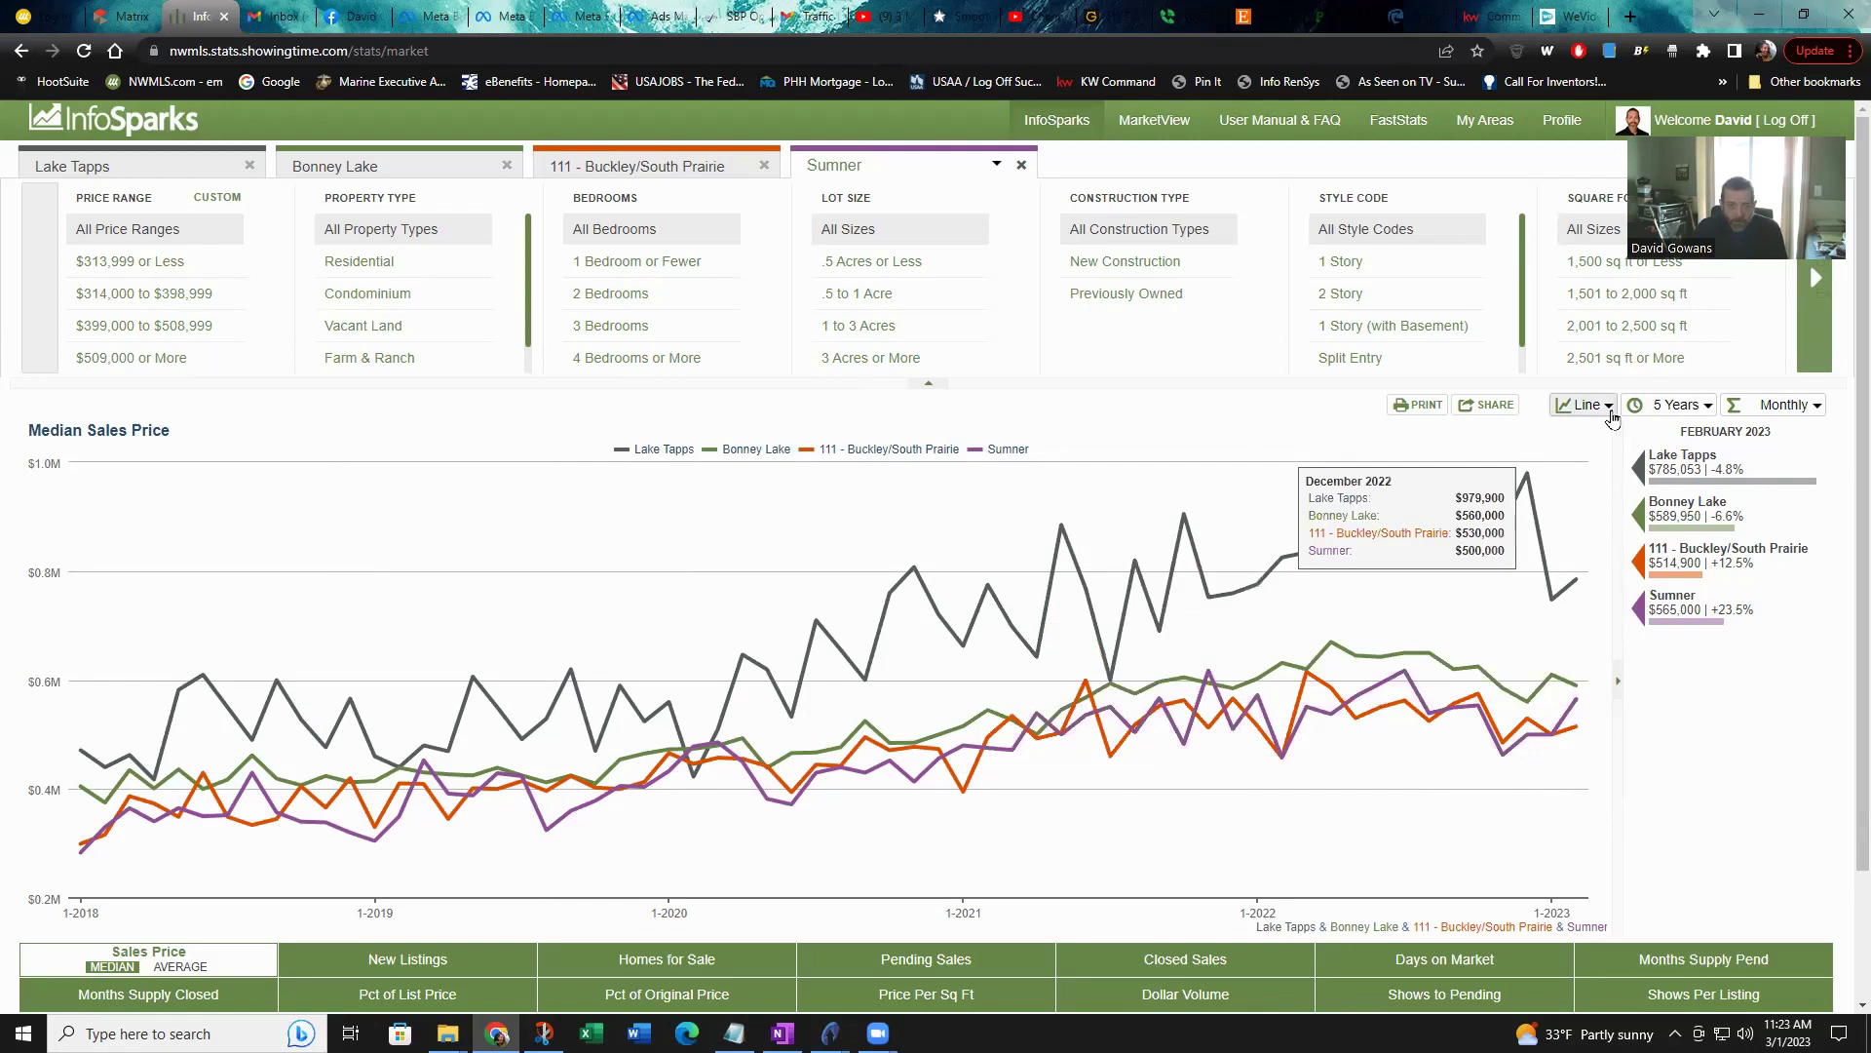
pyautogui.click(1648, 405)
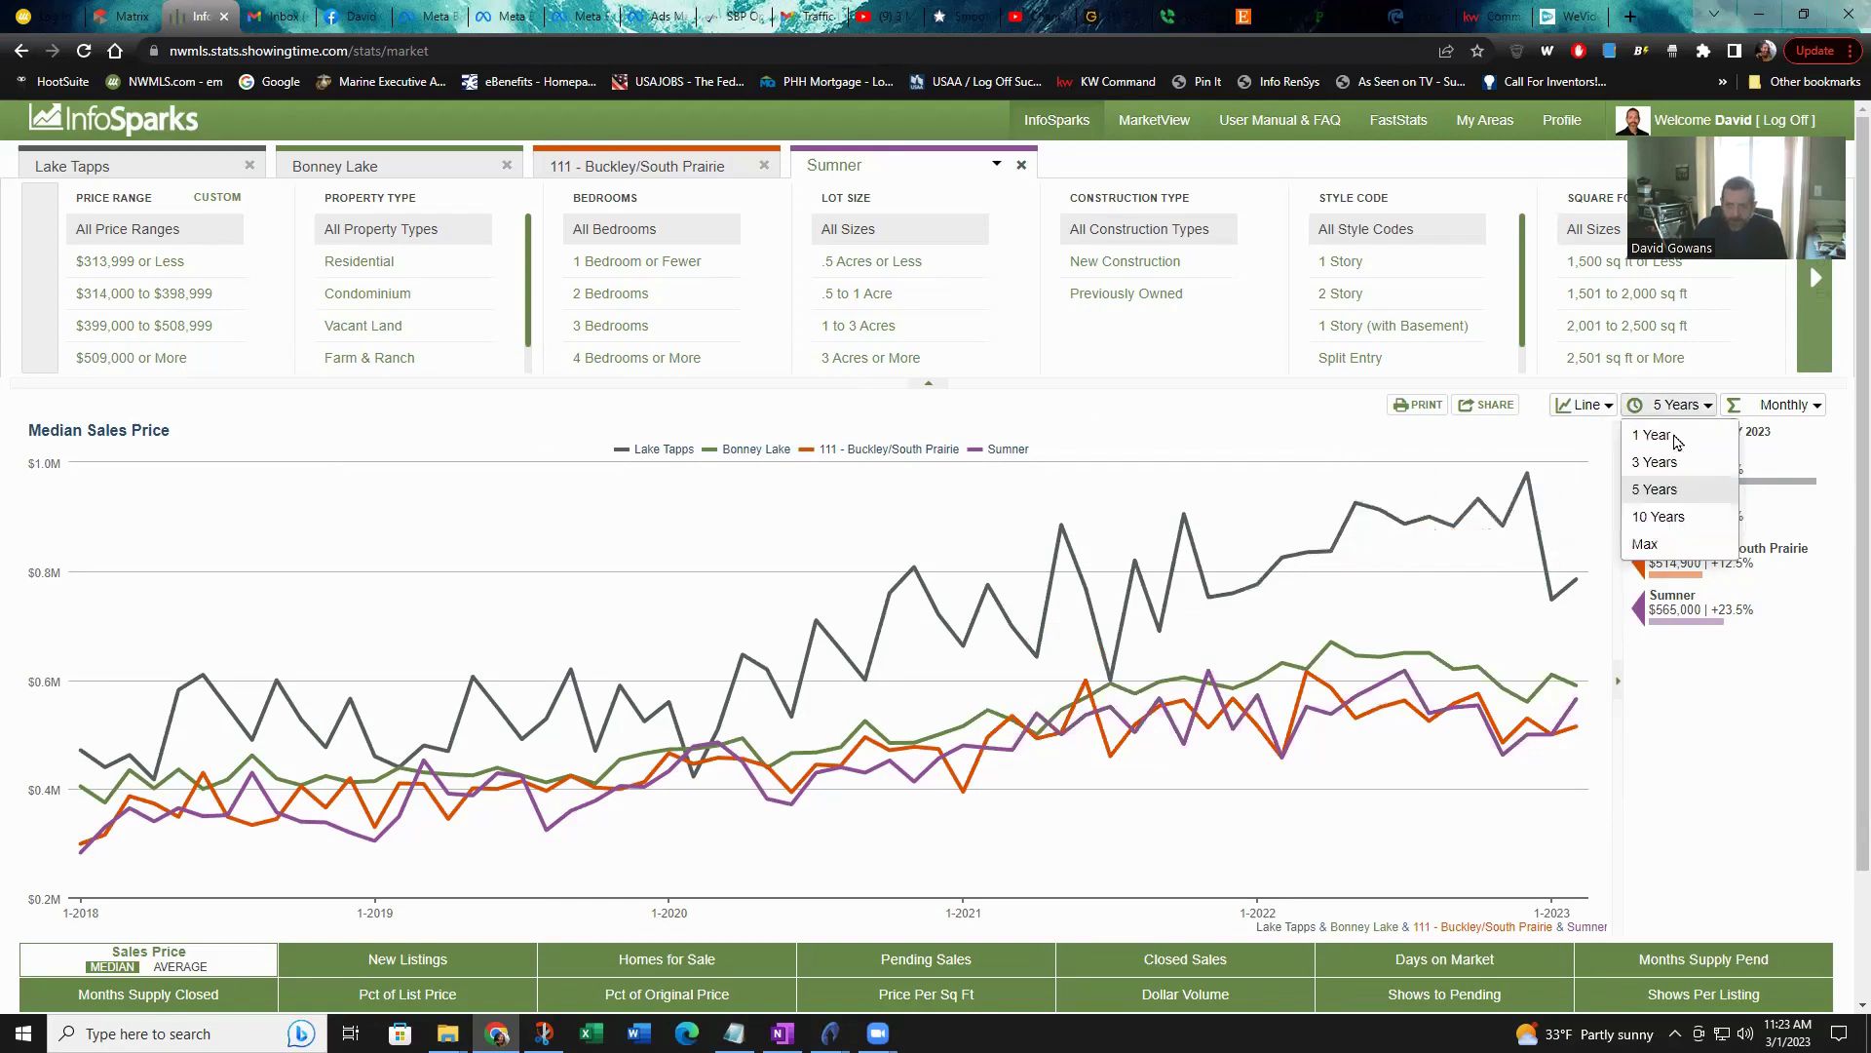
pyautogui.click(1657, 464)
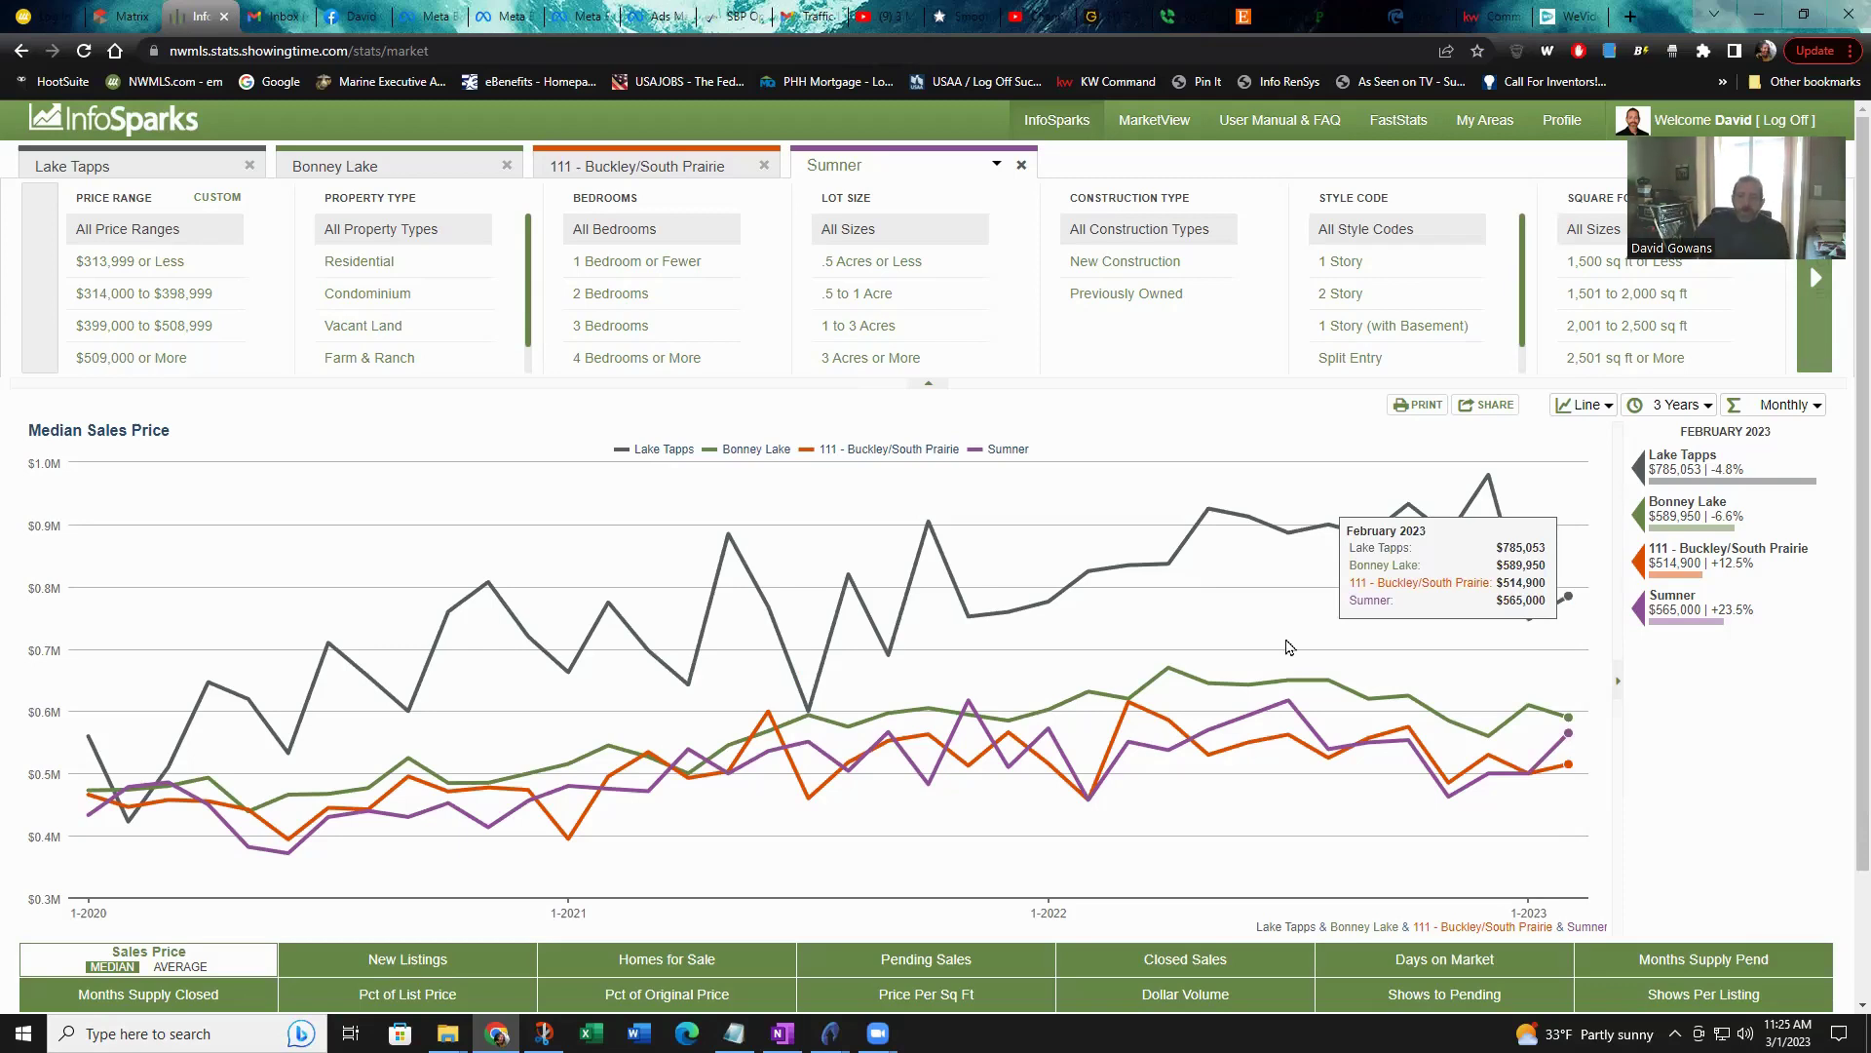
# - Remove the 111 - Buckley/South Prairie, Bonney Lake and Sumner areas from the chart, keeping only Lake Tapps
pyautogui.click(127, 166)
pyautogui.click(277, 634)
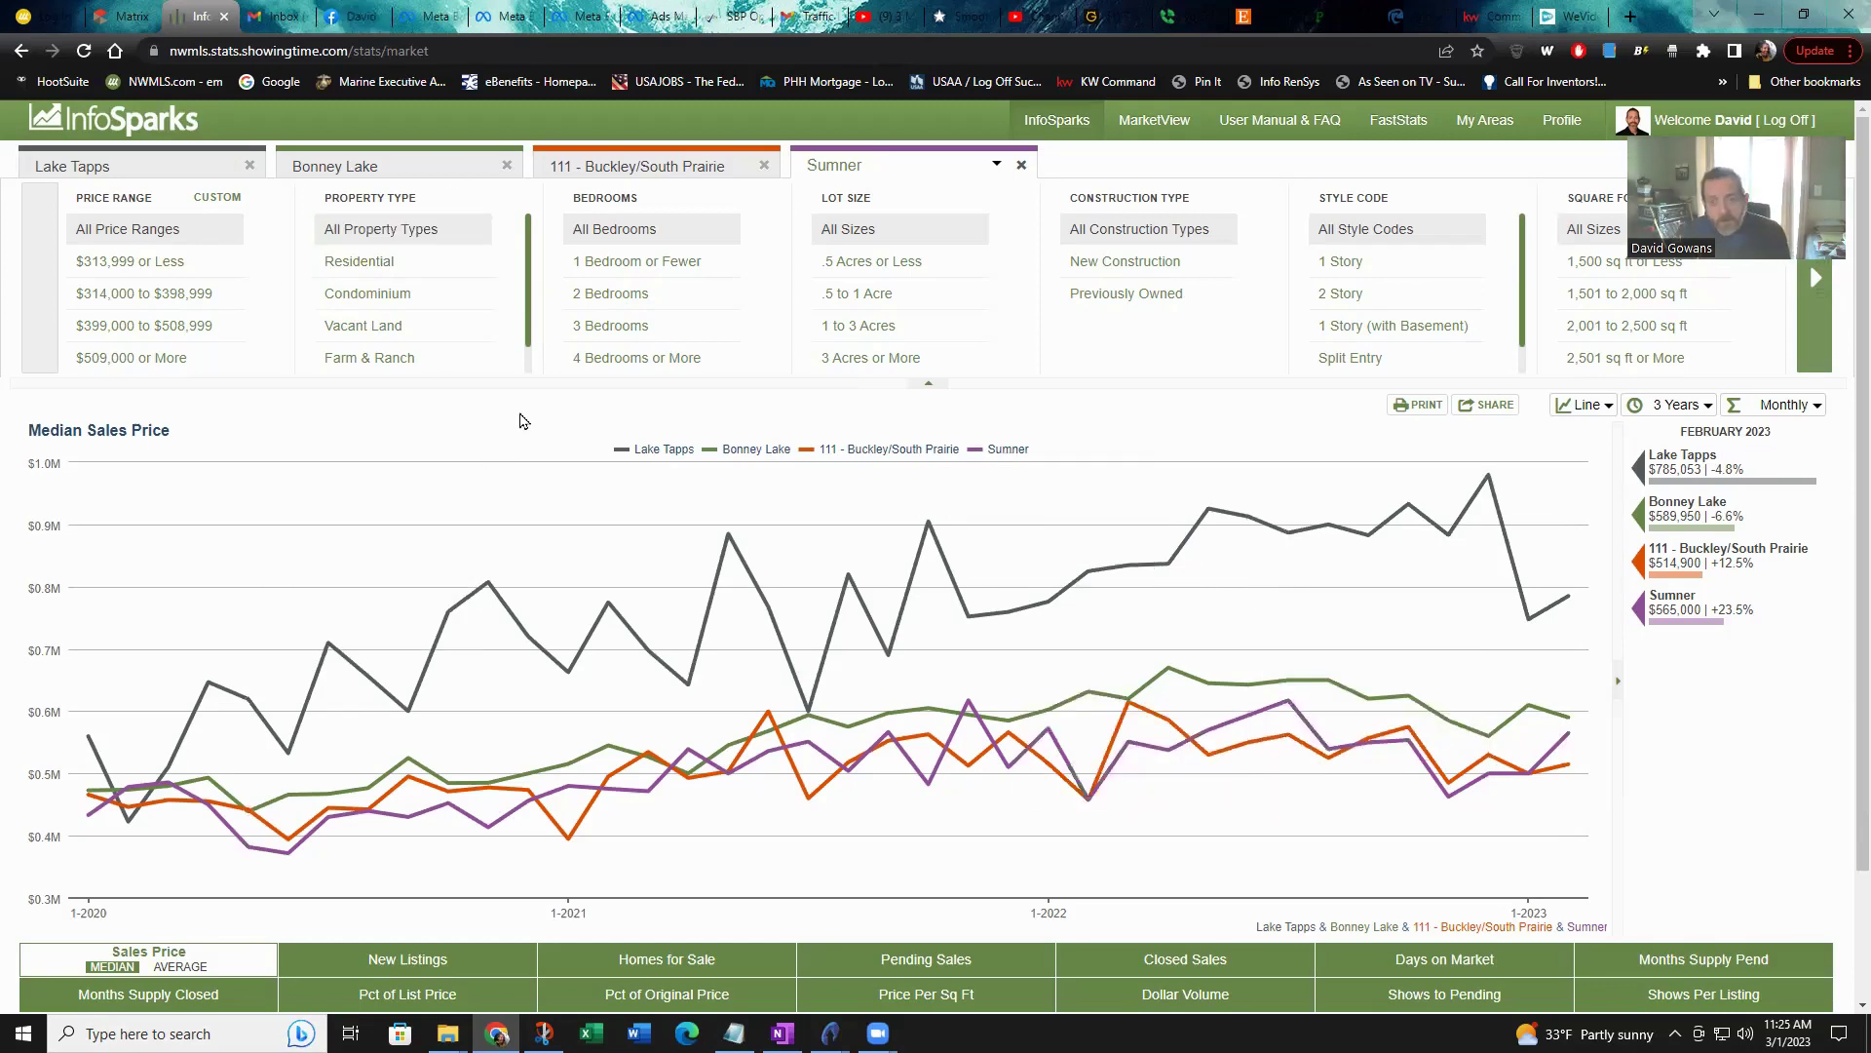
pyautogui.click(764, 166)
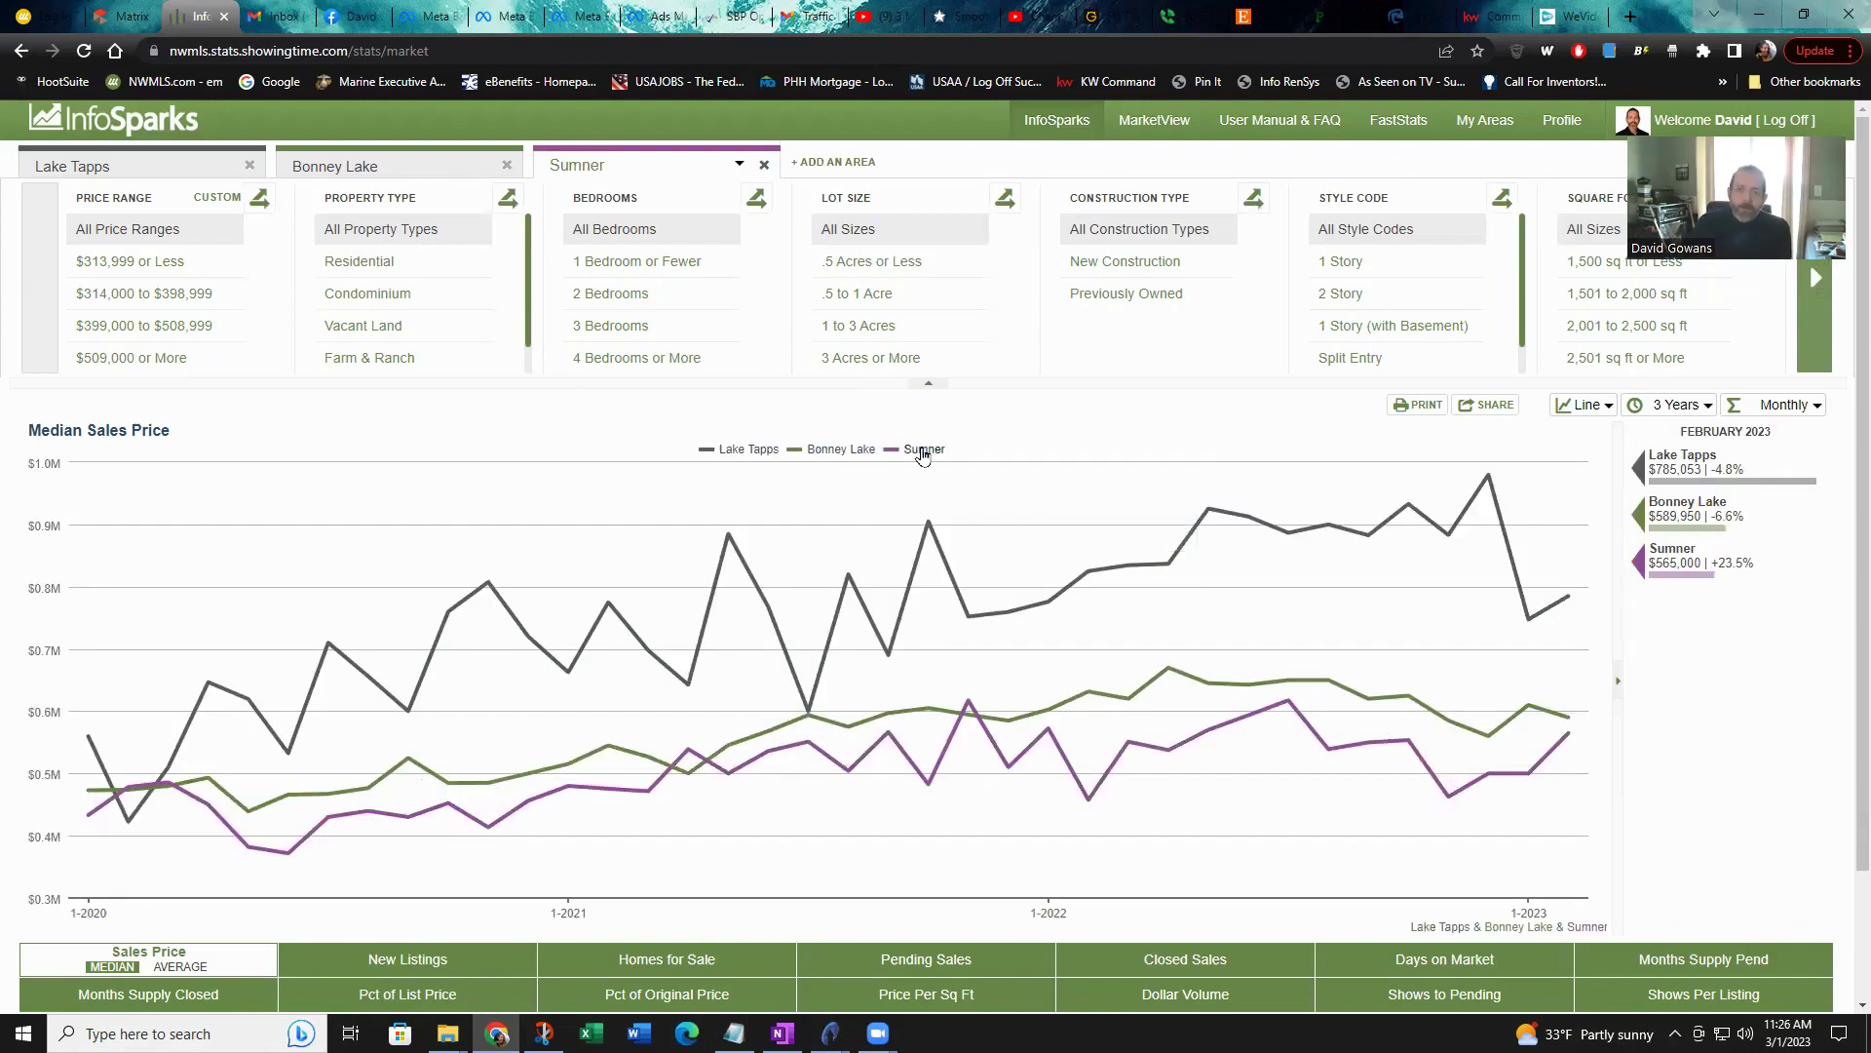
pyautogui.moveTo(1175, 644)
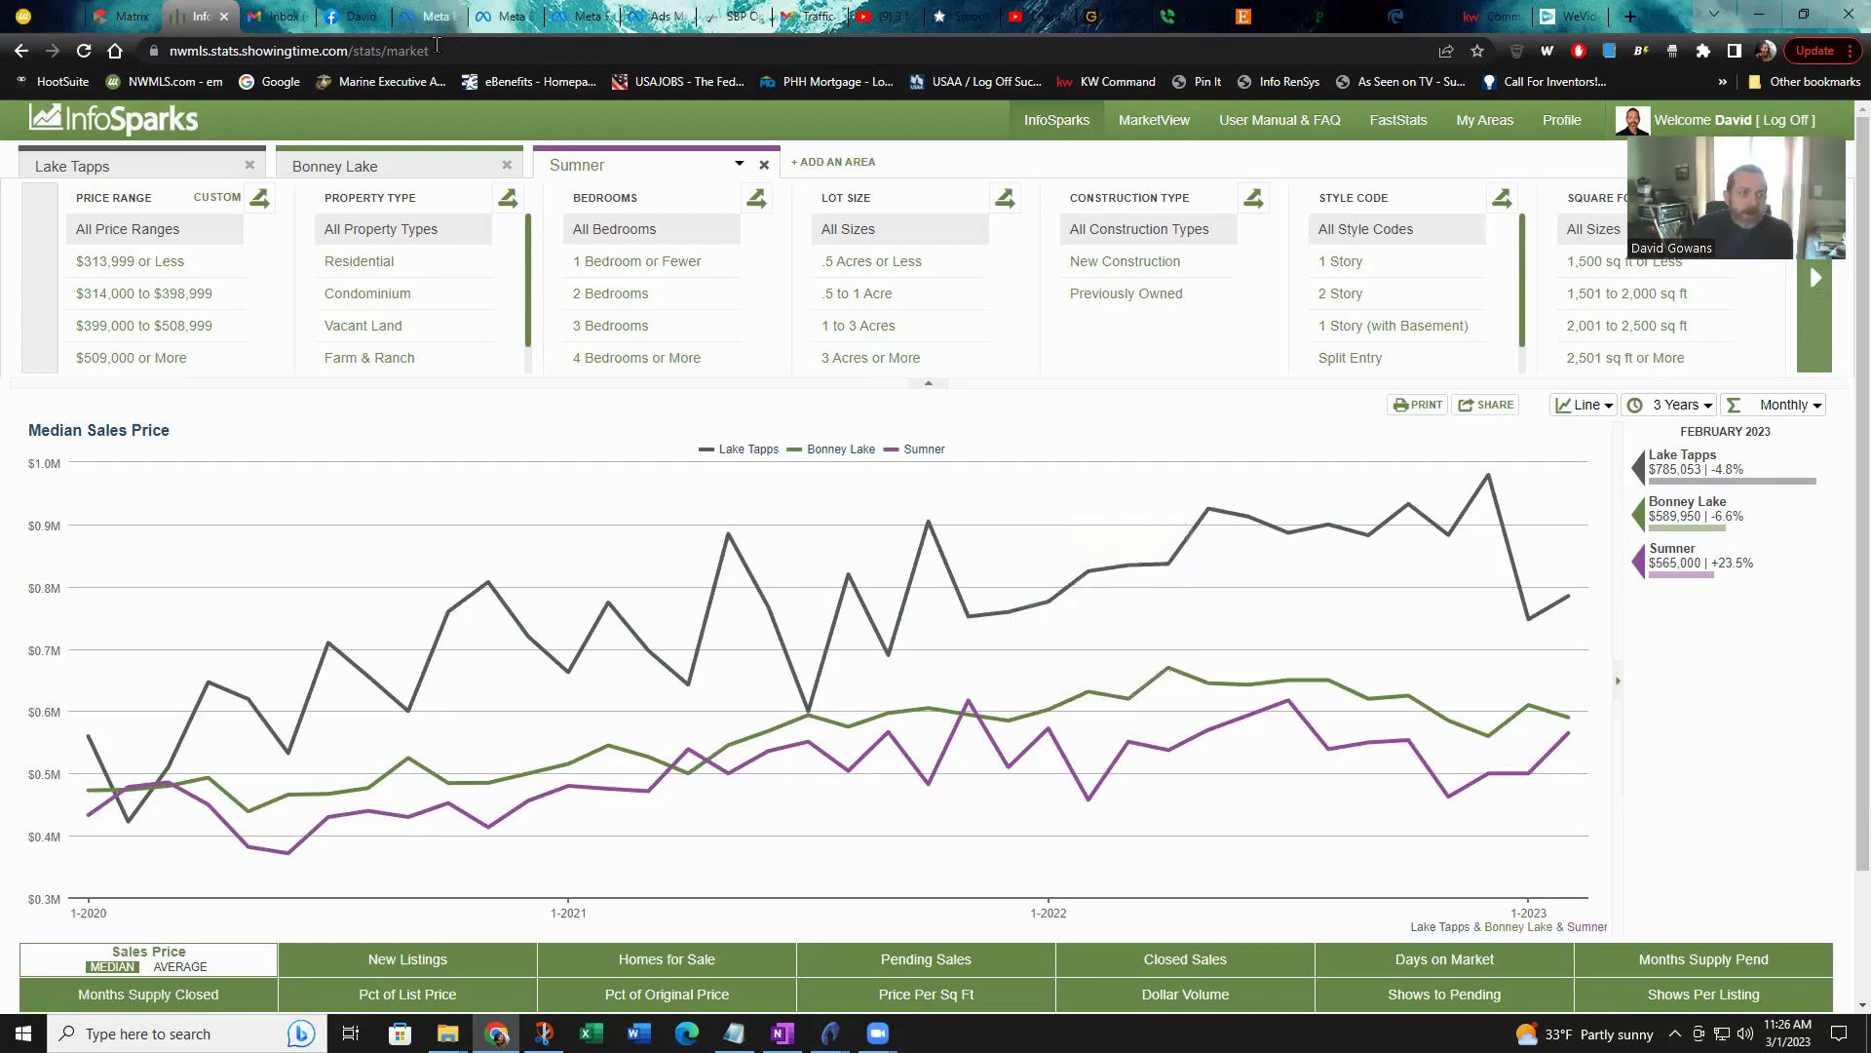
pyautogui.click(507, 165)
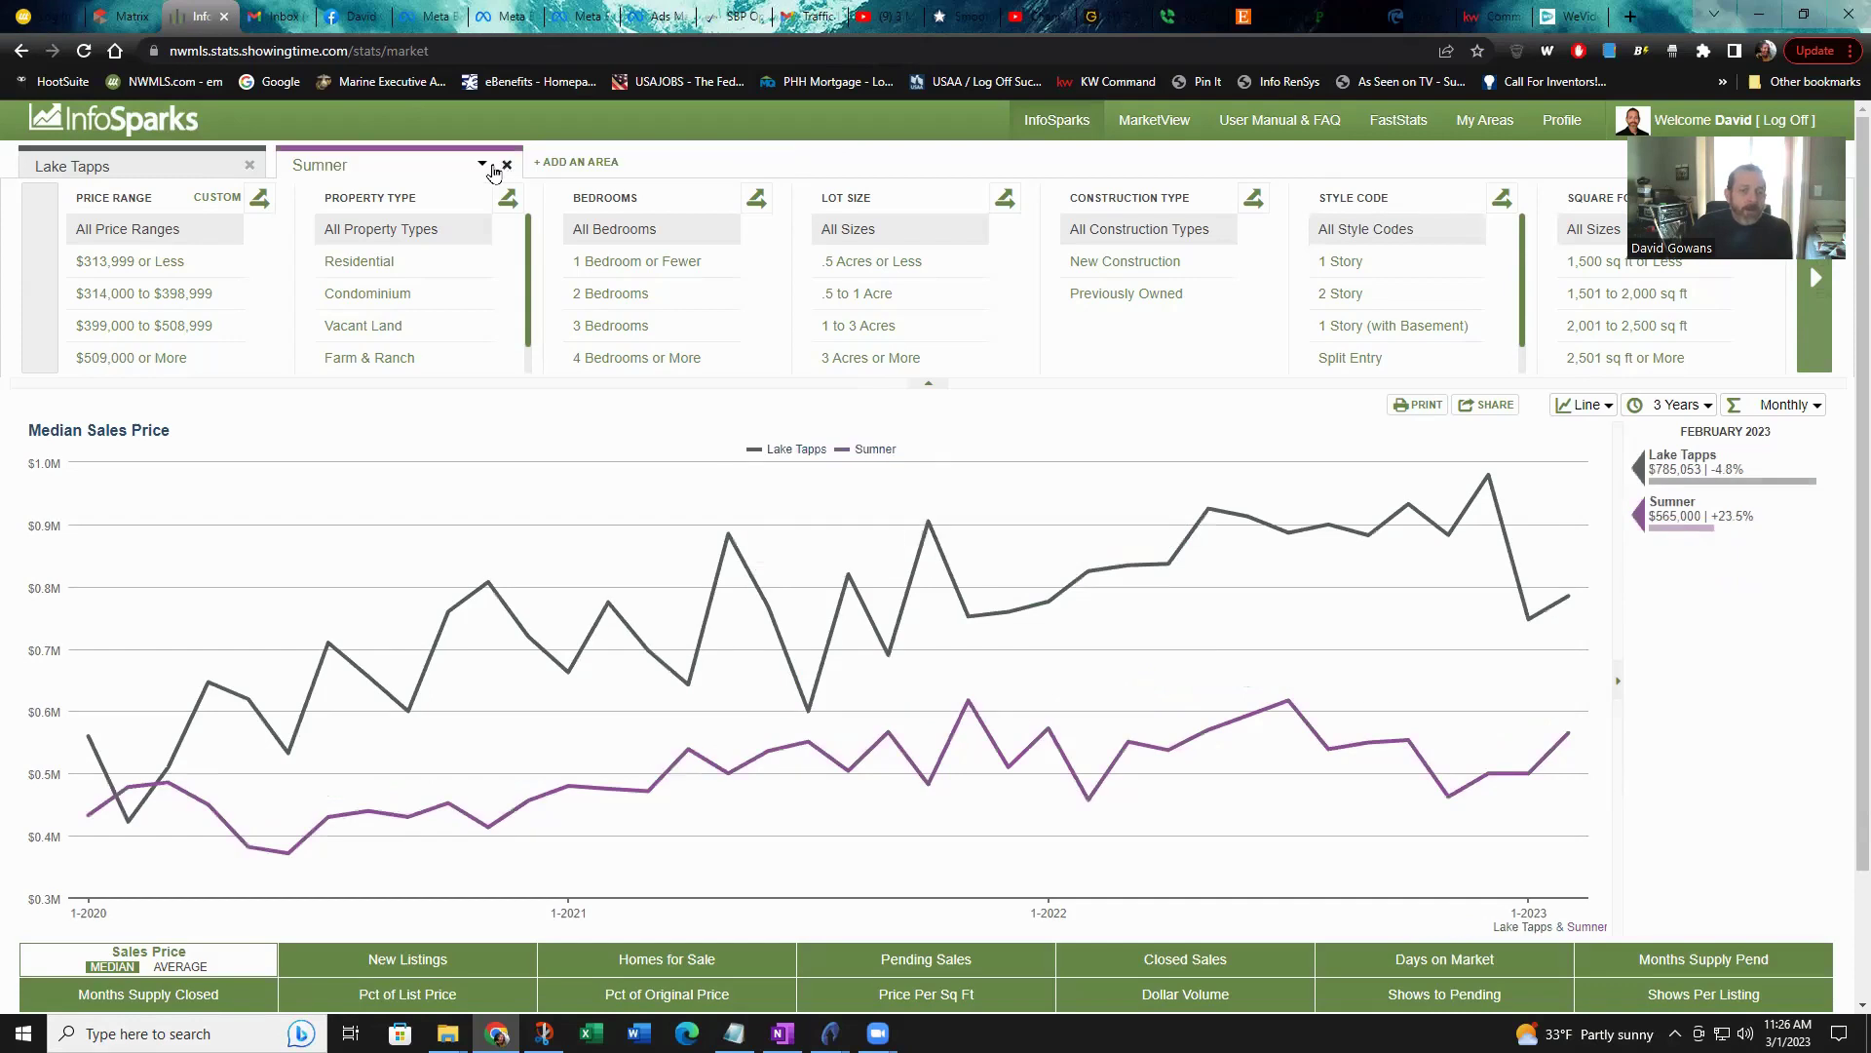
pyautogui.click(506, 166)
# - Search for Lakewood as the replacement for Lake Tapps, but set the area to ZIP code 98498 instead
pyautogui.click(193, 163)
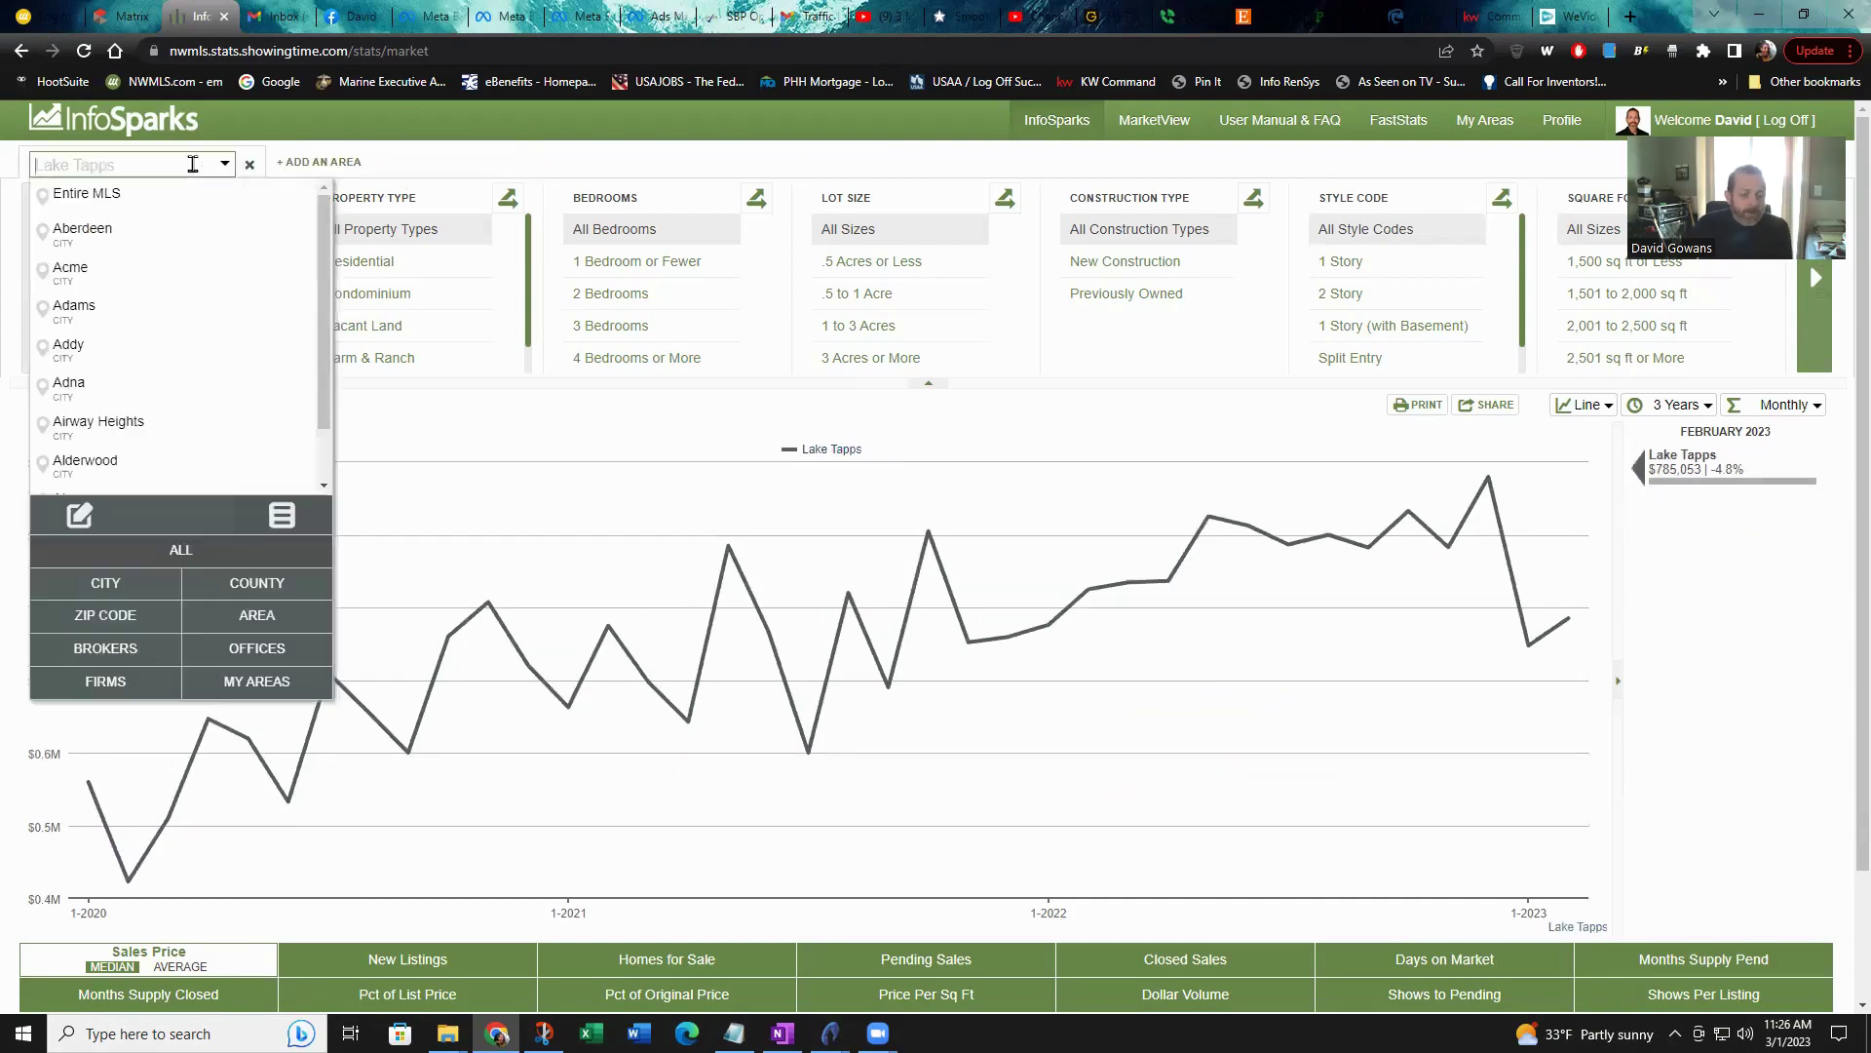
pyautogui.write('Lake')
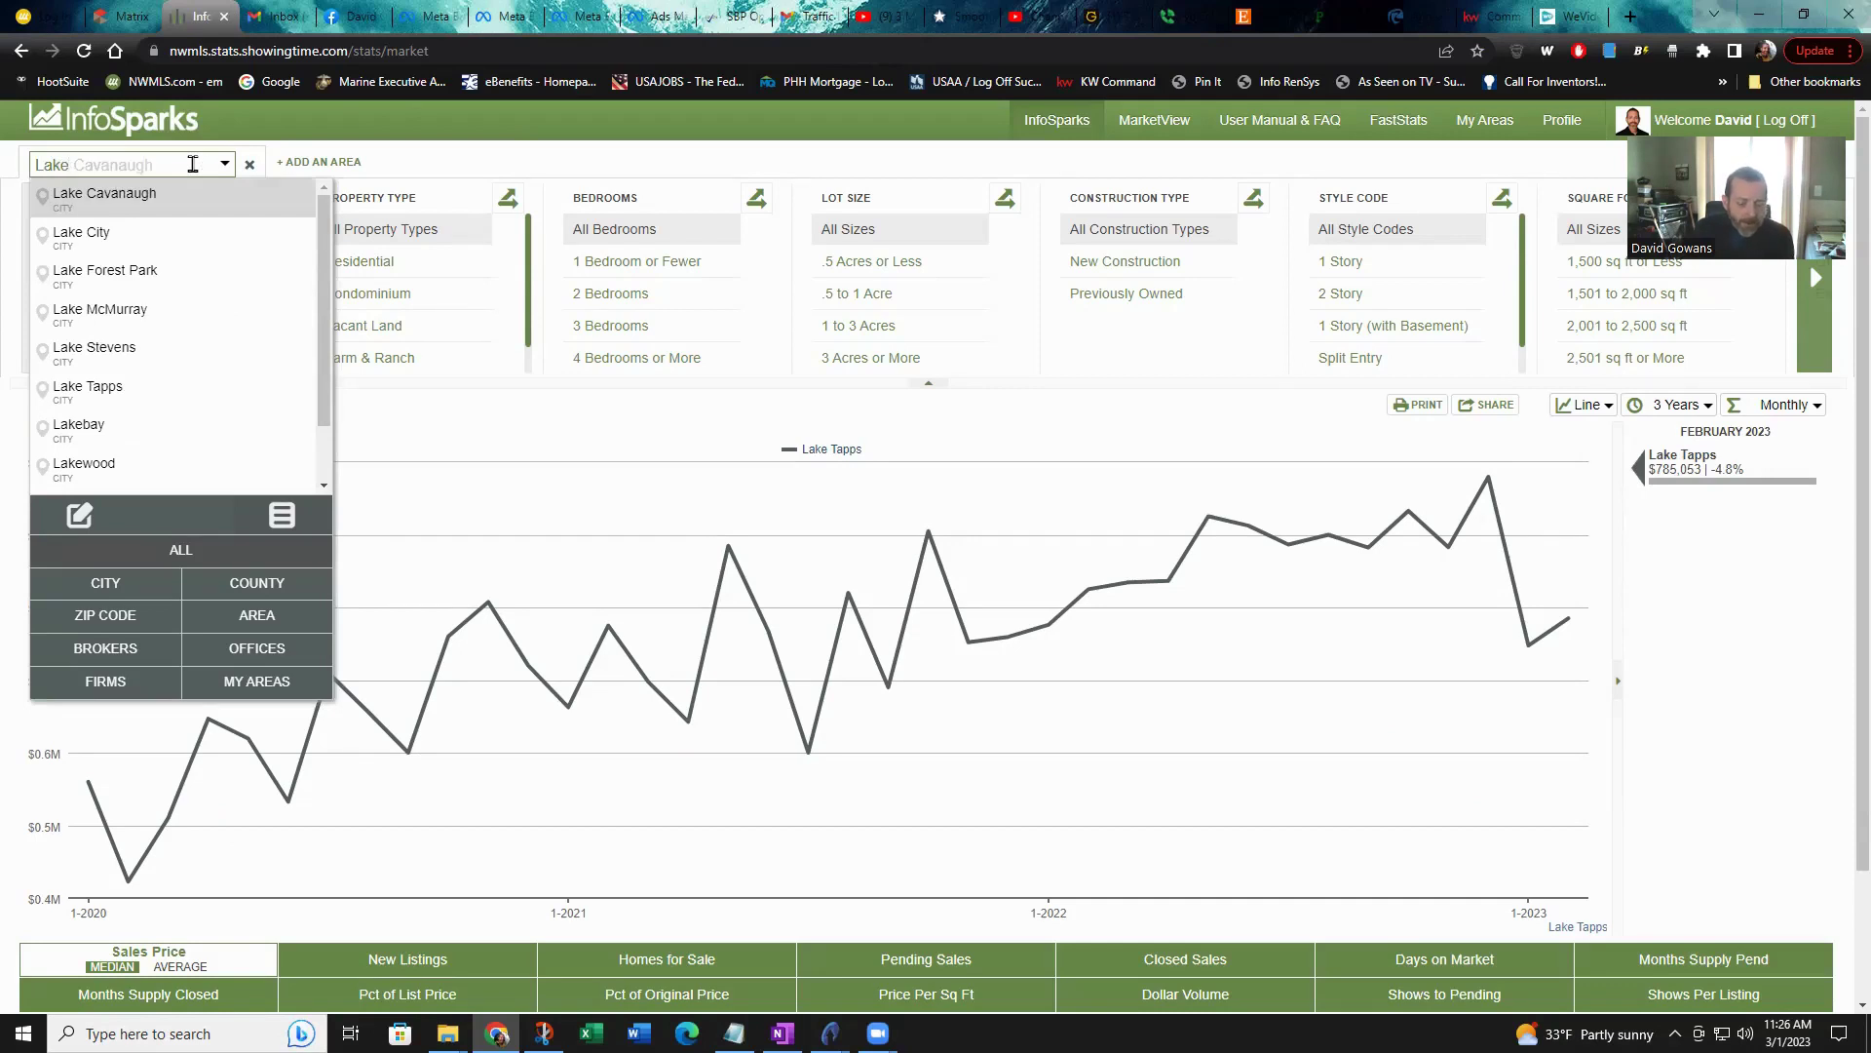
pyautogui.write('wood')
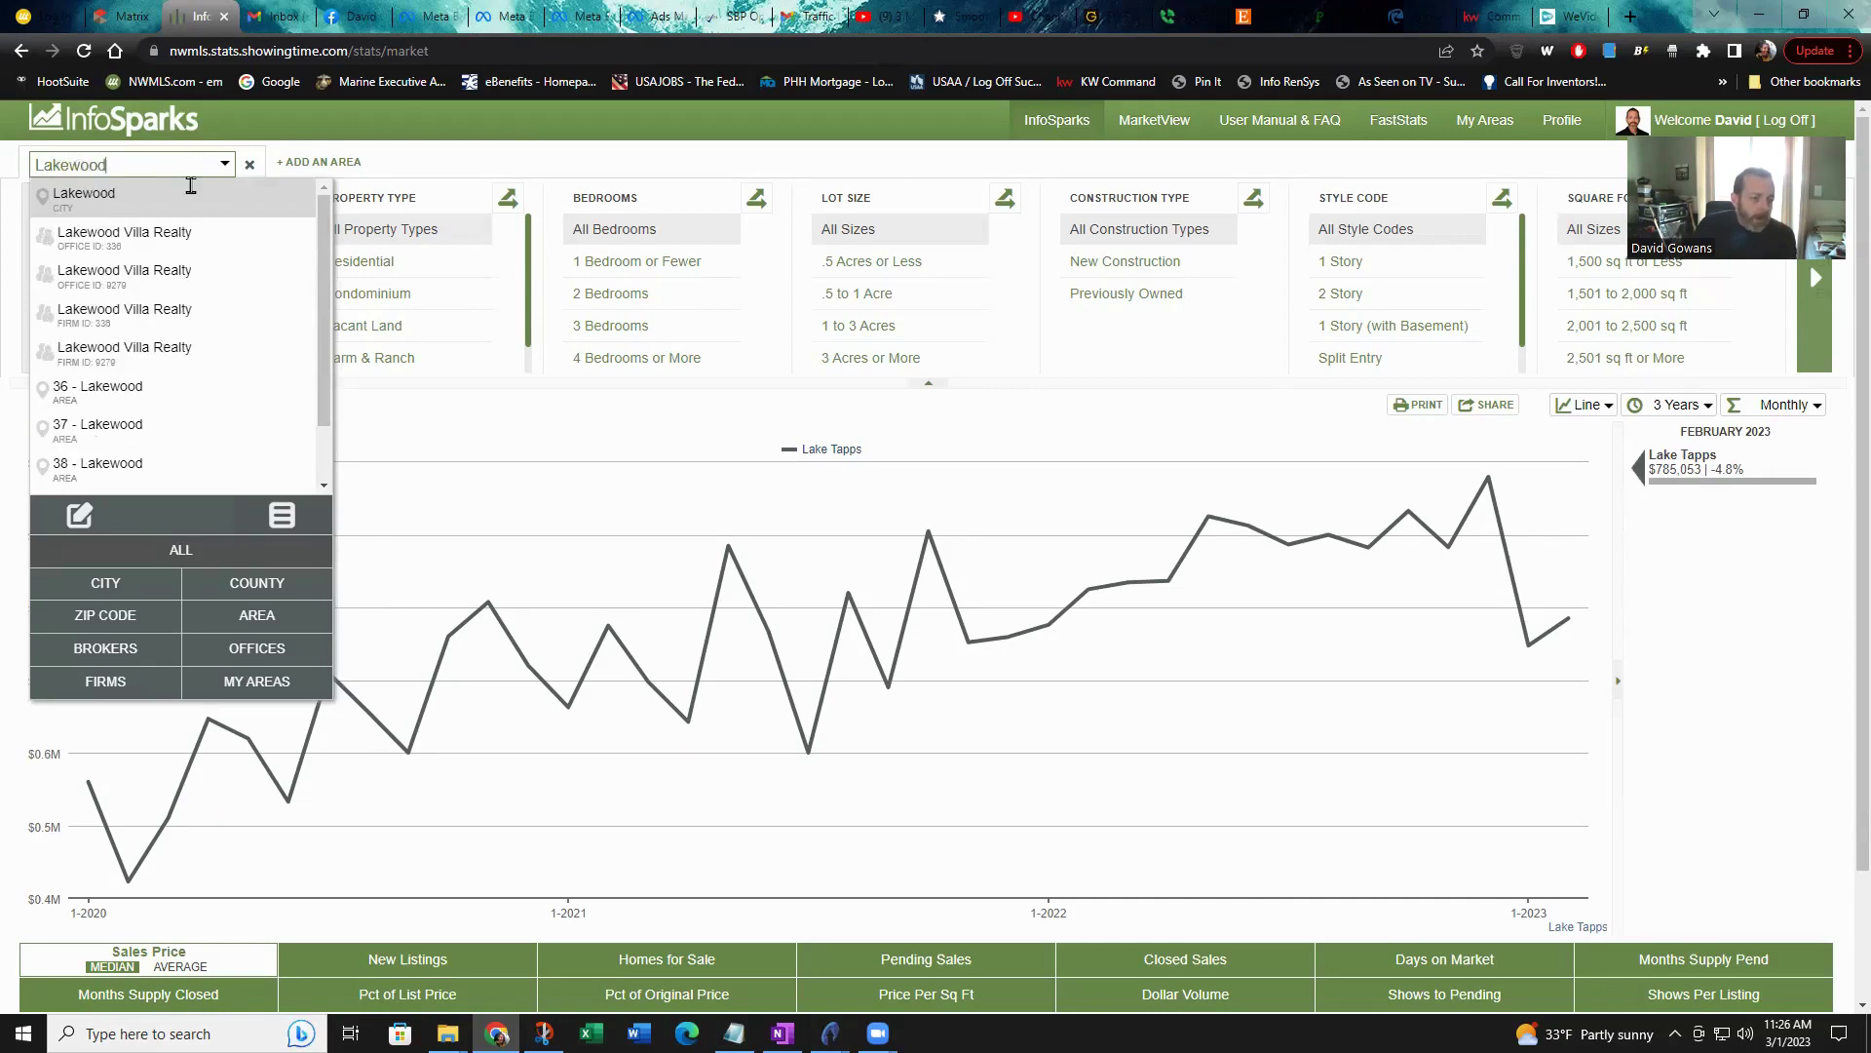
pyautogui.moveTo(141, 168); pyautogui.dragTo(3, 167)
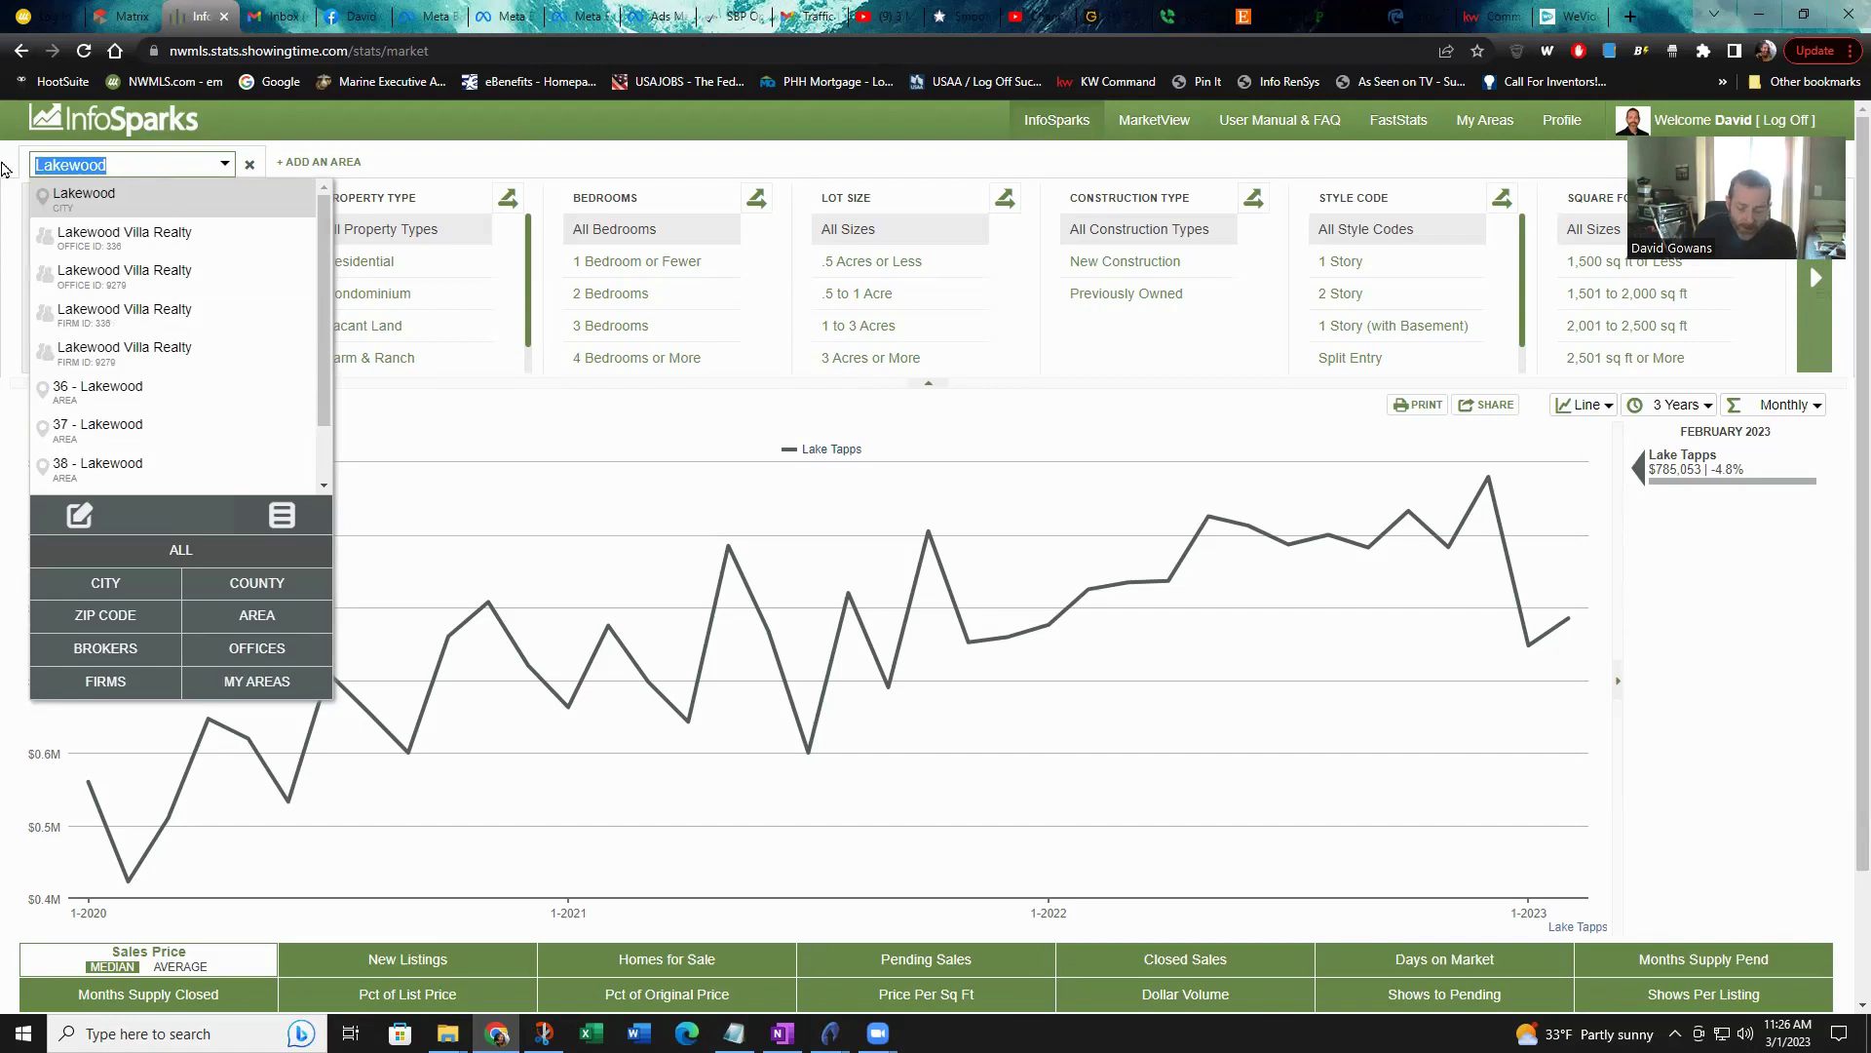
pyautogui.write('98498')
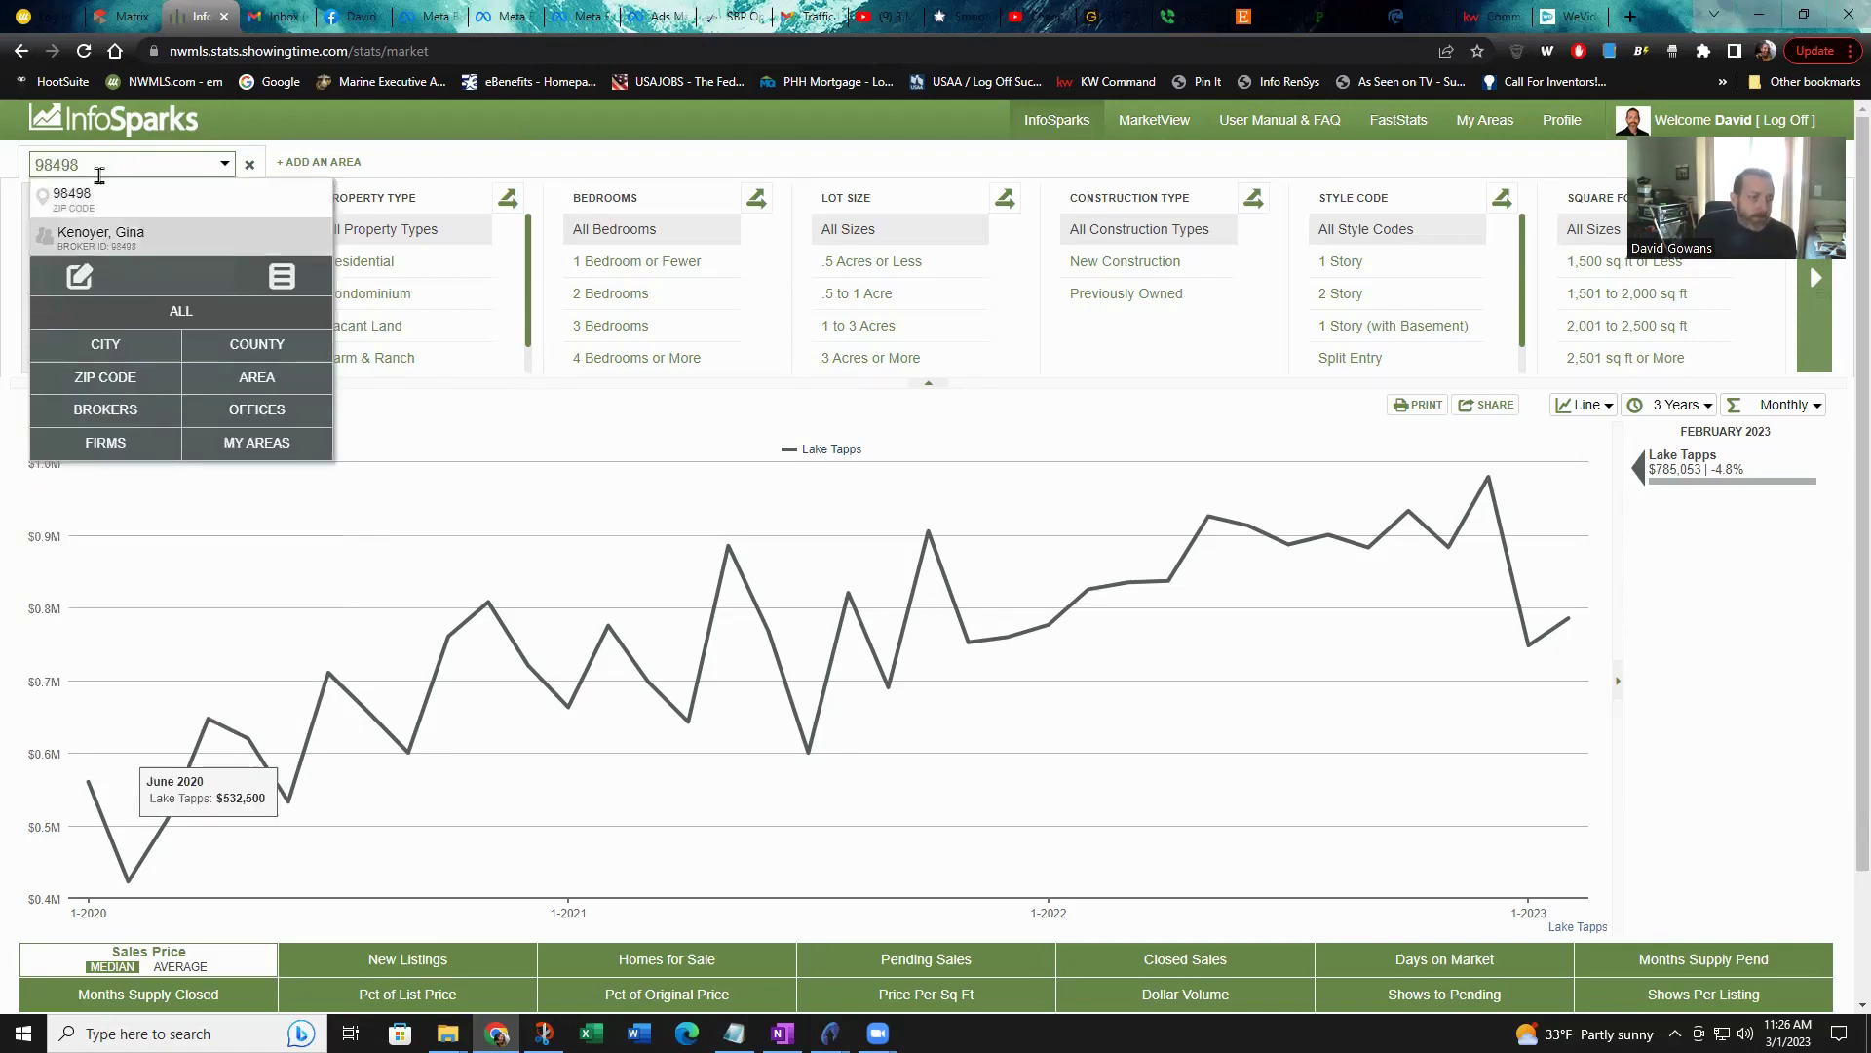
pyautogui.click(76, 199)
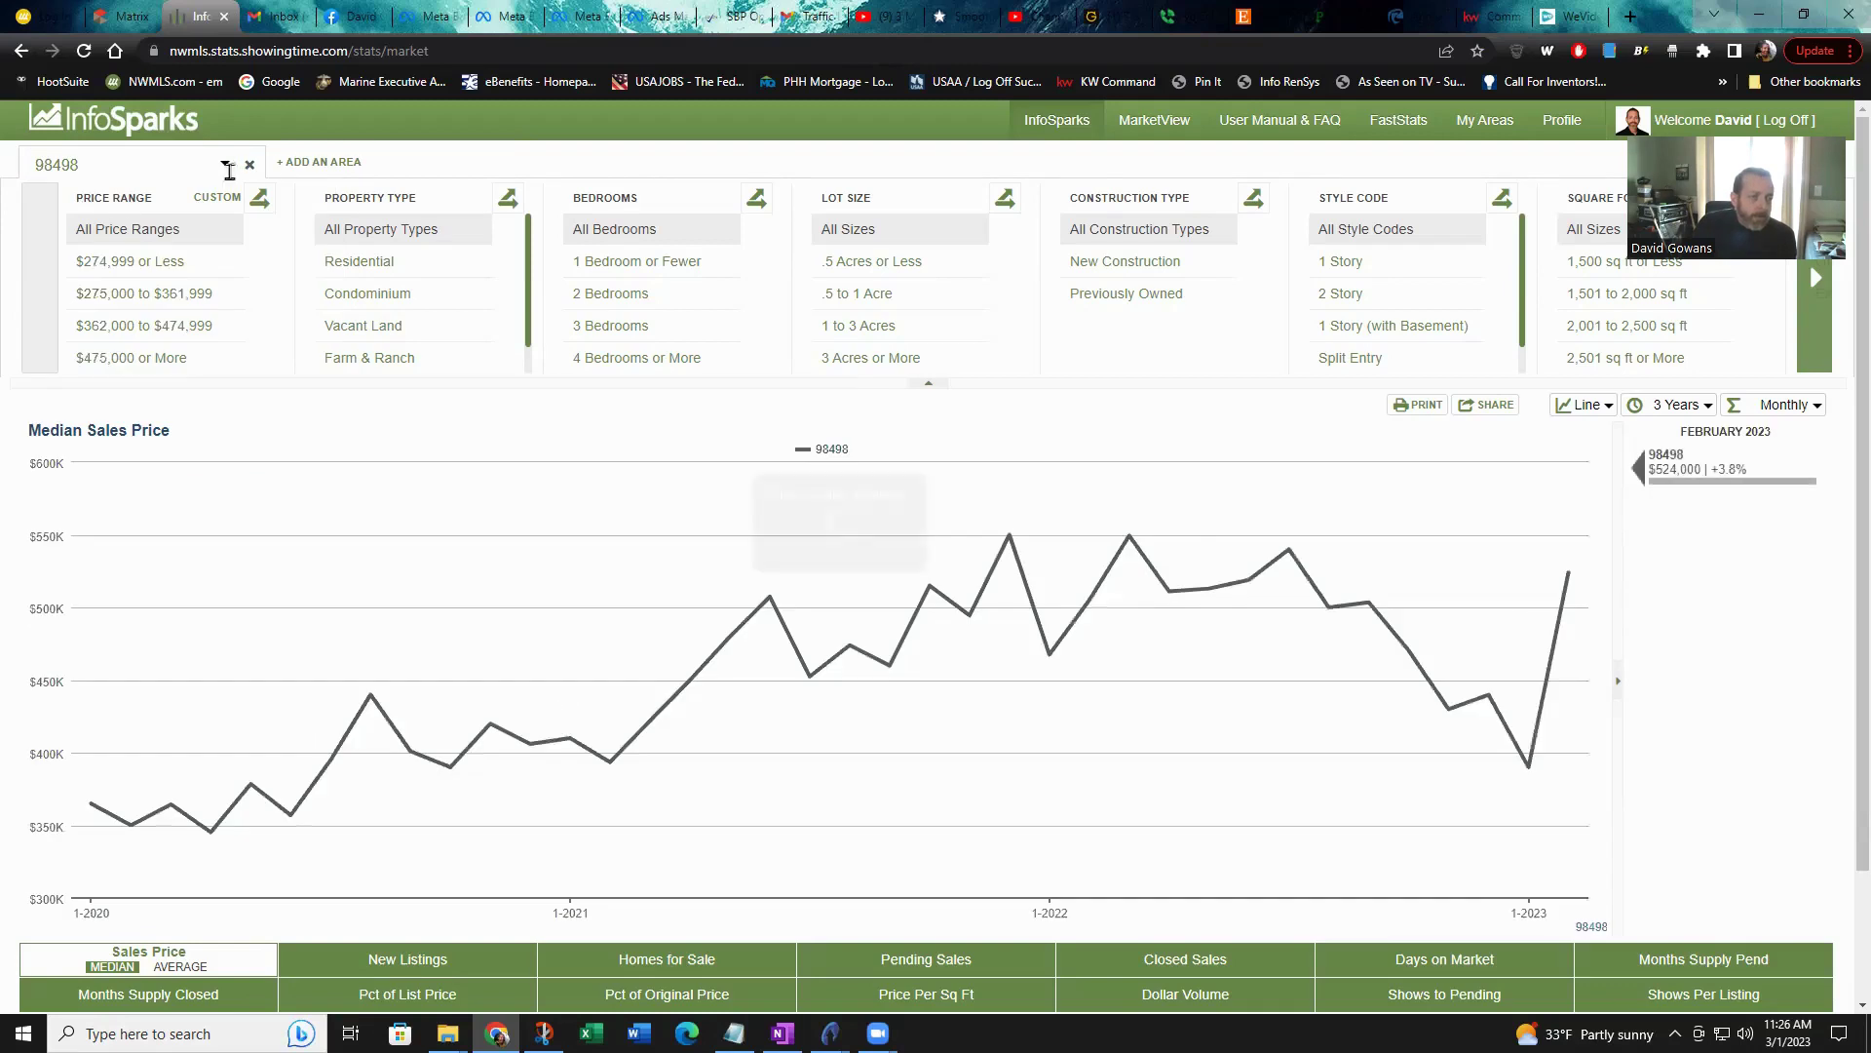
# - Add a second comparison area and set it to the 43 - Steilacoom area
pyautogui.click(312, 163)
pyautogui.click(333, 165)
pyautogui.write('steilacoom')
pyautogui.click(351, 232)
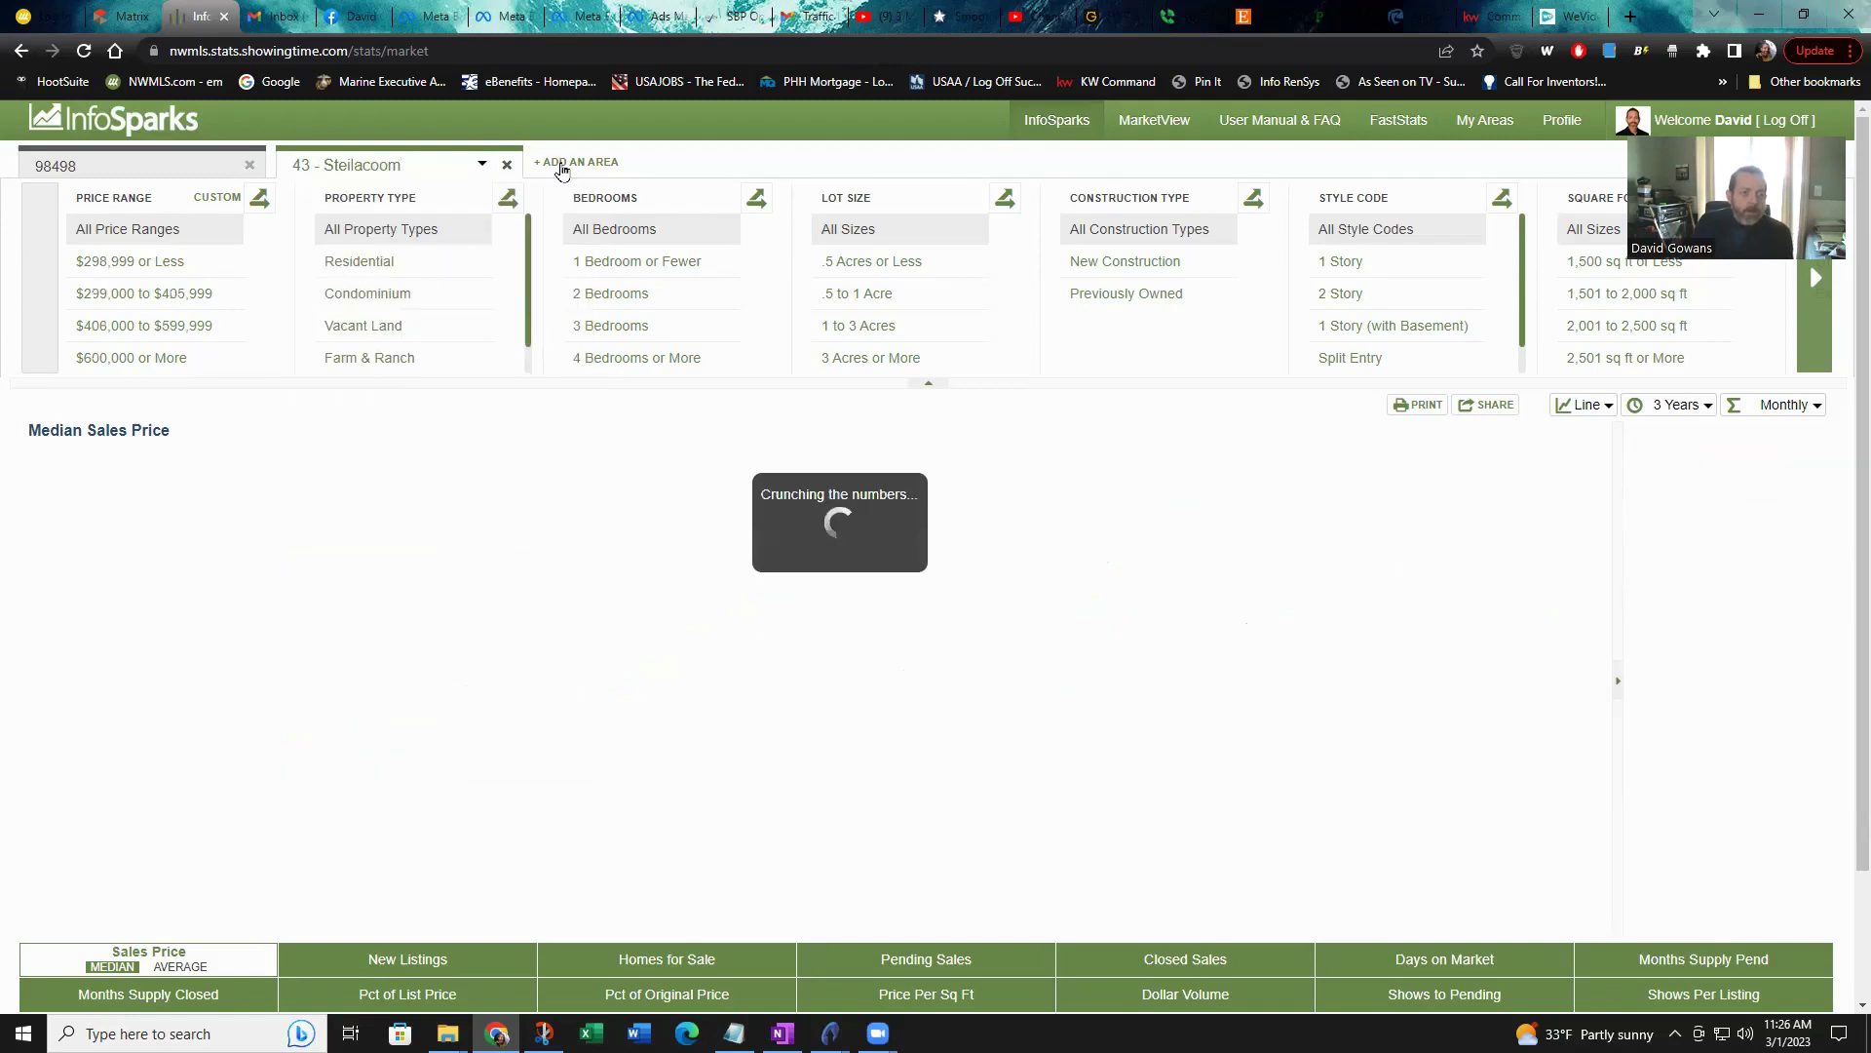
# - Add two more comparison areas to the chart, setting them to 42 - Dupont and 450 - Lacey
pyautogui.click(573, 163)
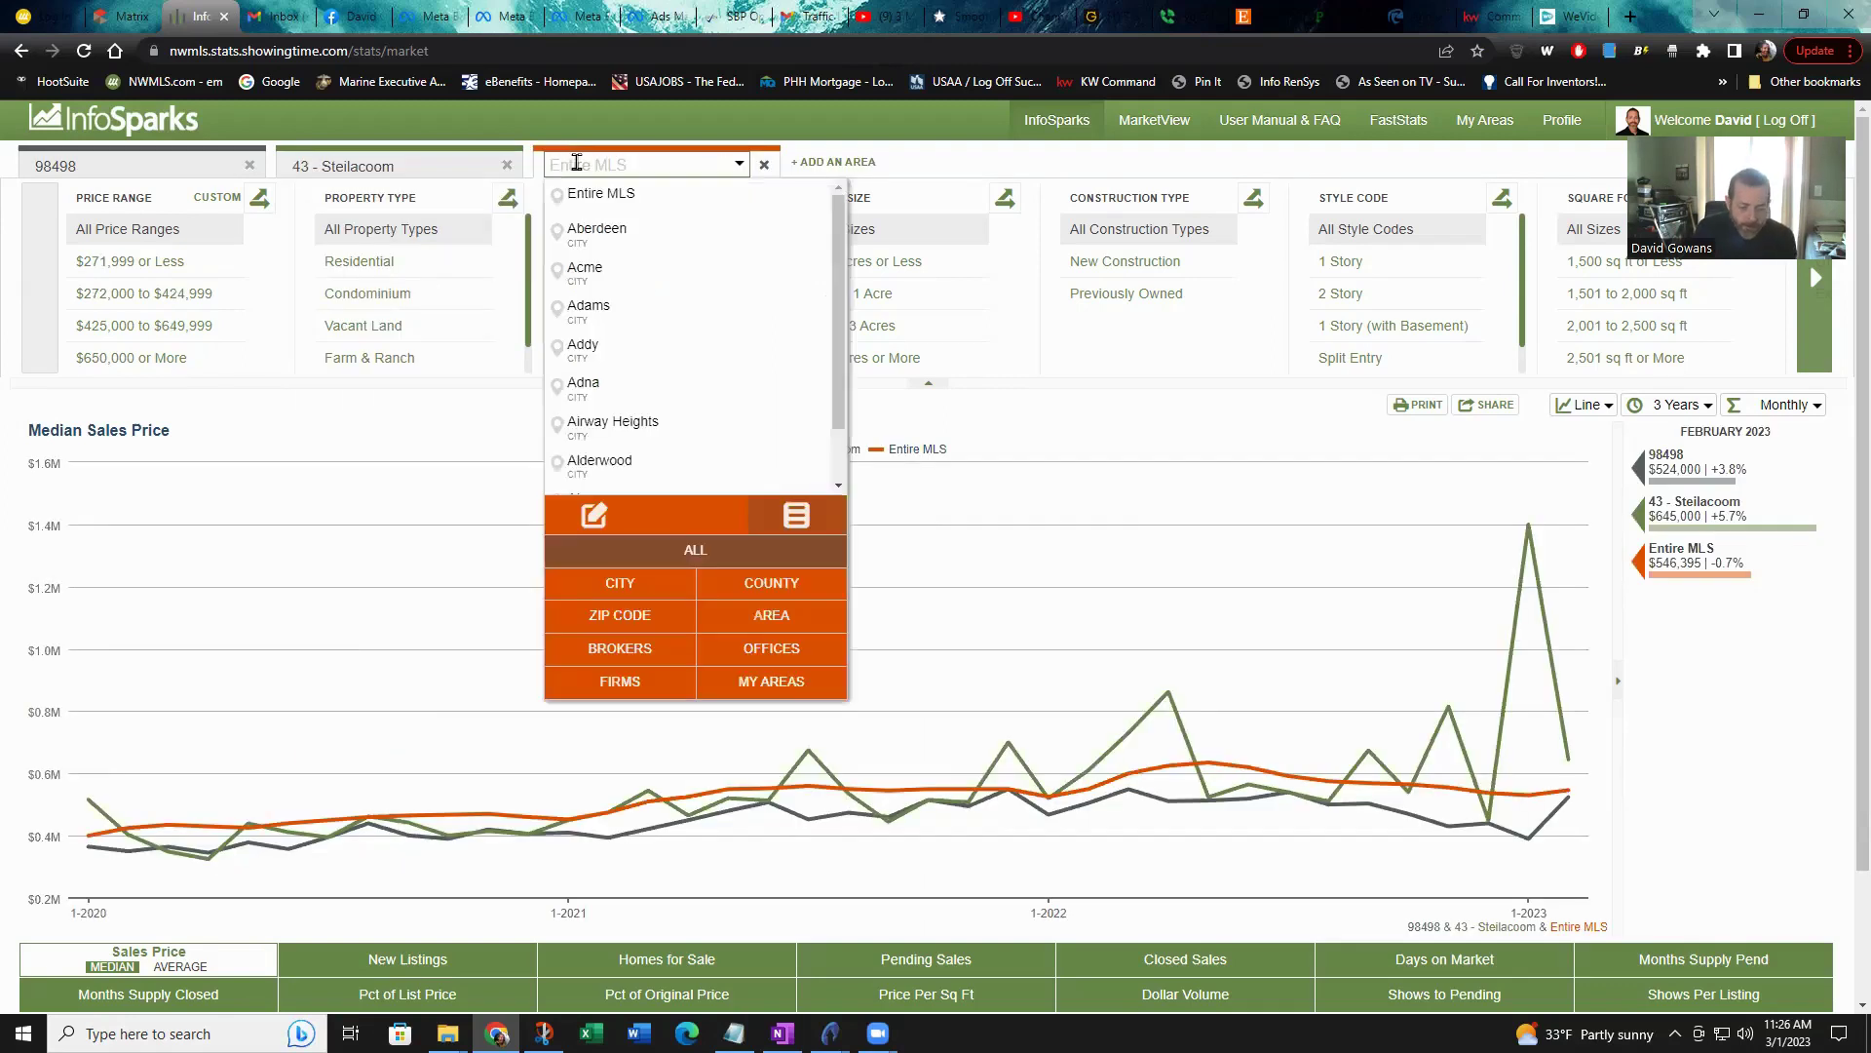
pyautogui.write('Dupont')
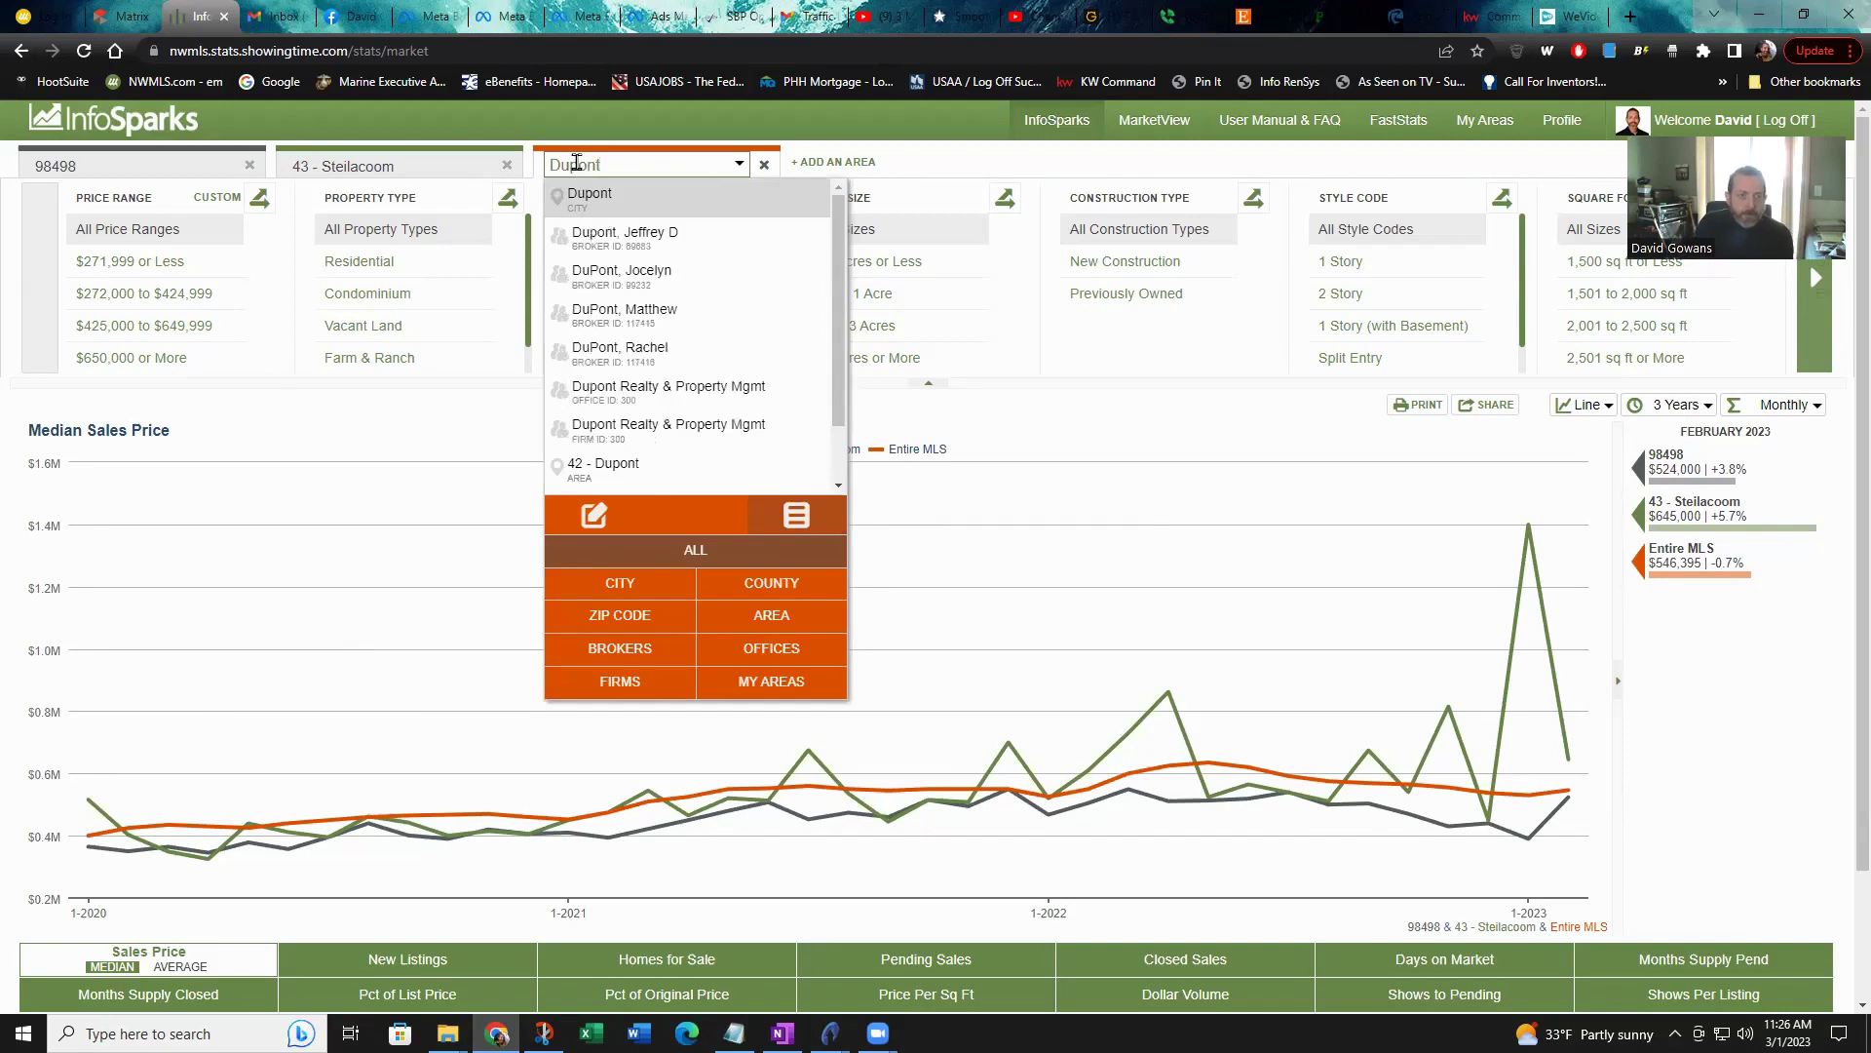
pyautogui.click(612, 485)
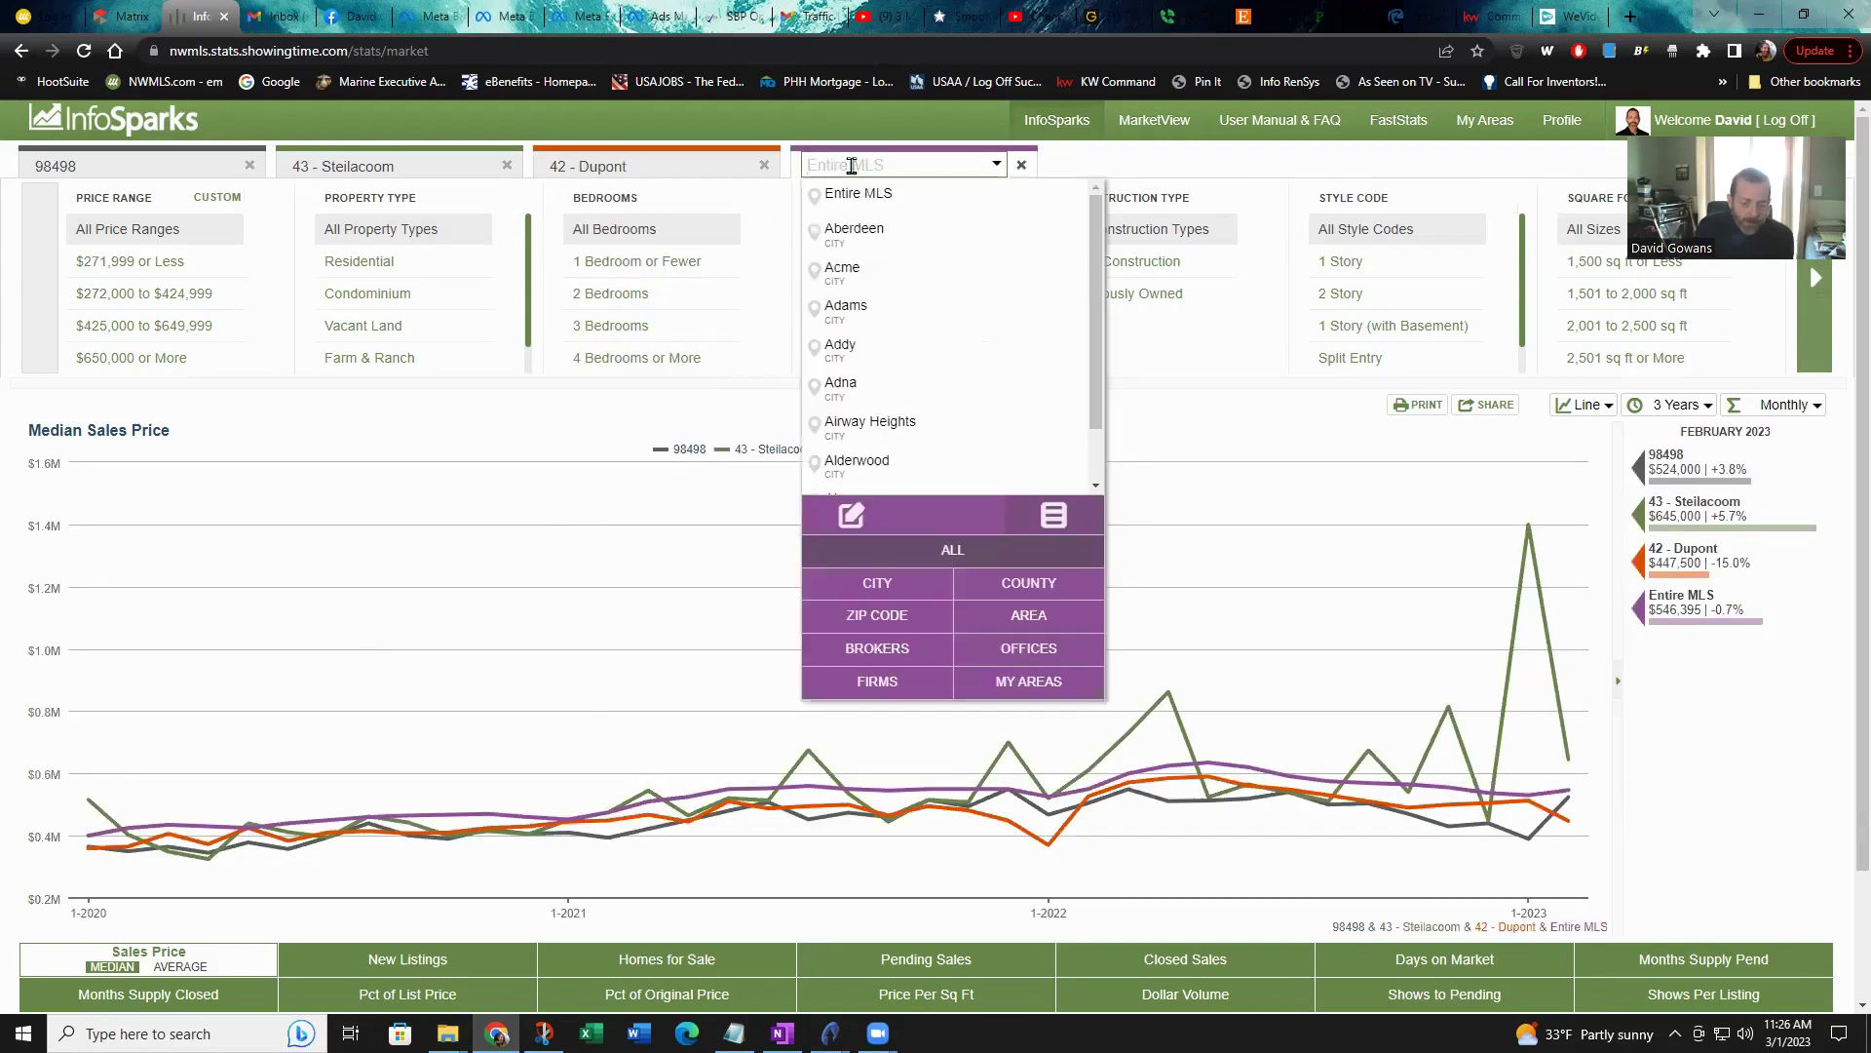
pyautogui.write('lacey')
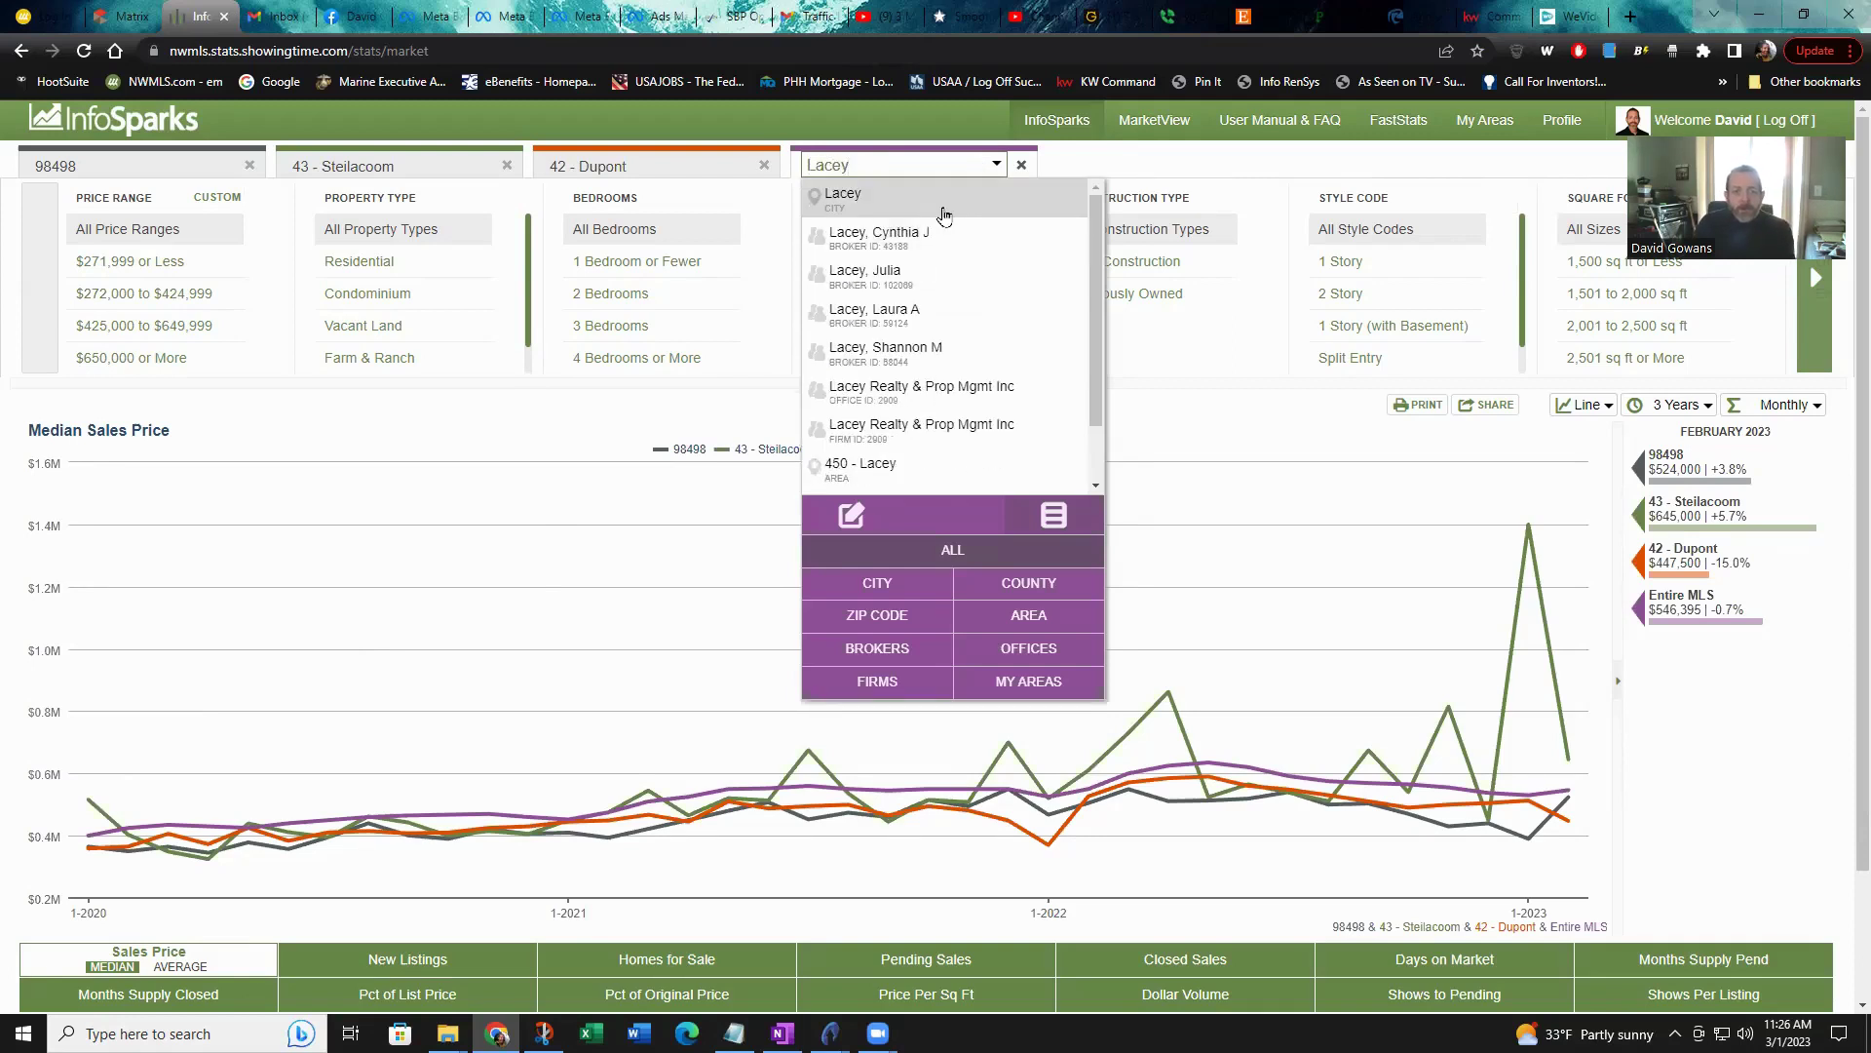
pyautogui.click(945, 472)
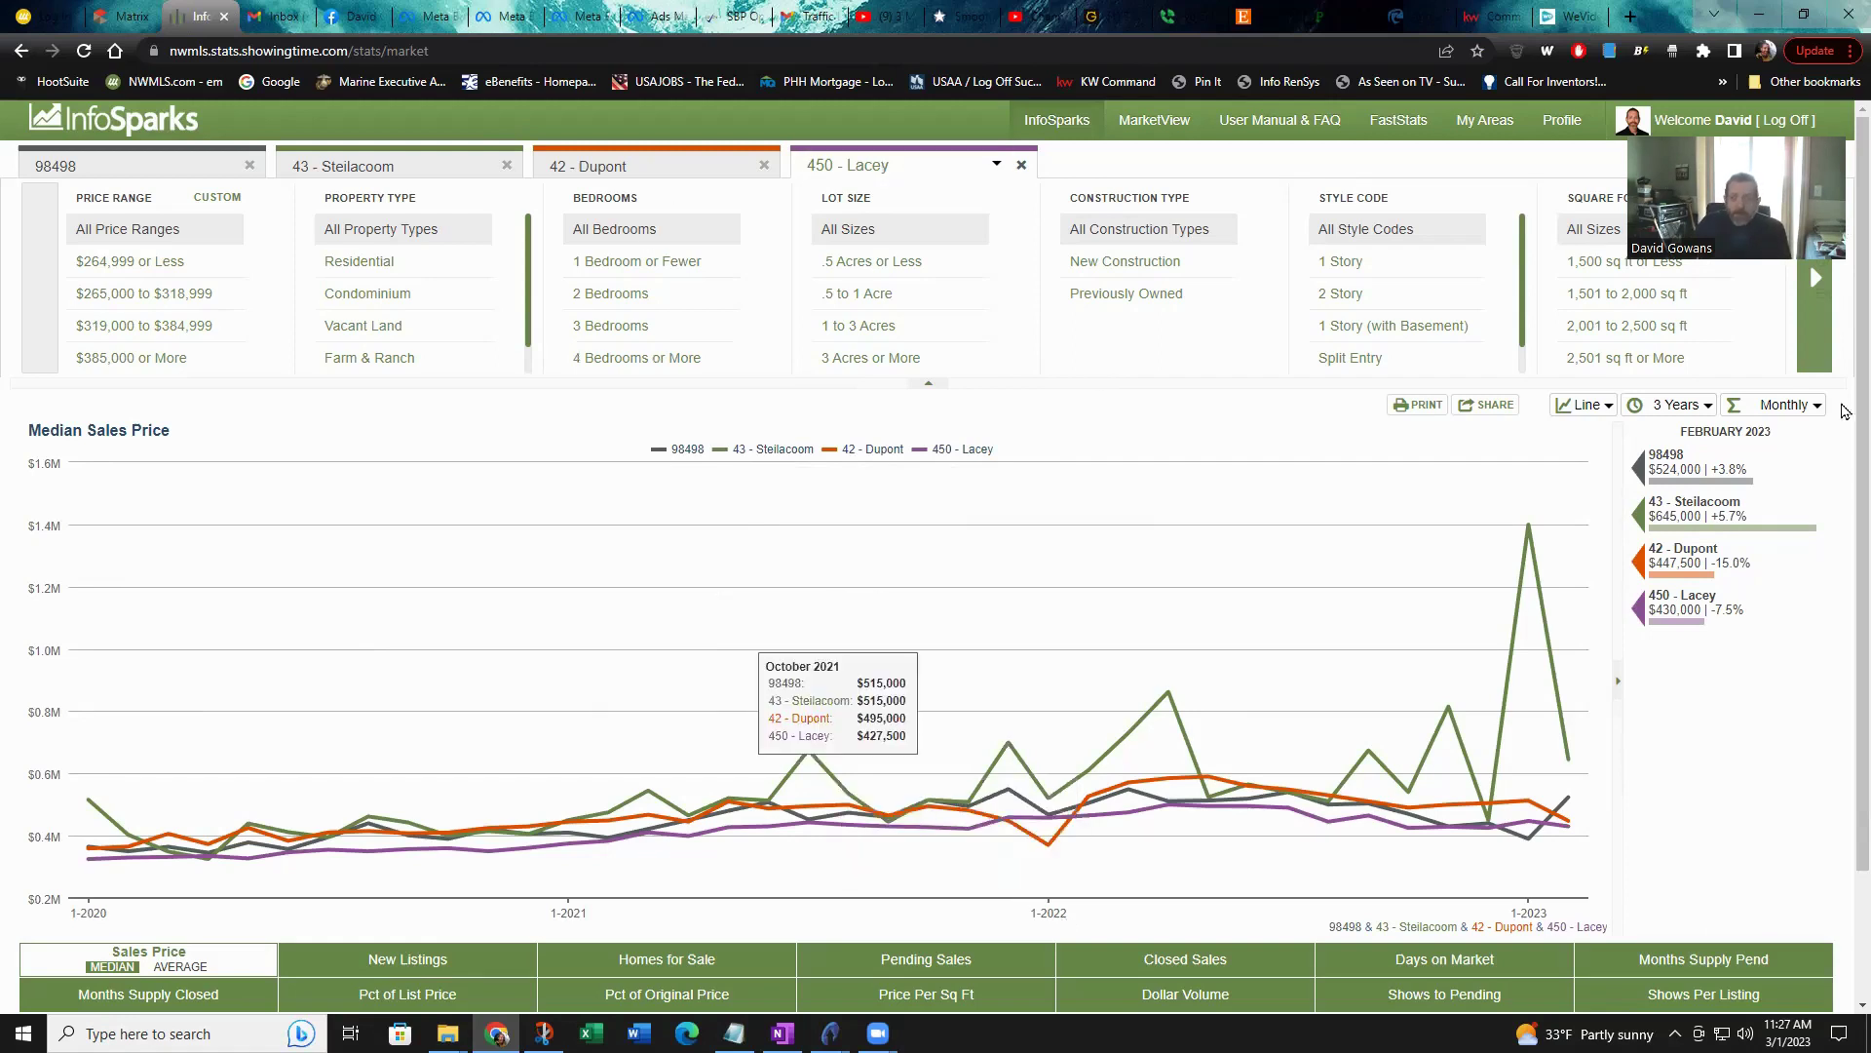
# - View the four areas' median sales price trends over 10 years and 5 years, then return the time span to 3 years
pyautogui.click(1708, 416)
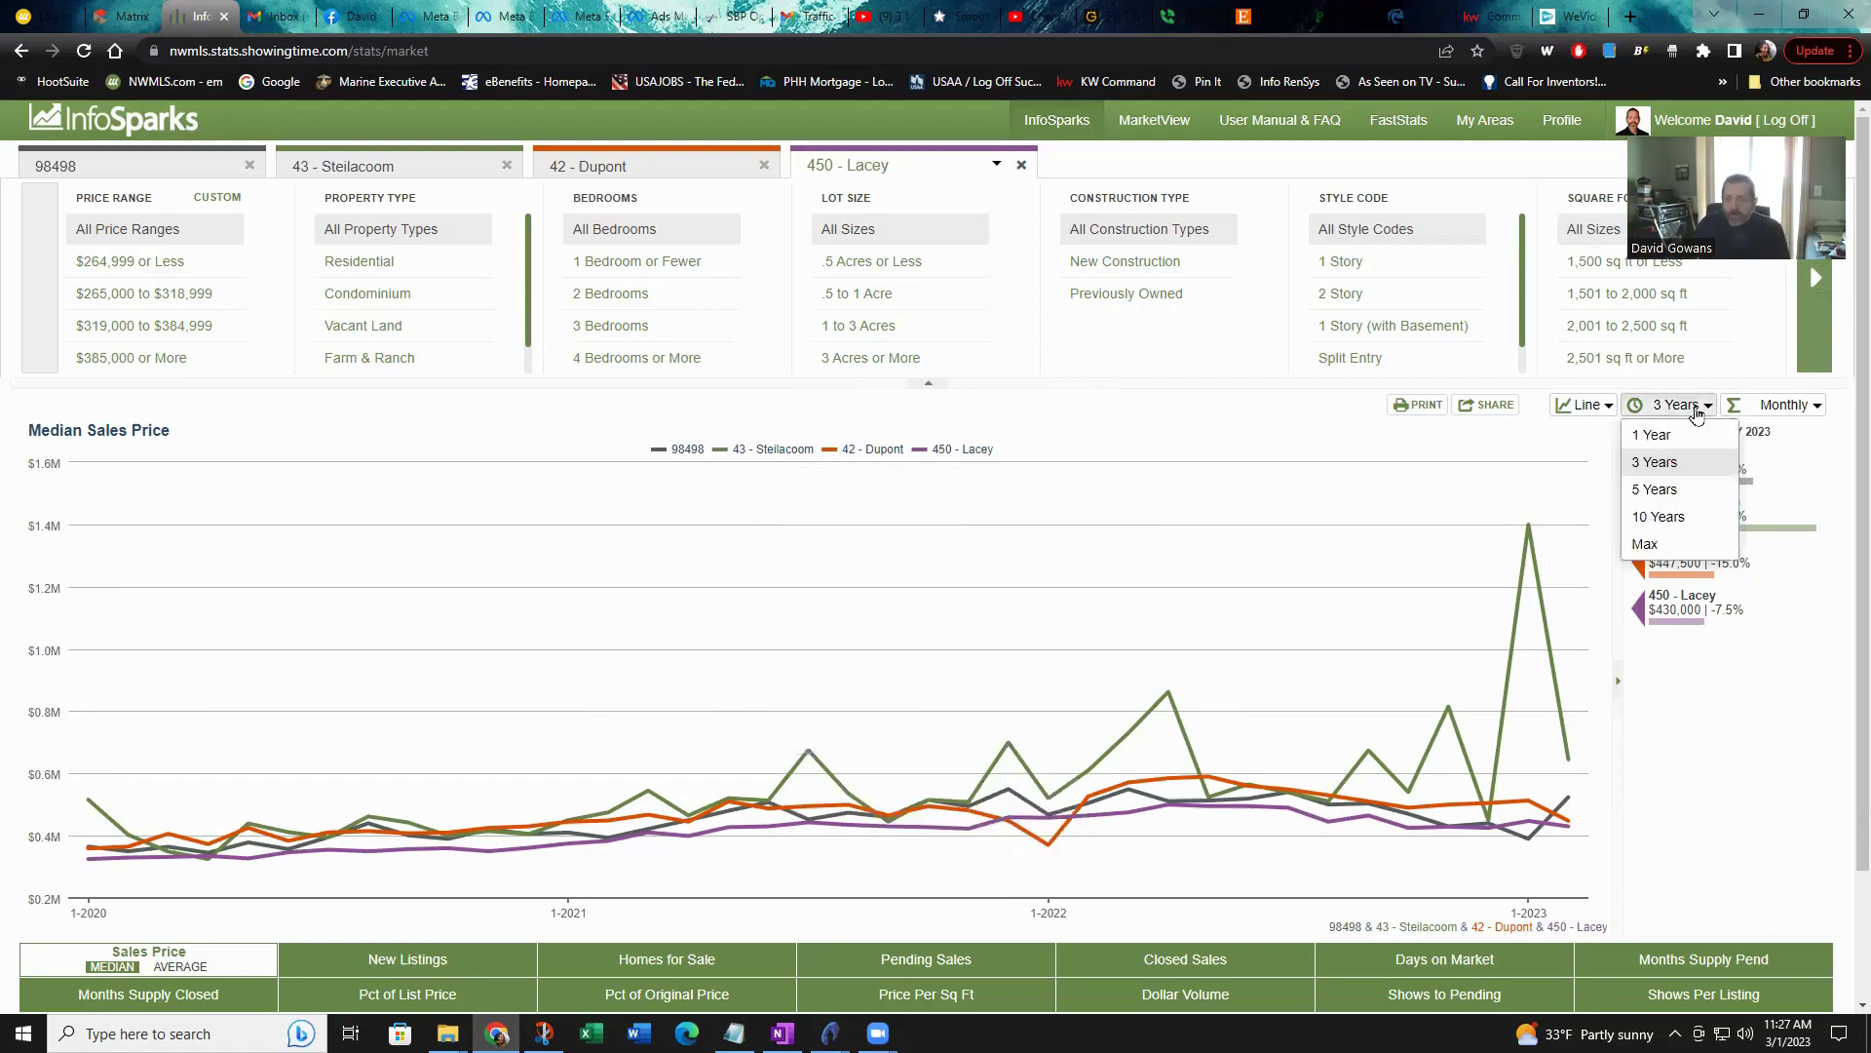
pyautogui.click(1670, 519)
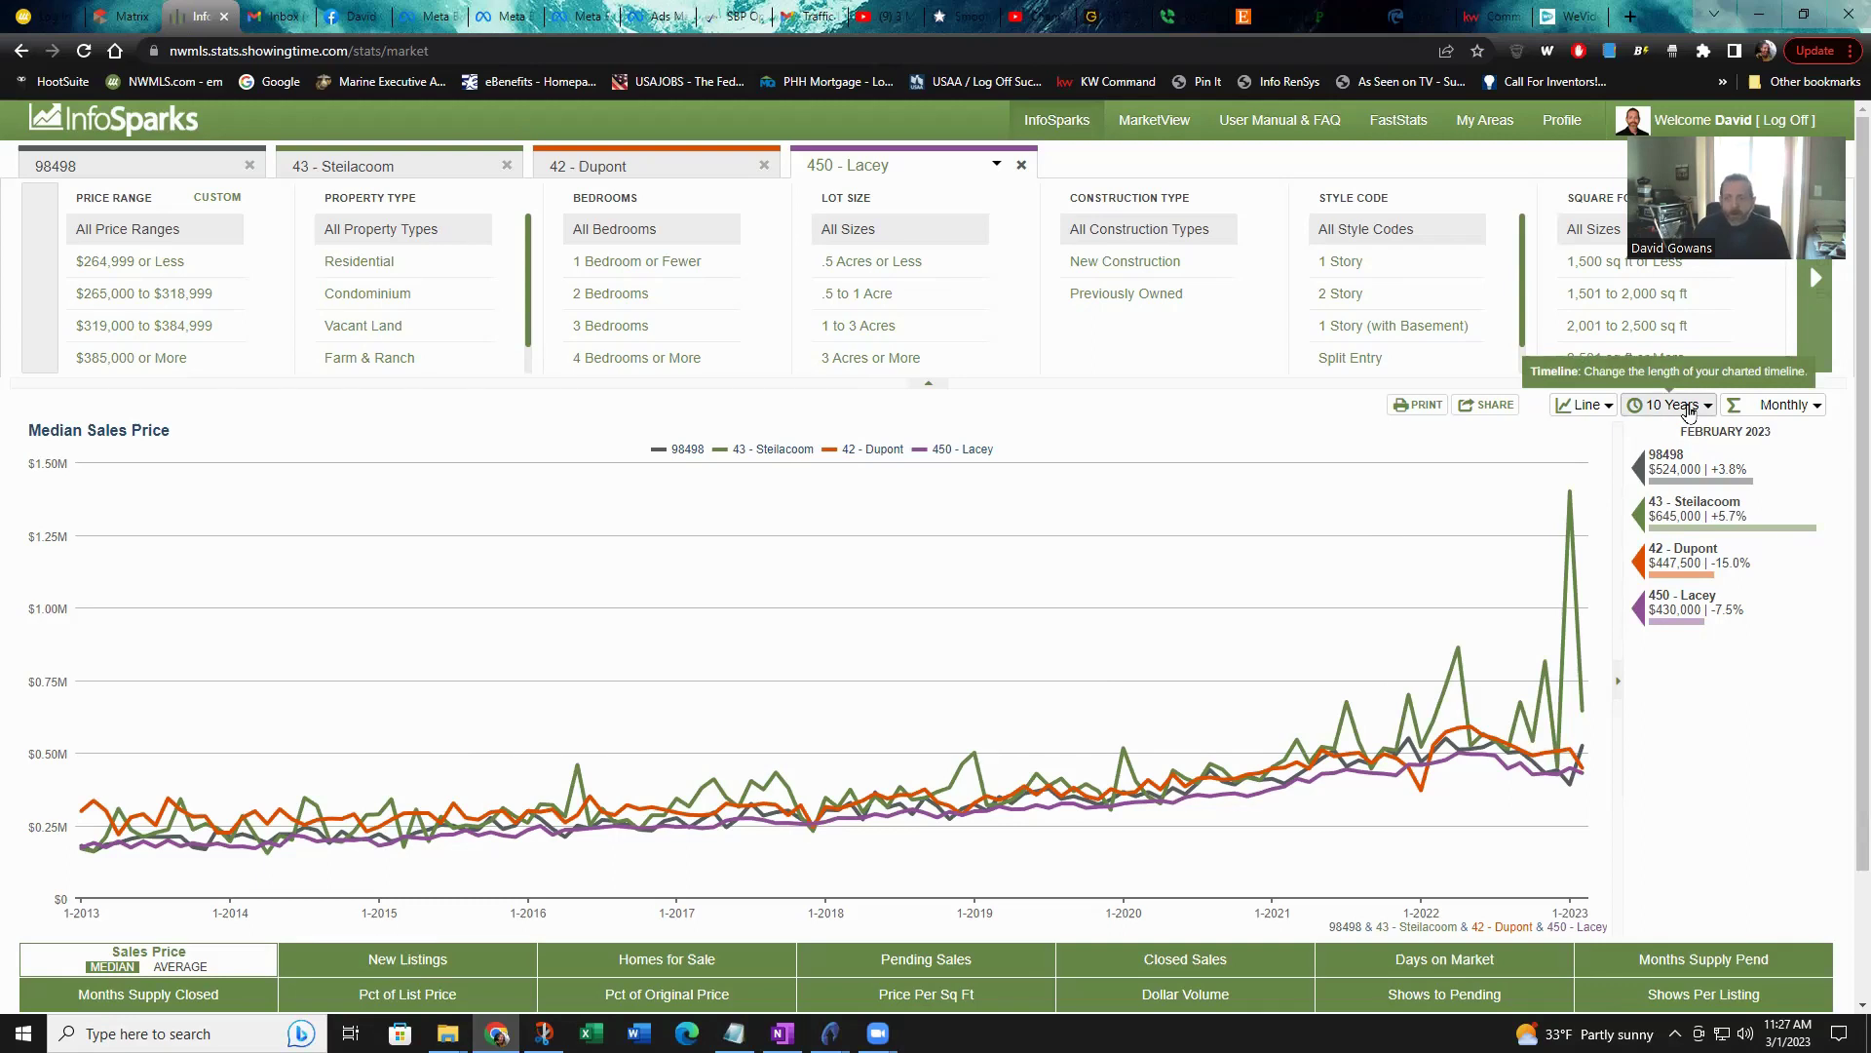
pyautogui.click(1690, 413)
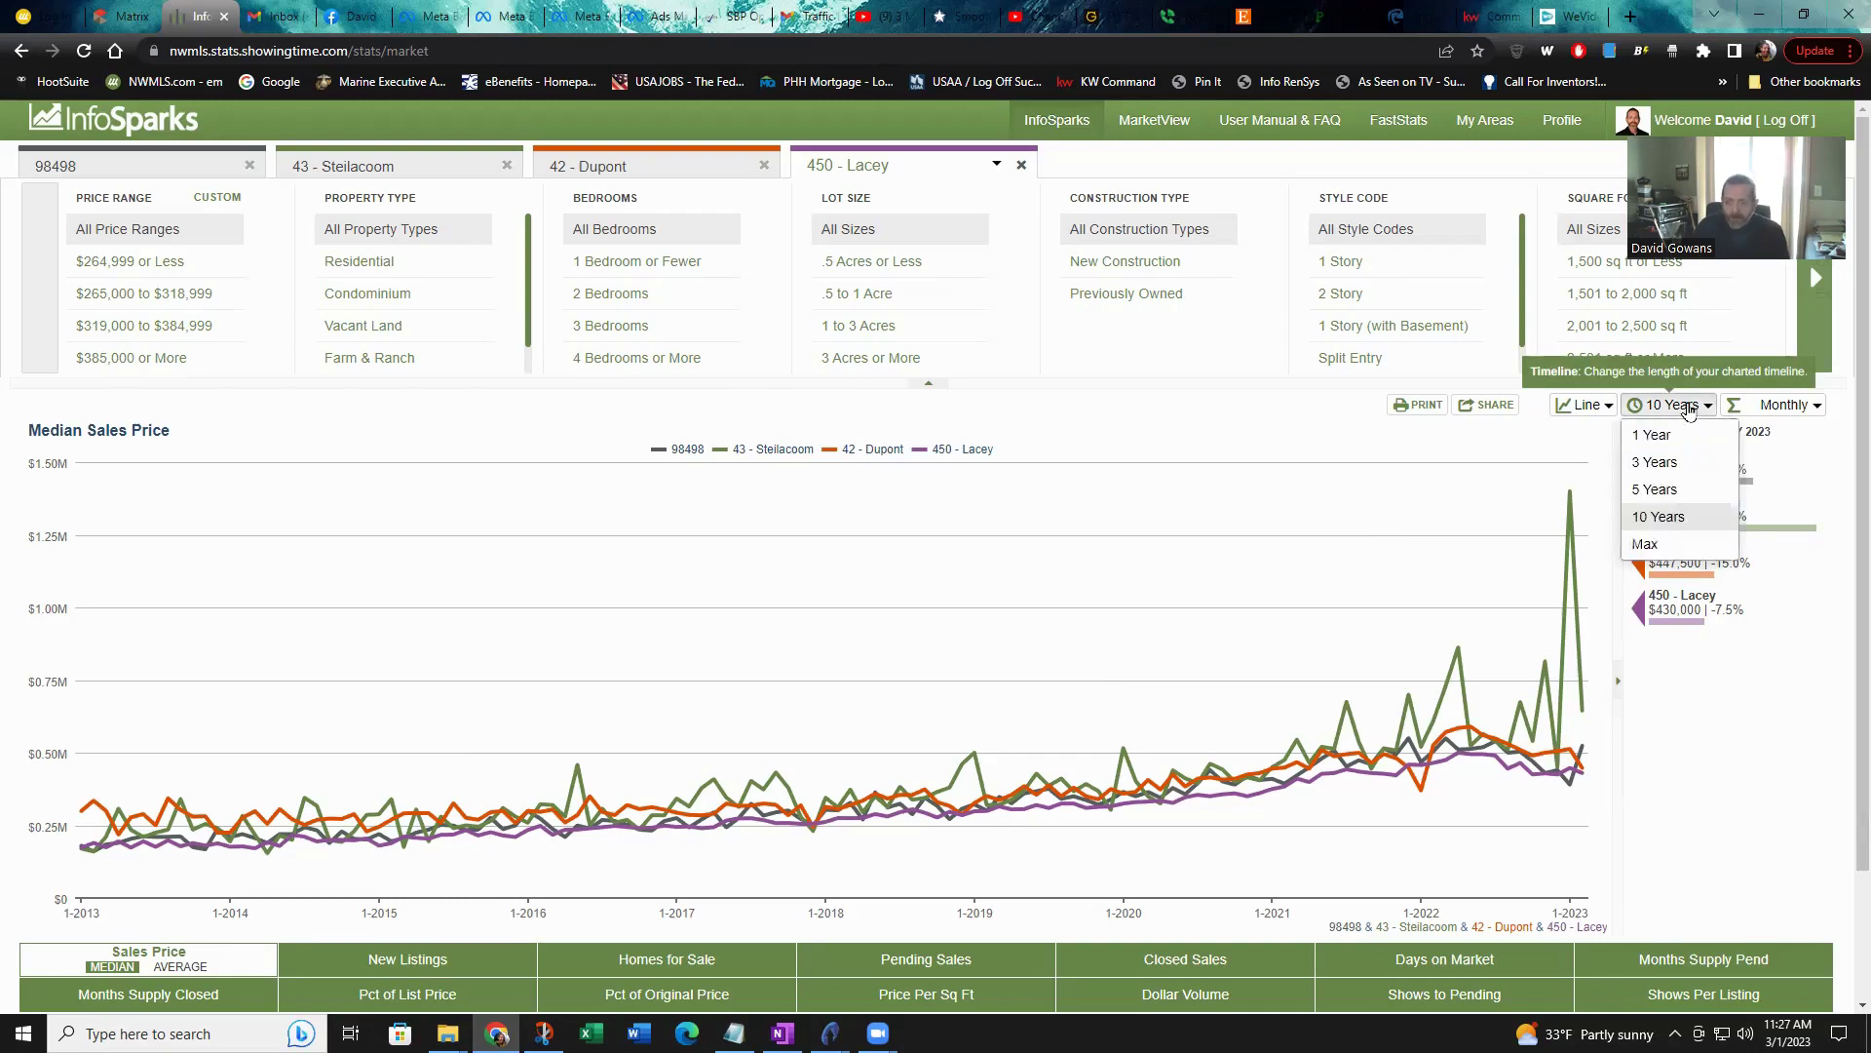
pyautogui.click(1666, 489)
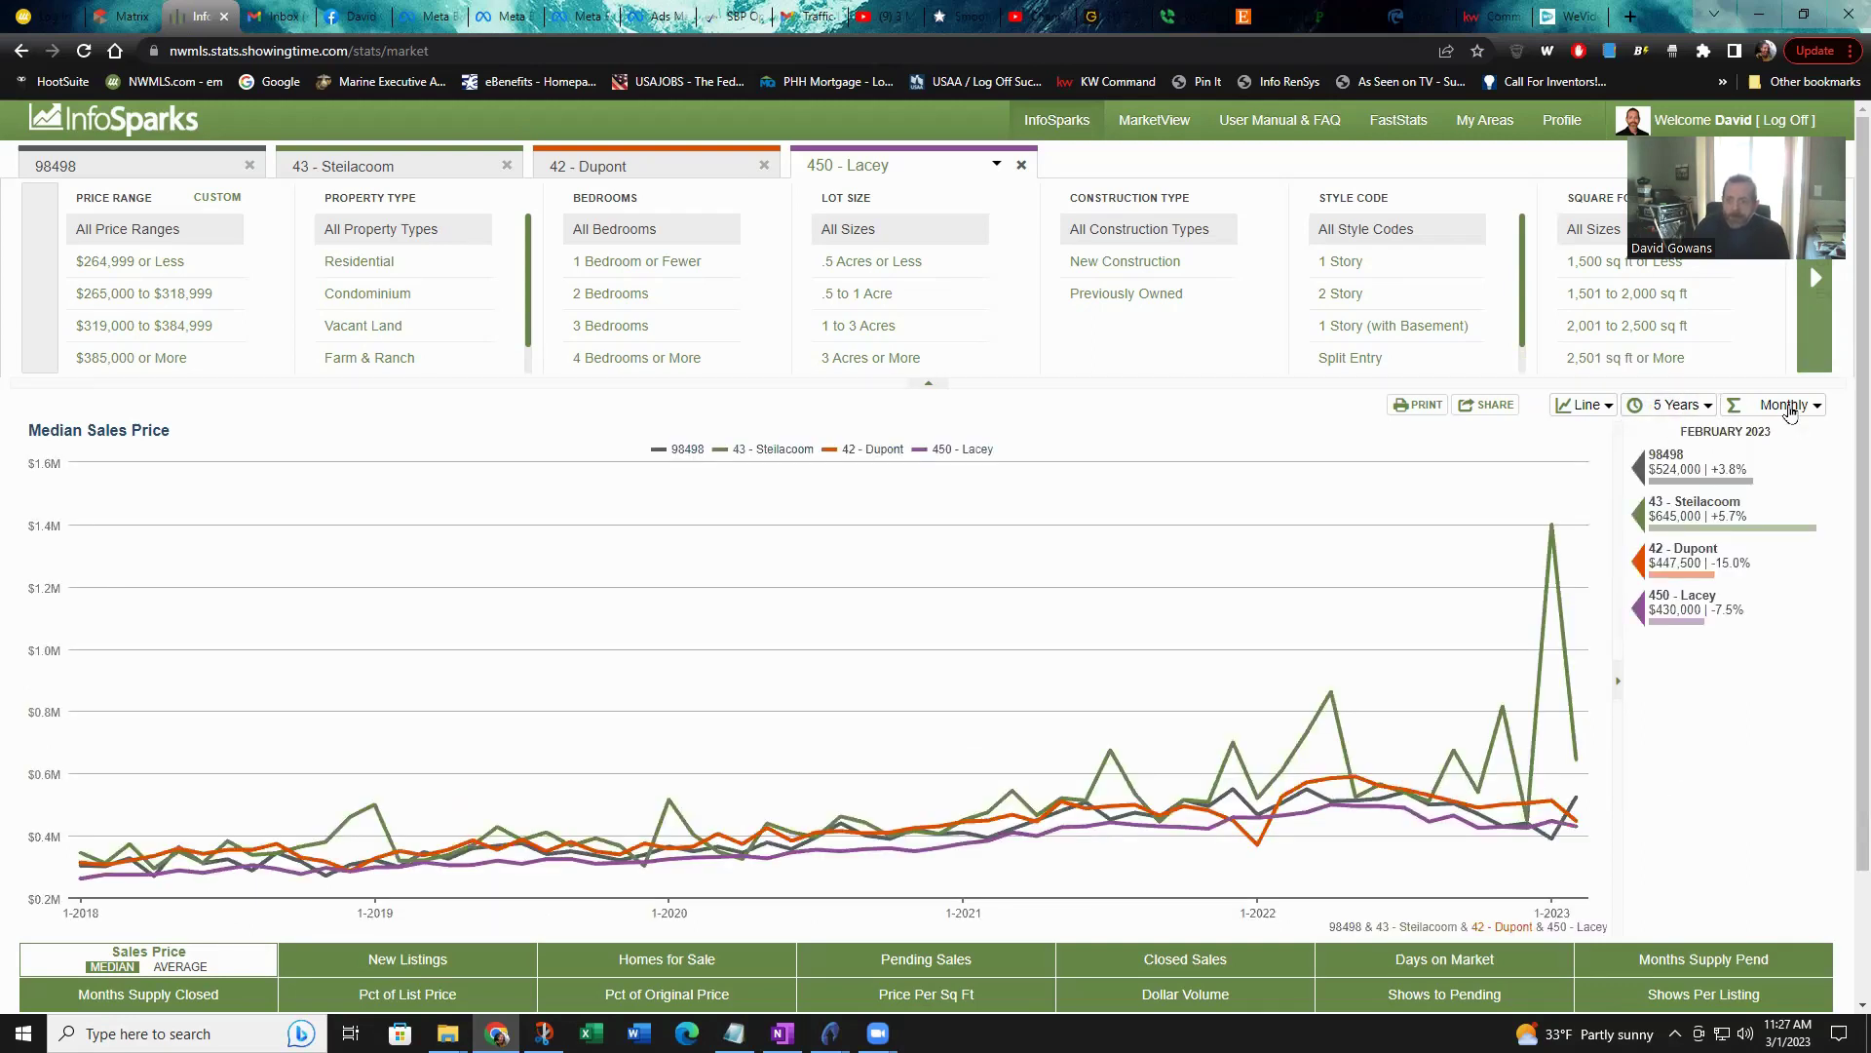
pyautogui.click(1693, 408)
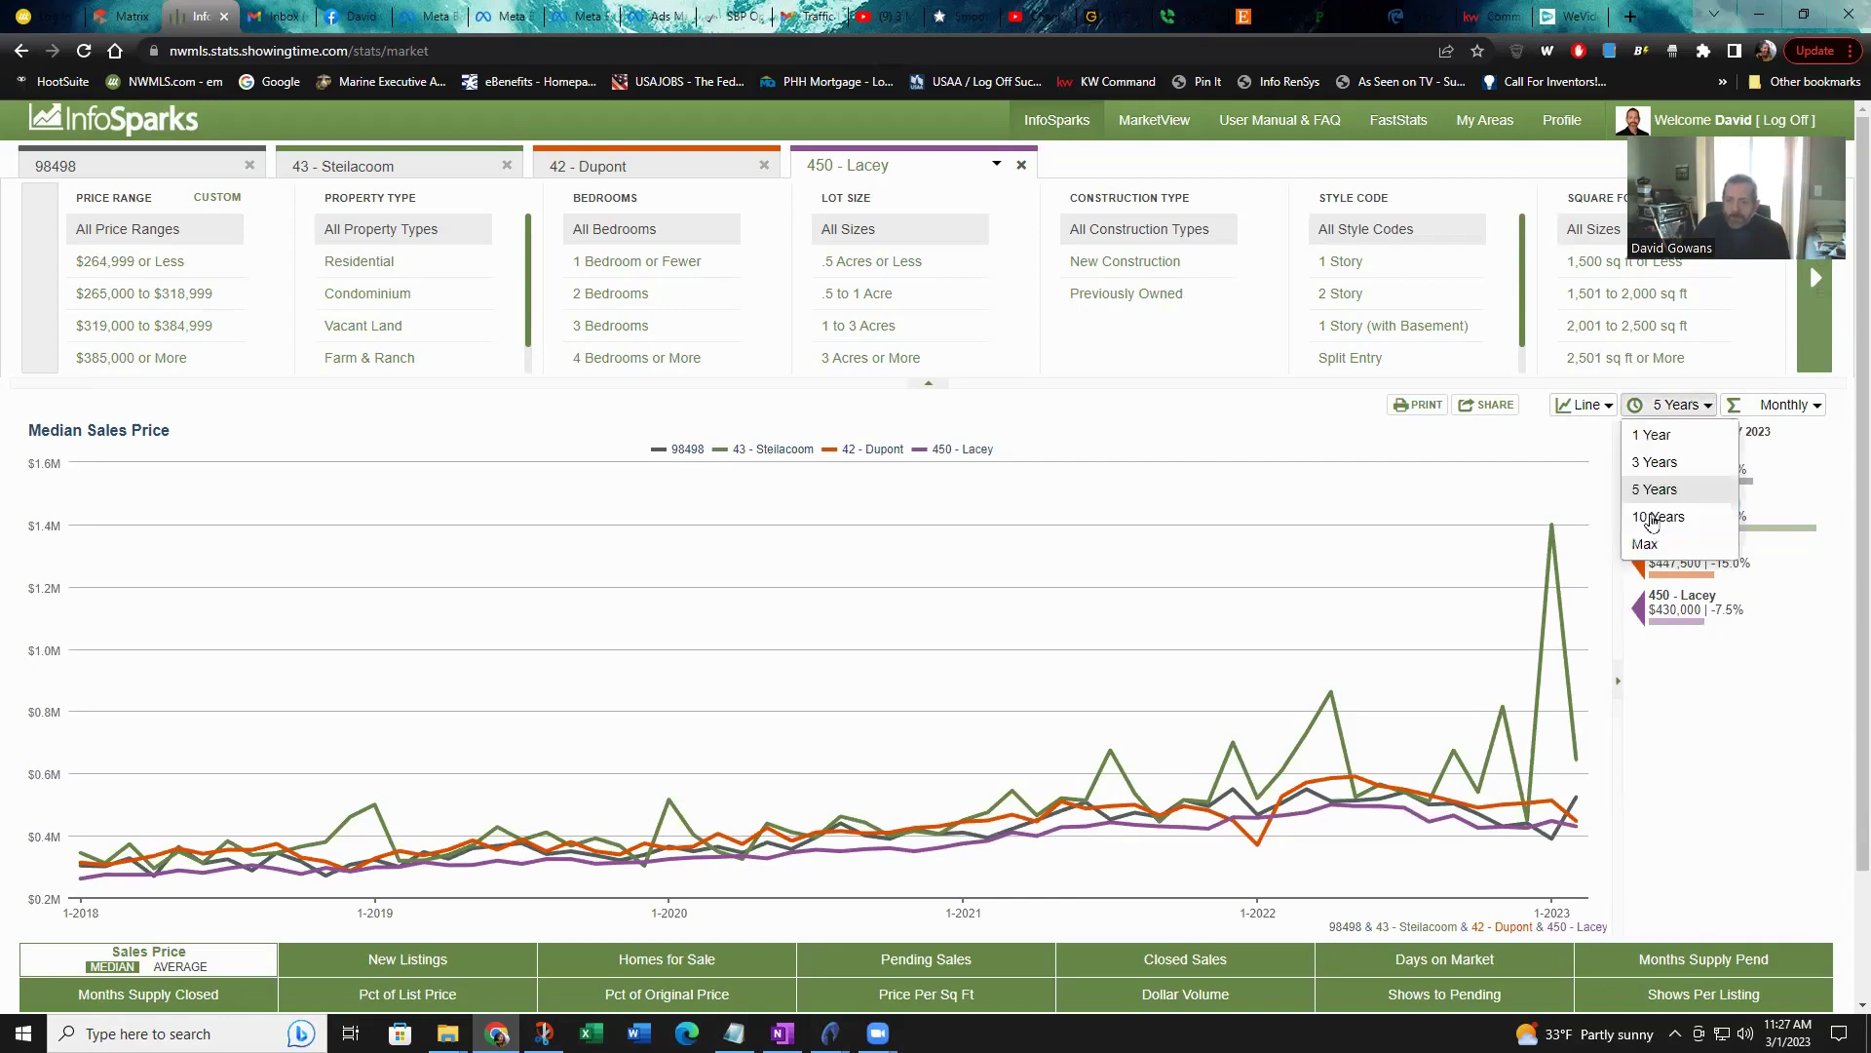
pyautogui.click(1665, 462)
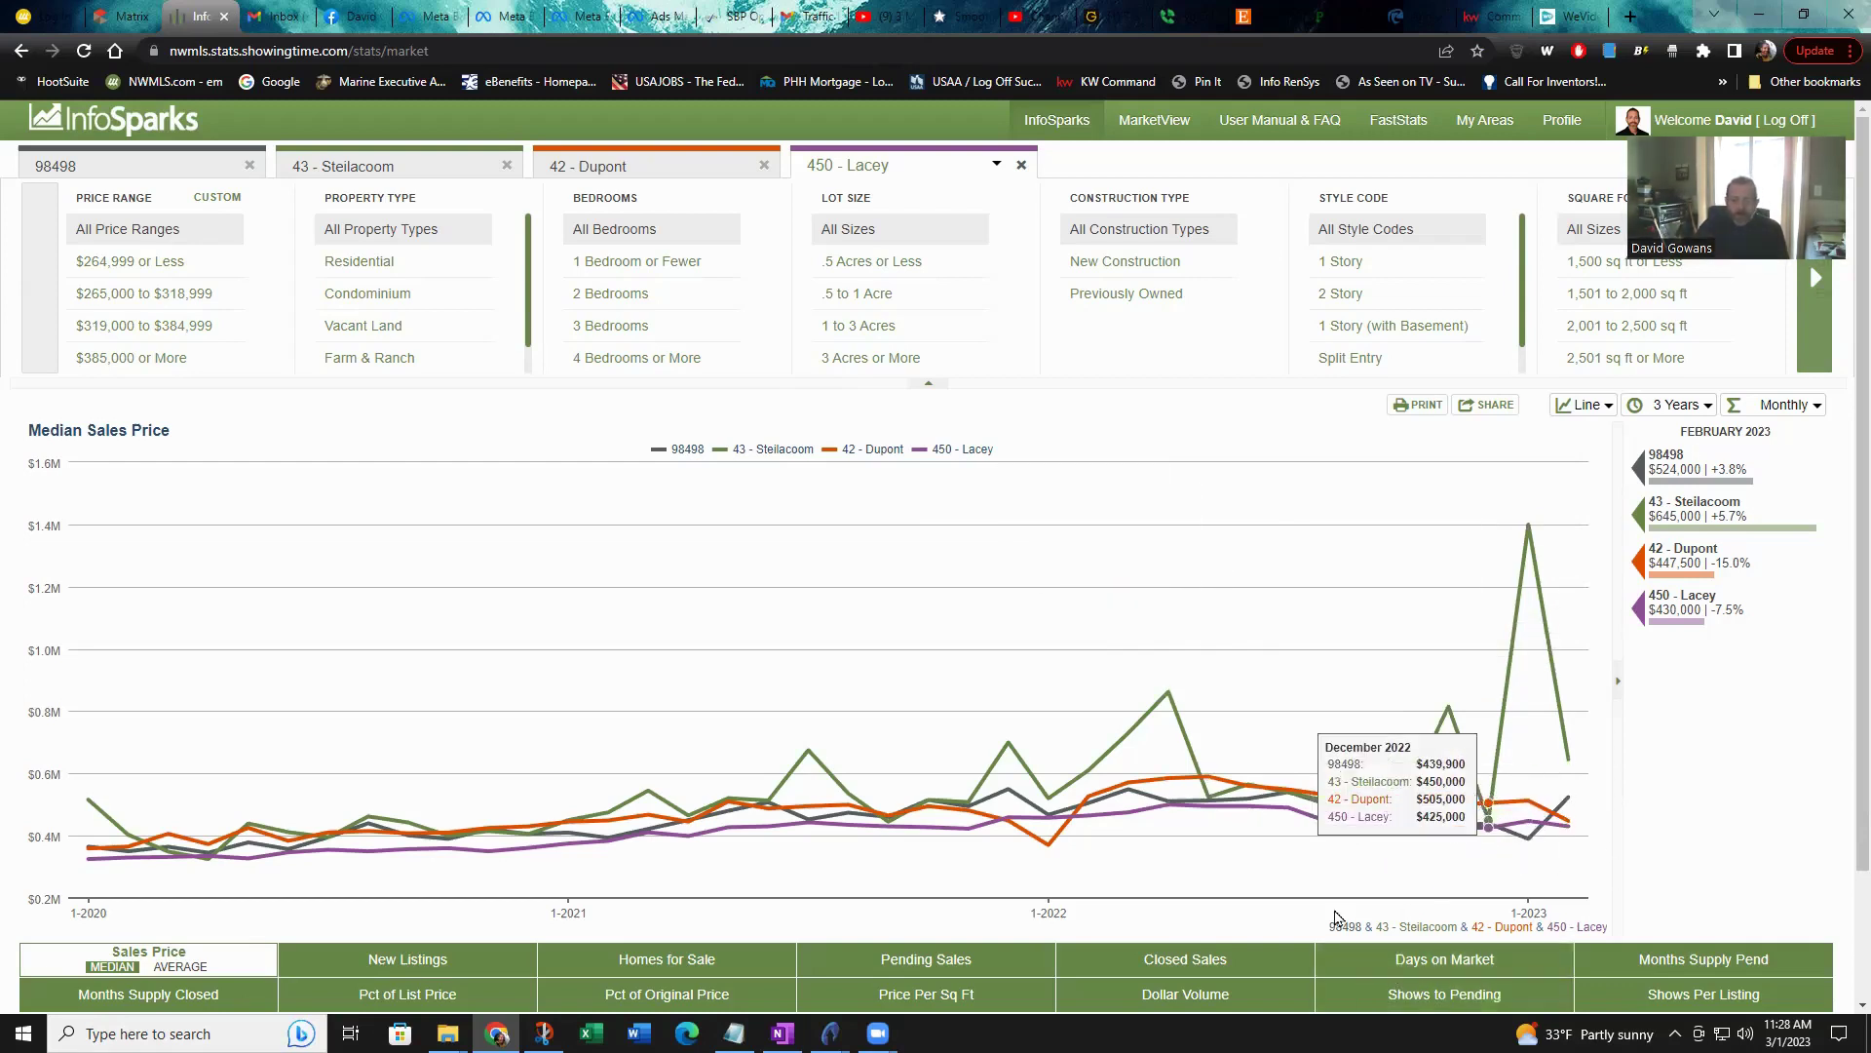
# - Alternate the chart between Closed Sales and median Sales Price twice to compare the four areas, ending on median Sales Price
pyautogui.click(1162, 962)
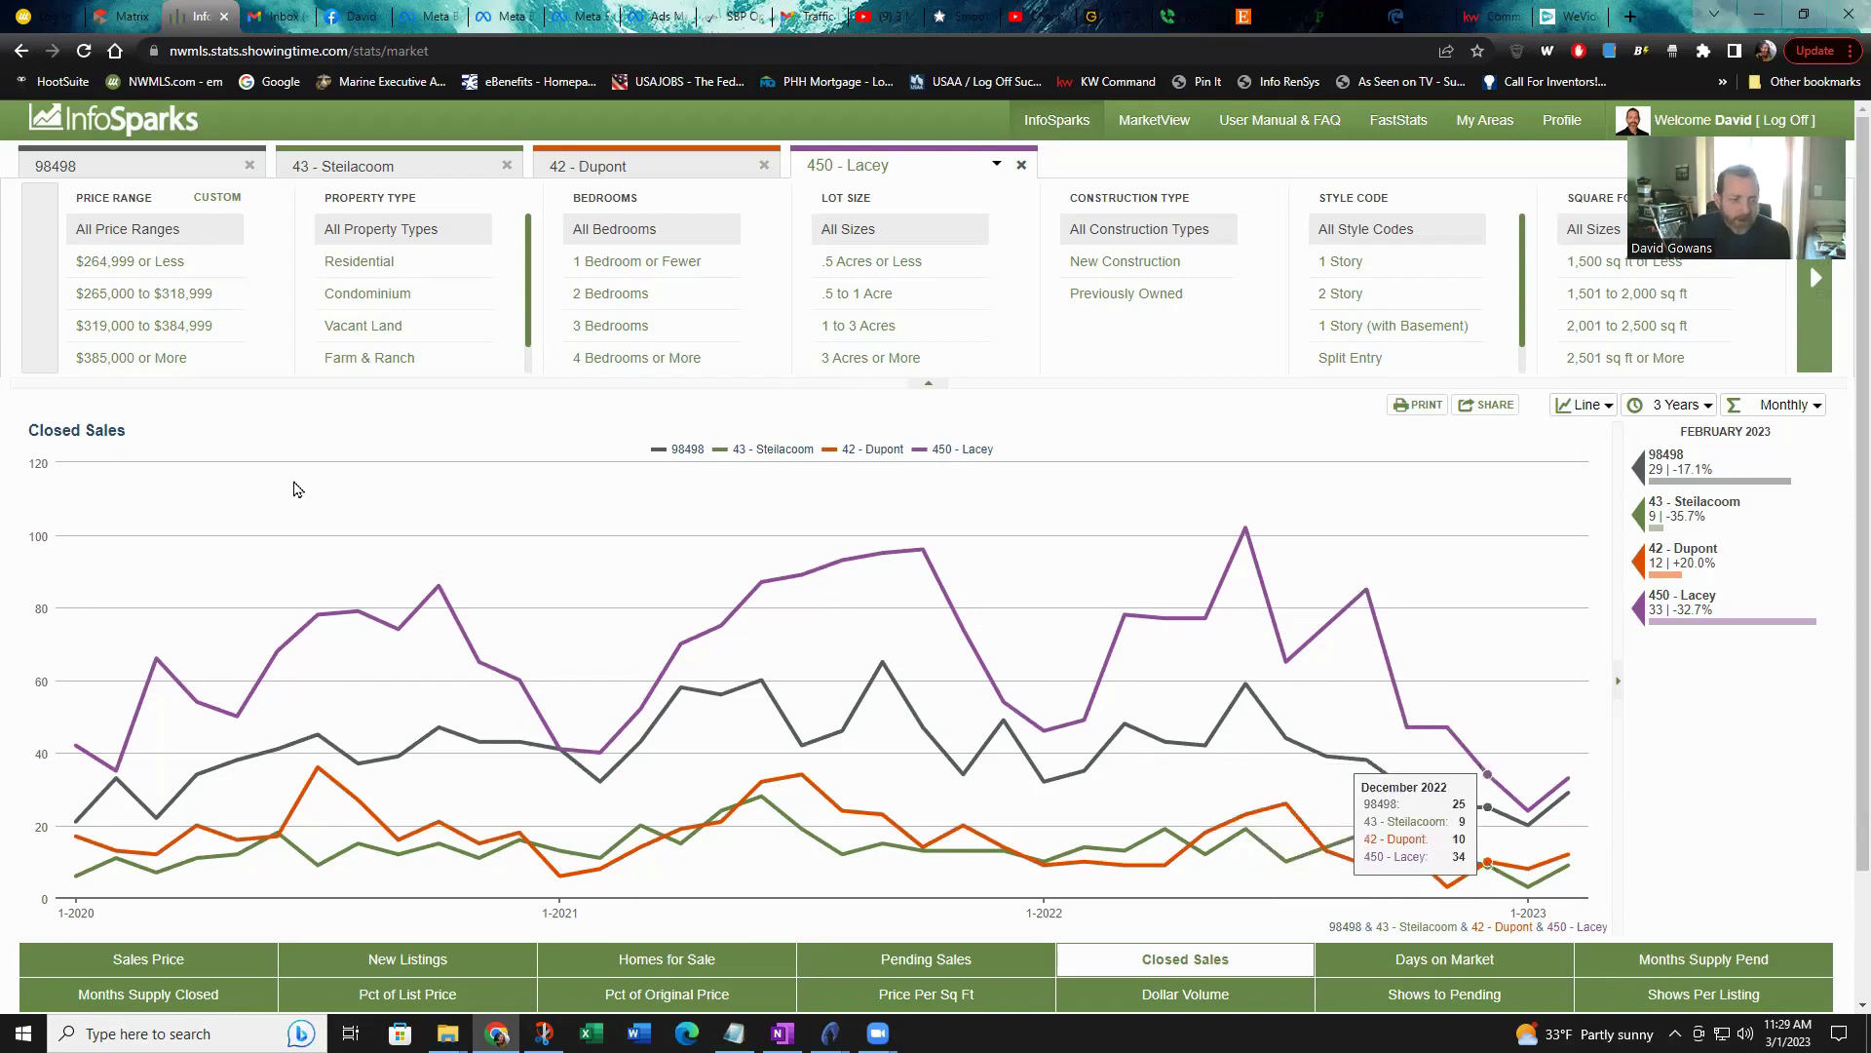
pyautogui.click(127, 960)
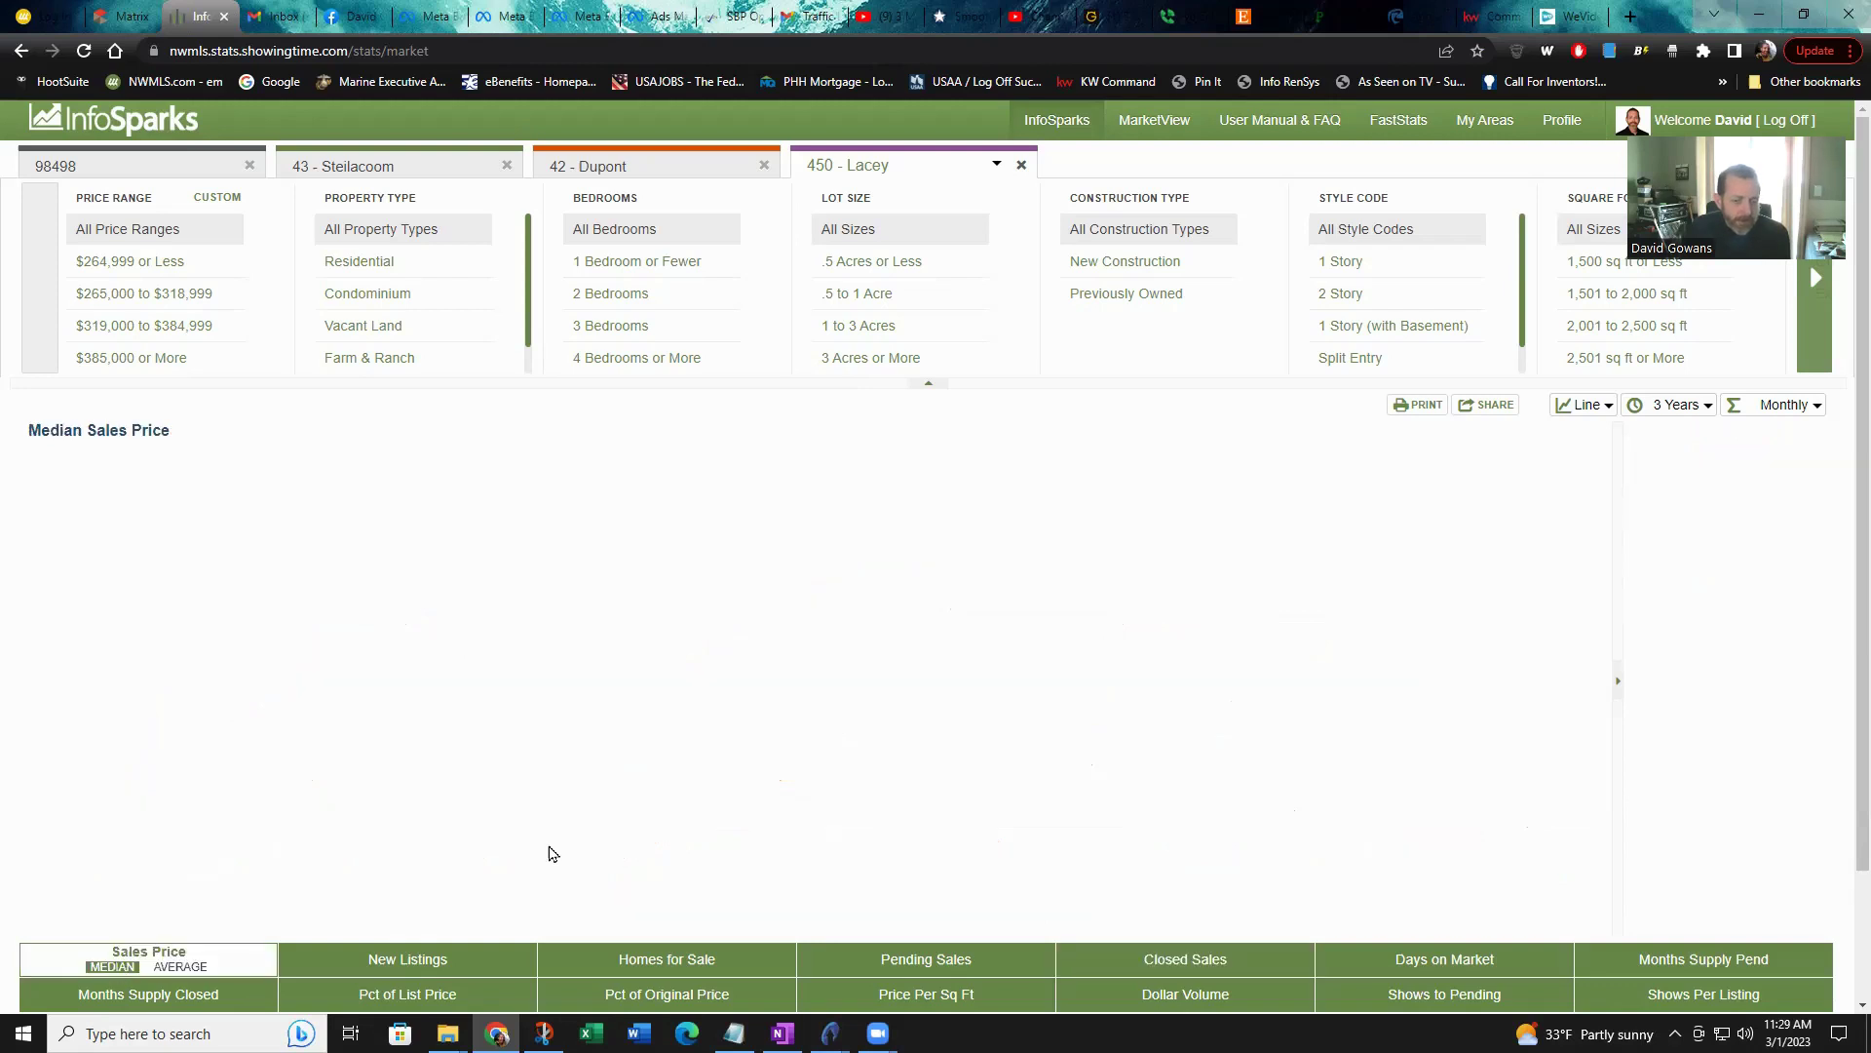
pyautogui.click(1159, 971)
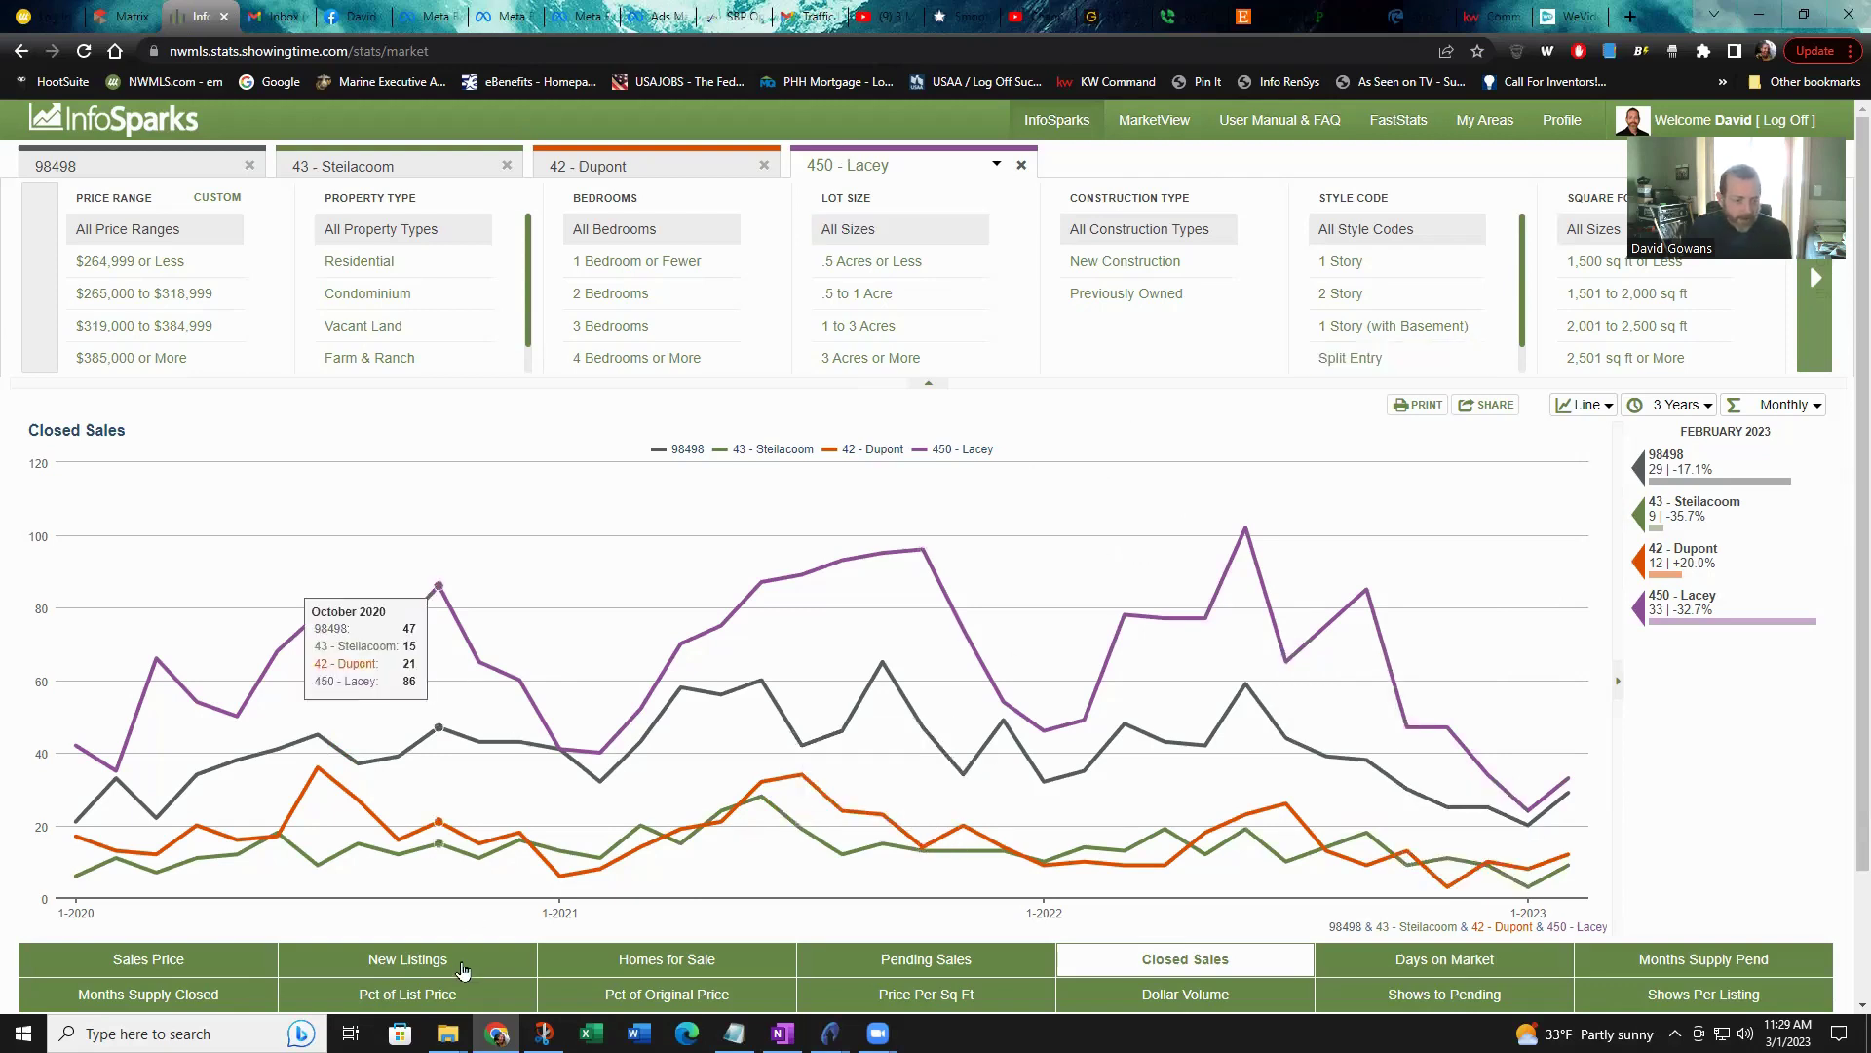
pyautogui.click(164, 967)
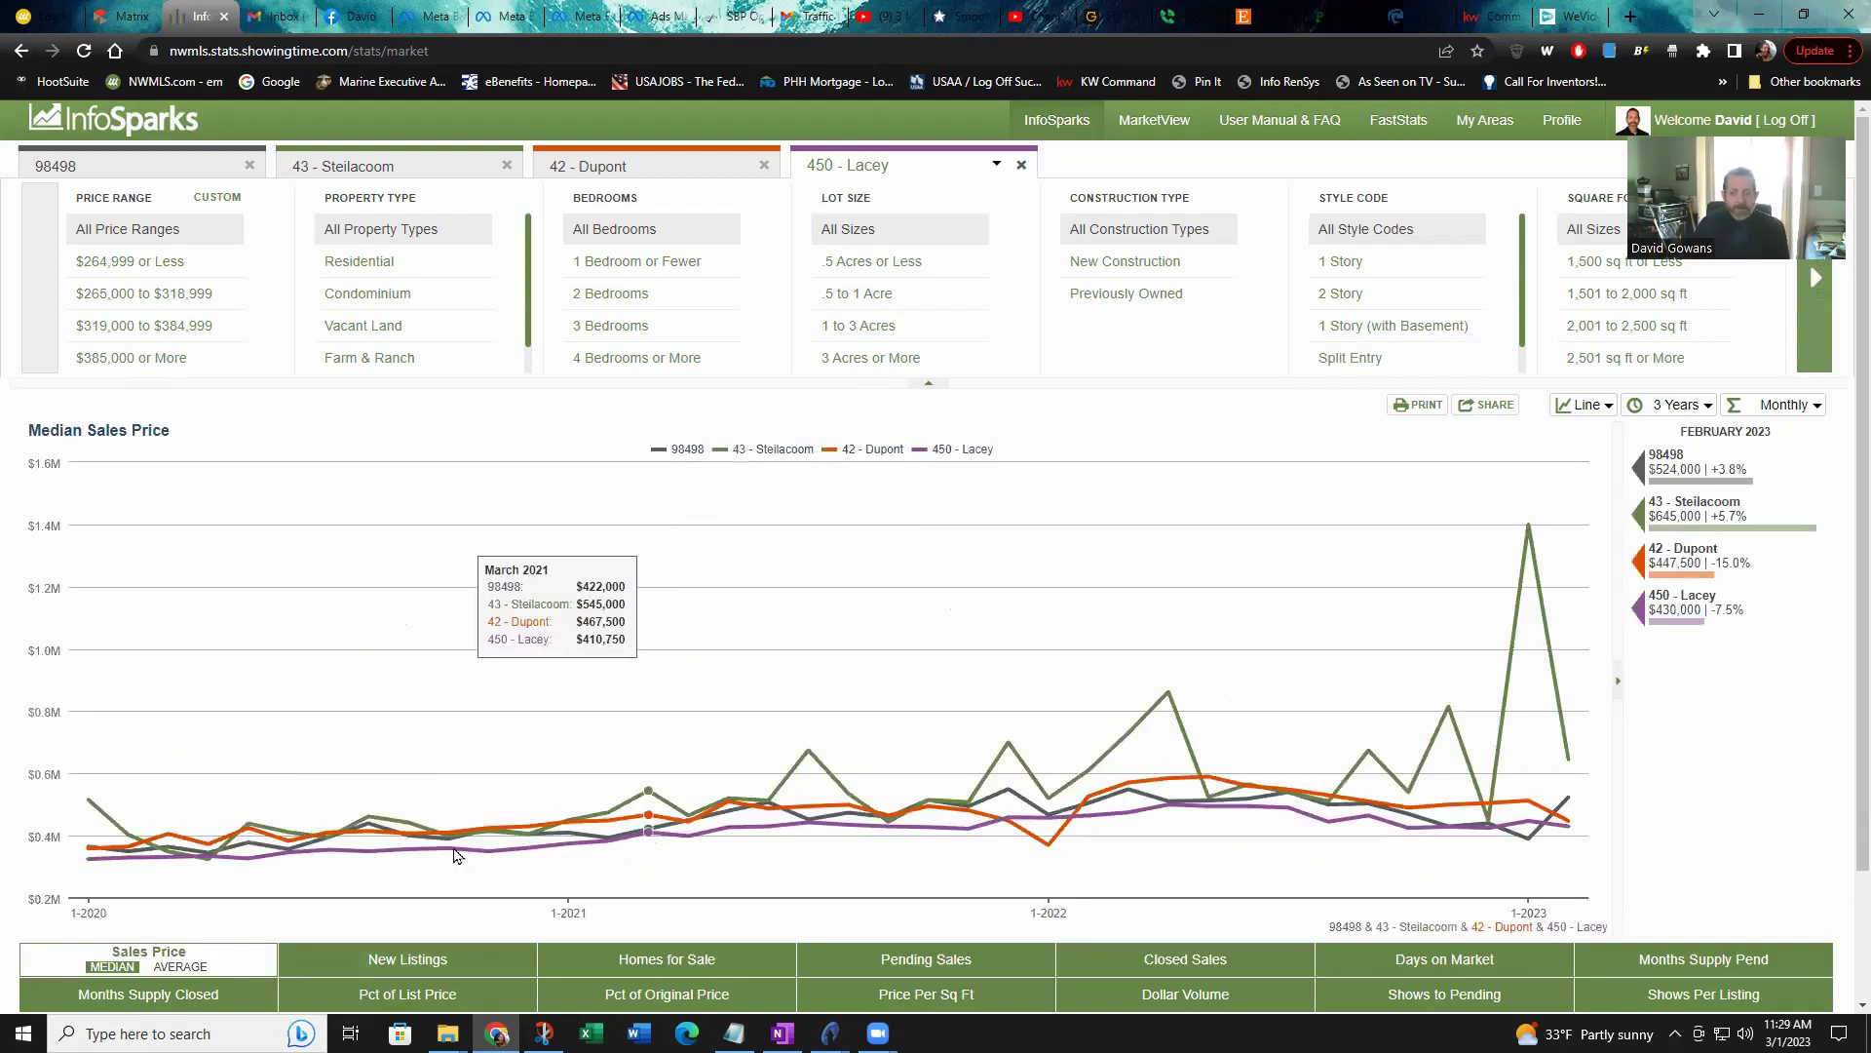